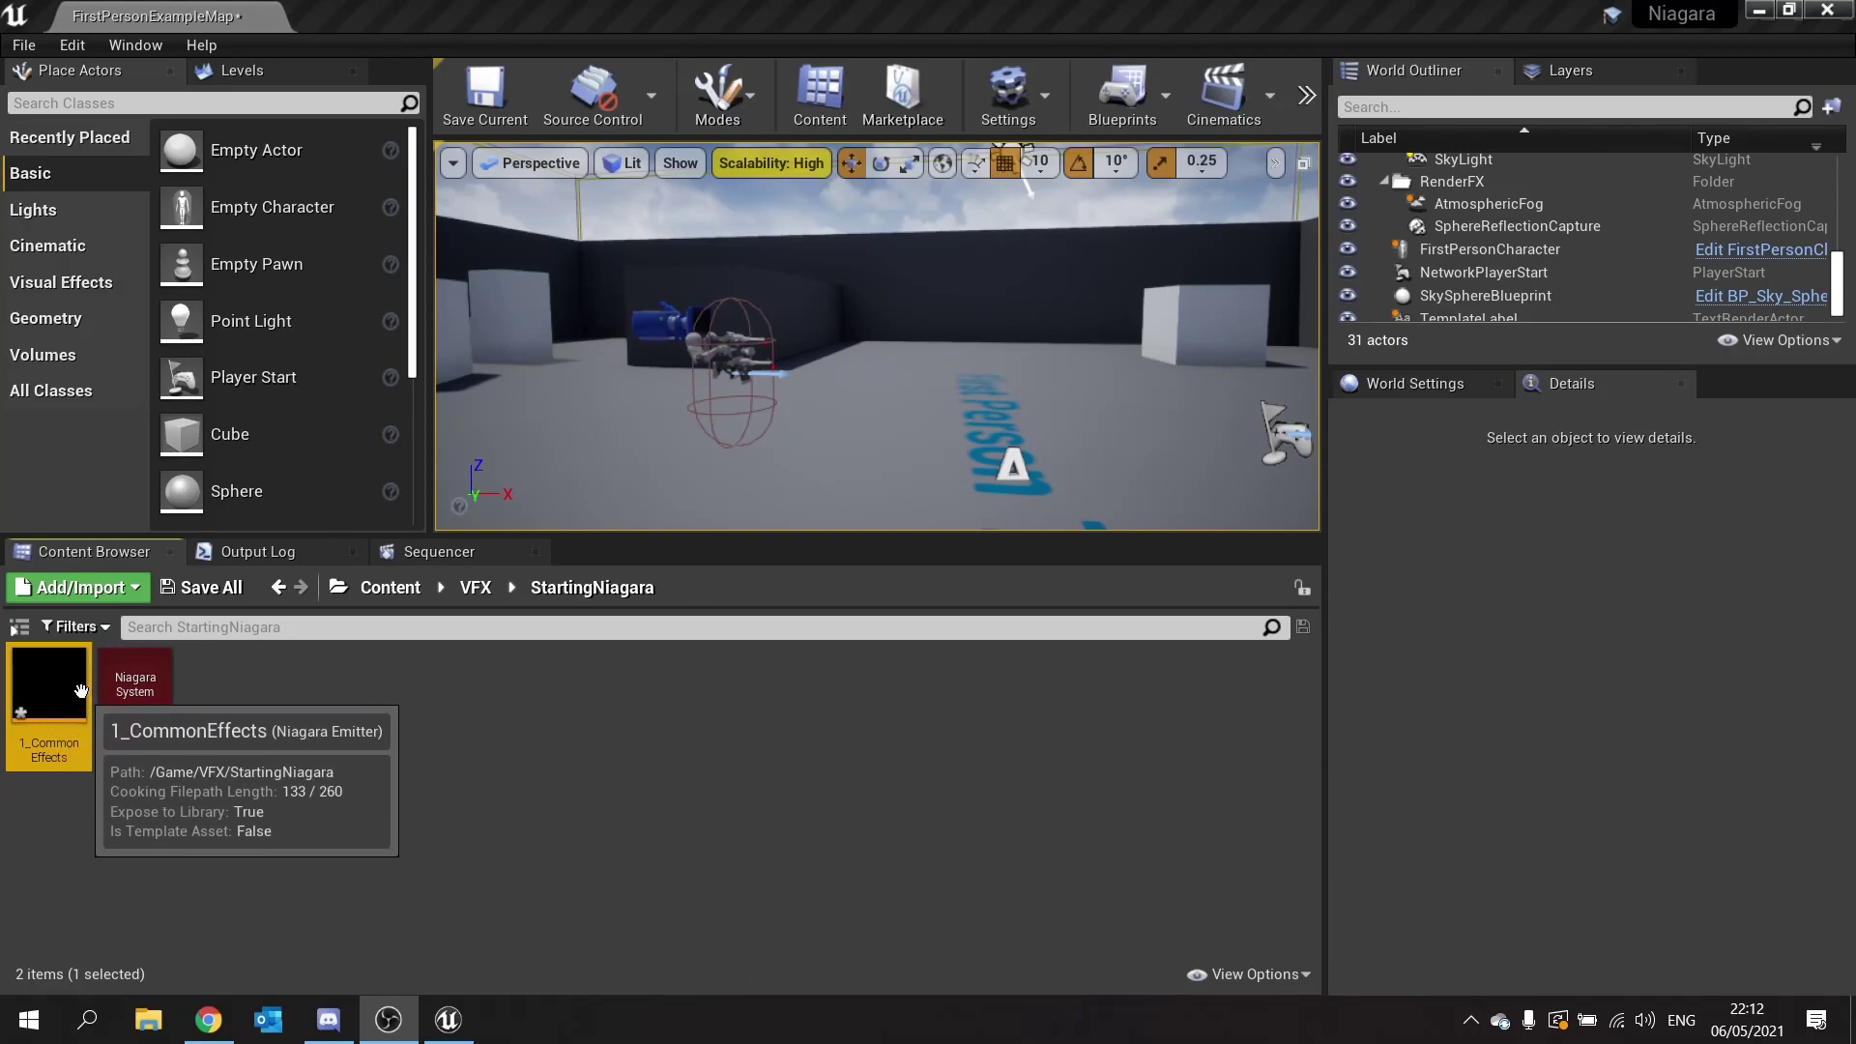
# Dismiss the create-asset menu and open the 1_CommonEffects emitter from the Content Browser.
pyautogui.rightClick(302, 694)
pyautogui.moveTo(377, 791)
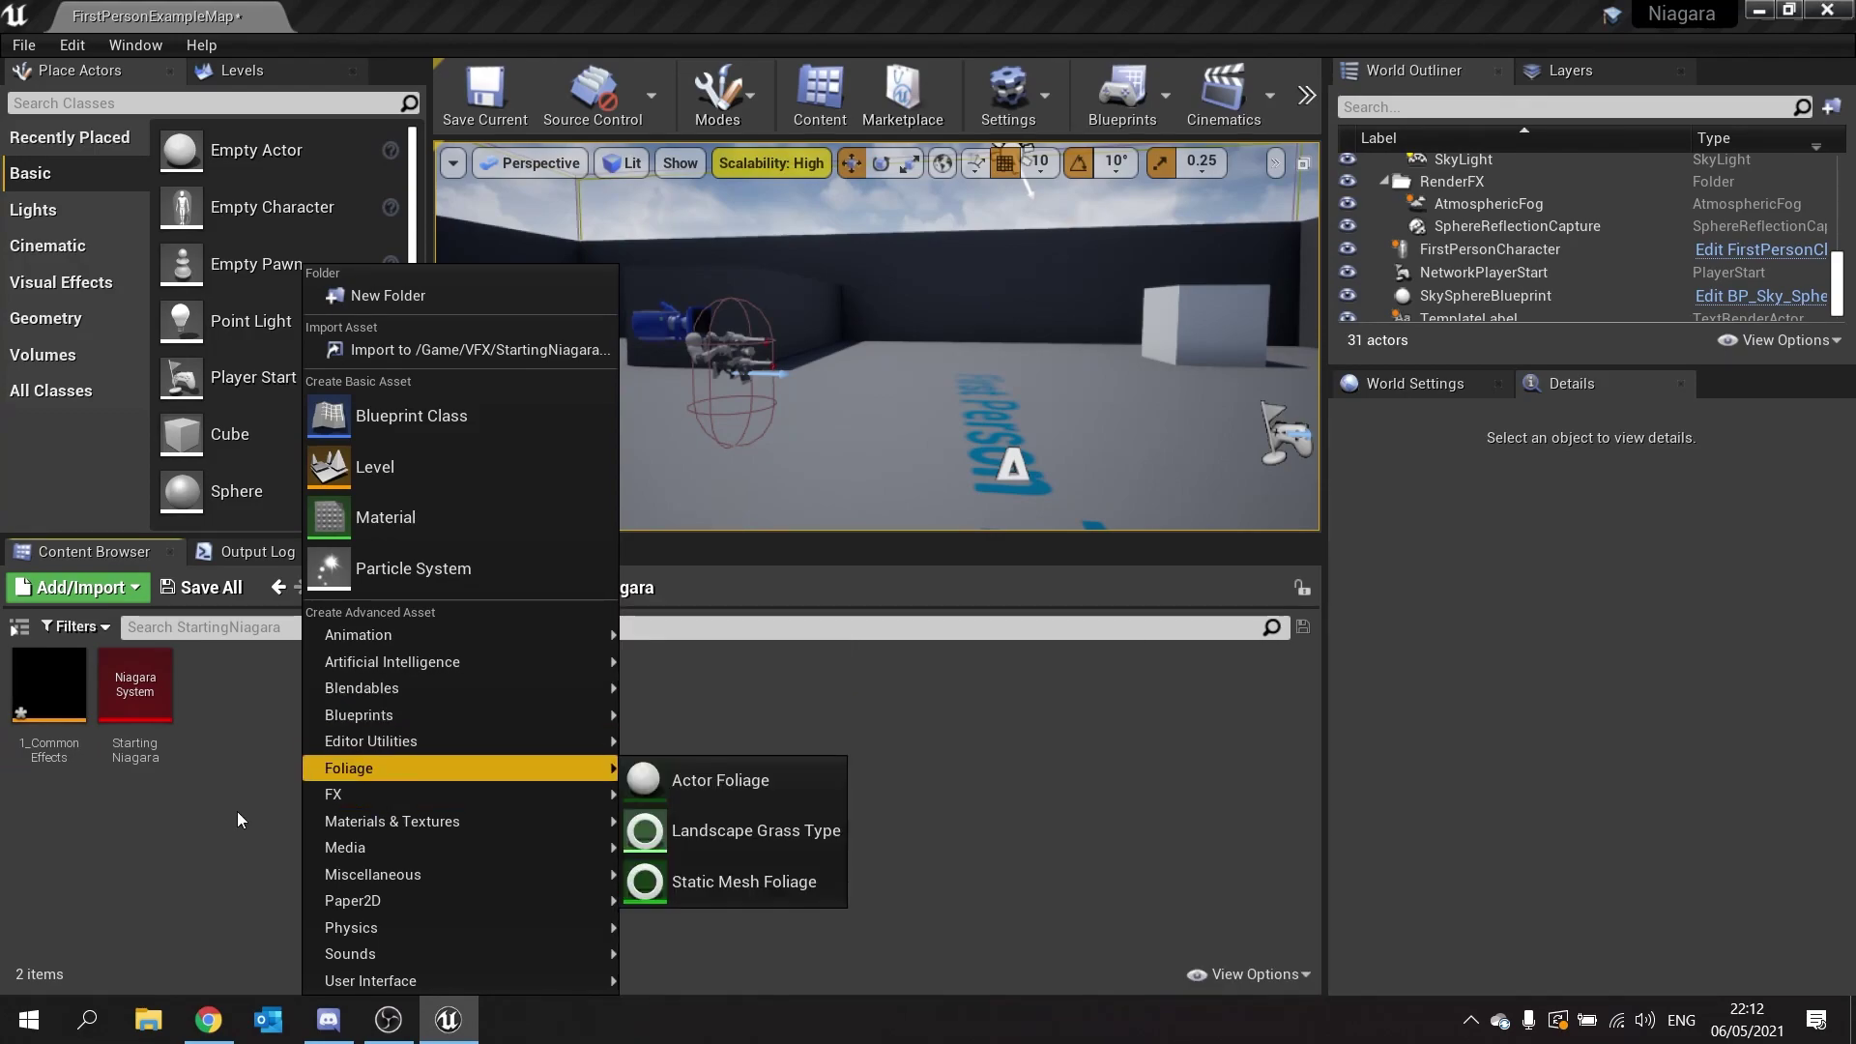
pyautogui.click(48, 816)
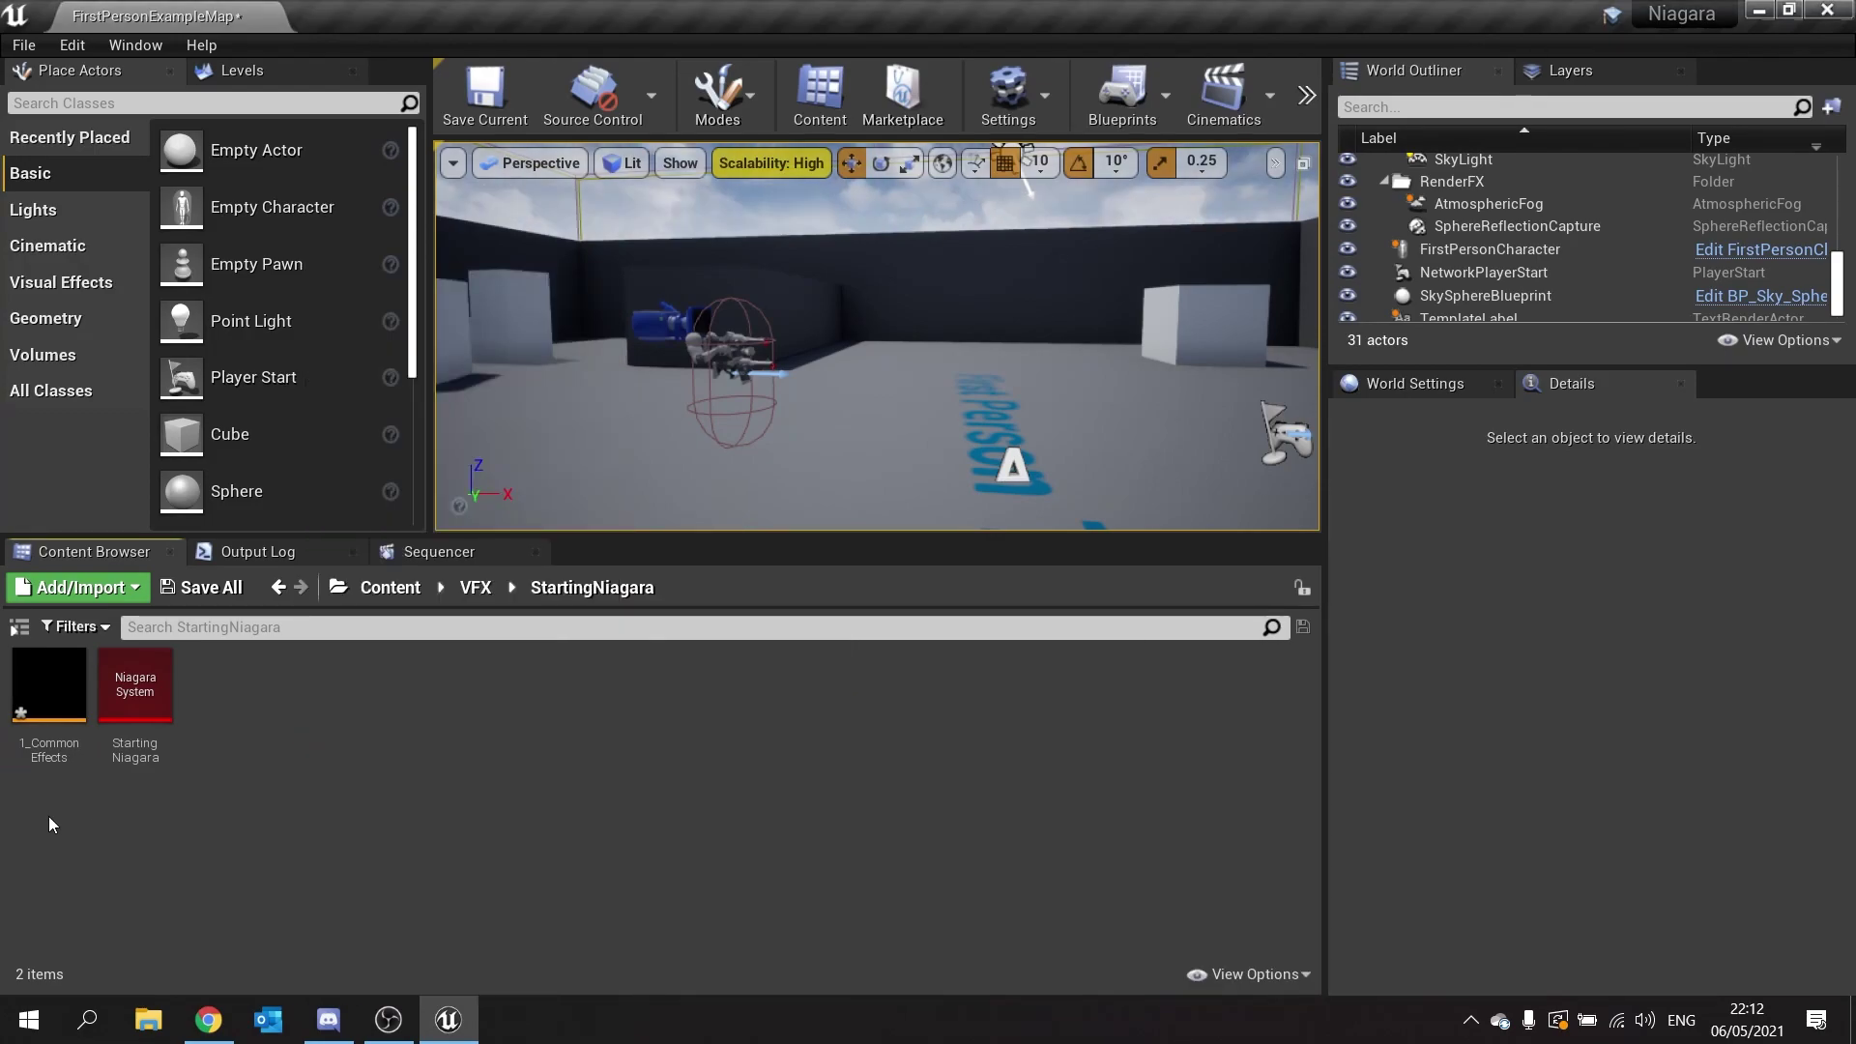
pyautogui.doubleClick(51, 741)
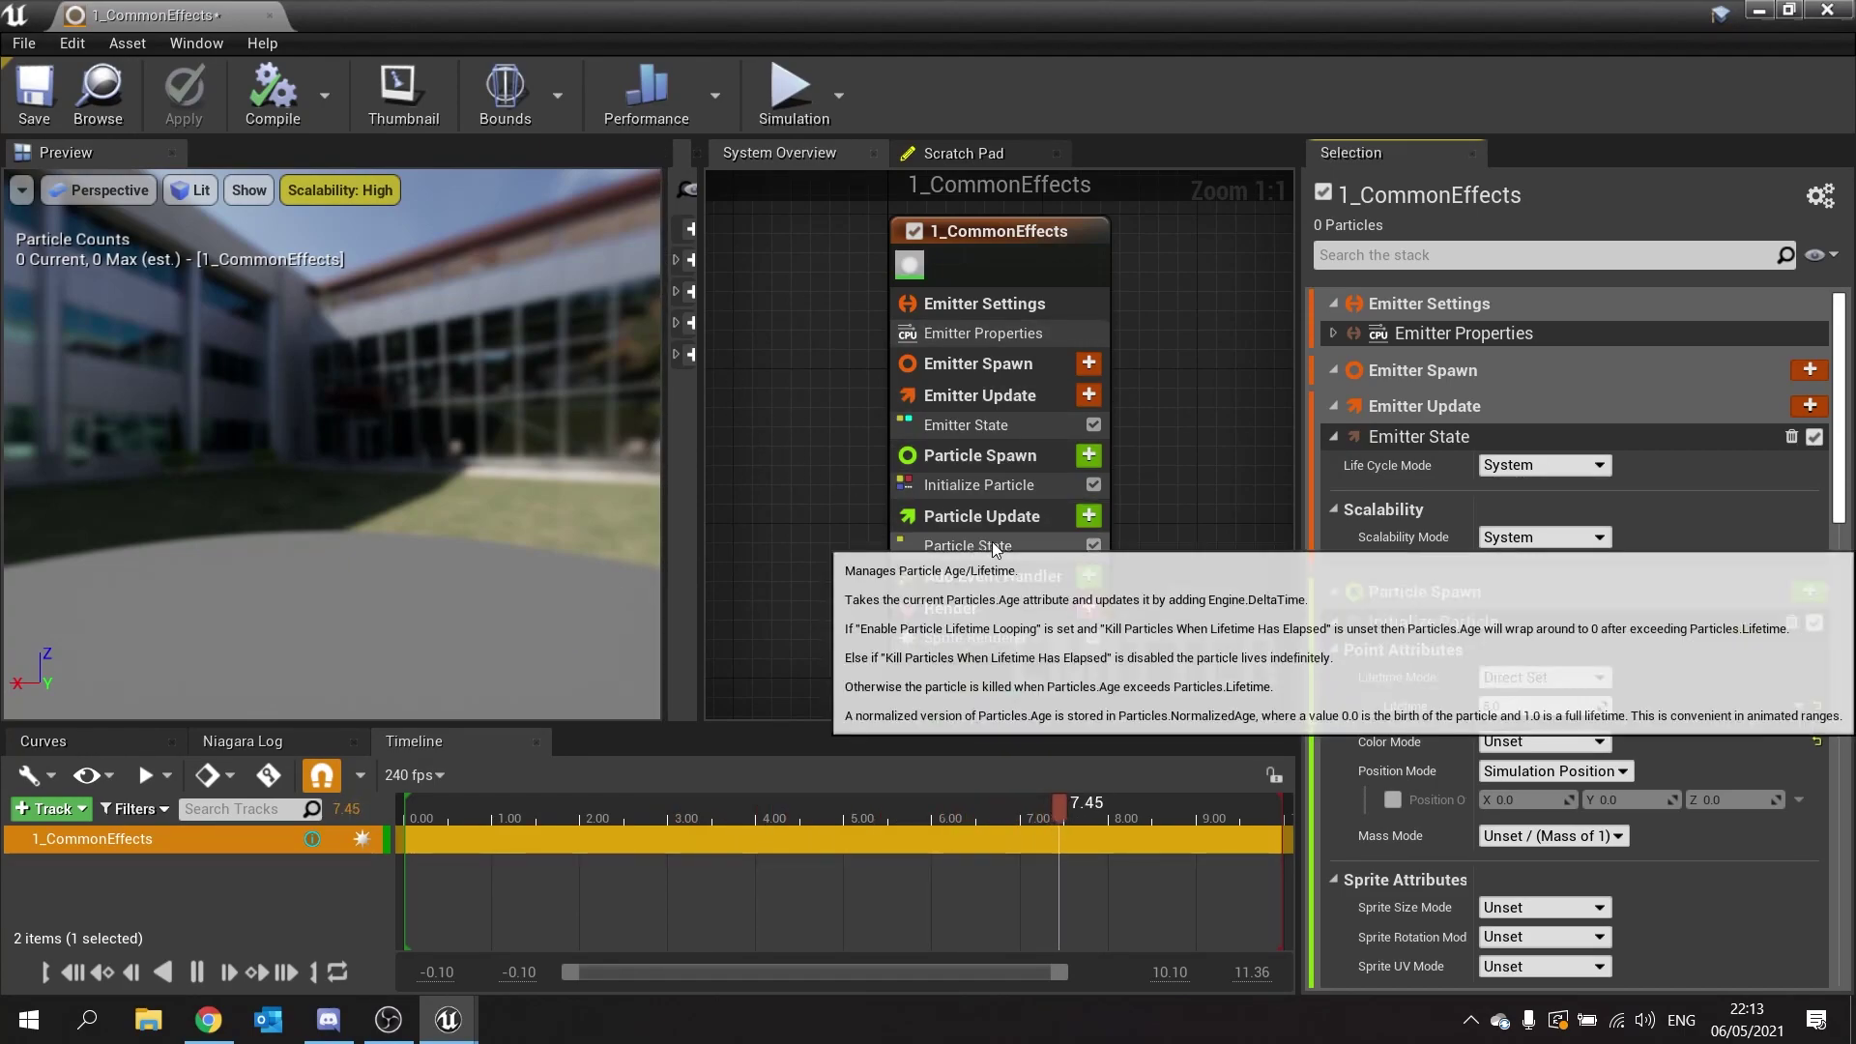
# Add a Spawn Rate module and use Fix issue to move it after Emitter State.
pyautogui.moveTo(1207, 617); pyautogui.dragTo(1047, 635, button='right')
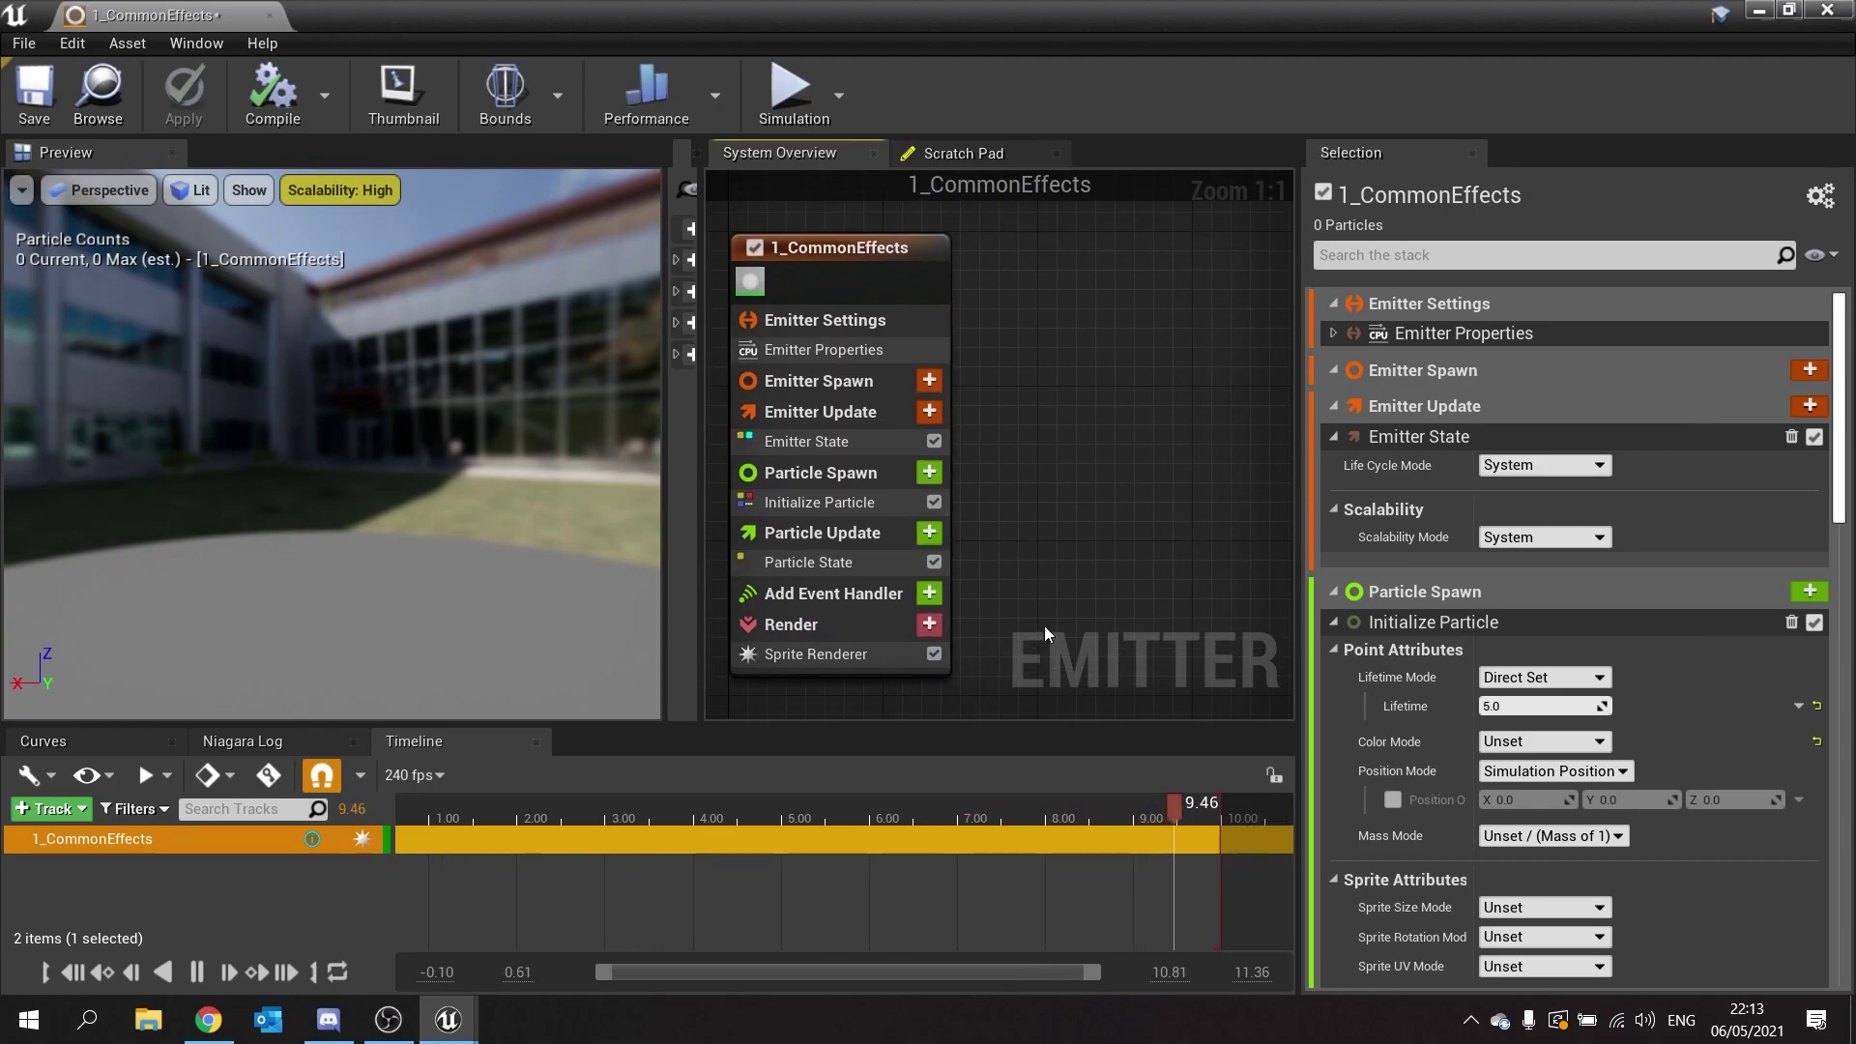
pyautogui.click(837, 661)
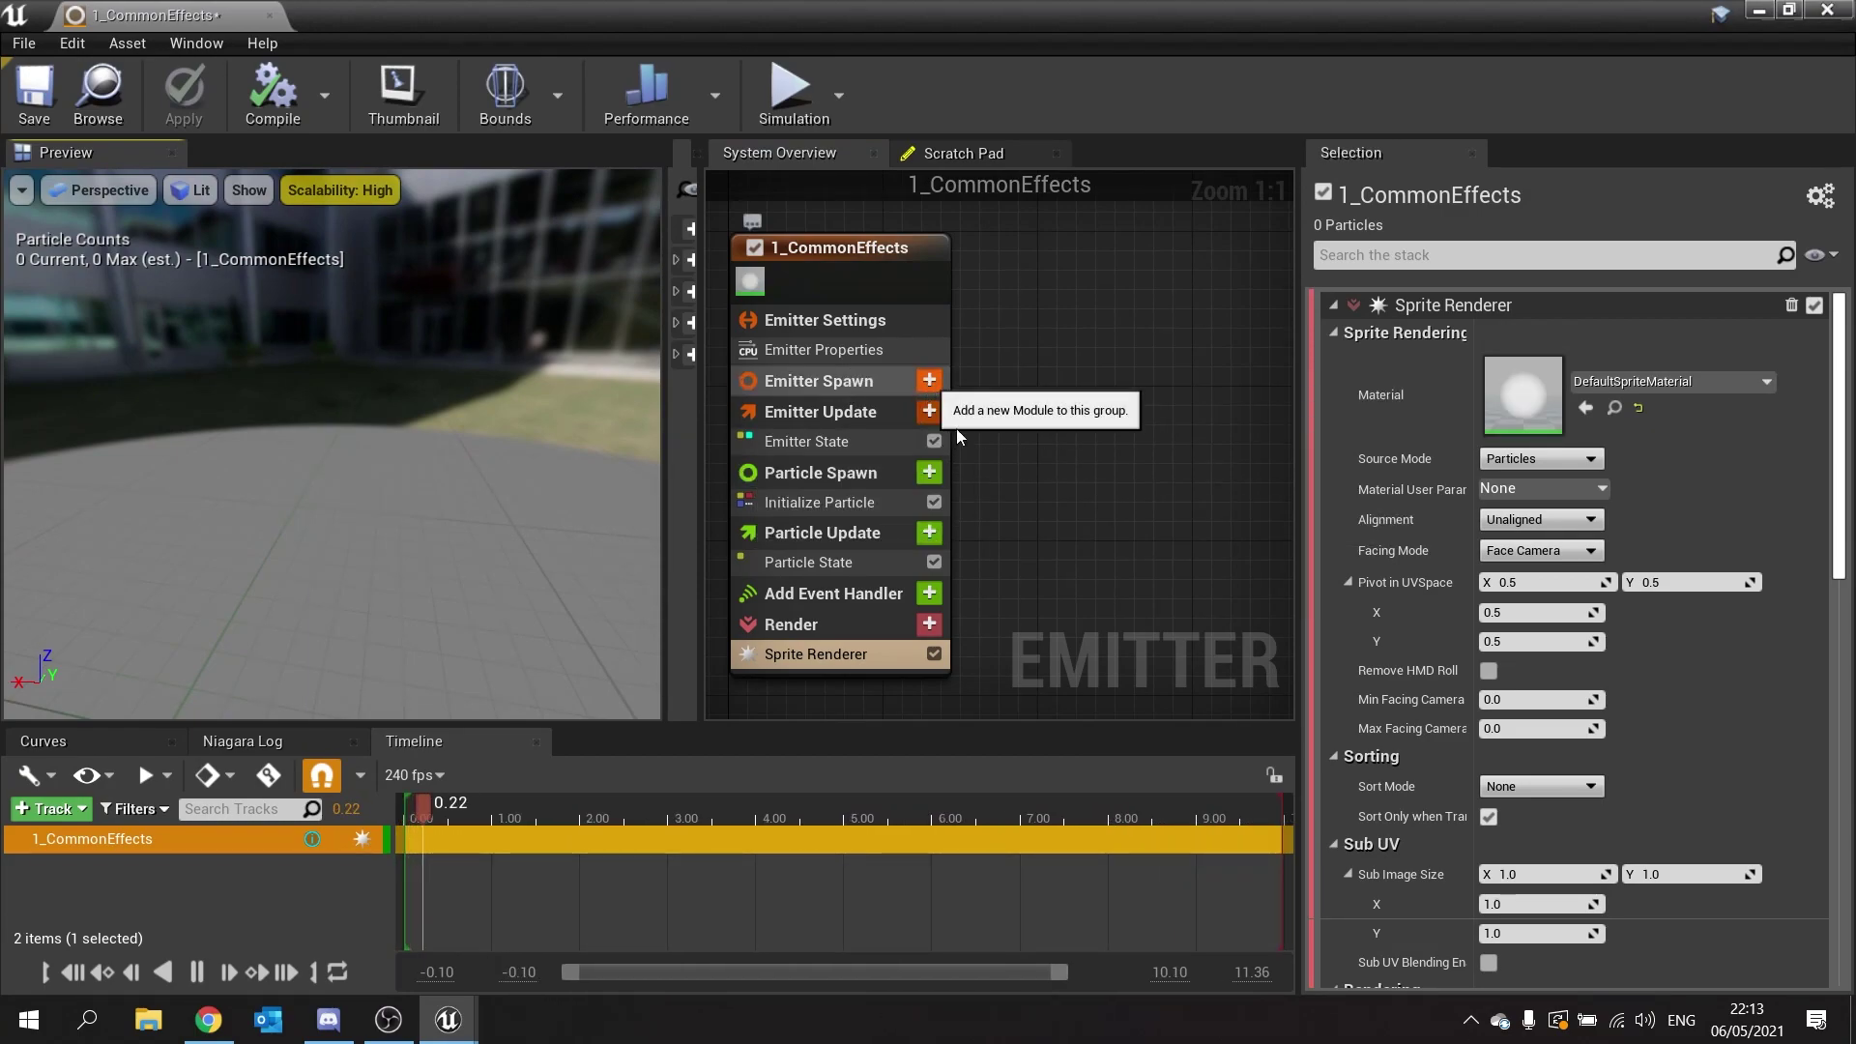
pyautogui.click(929, 380)
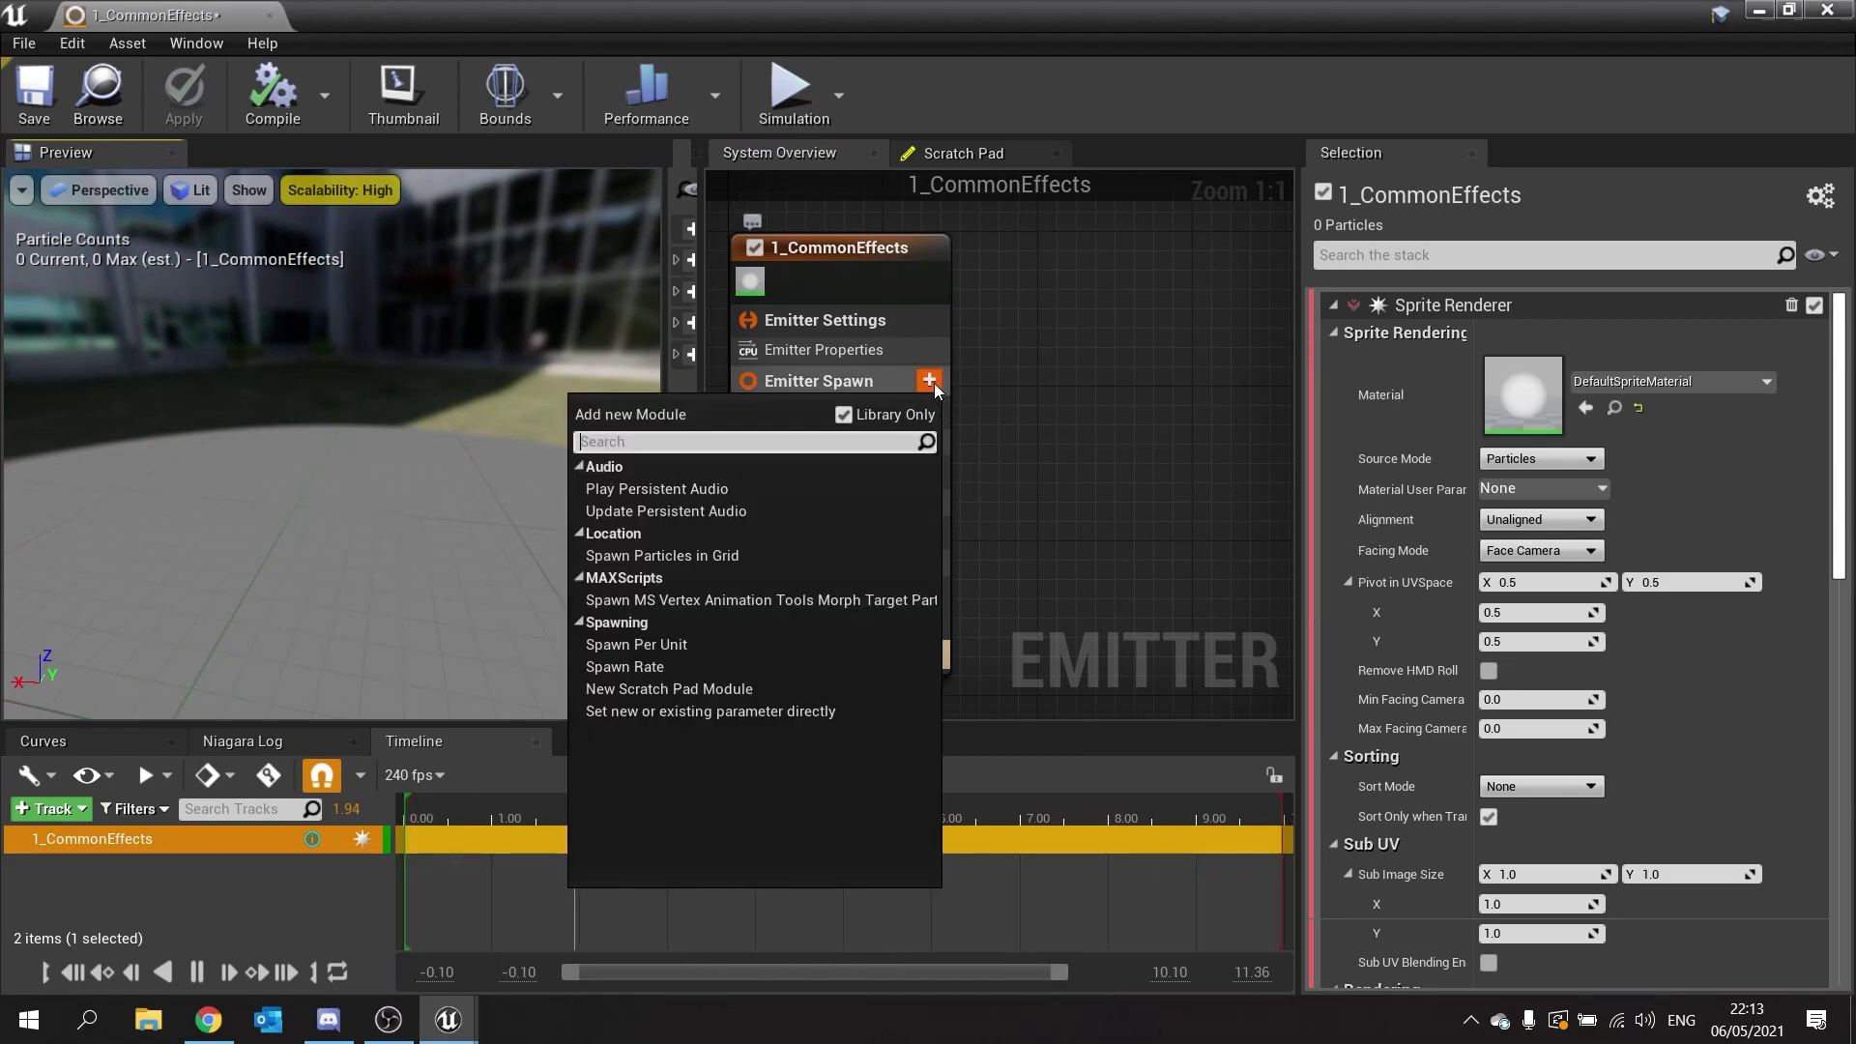
pyautogui.click(663, 671)
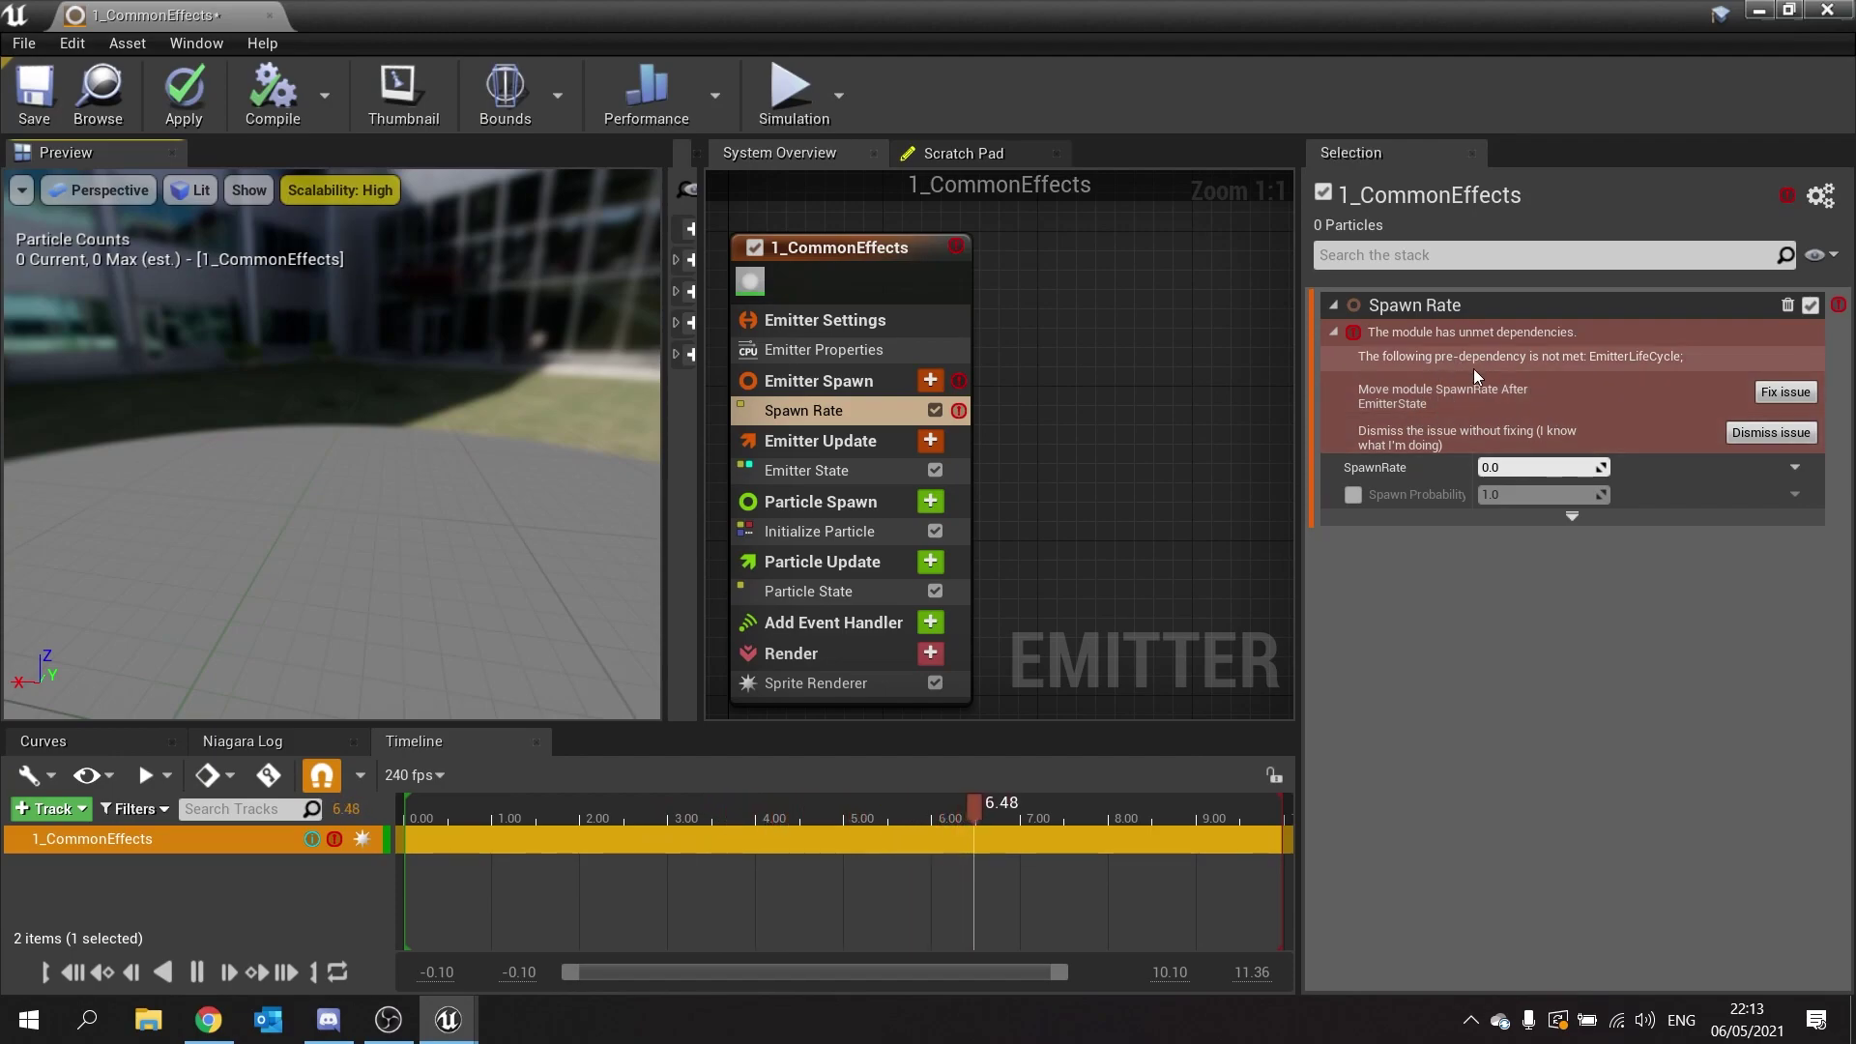
pyautogui.click(1786, 394)
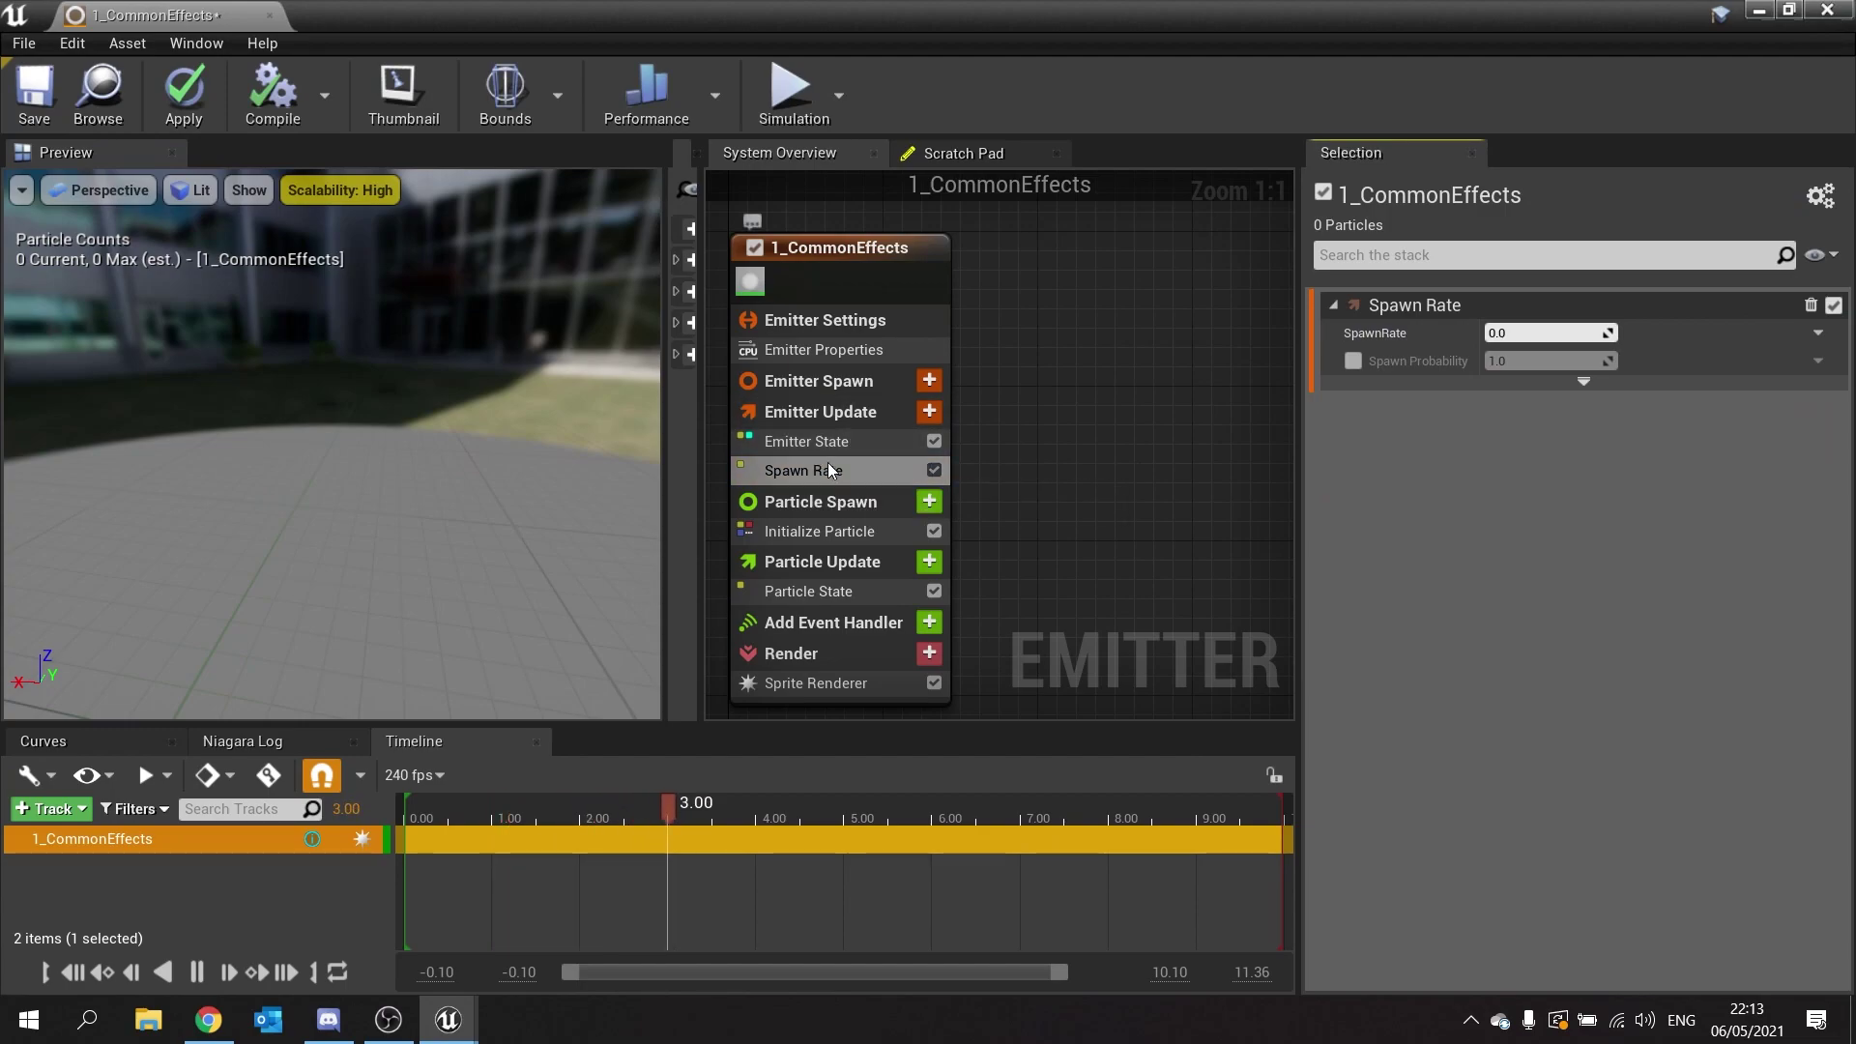
pyautogui.click(929, 412)
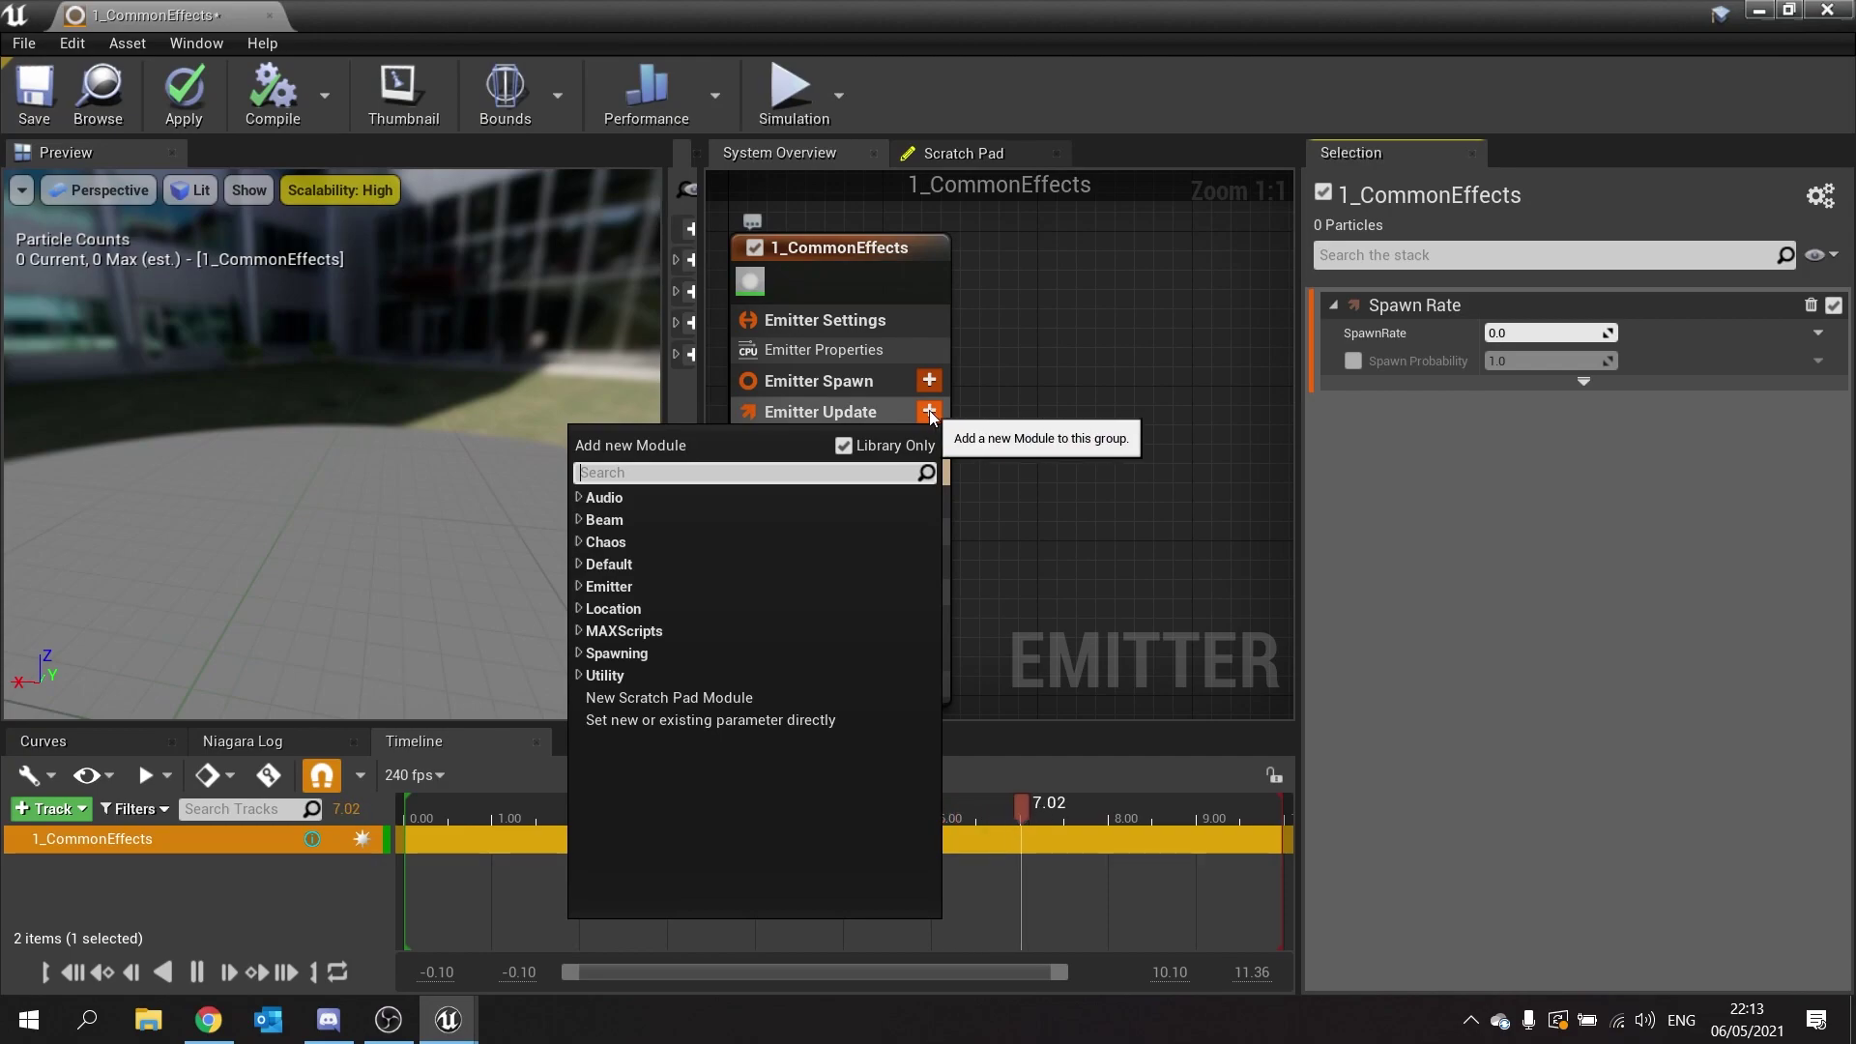
pyautogui.write('spawn')
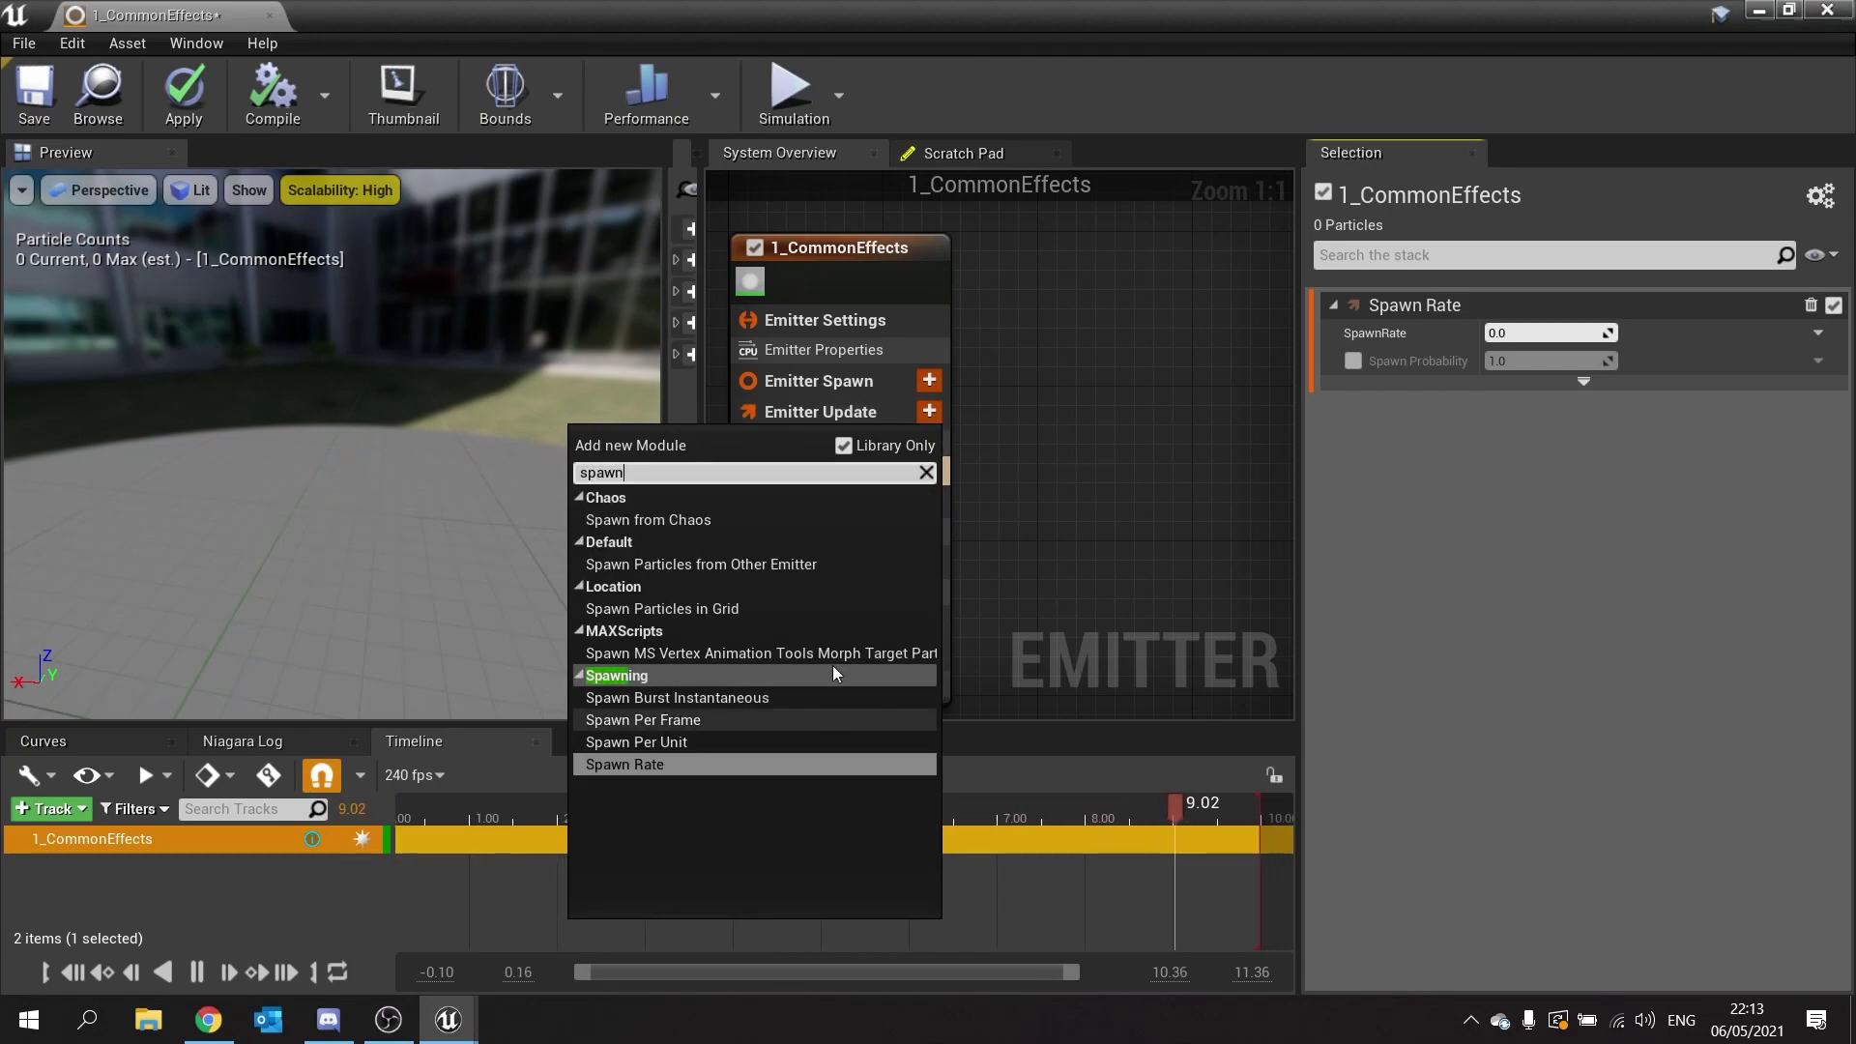
pyautogui.press('Return')
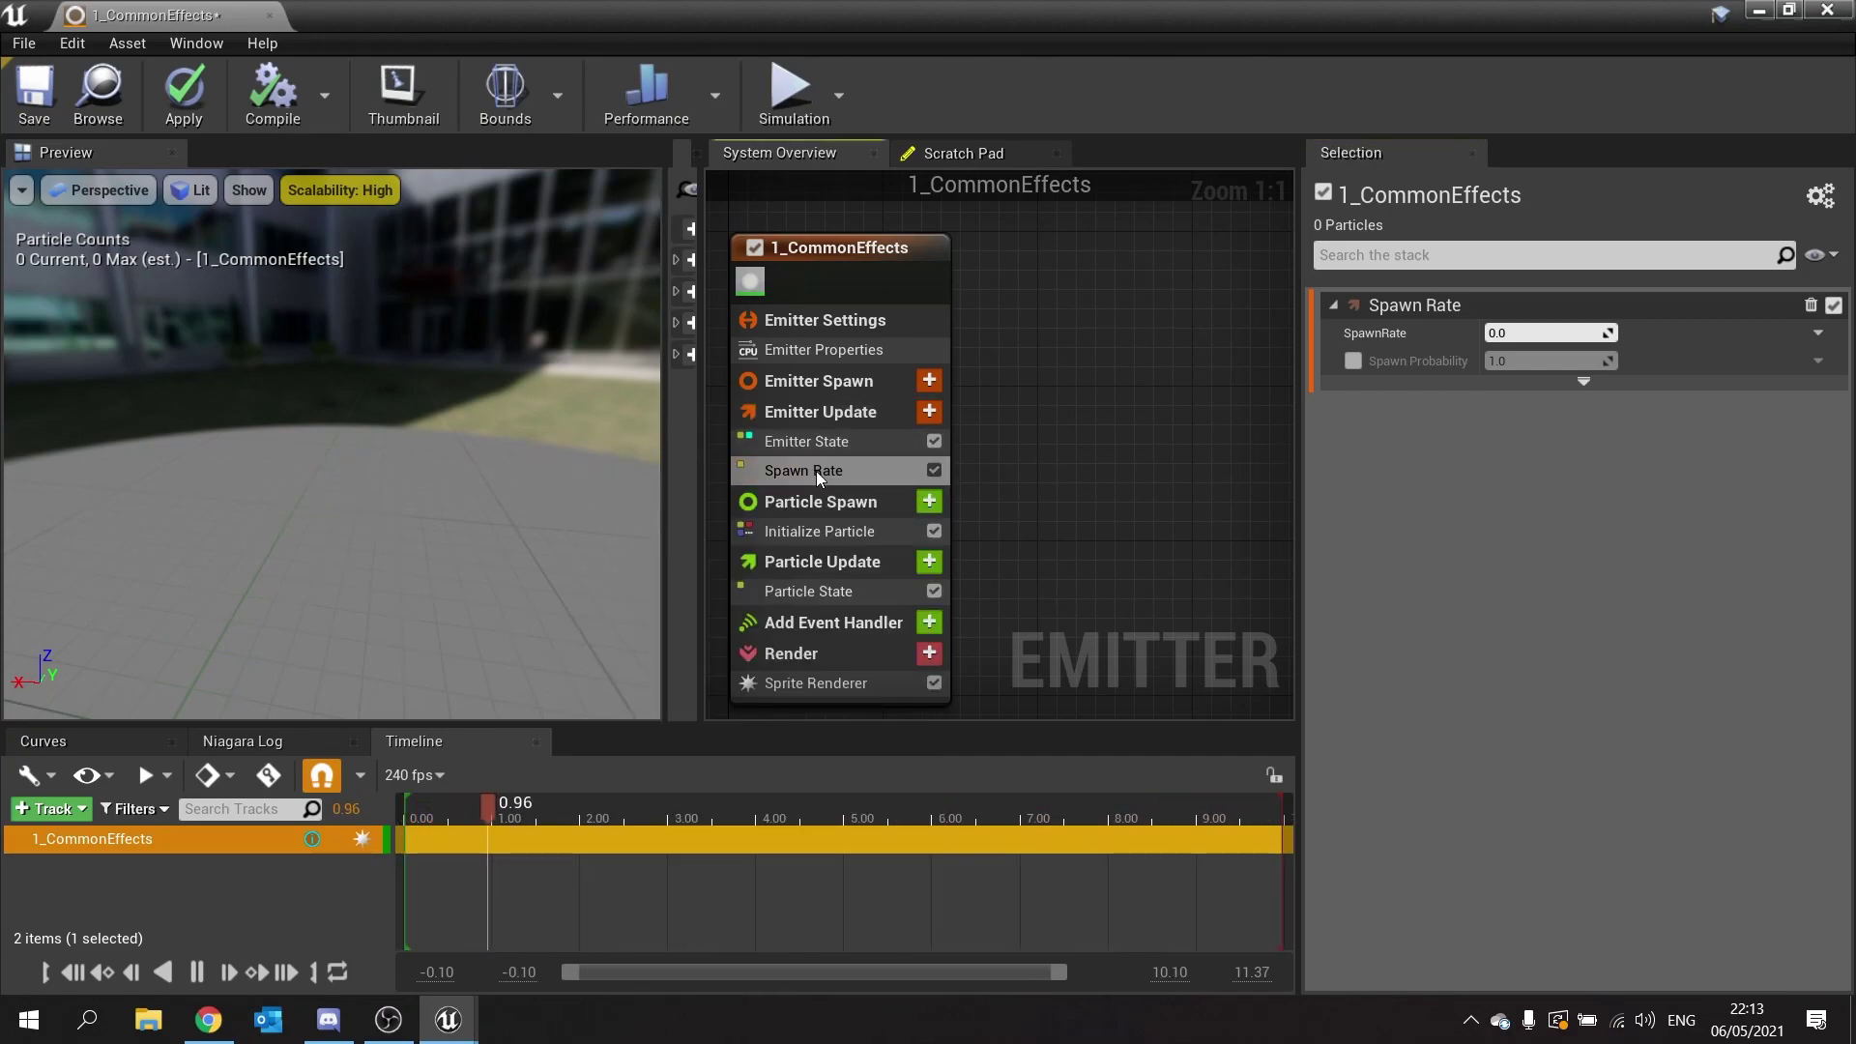
# Set SpawnRate to 100 and orbit the preview to view the emitted particles.
pyautogui.click(1515, 333)
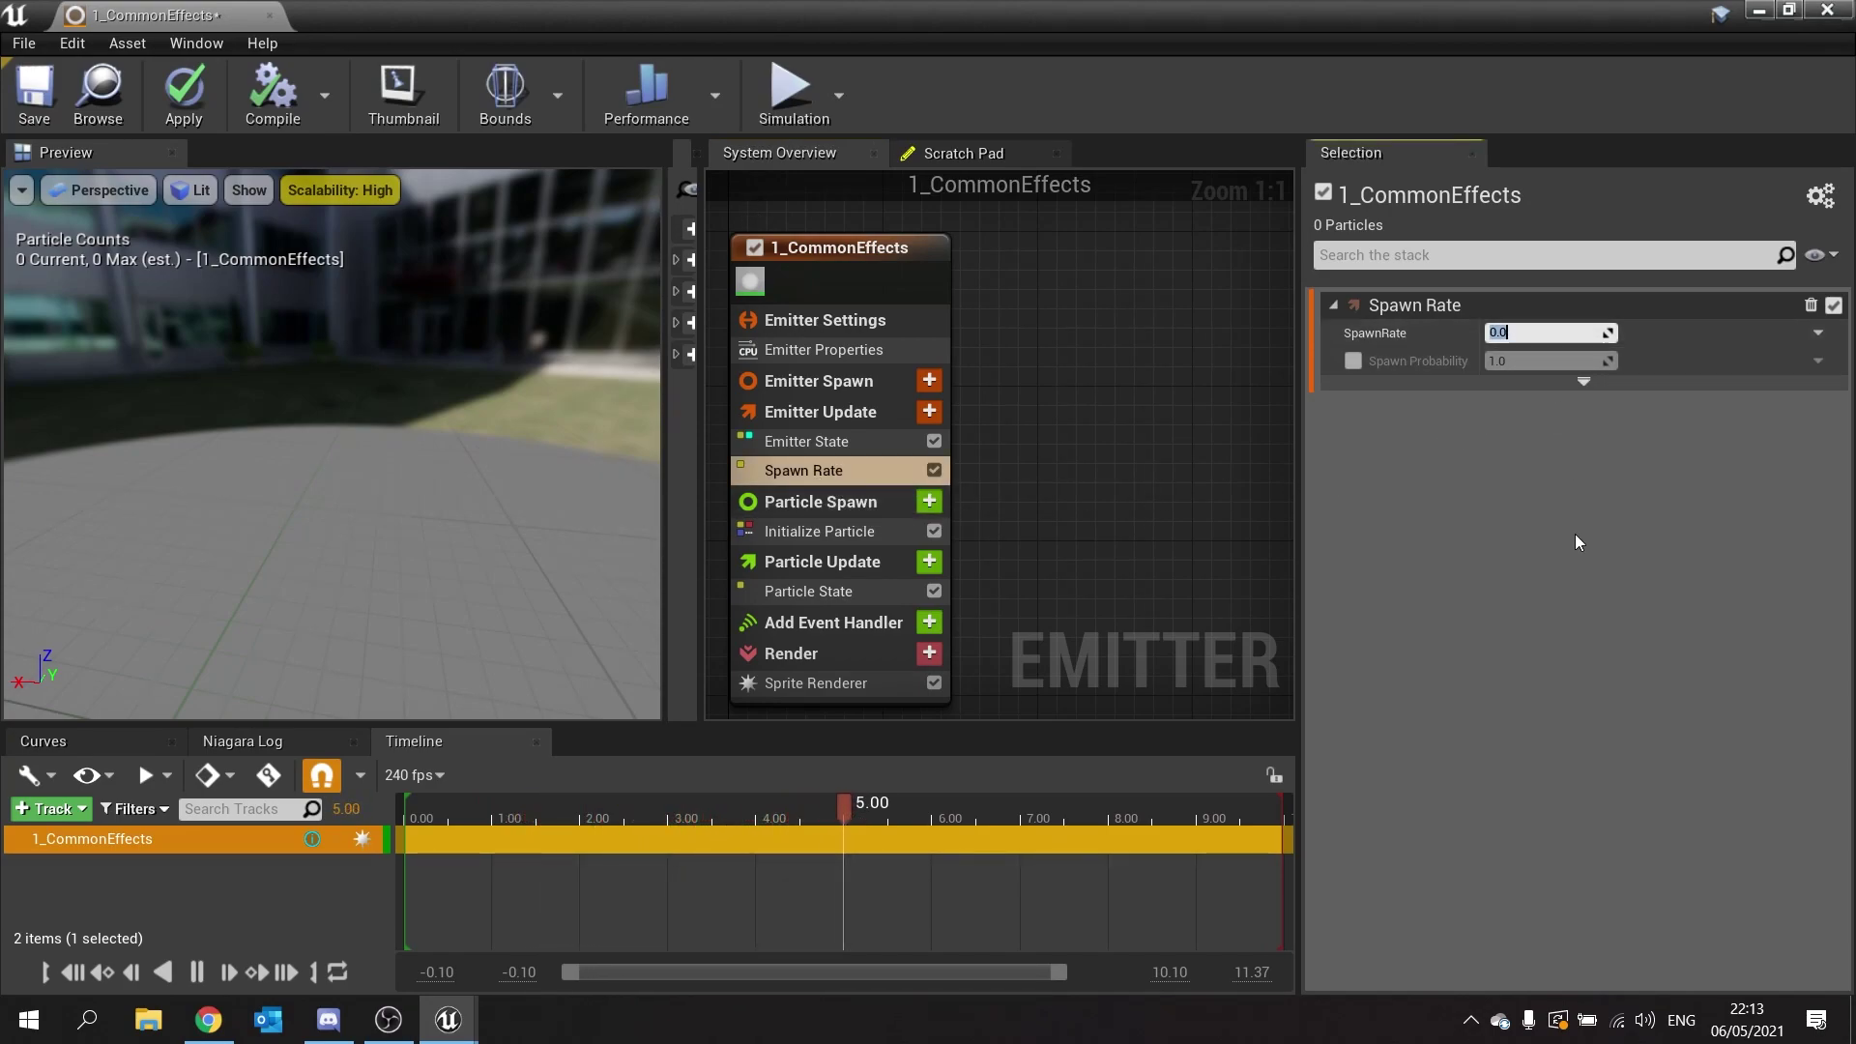
pyautogui.write('100')
pyautogui.press('Return')
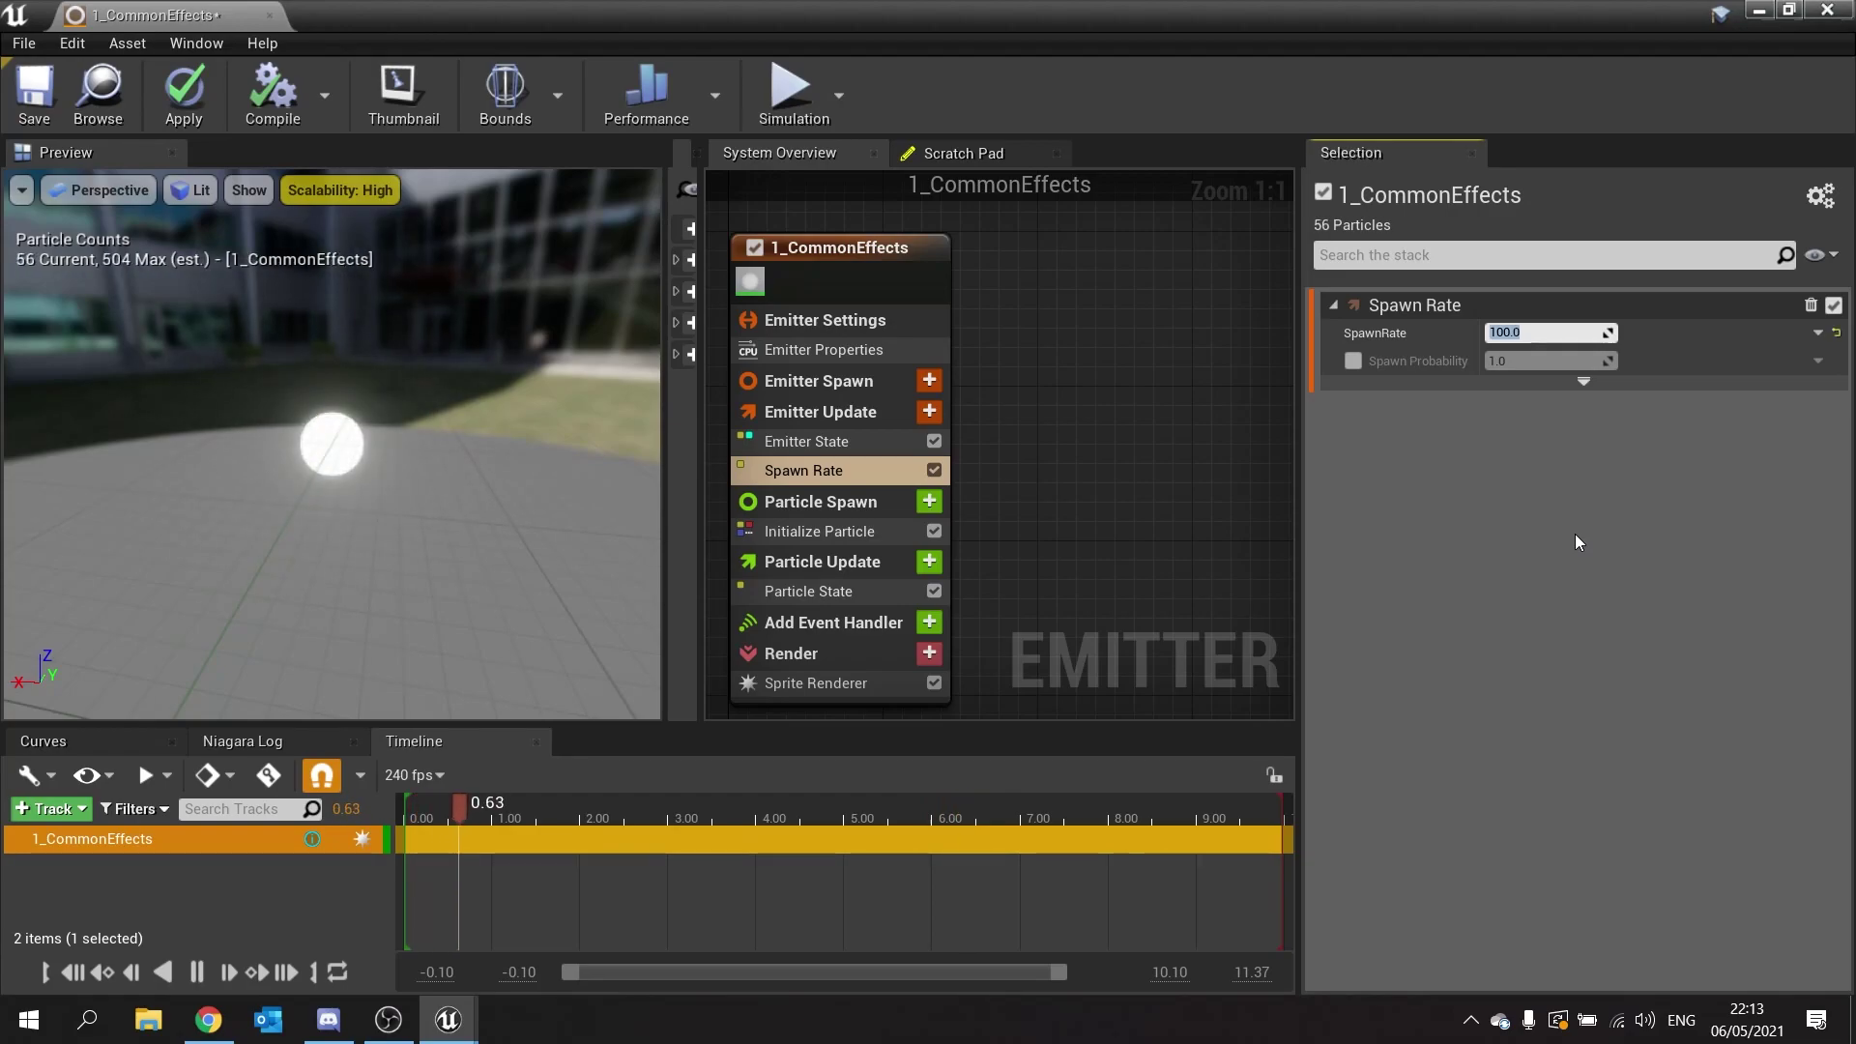
pyautogui.moveTo(334, 512); pyautogui.dragTo(450, 445)
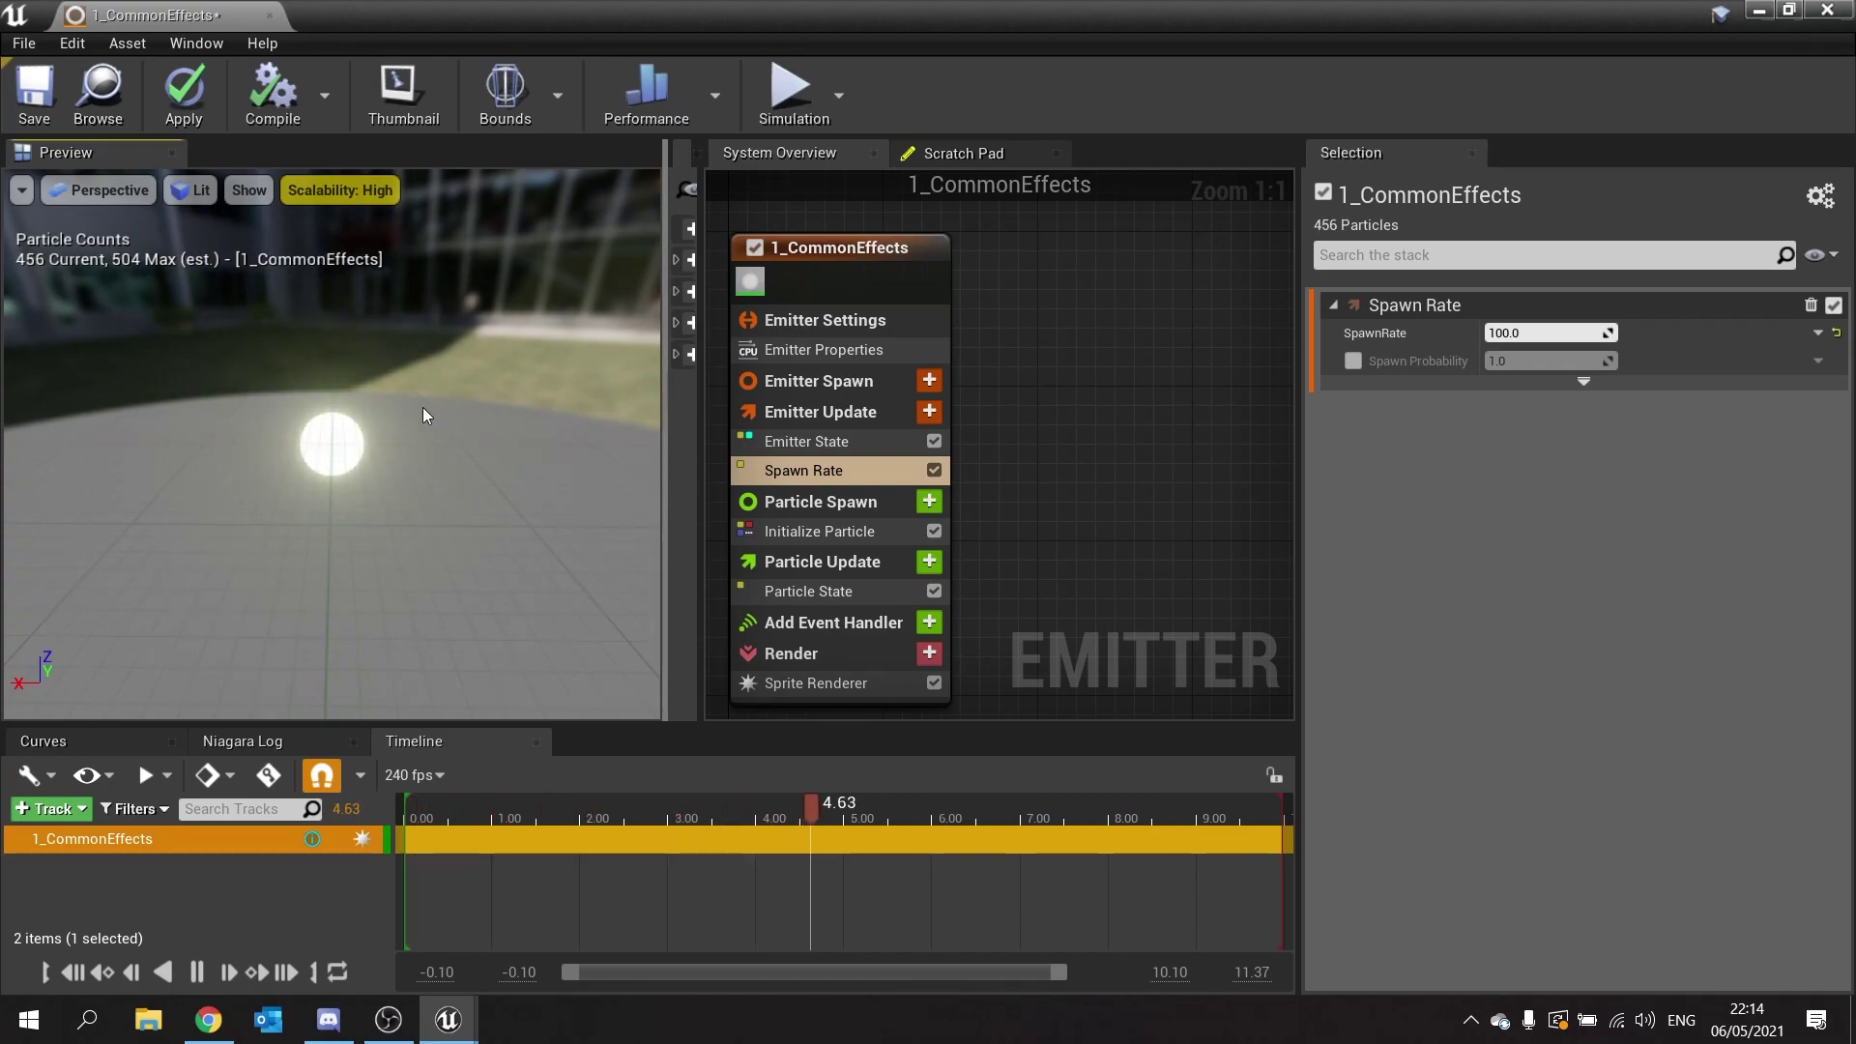
# Switch Initialize Particle's Sprite Size Mode to Random Uniform, sizing sprites from 5.0 to 10.0.
pyautogui.click(844, 531)
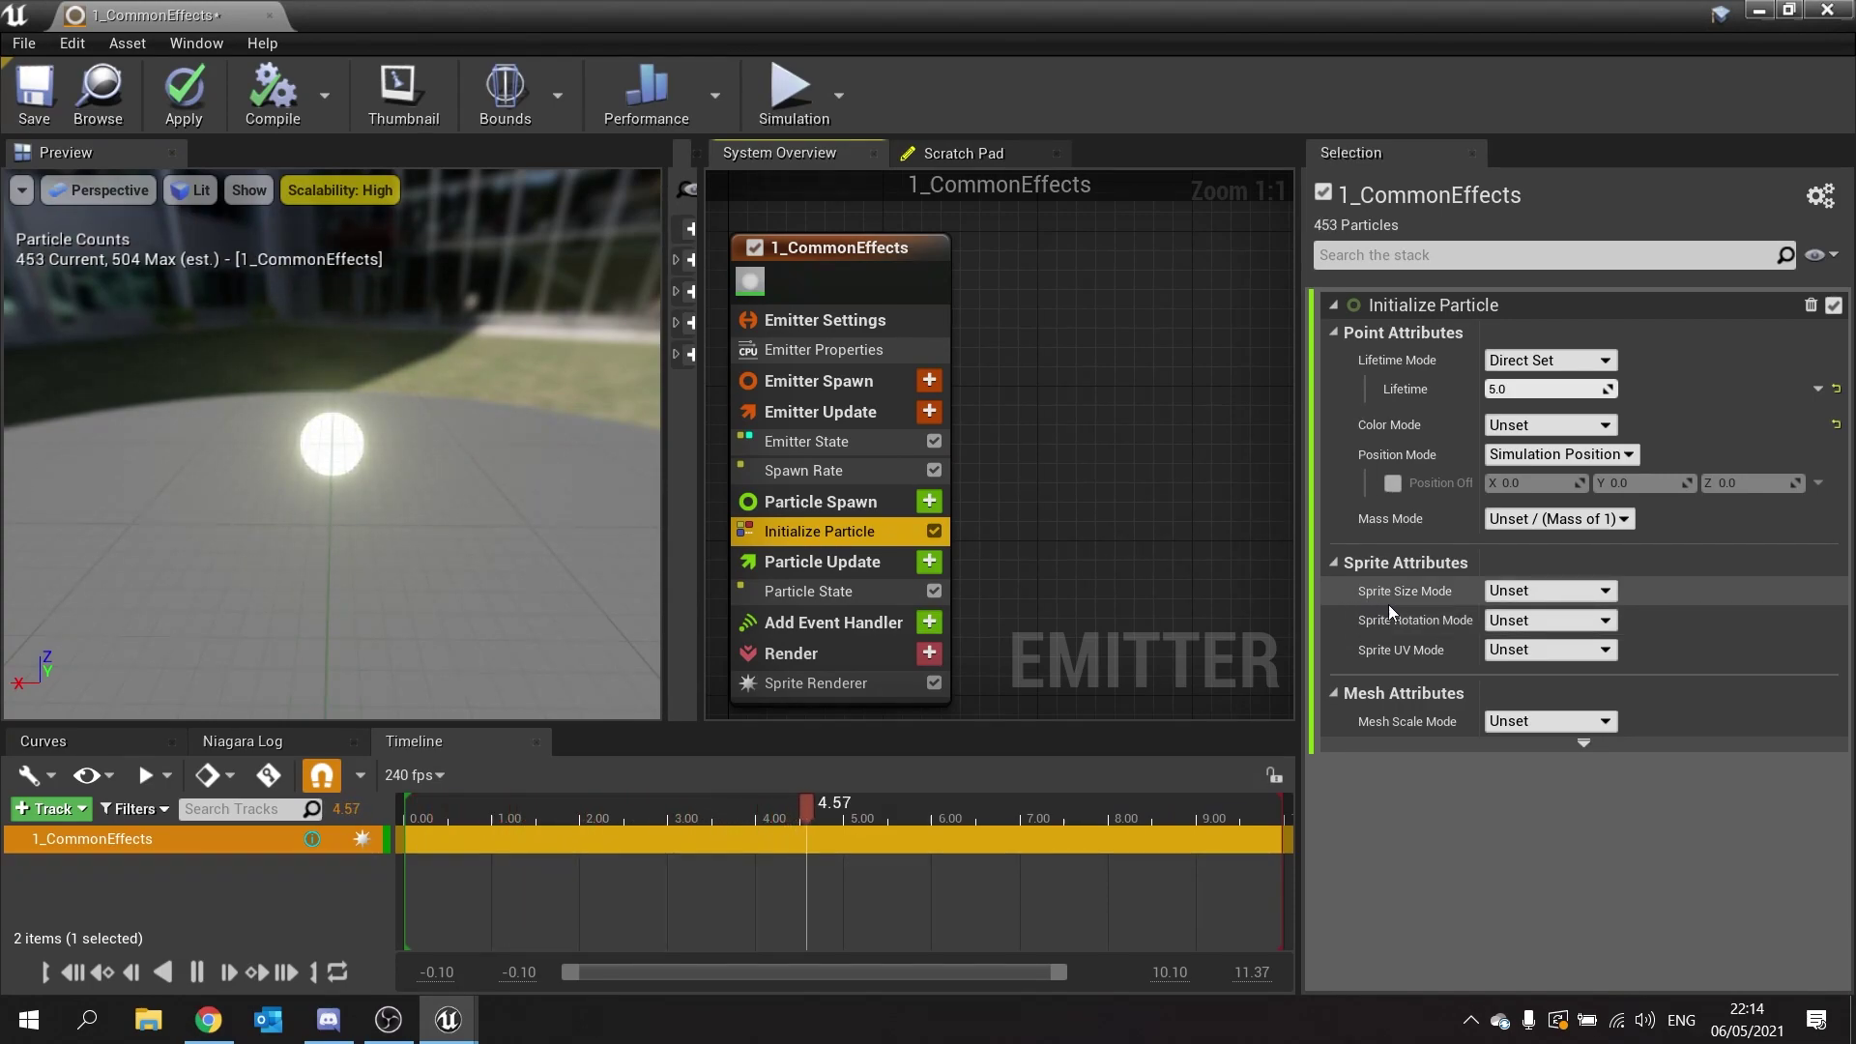
pyautogui.click(1567, 594)
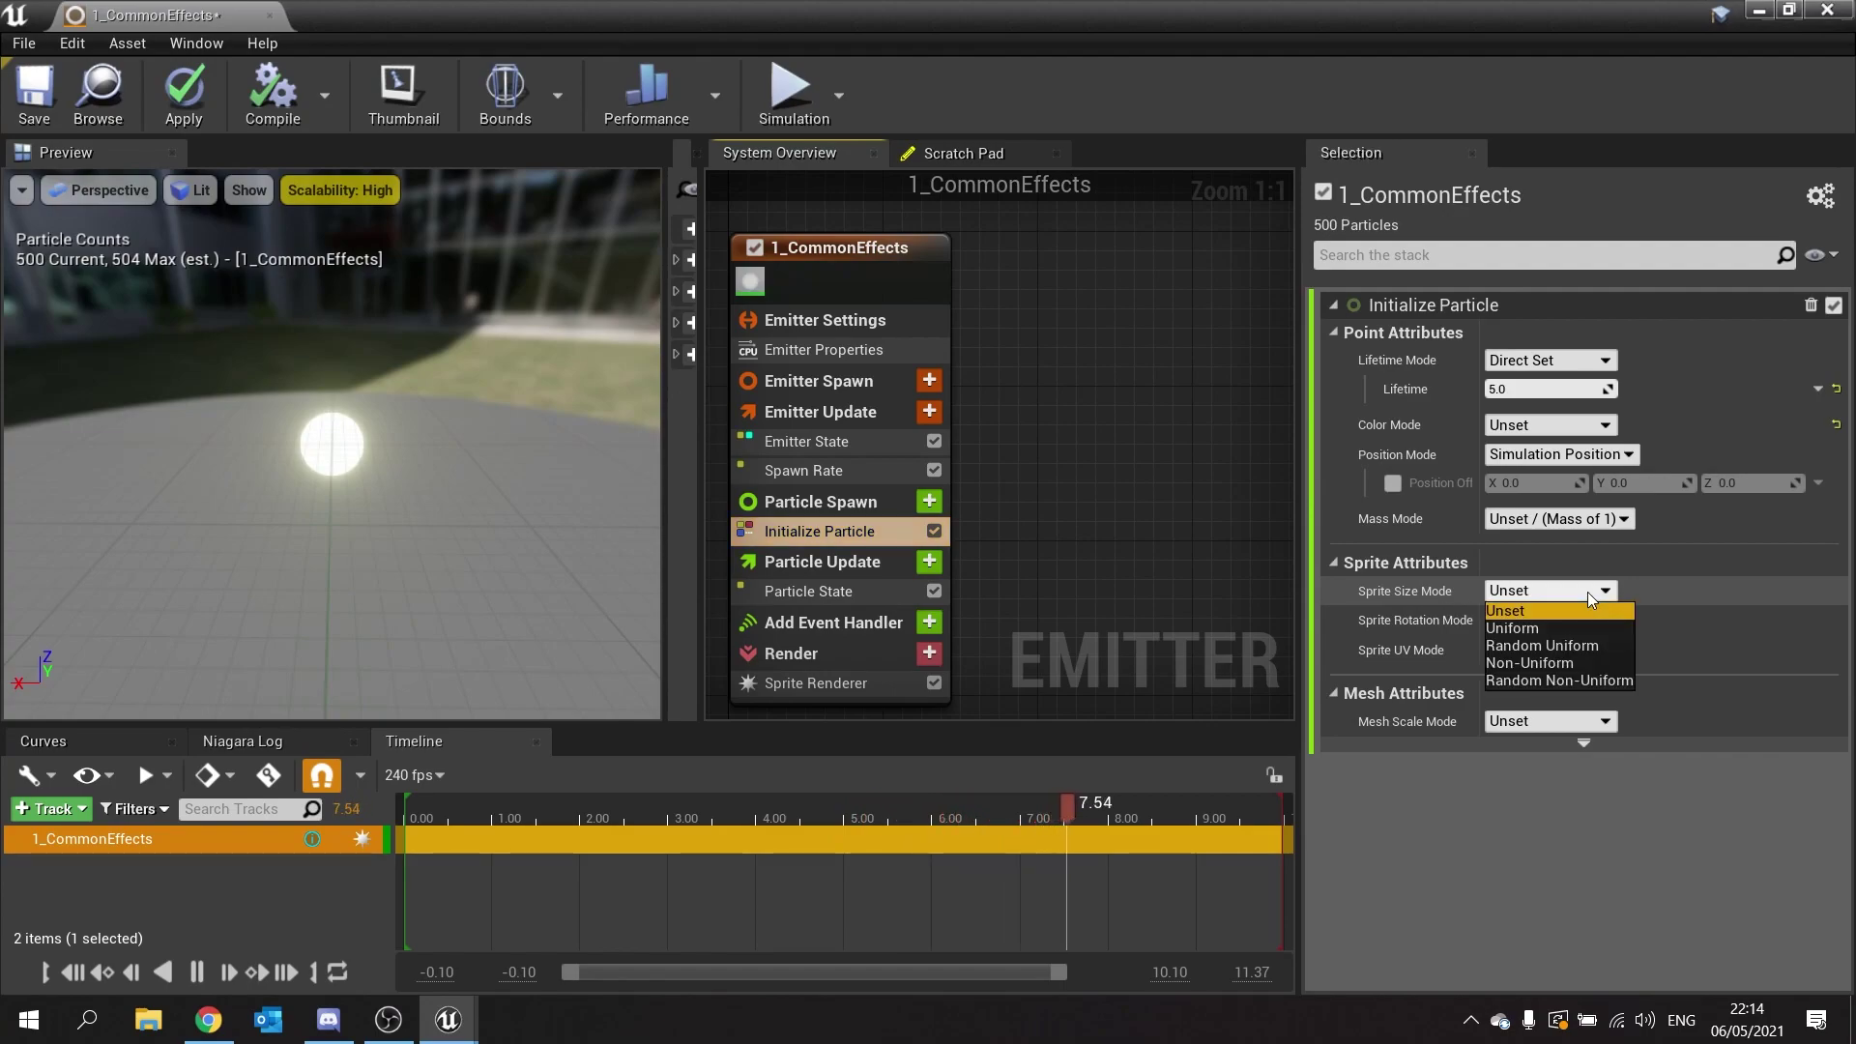
pyautogui.click(1514, 631)
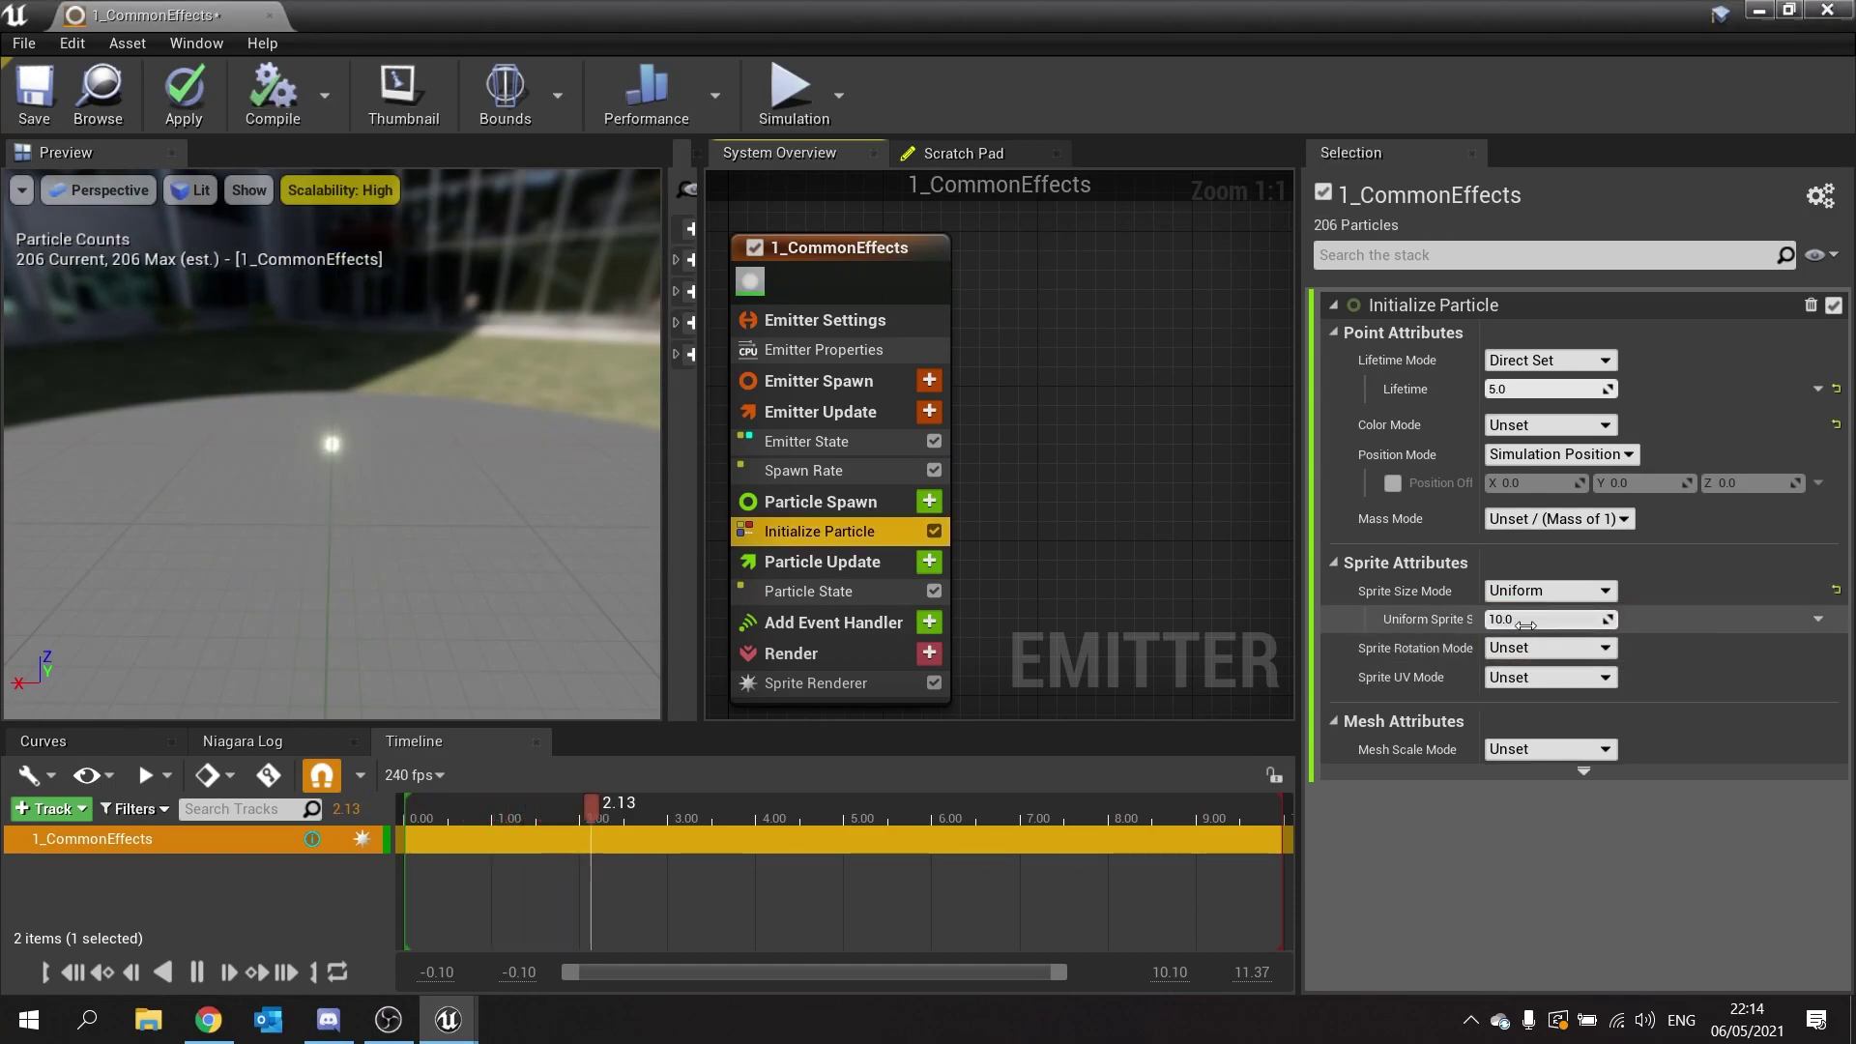
pyautogui.click(1525, 621)
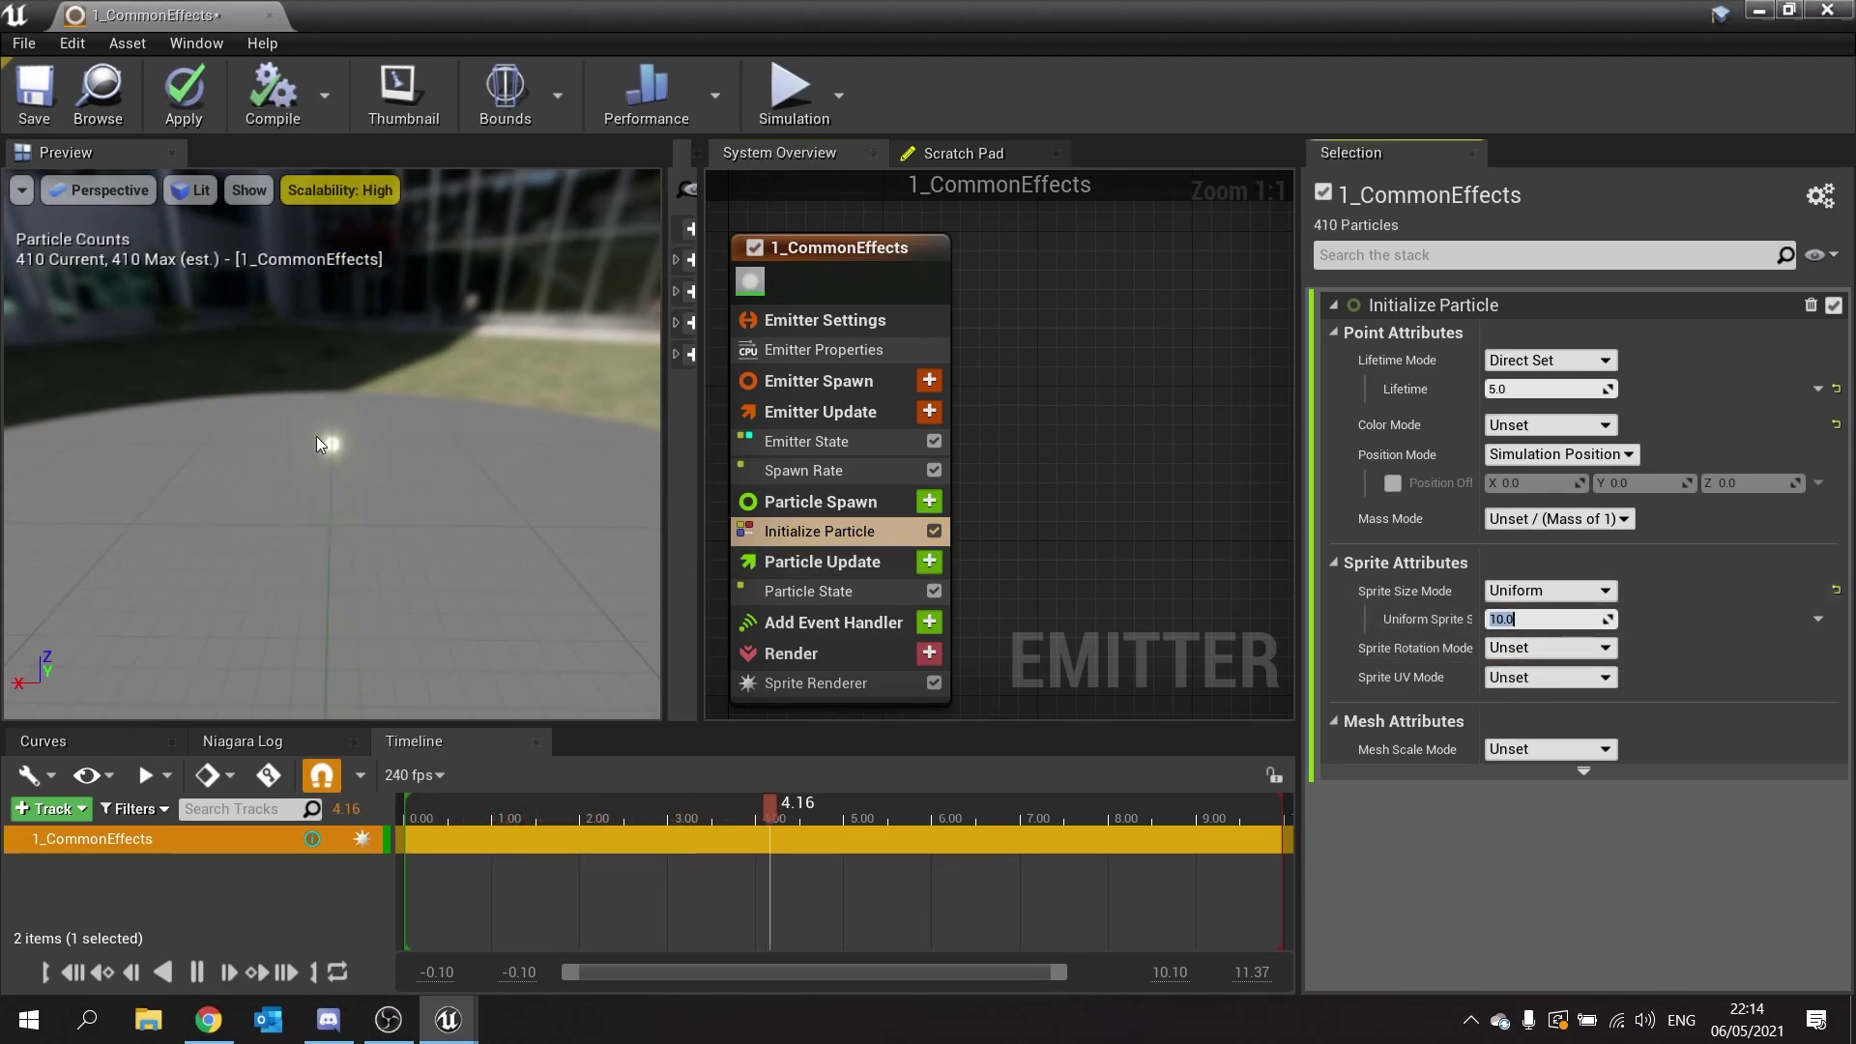
pyautogui.write('50')
pyautogui.press('Return')
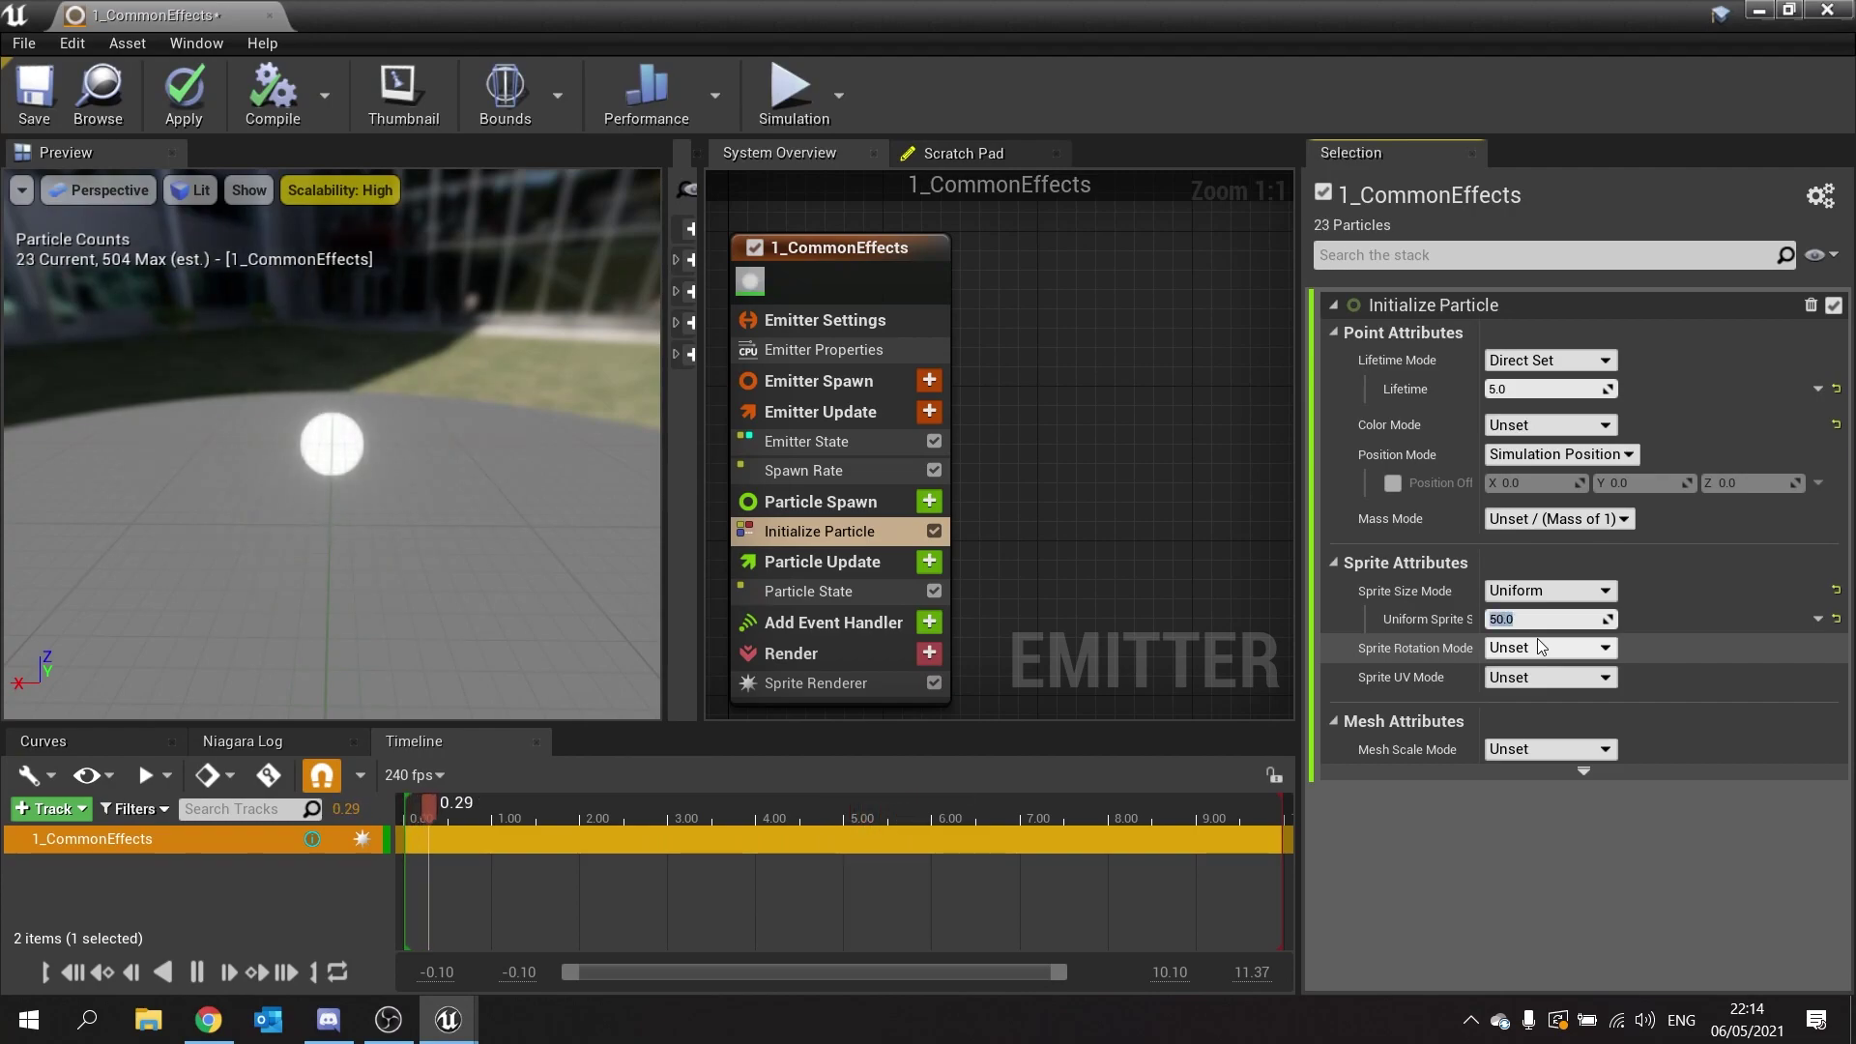
pyautogui.click(1551, 618)
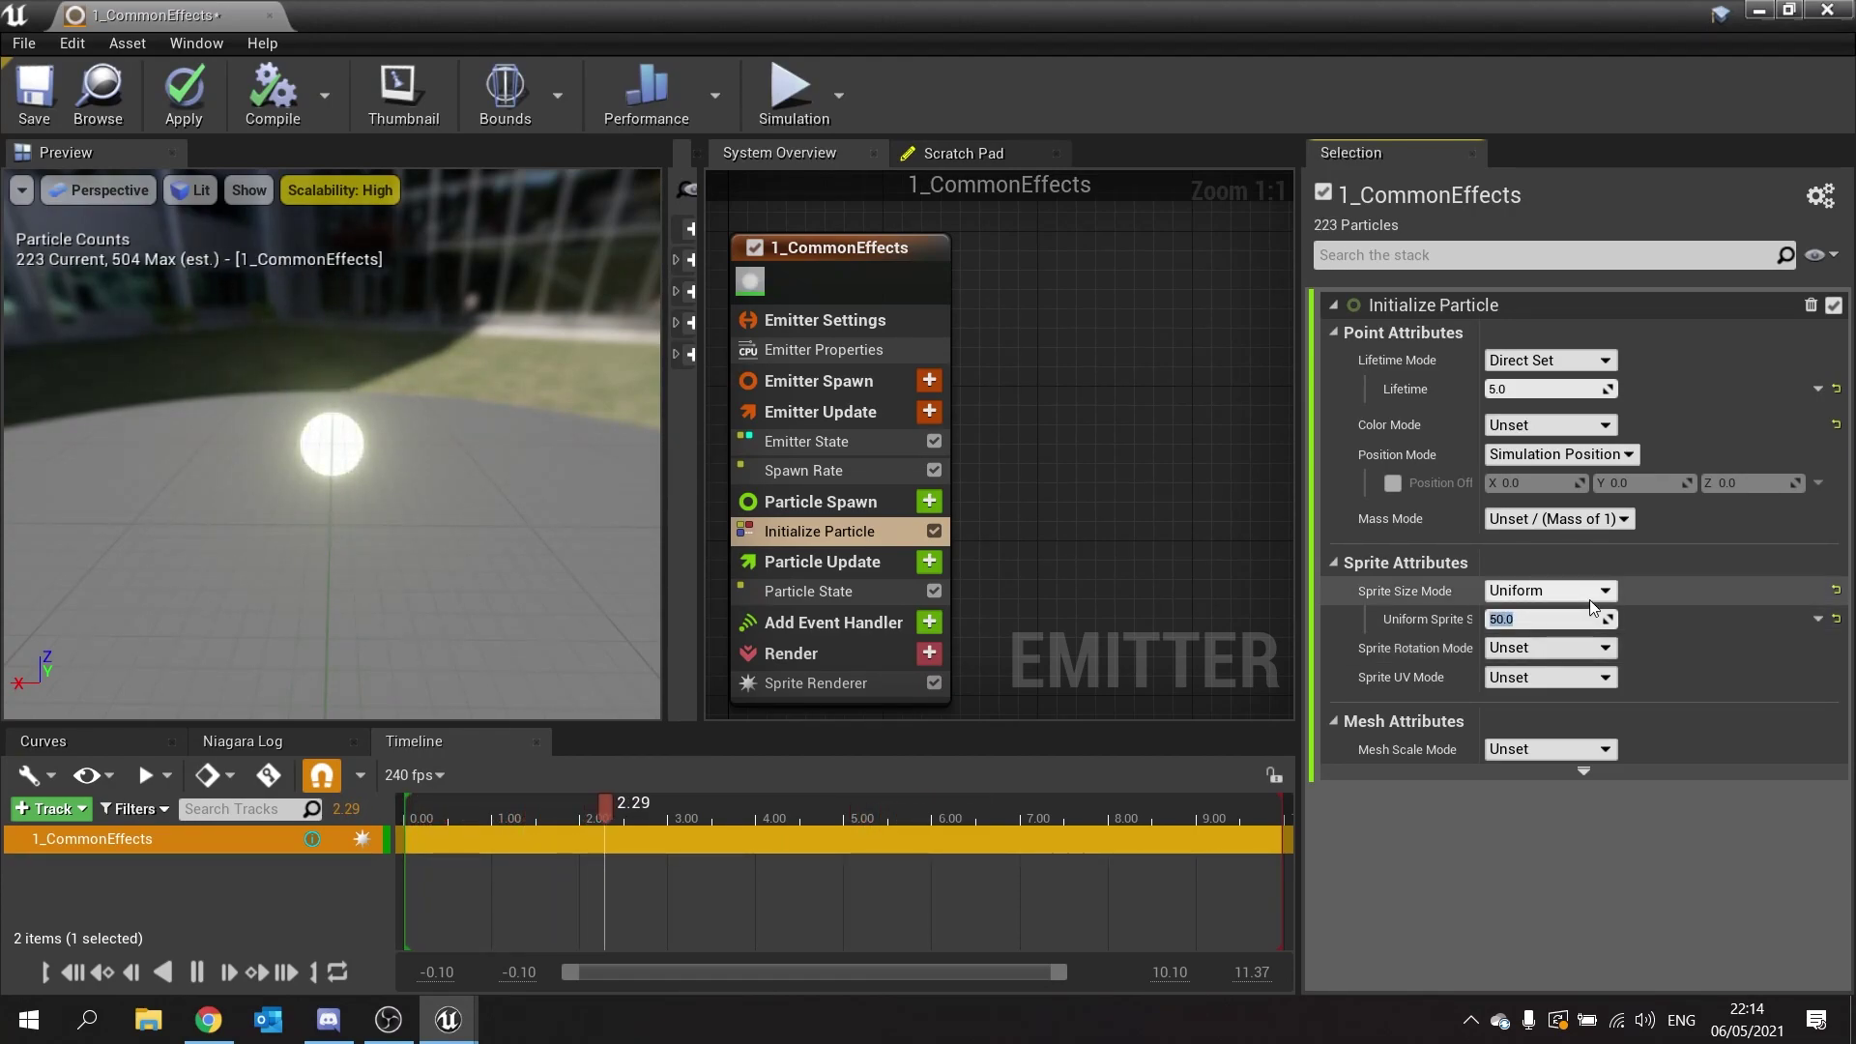
pyautogui.click(1548, 591)
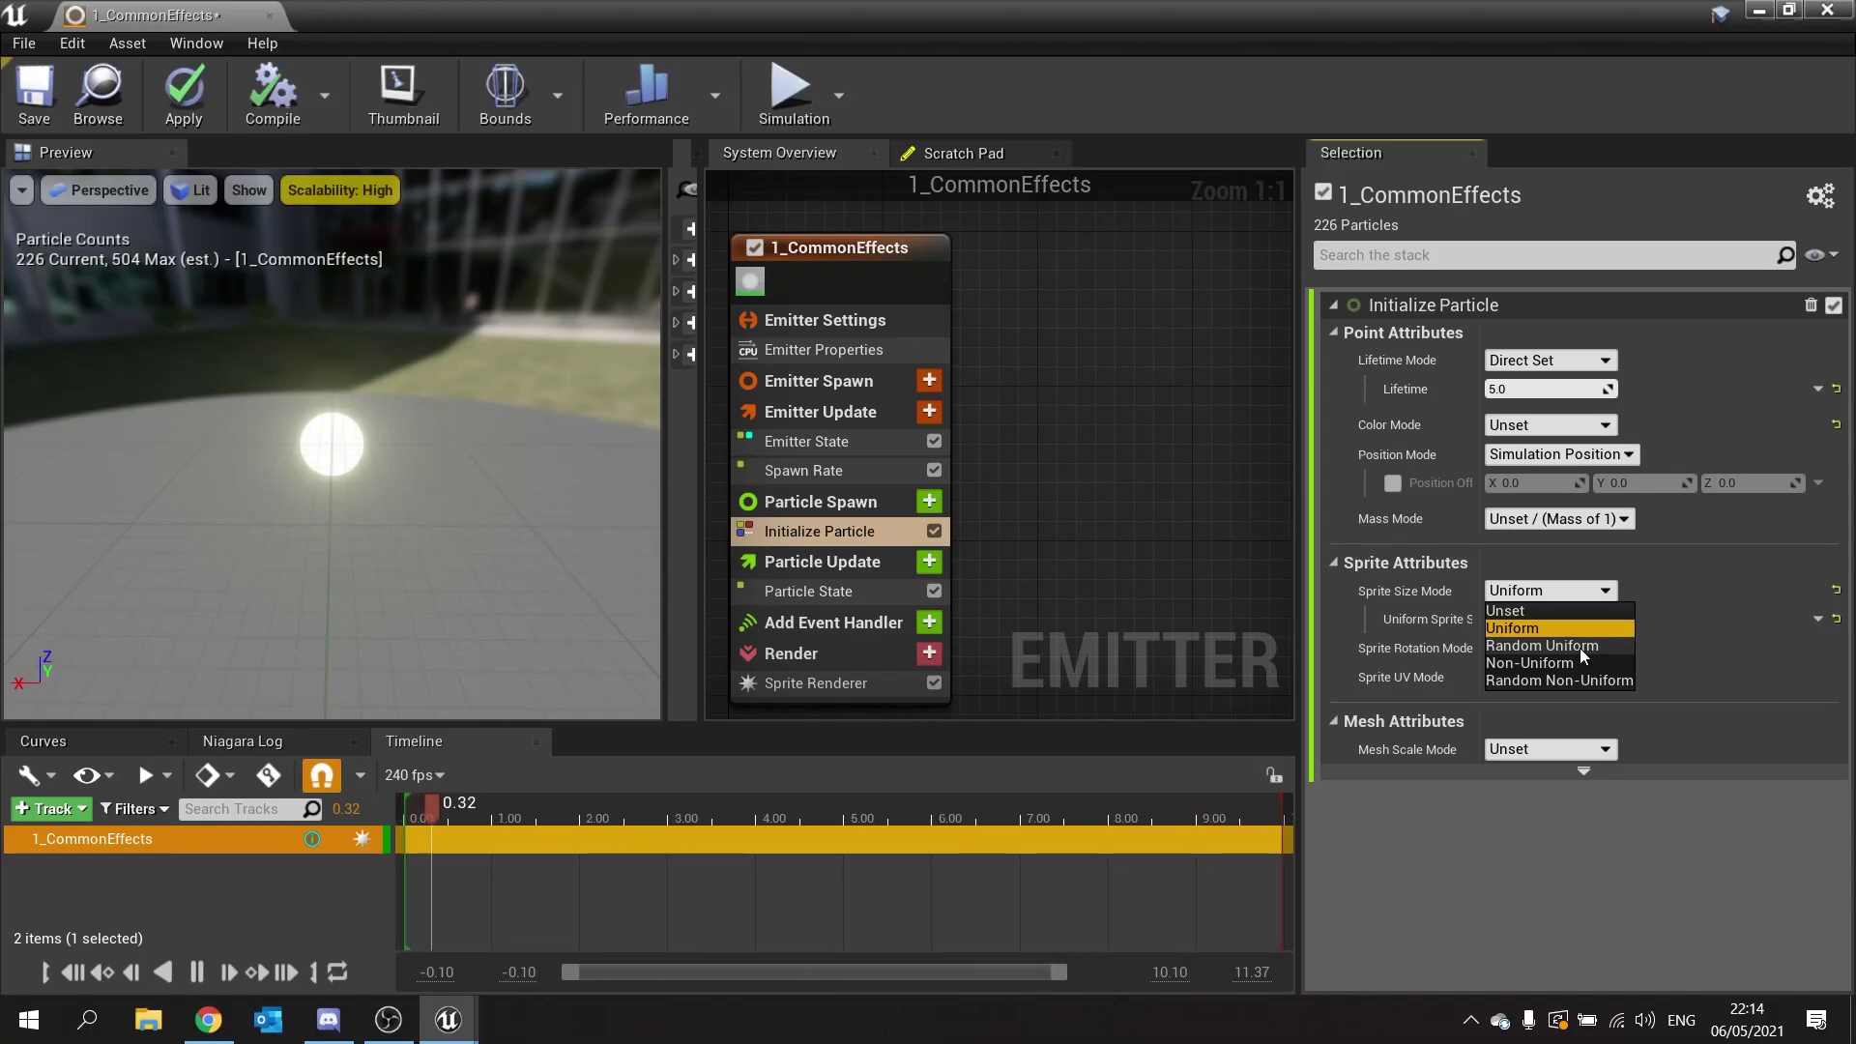
pyautogui.click(1580, 646)
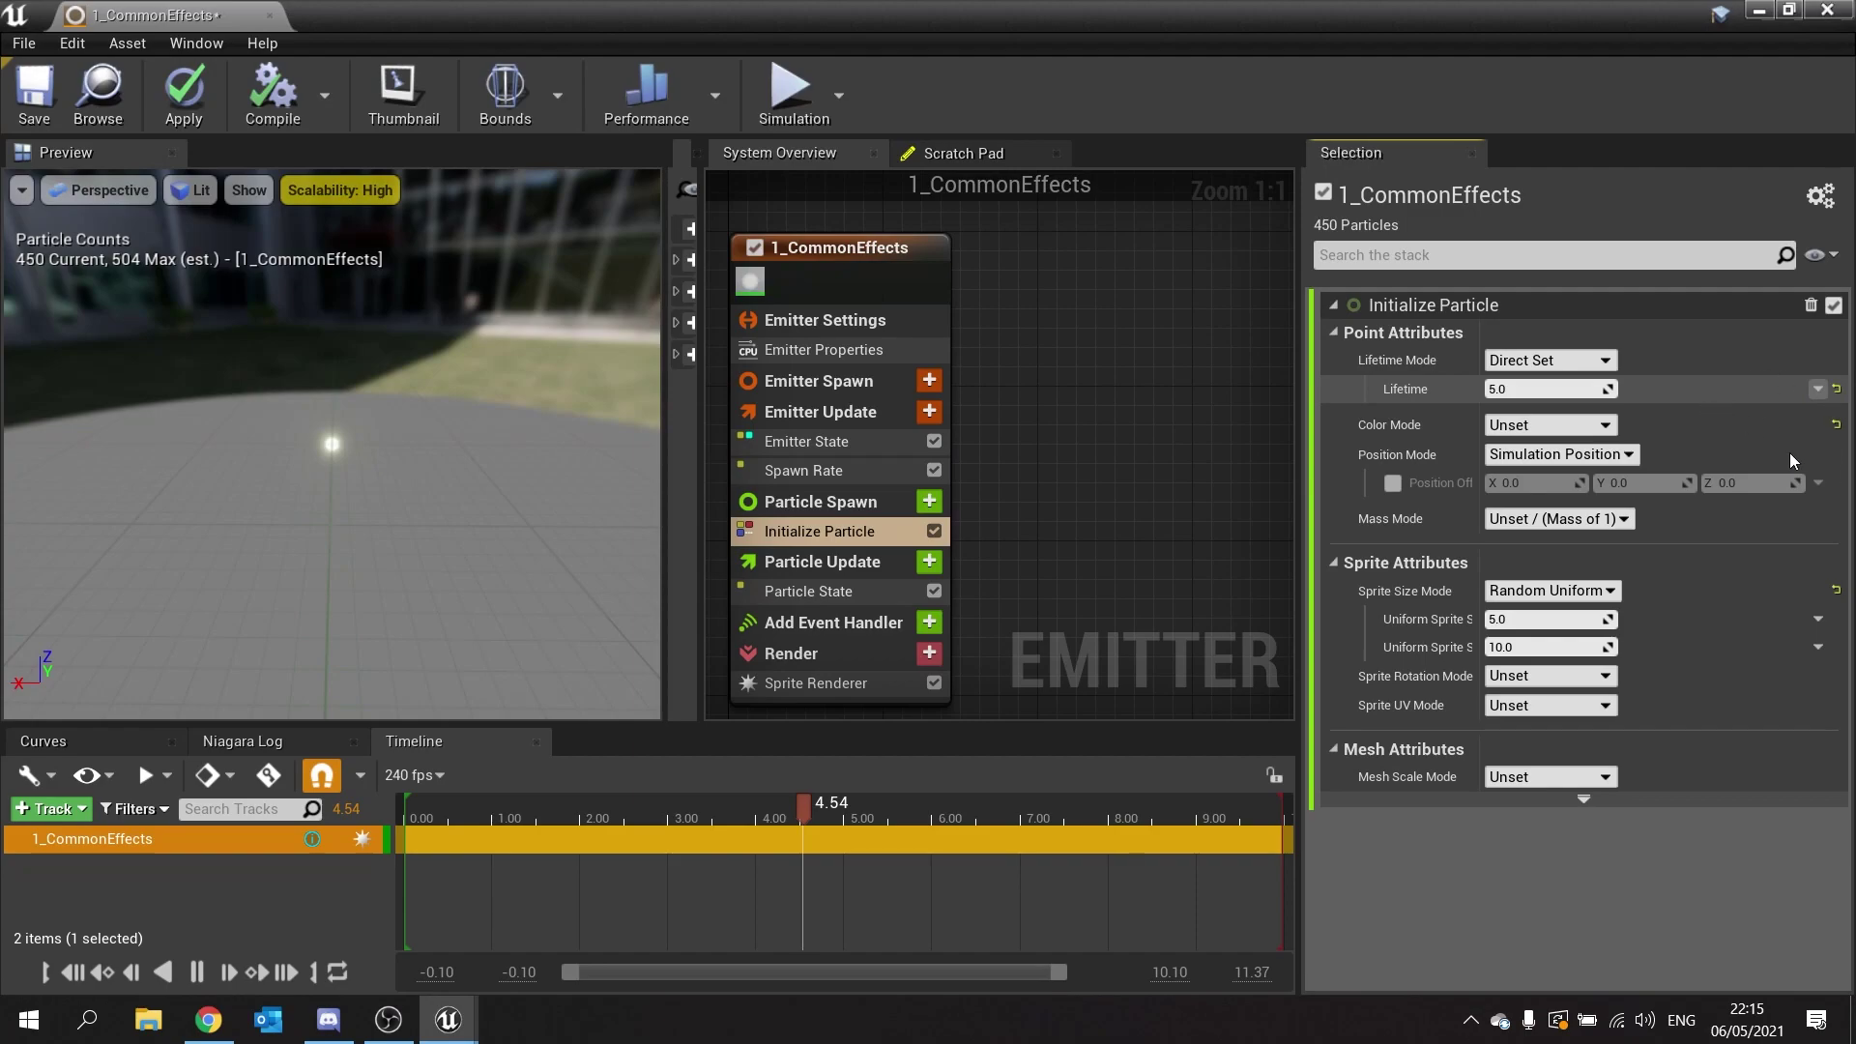
# Make particle lifetime a Random Range Float with minimum 3 and maximum 6.
pyautogui.click(1818, 388)
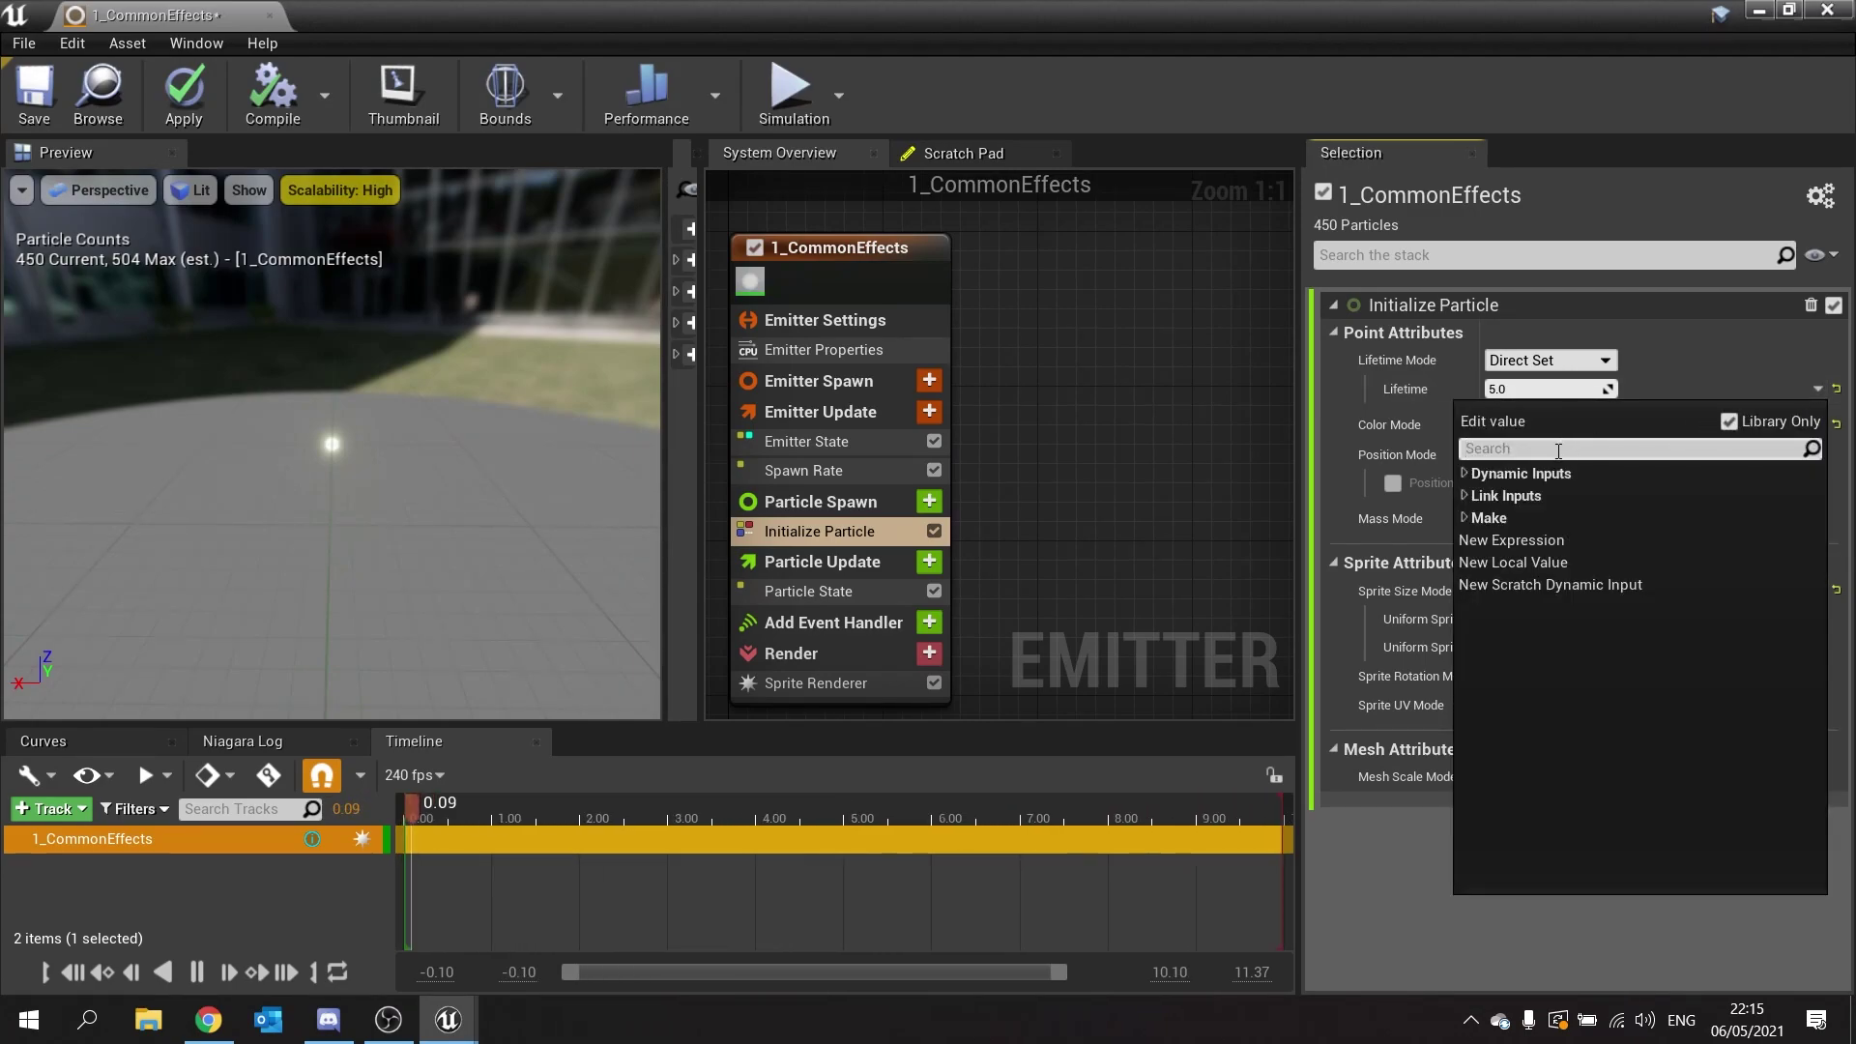
pyautogui.write('random')
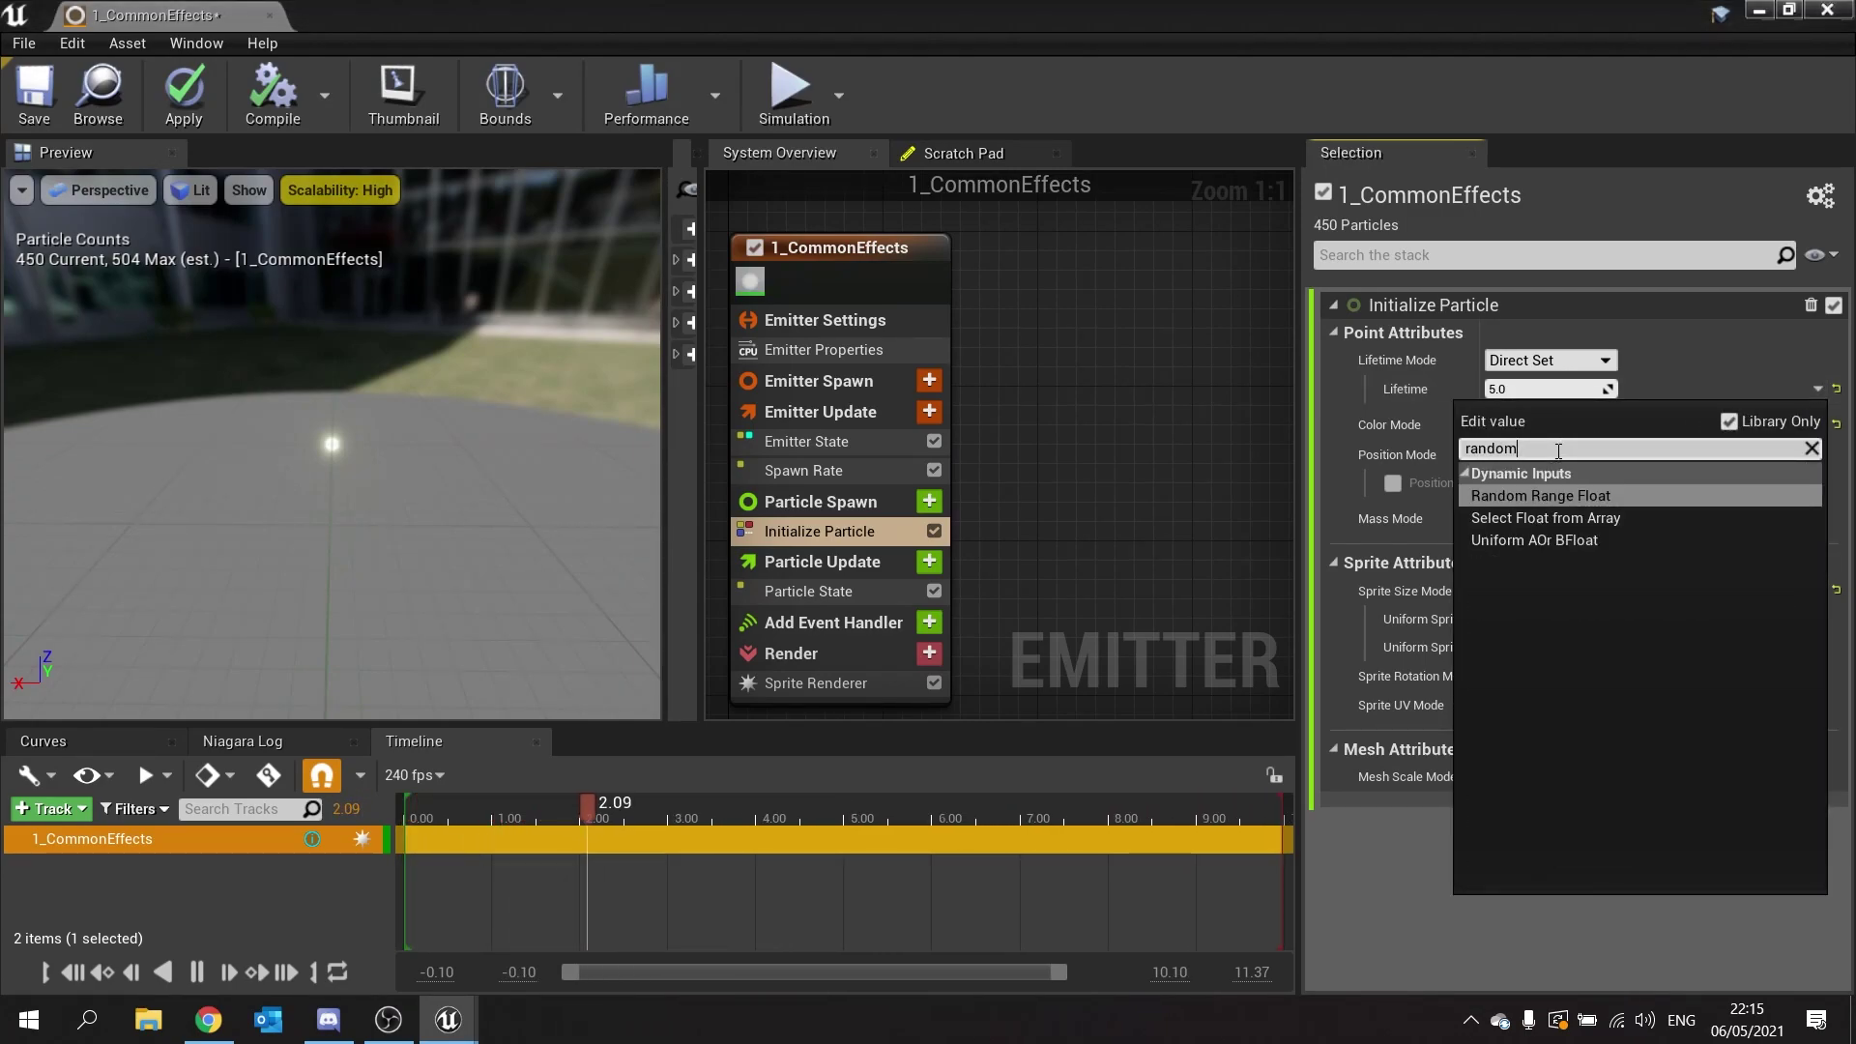
pyautogui.click(1563, 495)
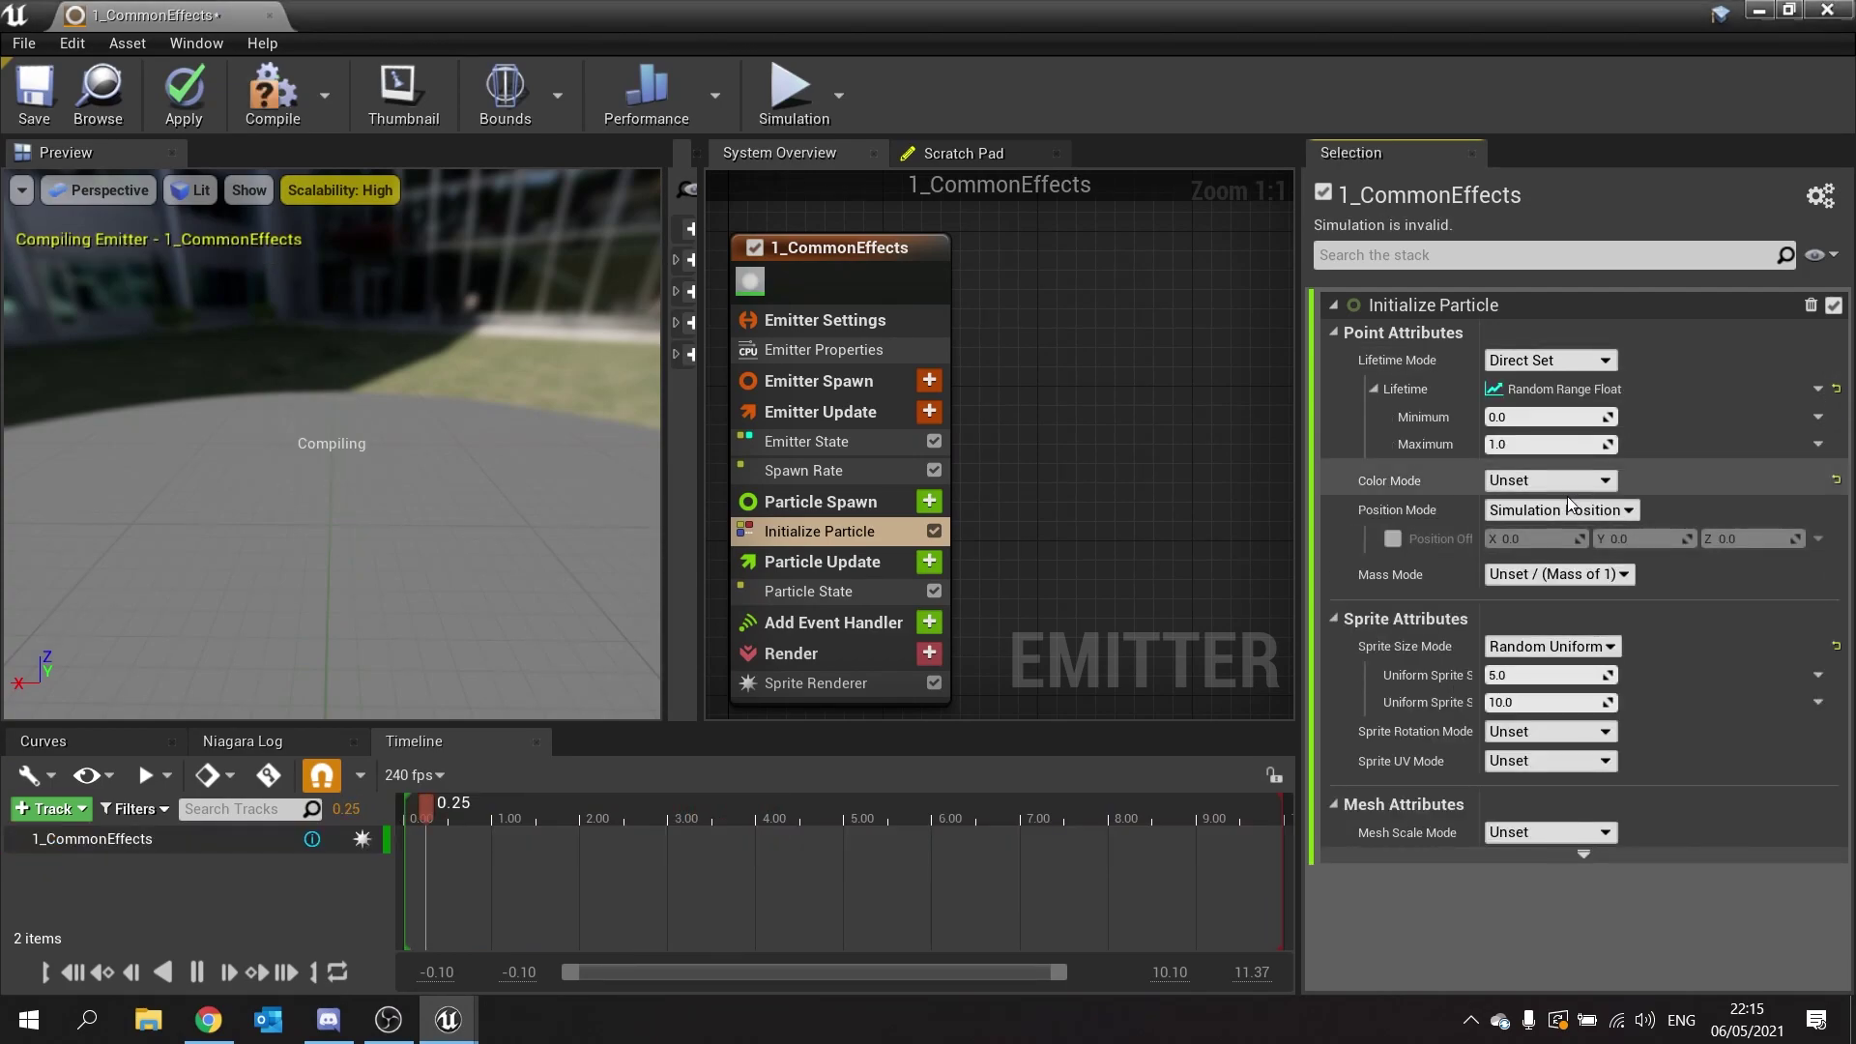
pyautogui.click(1525, 418)
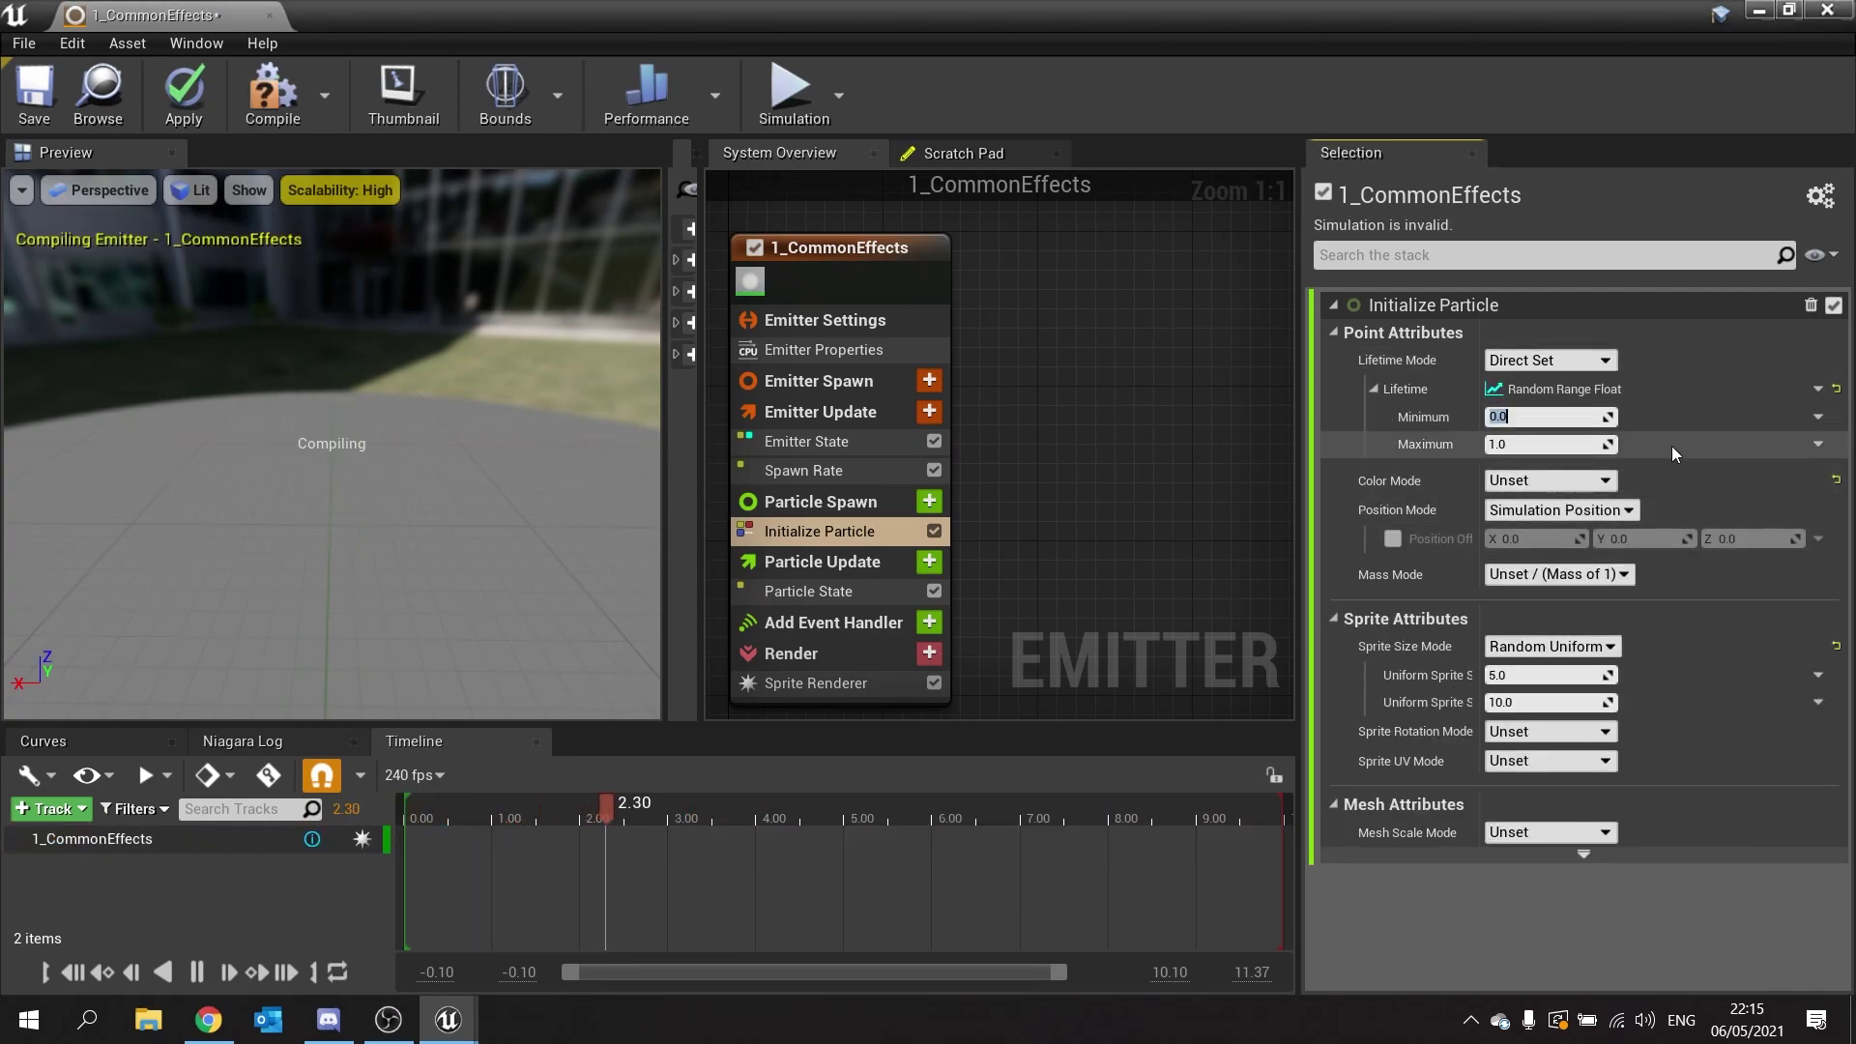
pyautogui.write('3')
pyautogui.press('Return')
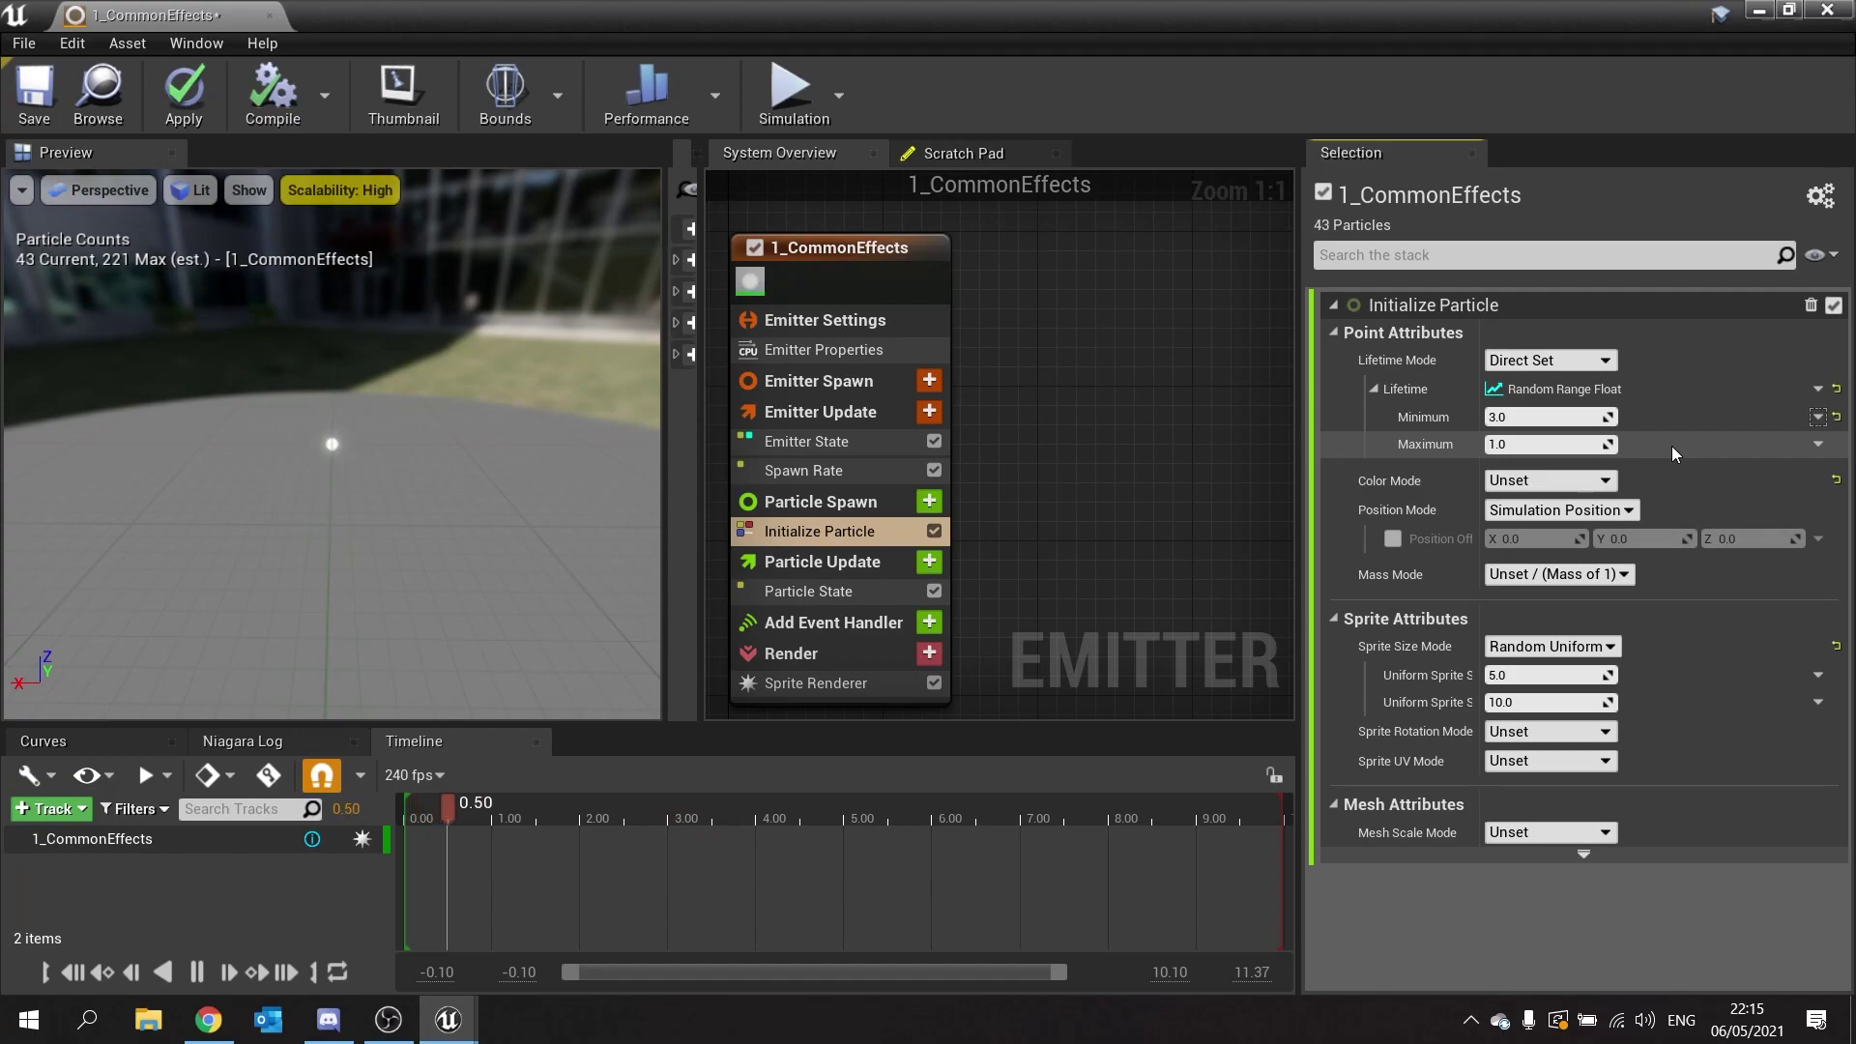
pyautogui.press('Tab')
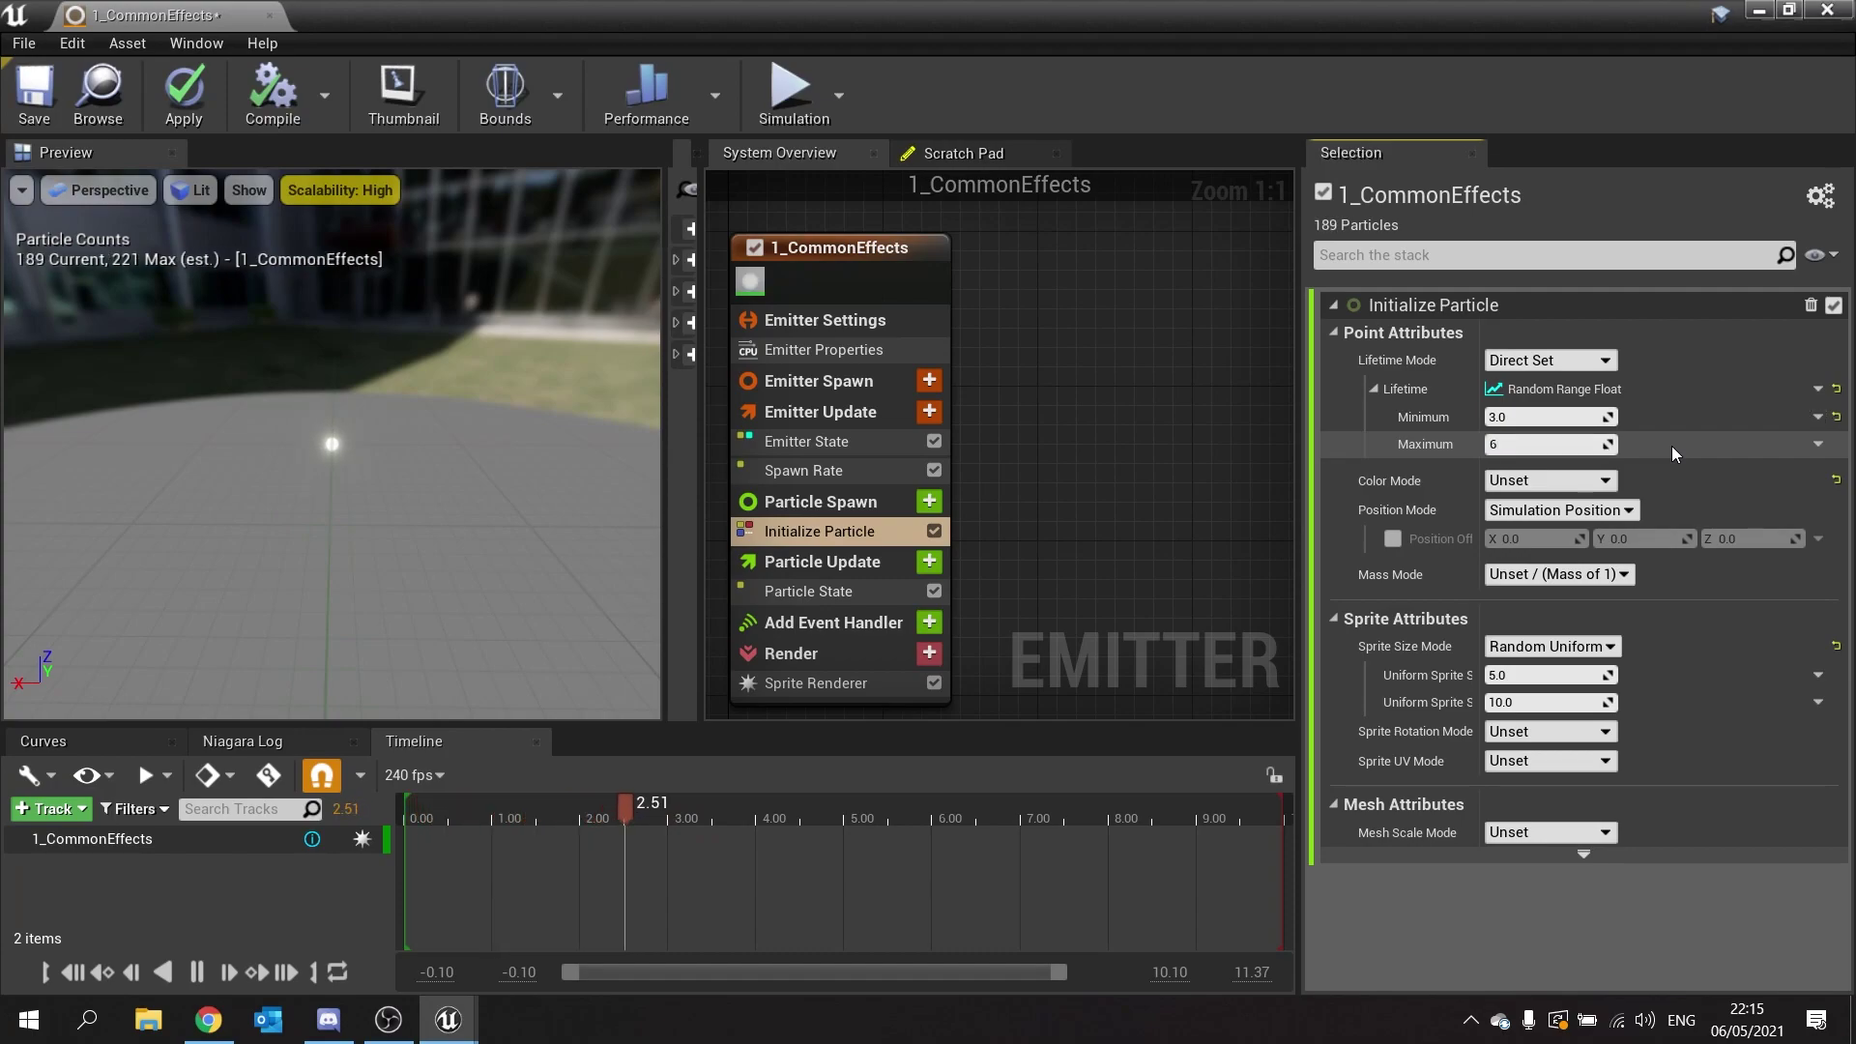
pyautogui.press('Return')
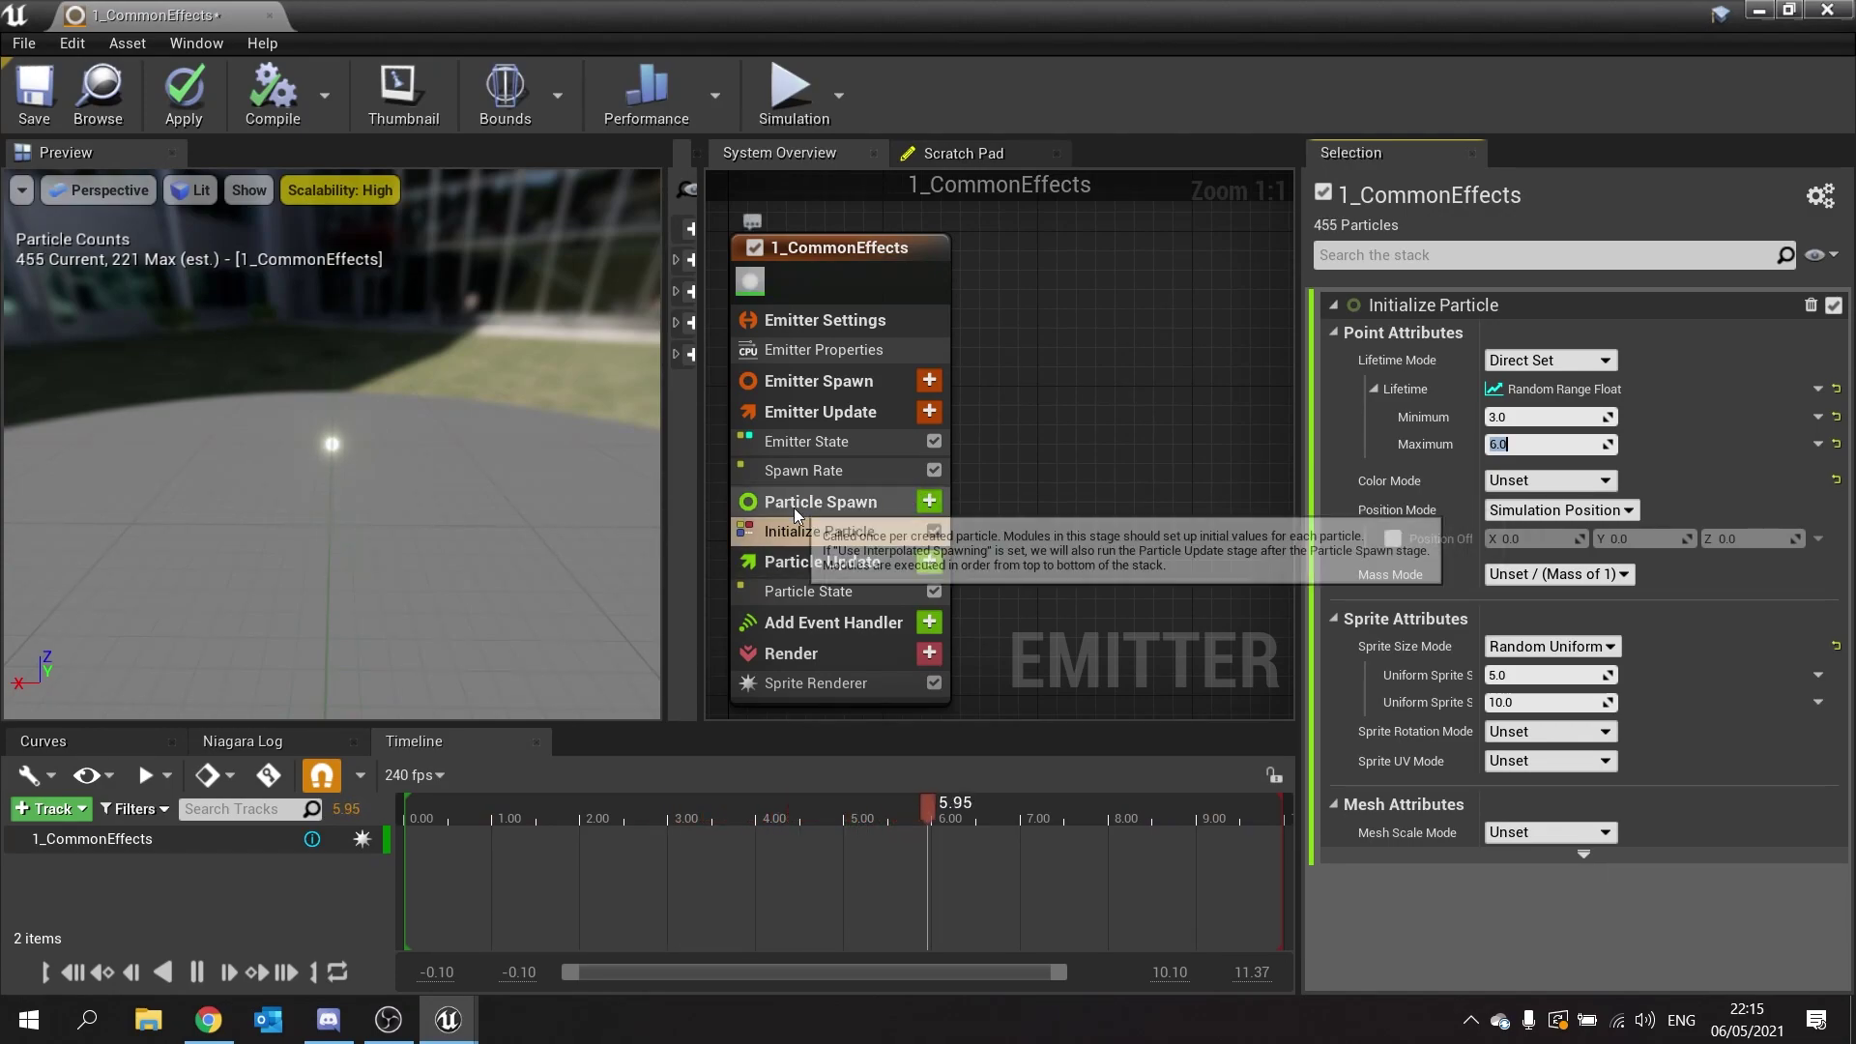
pyautogui.moveTo(1023, 584); pyautogui.dragTo(1083, 518, button='right')
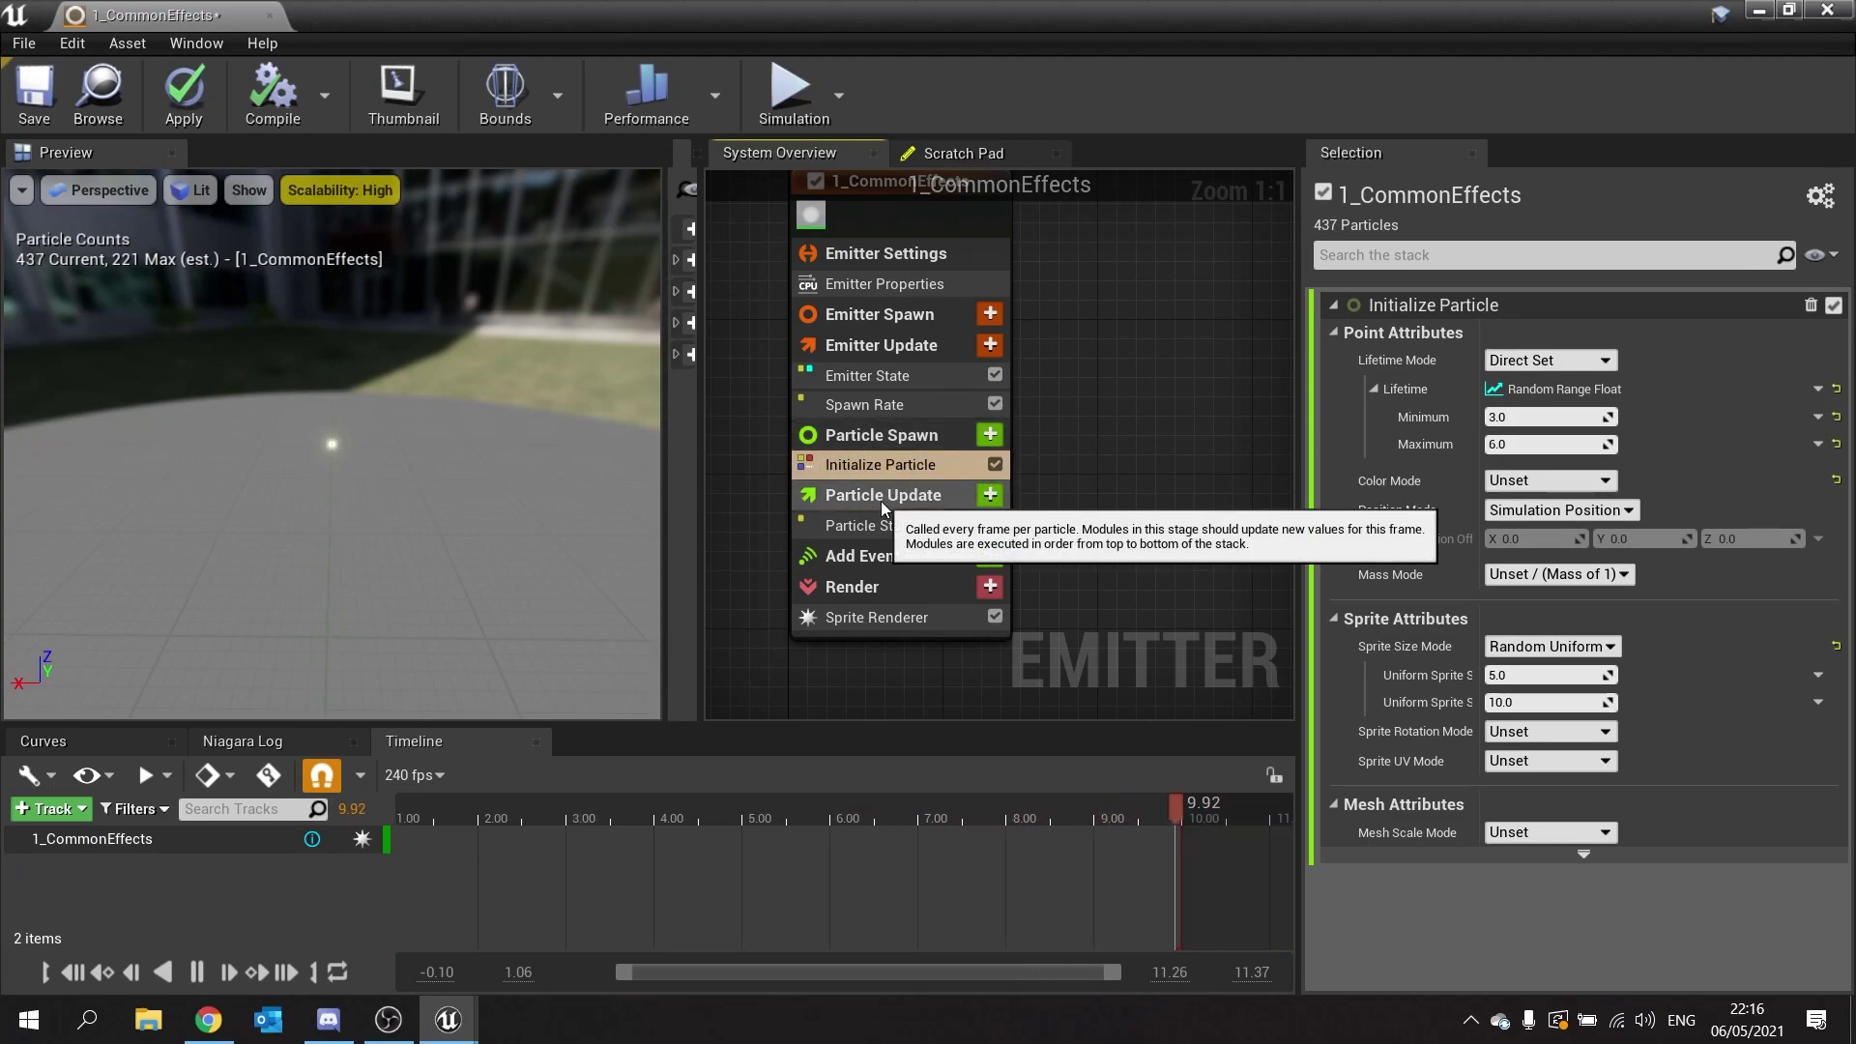
# Add an Add Velocity module at Particle Spawn and add its Solve Forces and Velocity dependency.
pyautogui.click(990, 435)
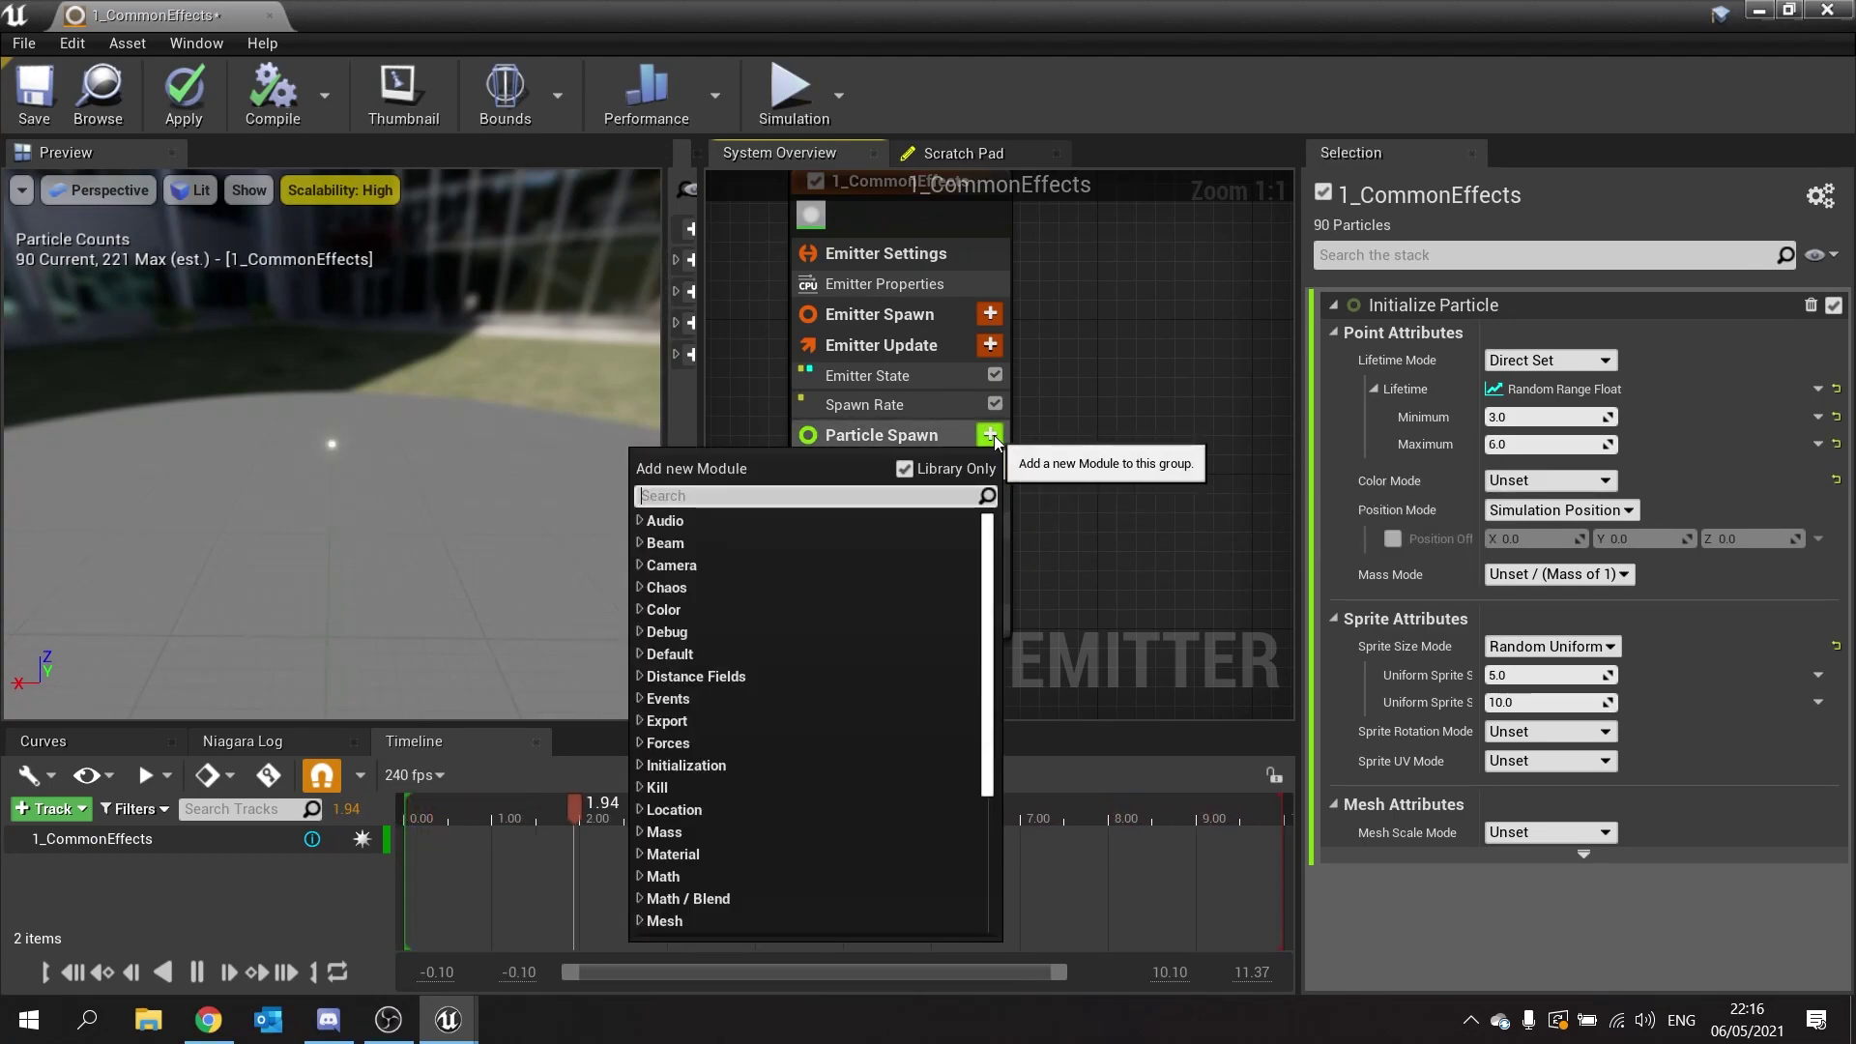
pyautogui.write('veloc')
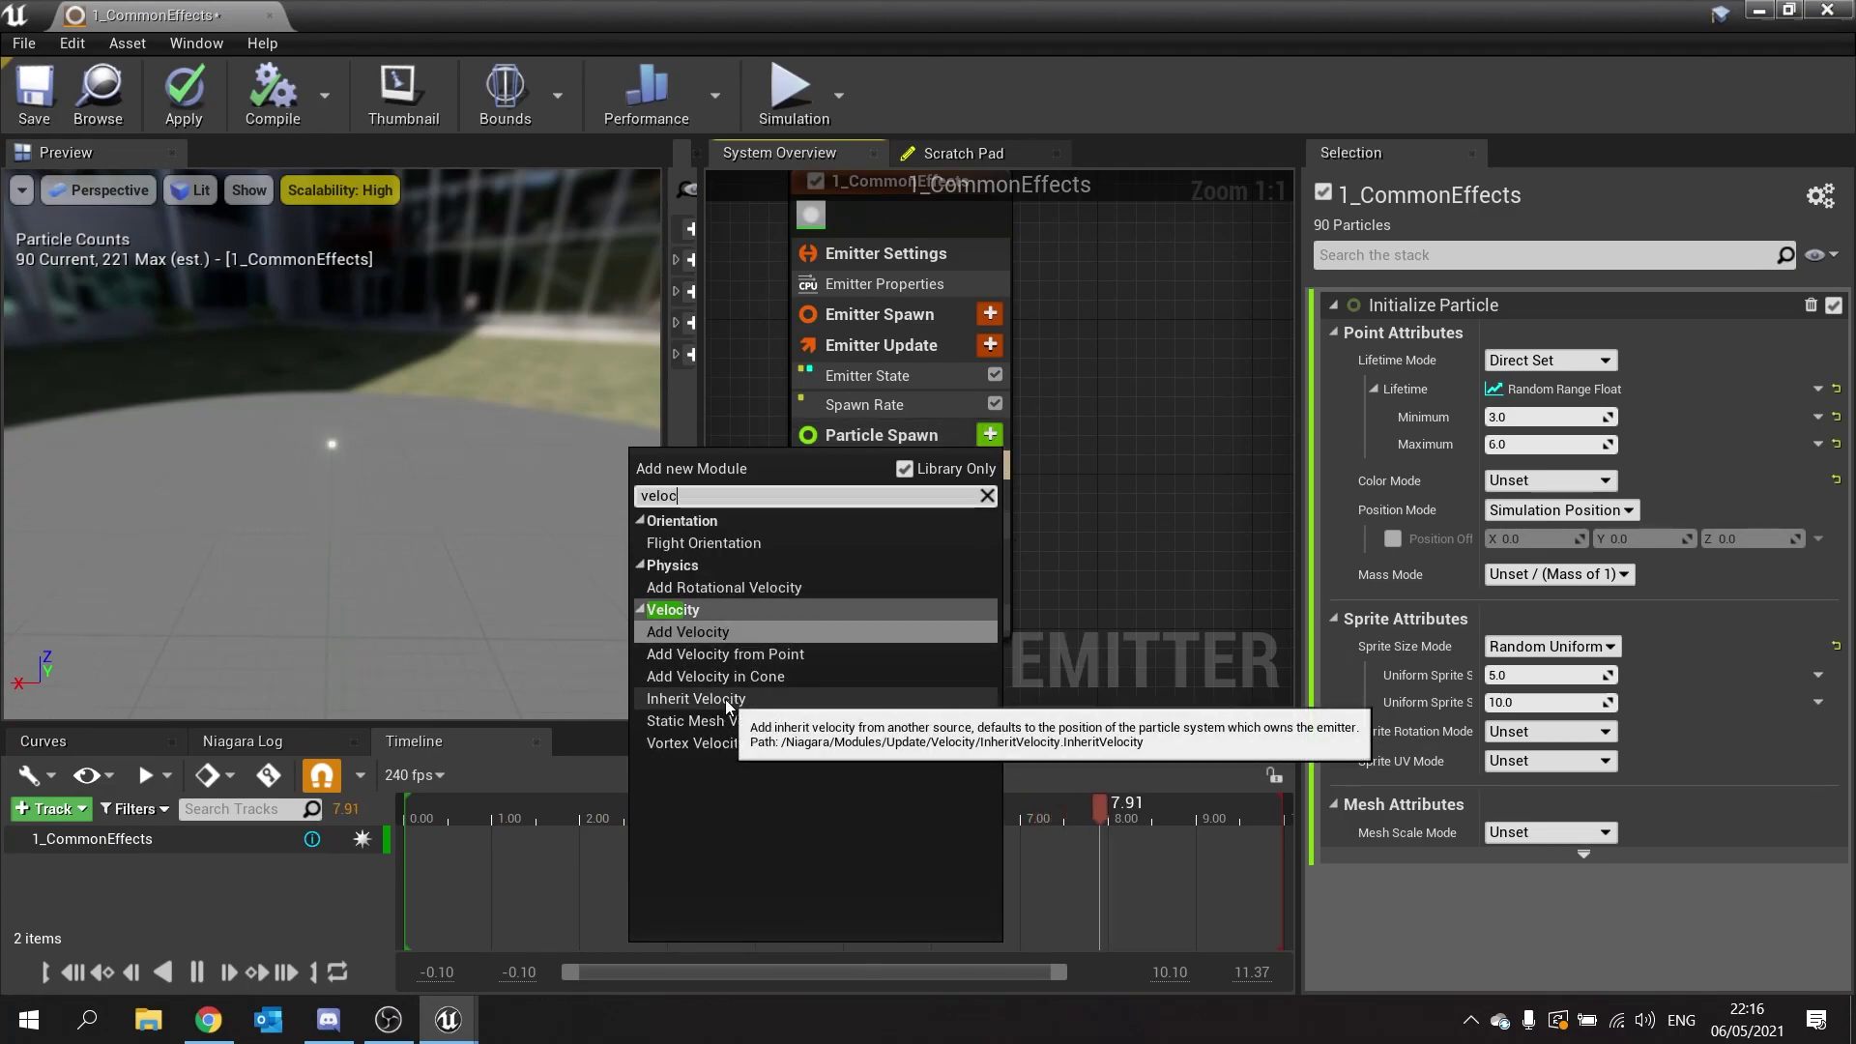
pyautogui.click(699, 632)
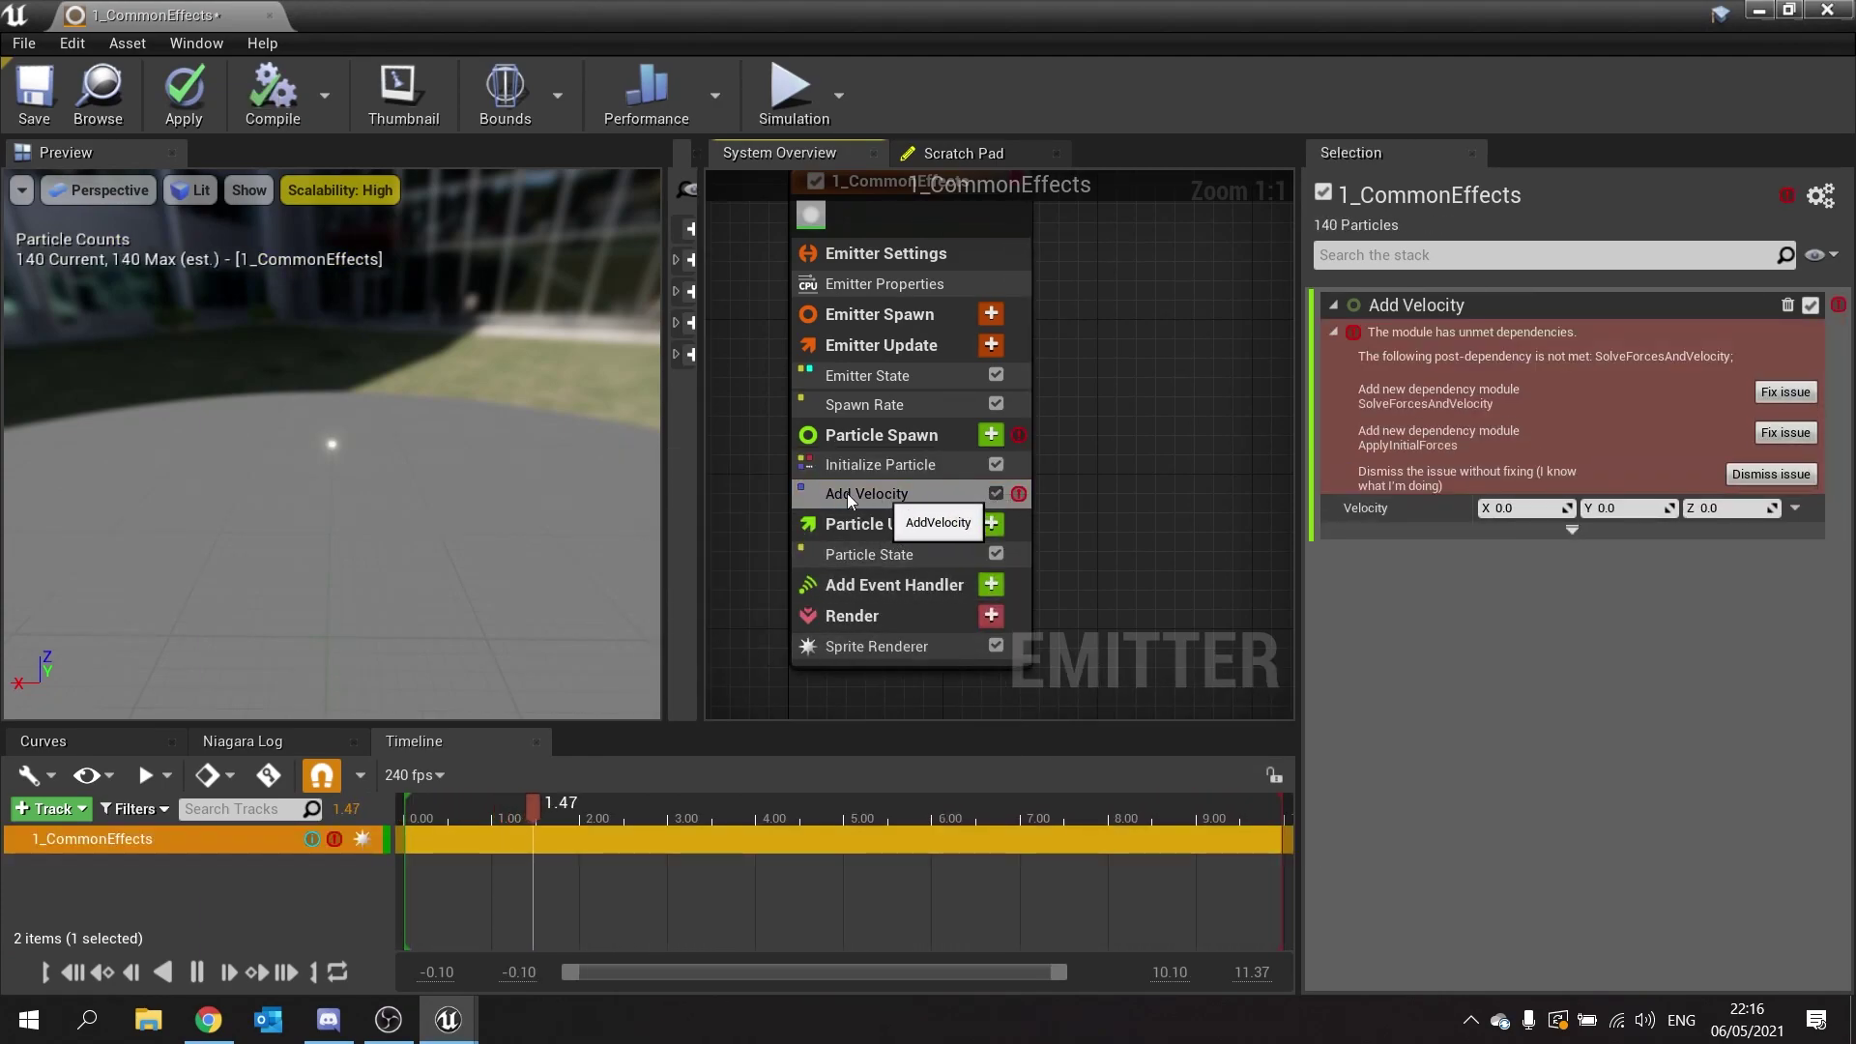
pyautogui.click(837, 499)
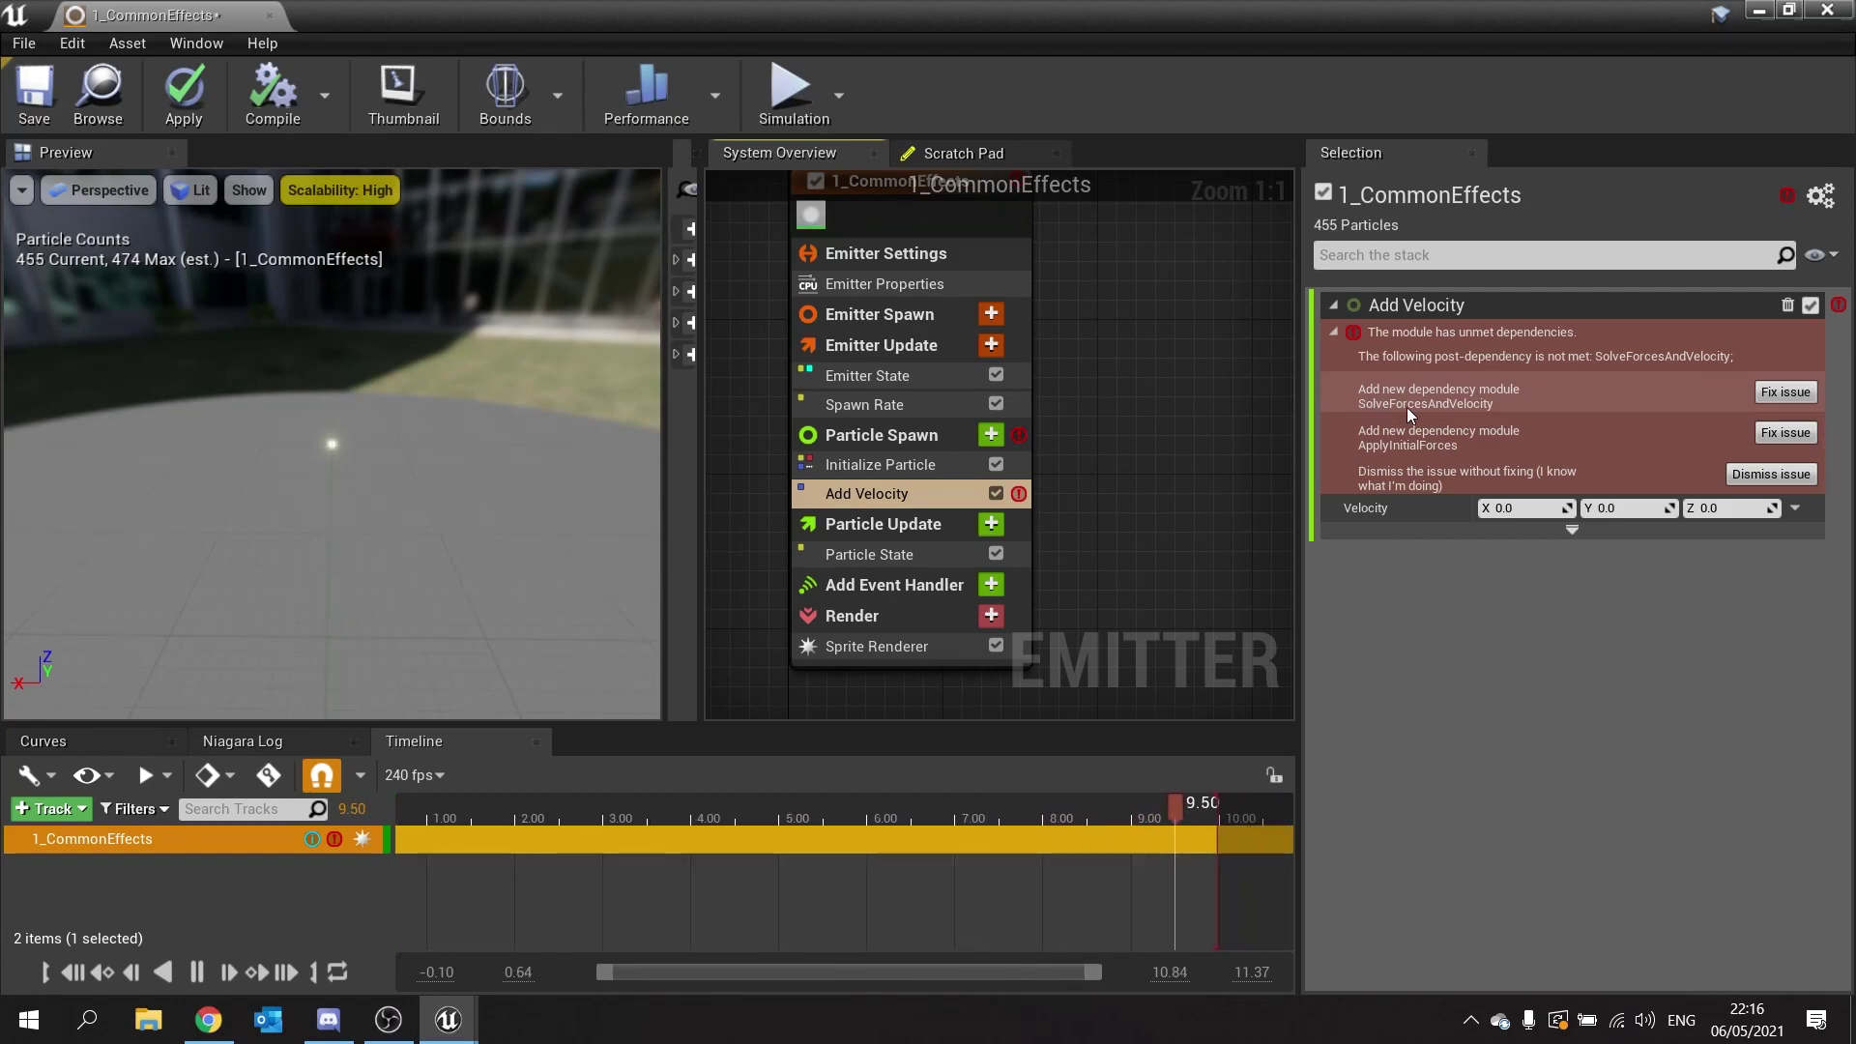
pyautogui.click(1785, 393)
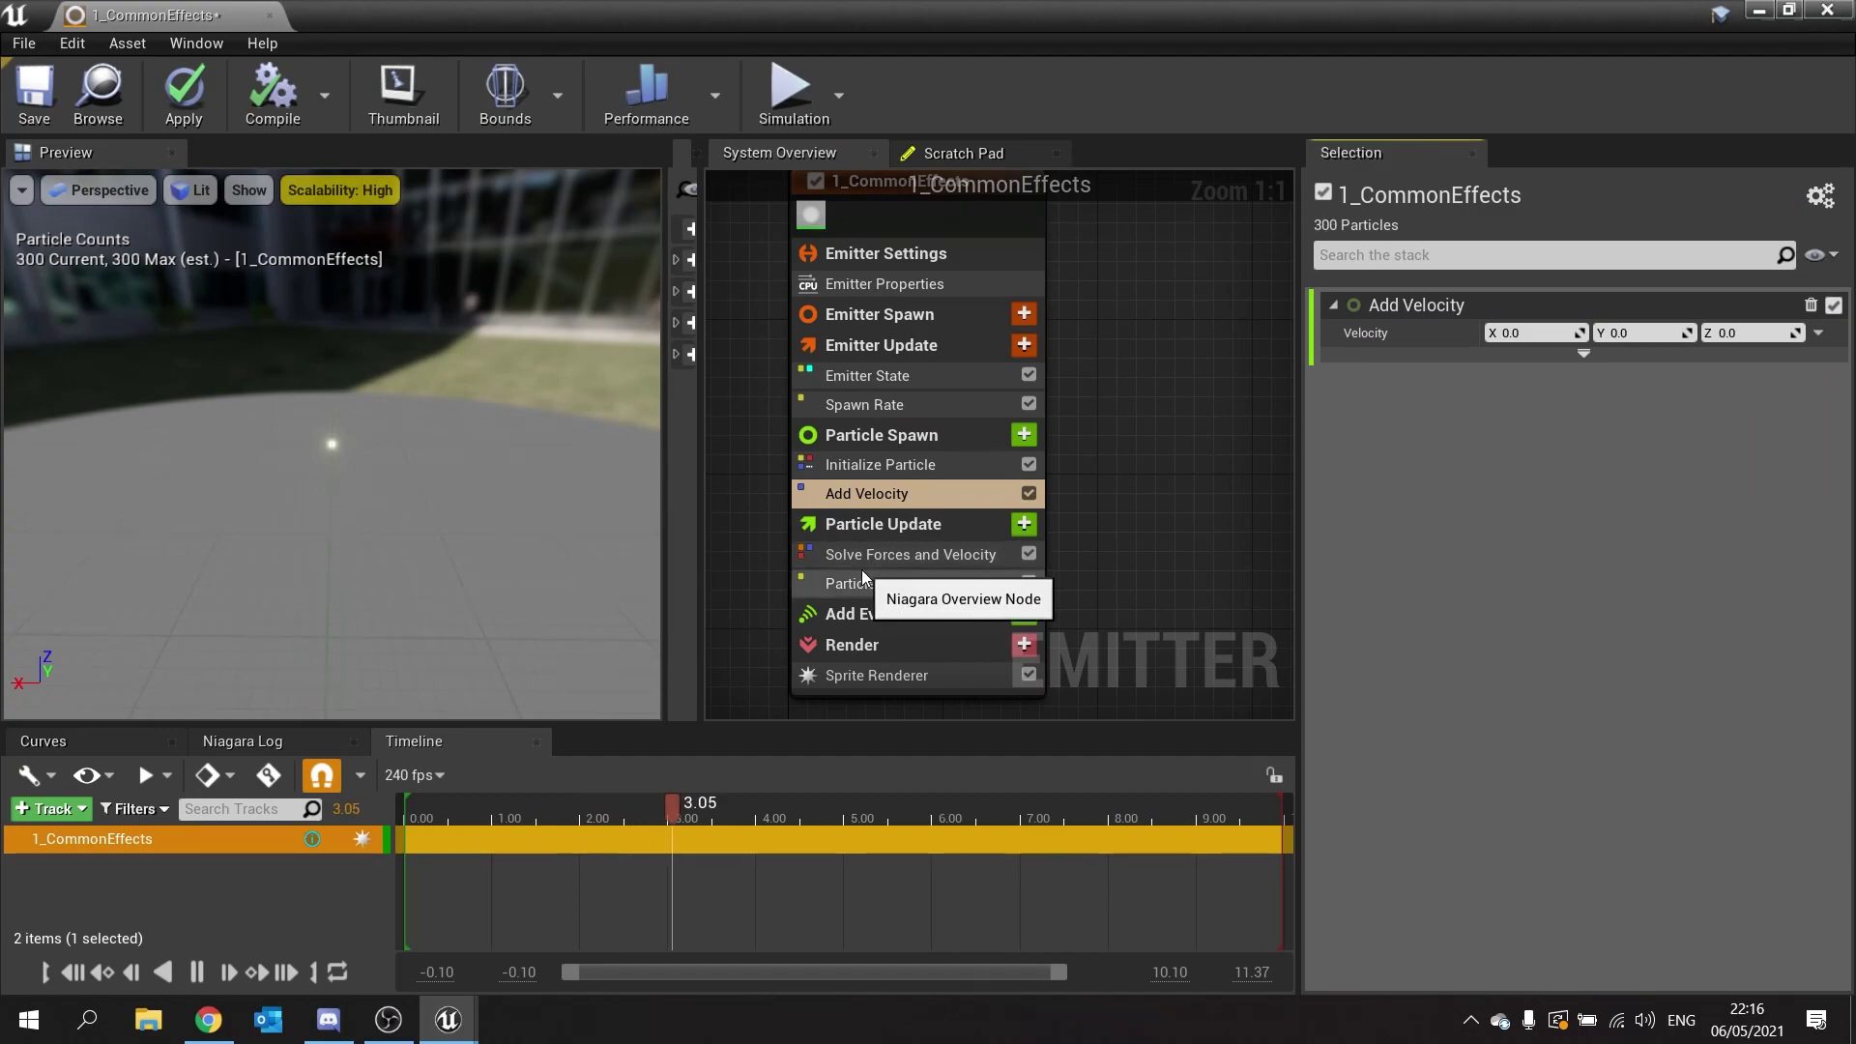
pyautogui.click(923, 558)
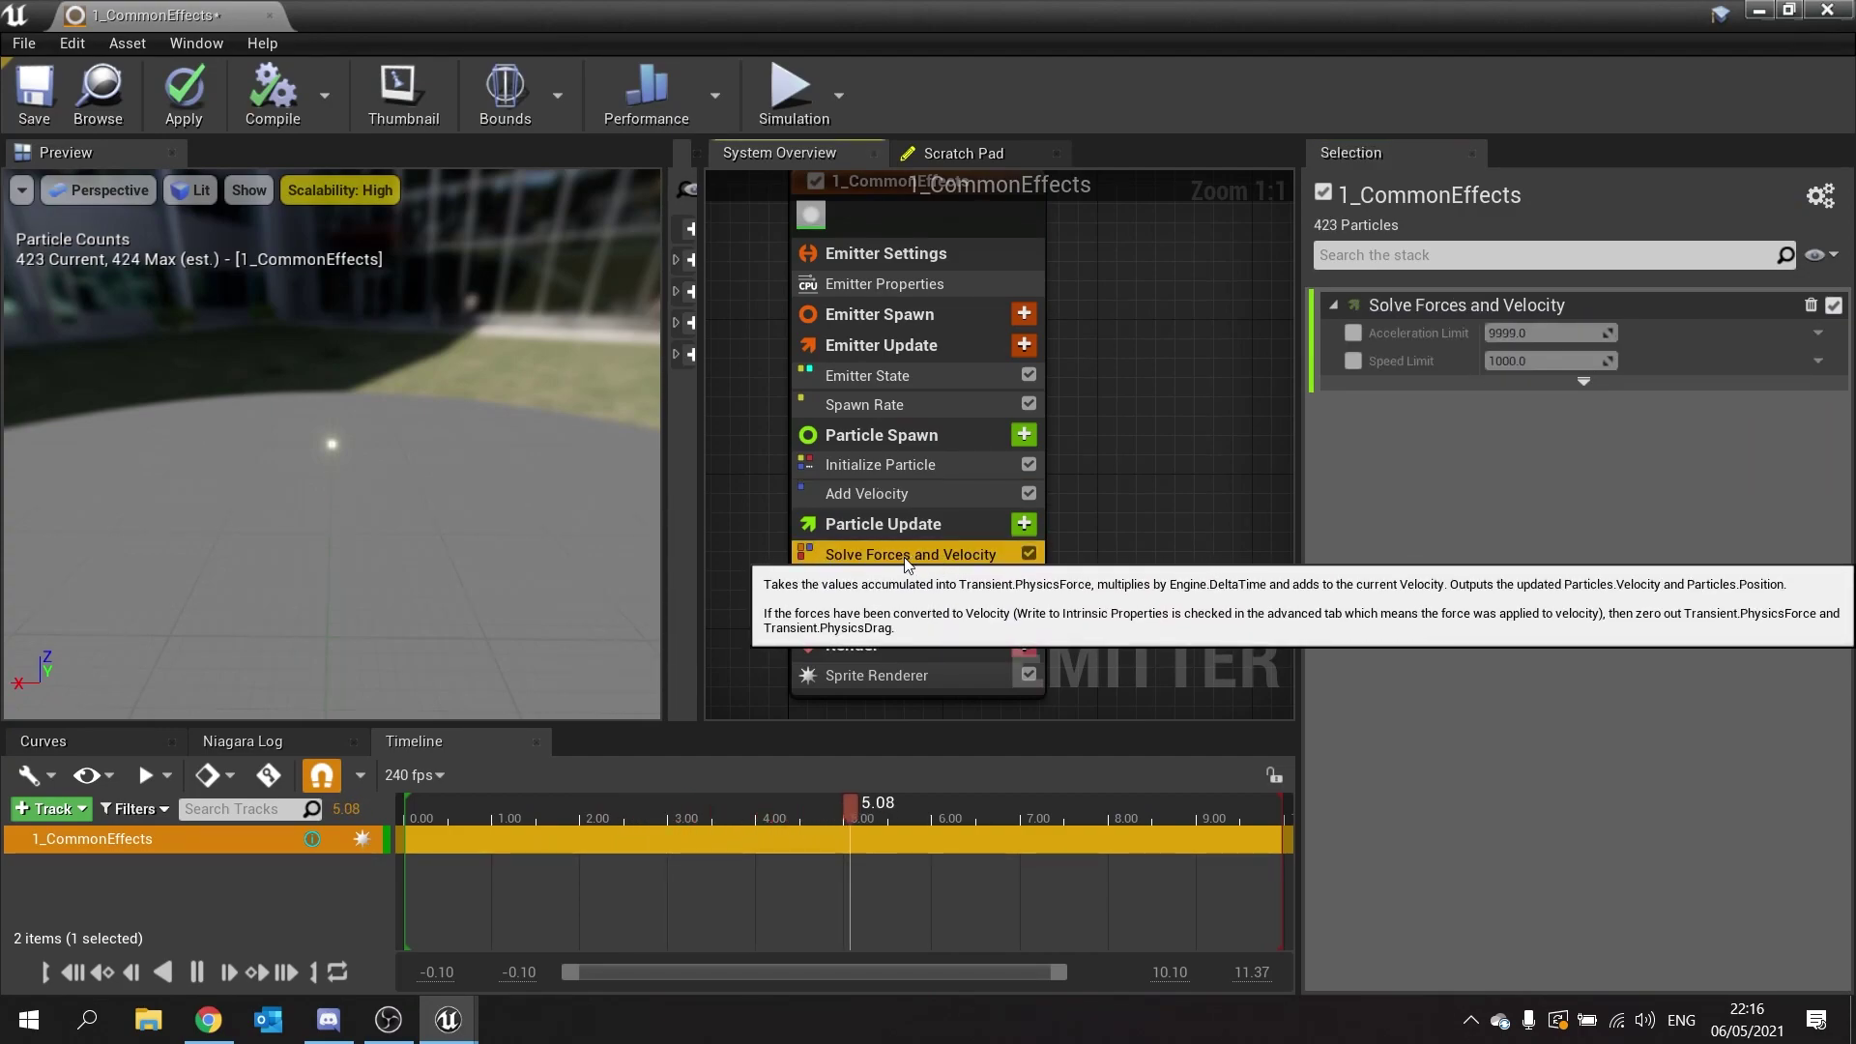
pyautogui.click(891, 492)
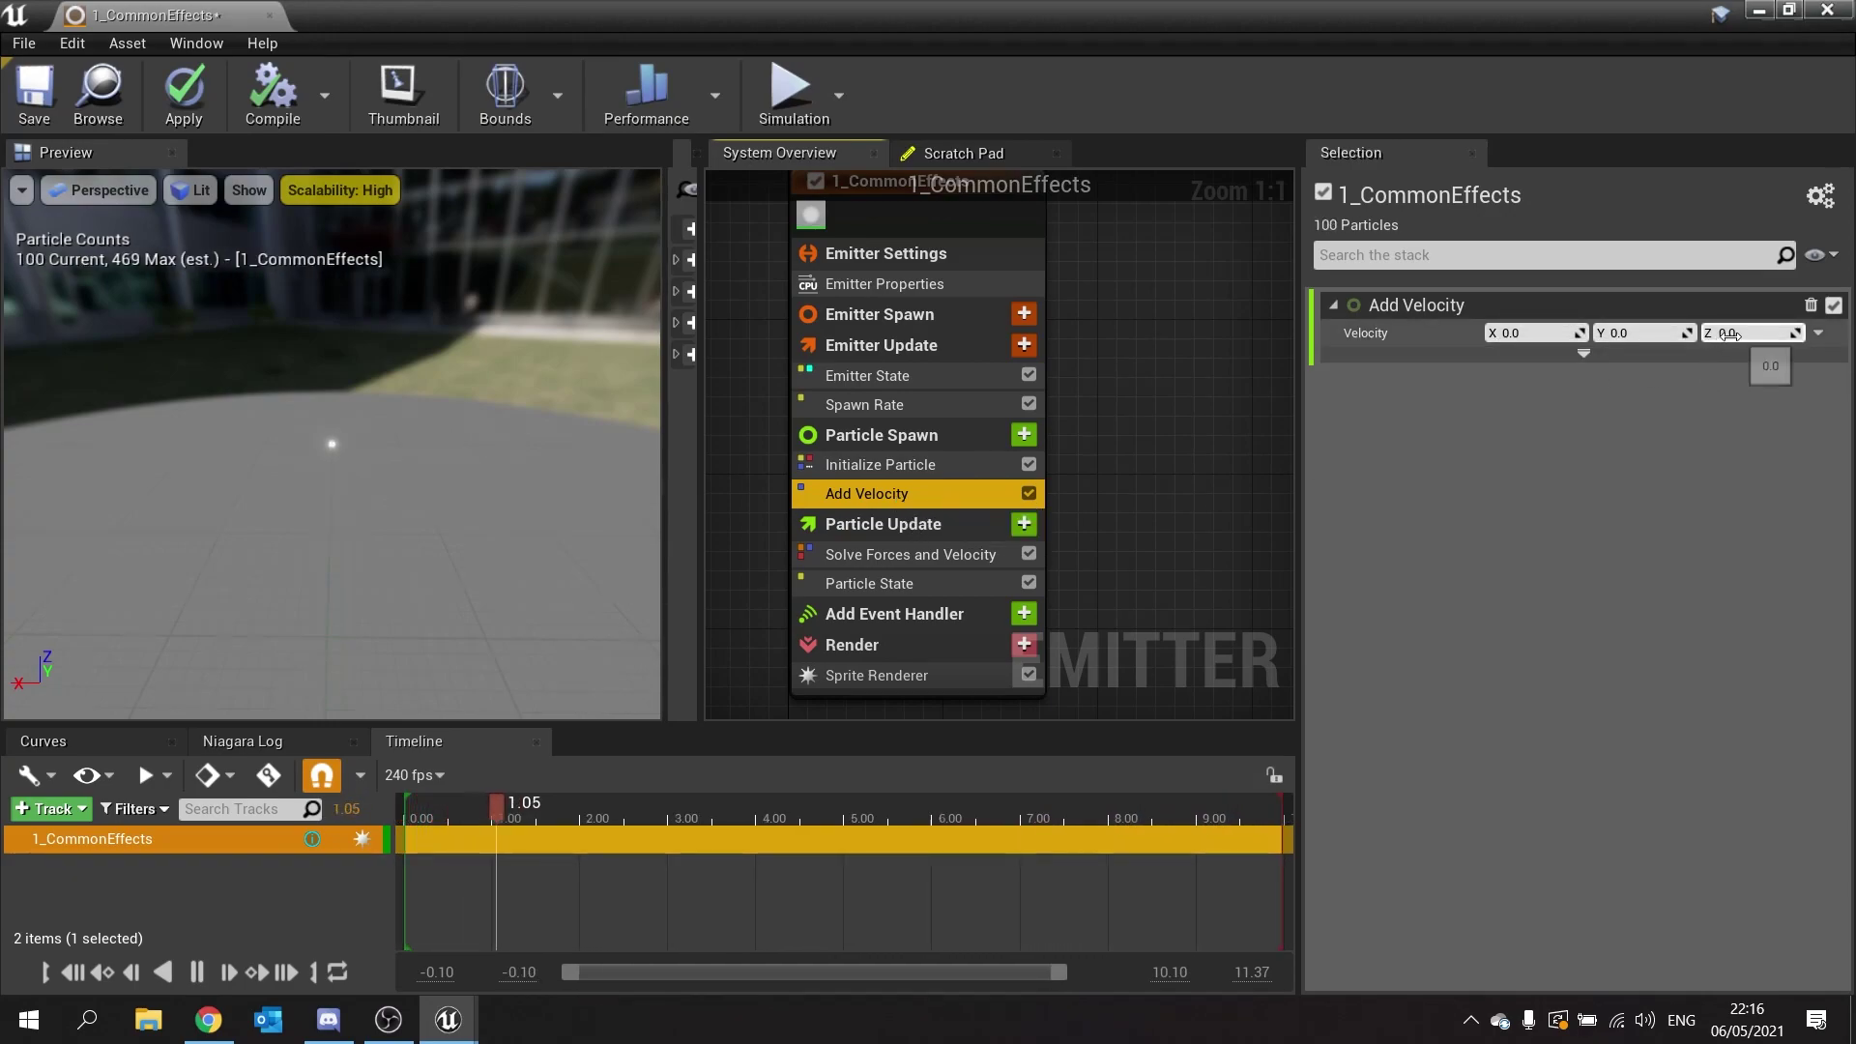
# Set the Add Velocity X value to 100.0.
pyautogui.click(1525, 334)
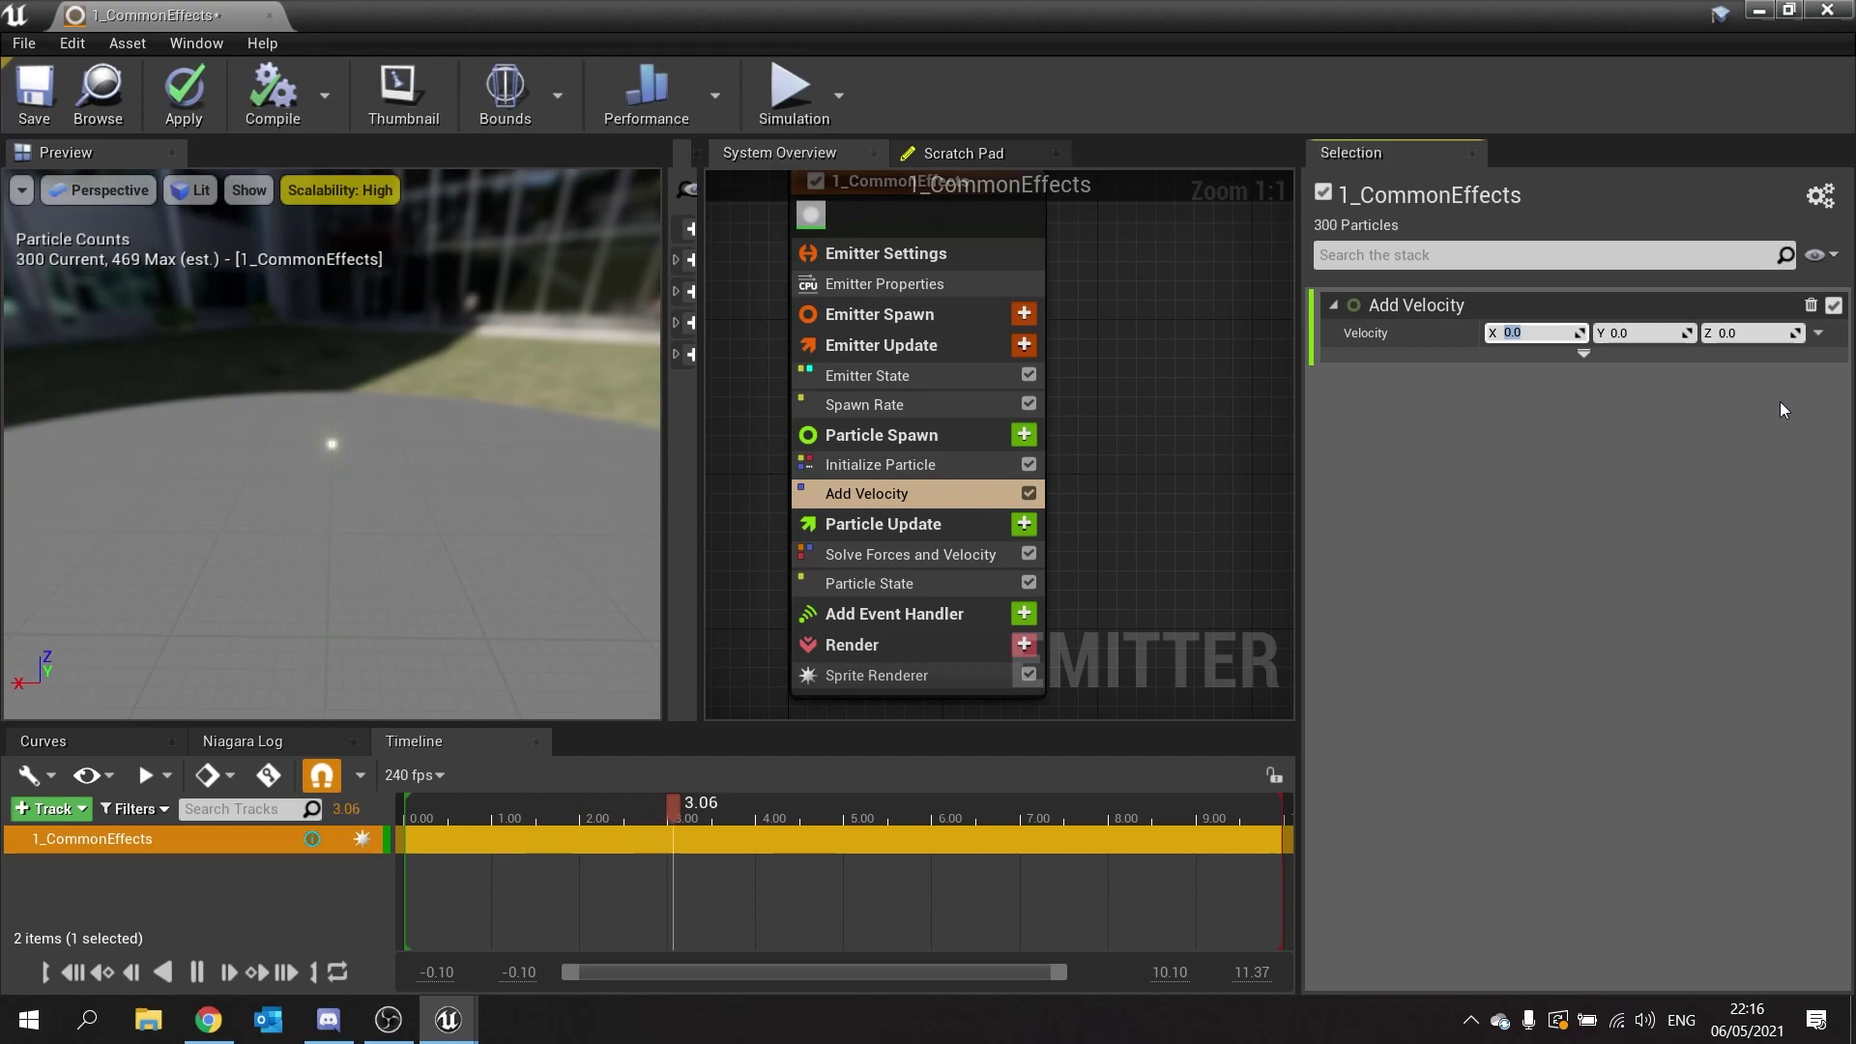
pyautogui.write('5')
pyautogui.press('Return')
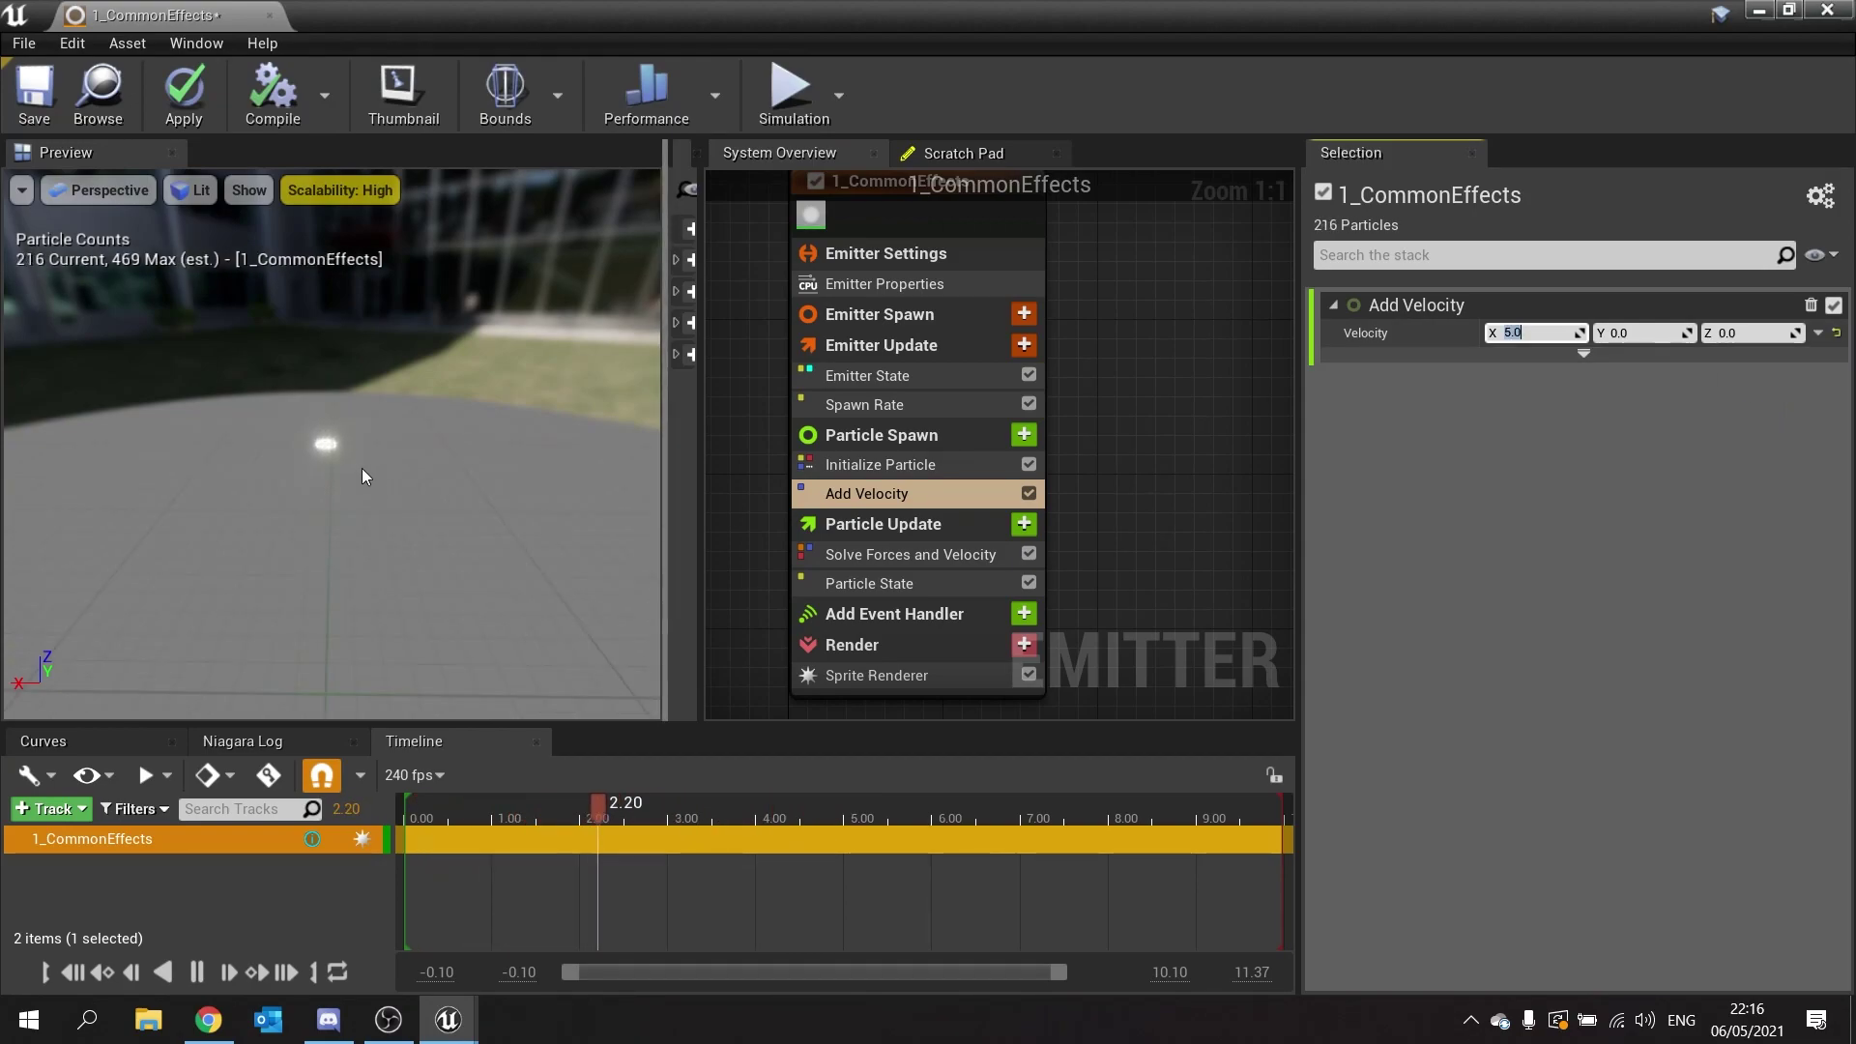
pyautogui.scroll(5, 362, 468)
pyautogui.scroll(-5, 361, 468)
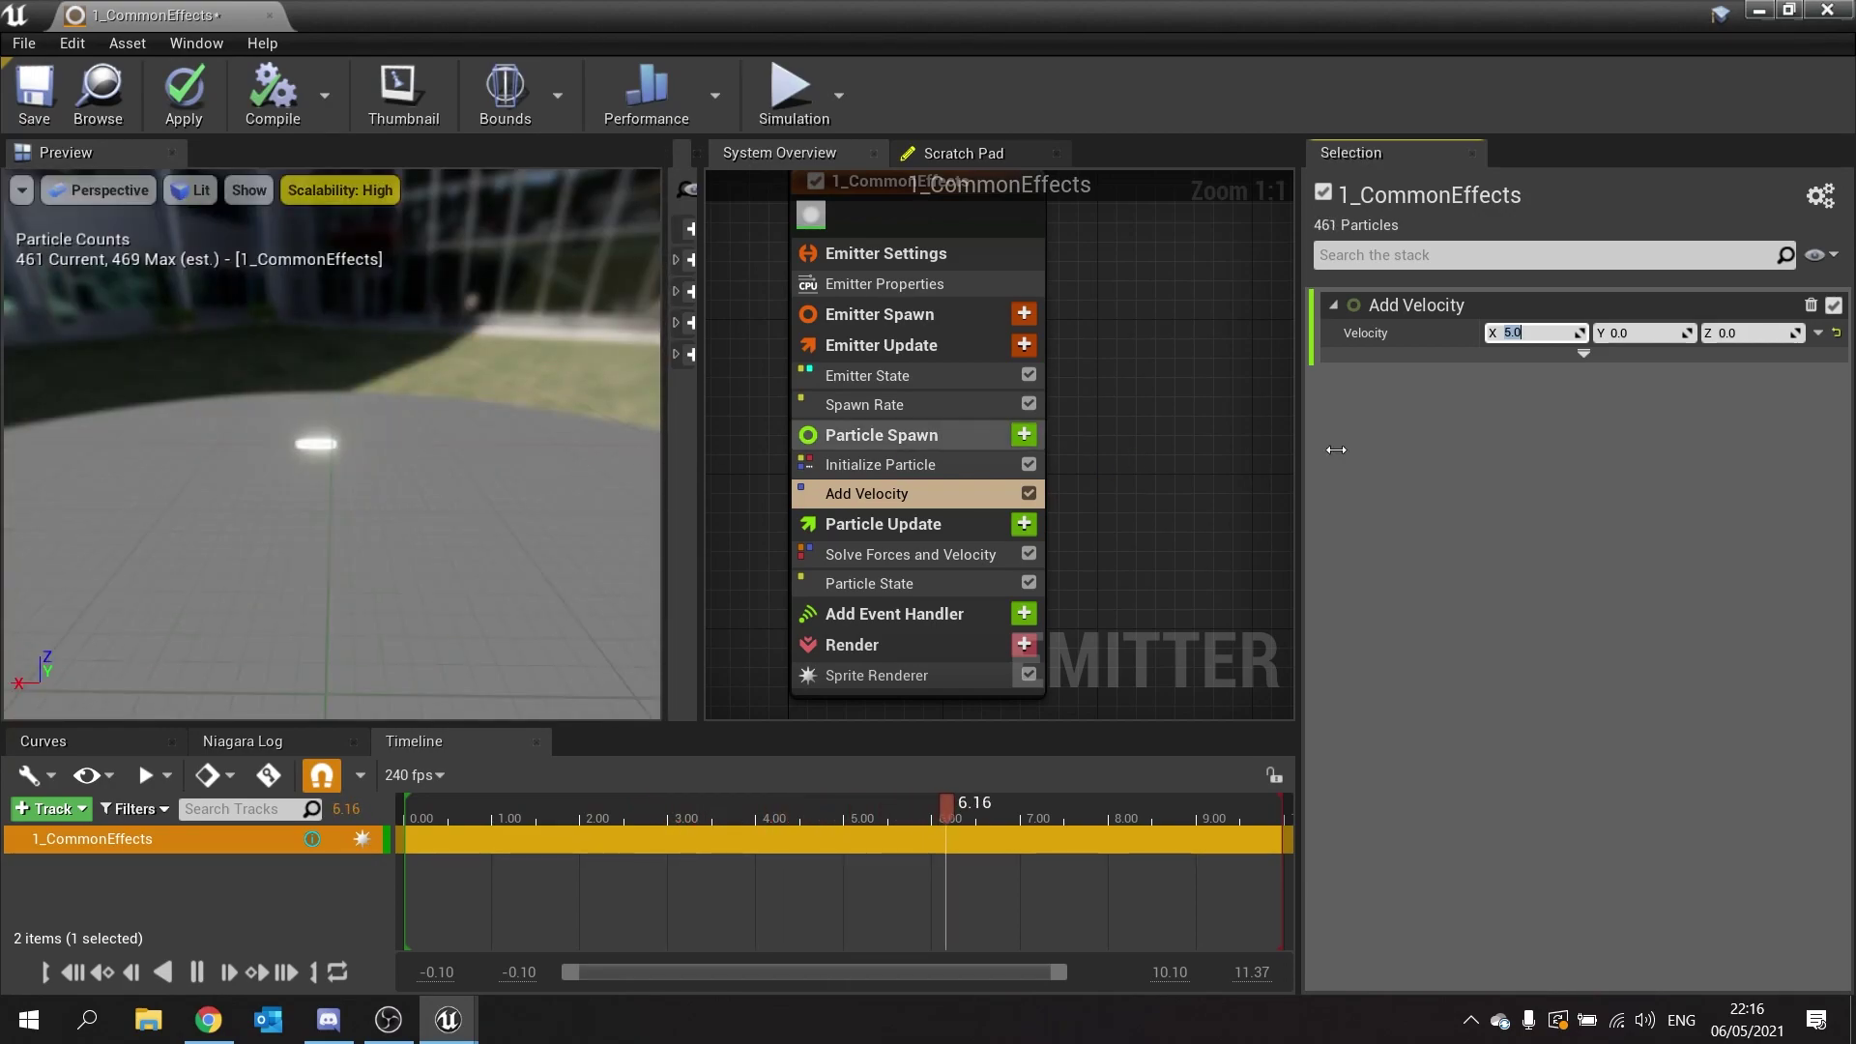
pyautogui.click(1513, 391)
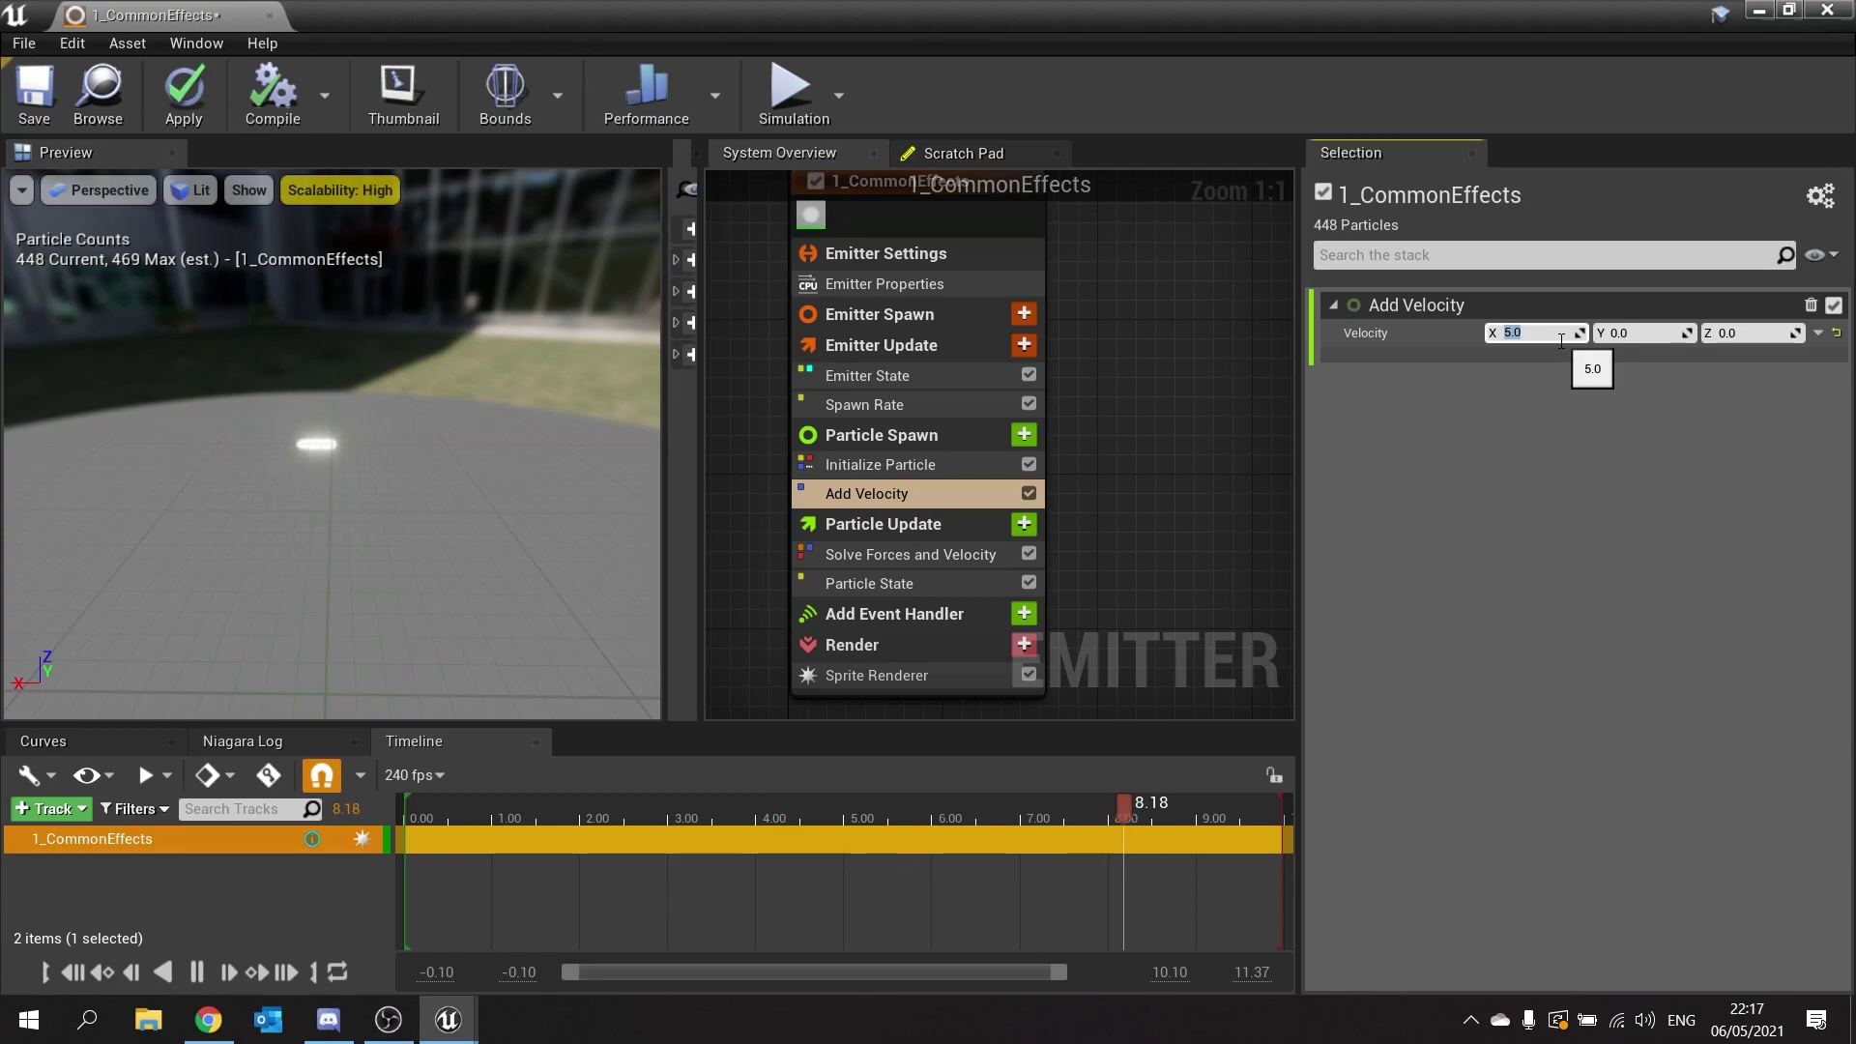
pyautogui.write('100')
pyautogui.press('Return')
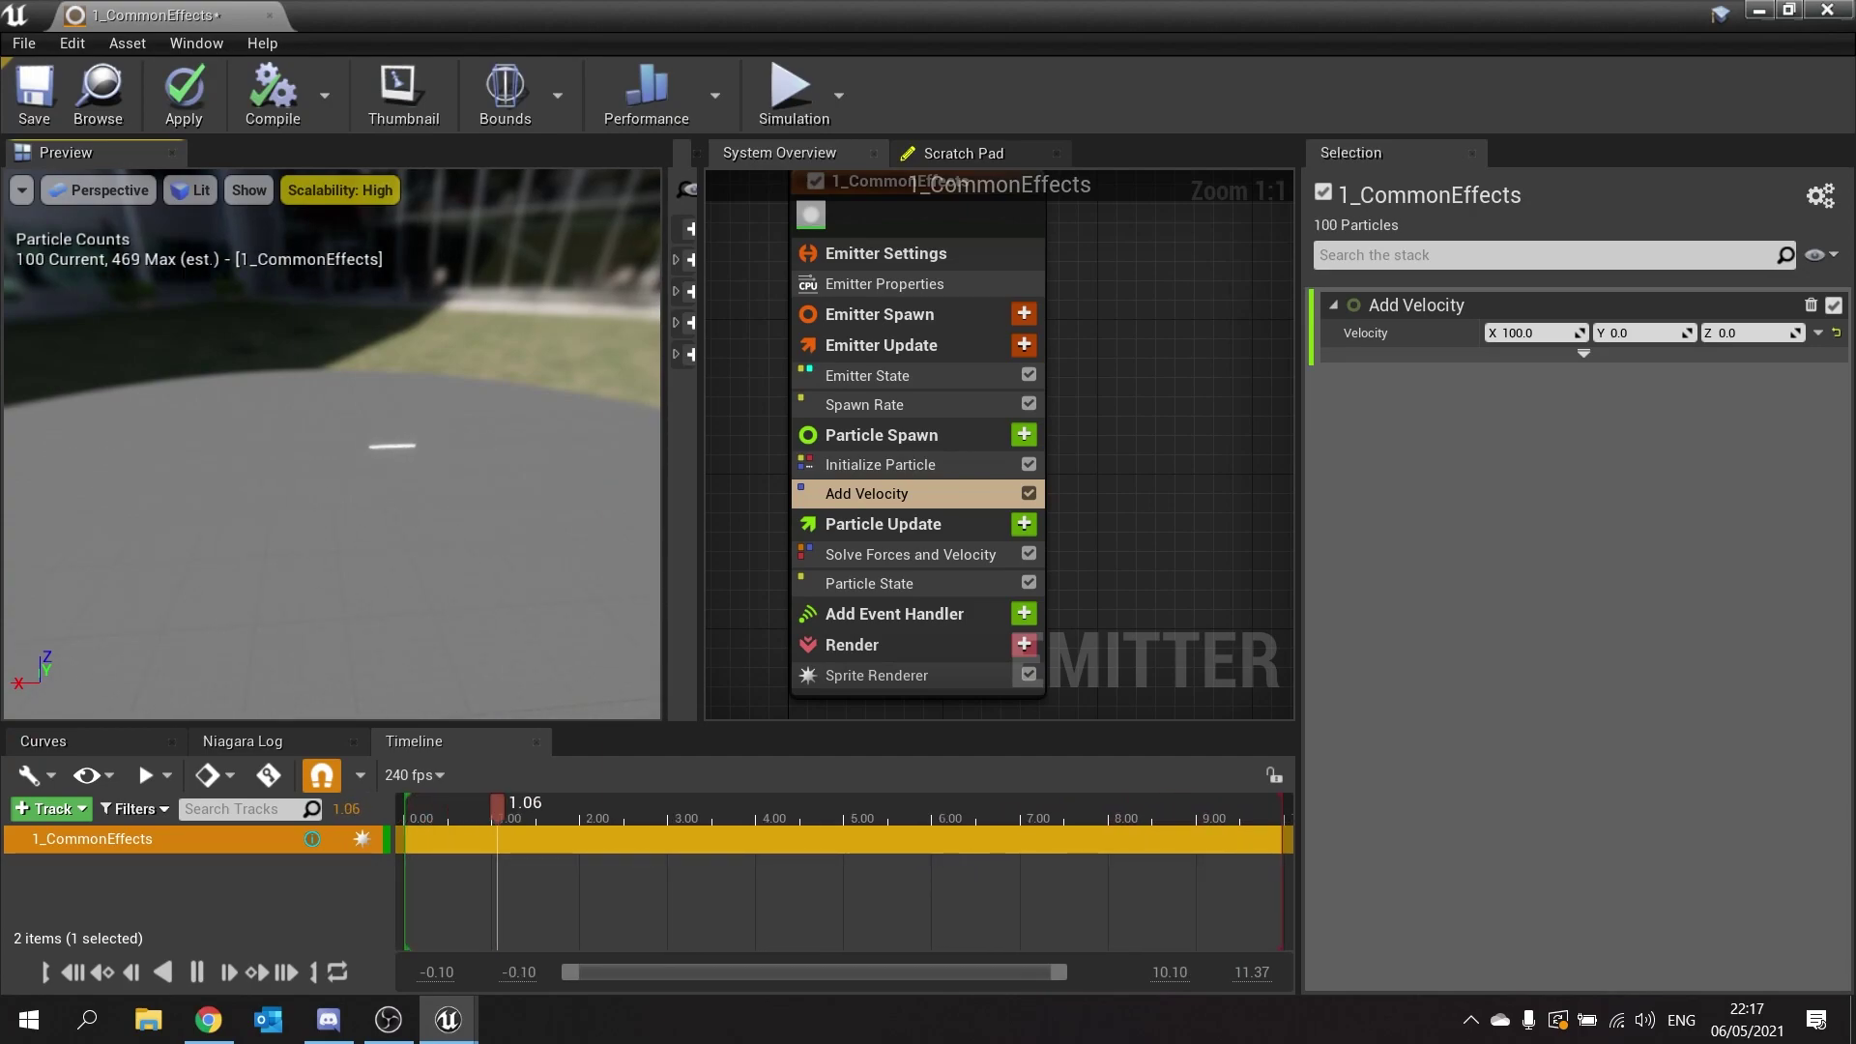
pyautogui.click(1533, 334)
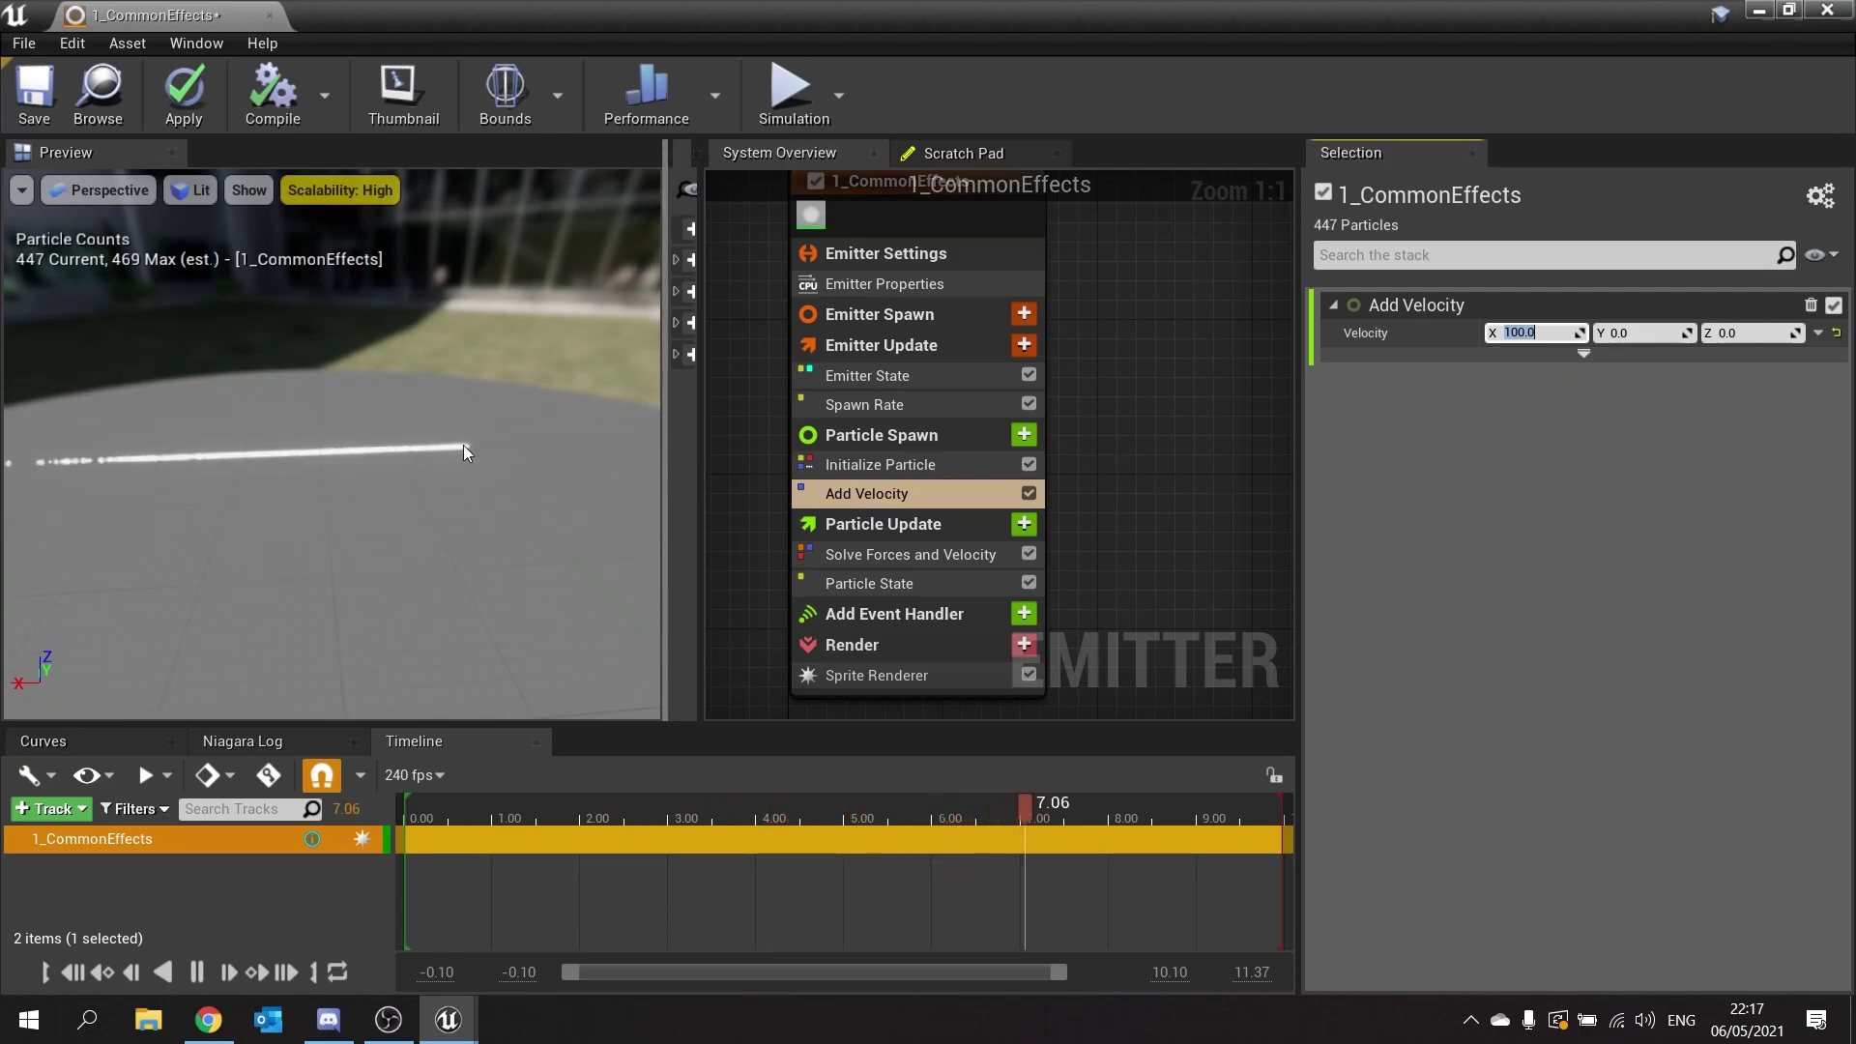
# Drive the Add Velocity Velocity input with a Random Vector.
pyautogui.click(1819, 332)
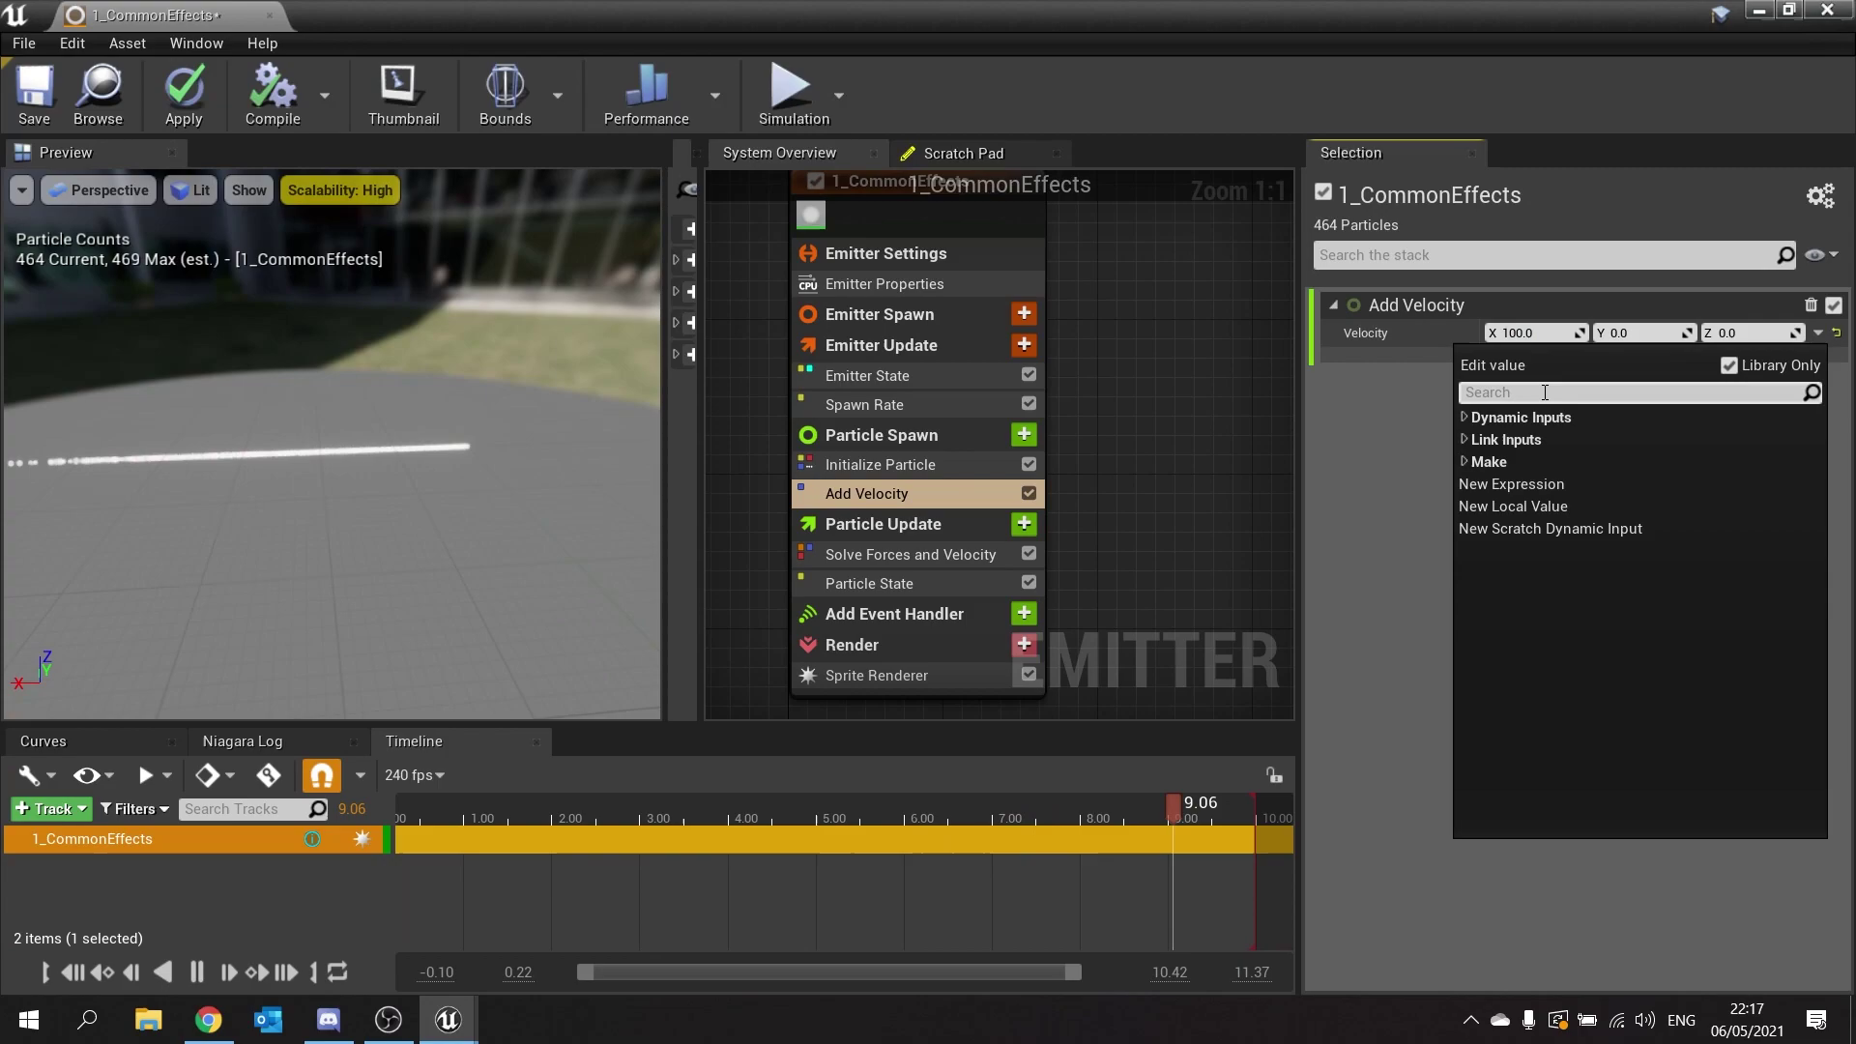
pyautogui.write('random')
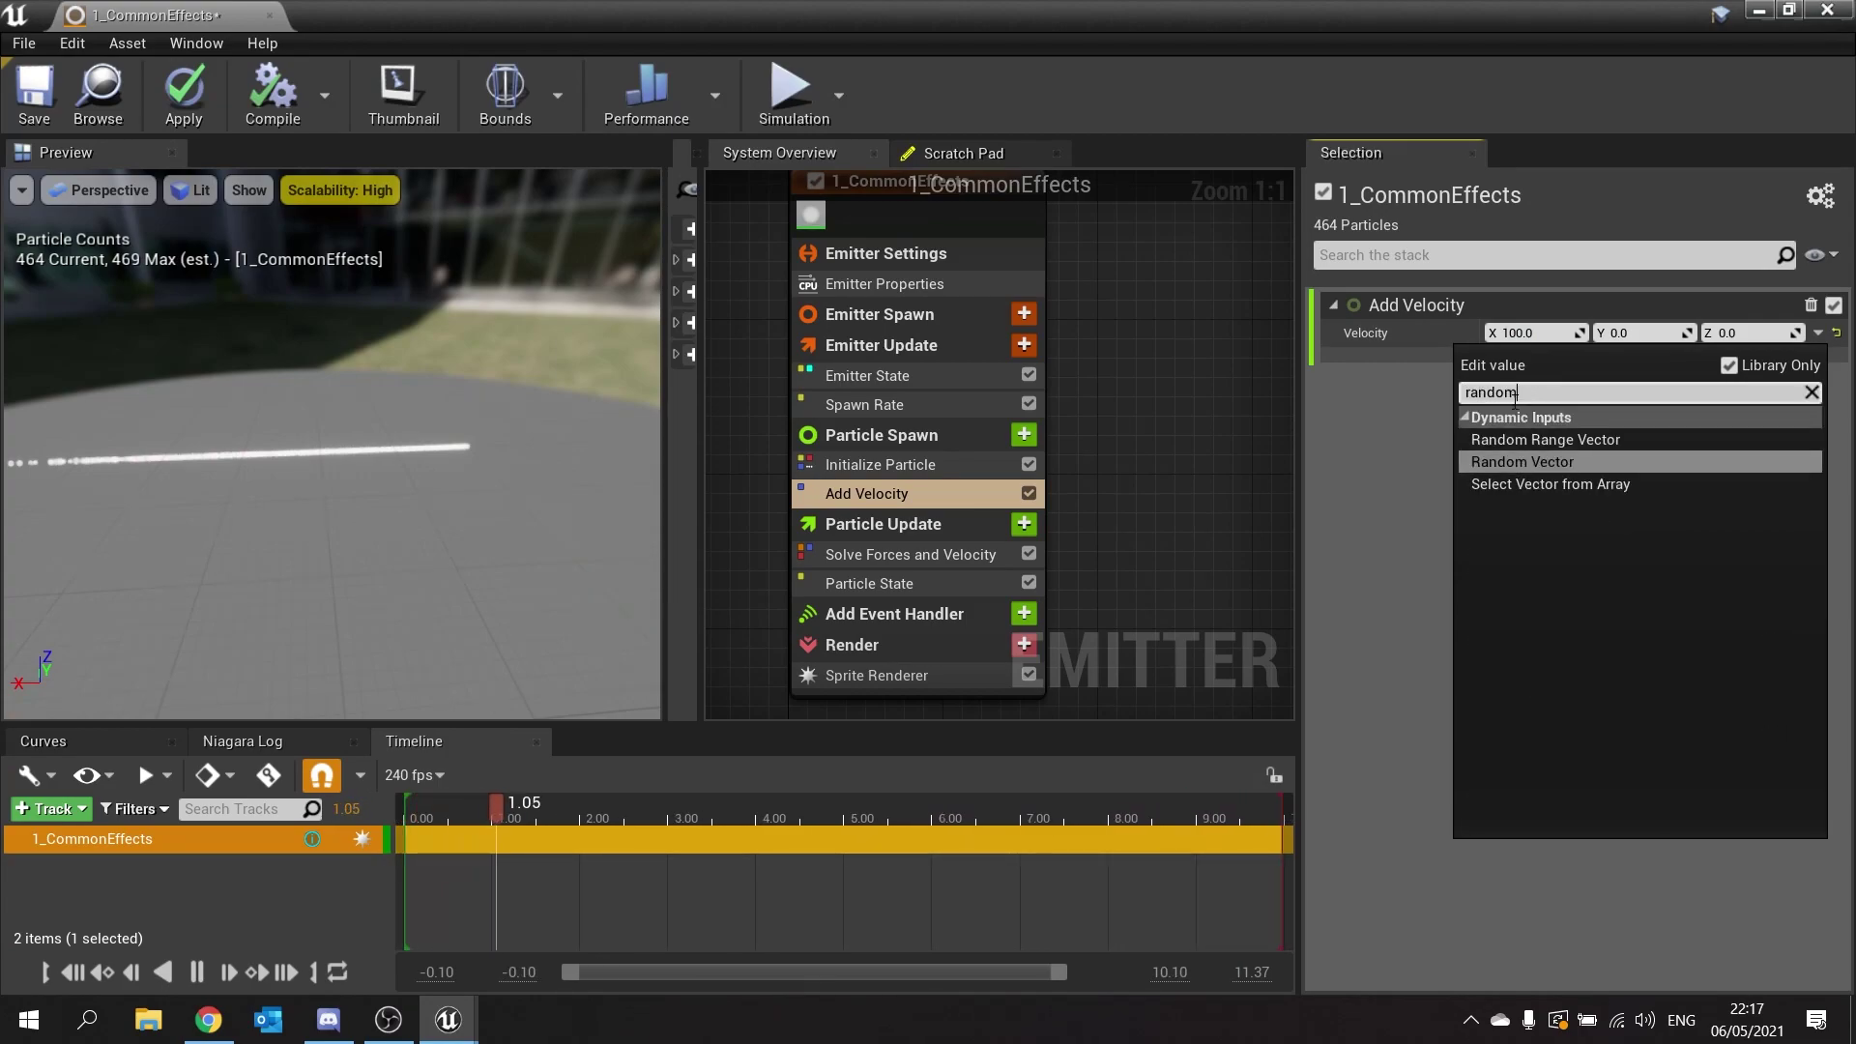
pyautogui.click(1562, 441)
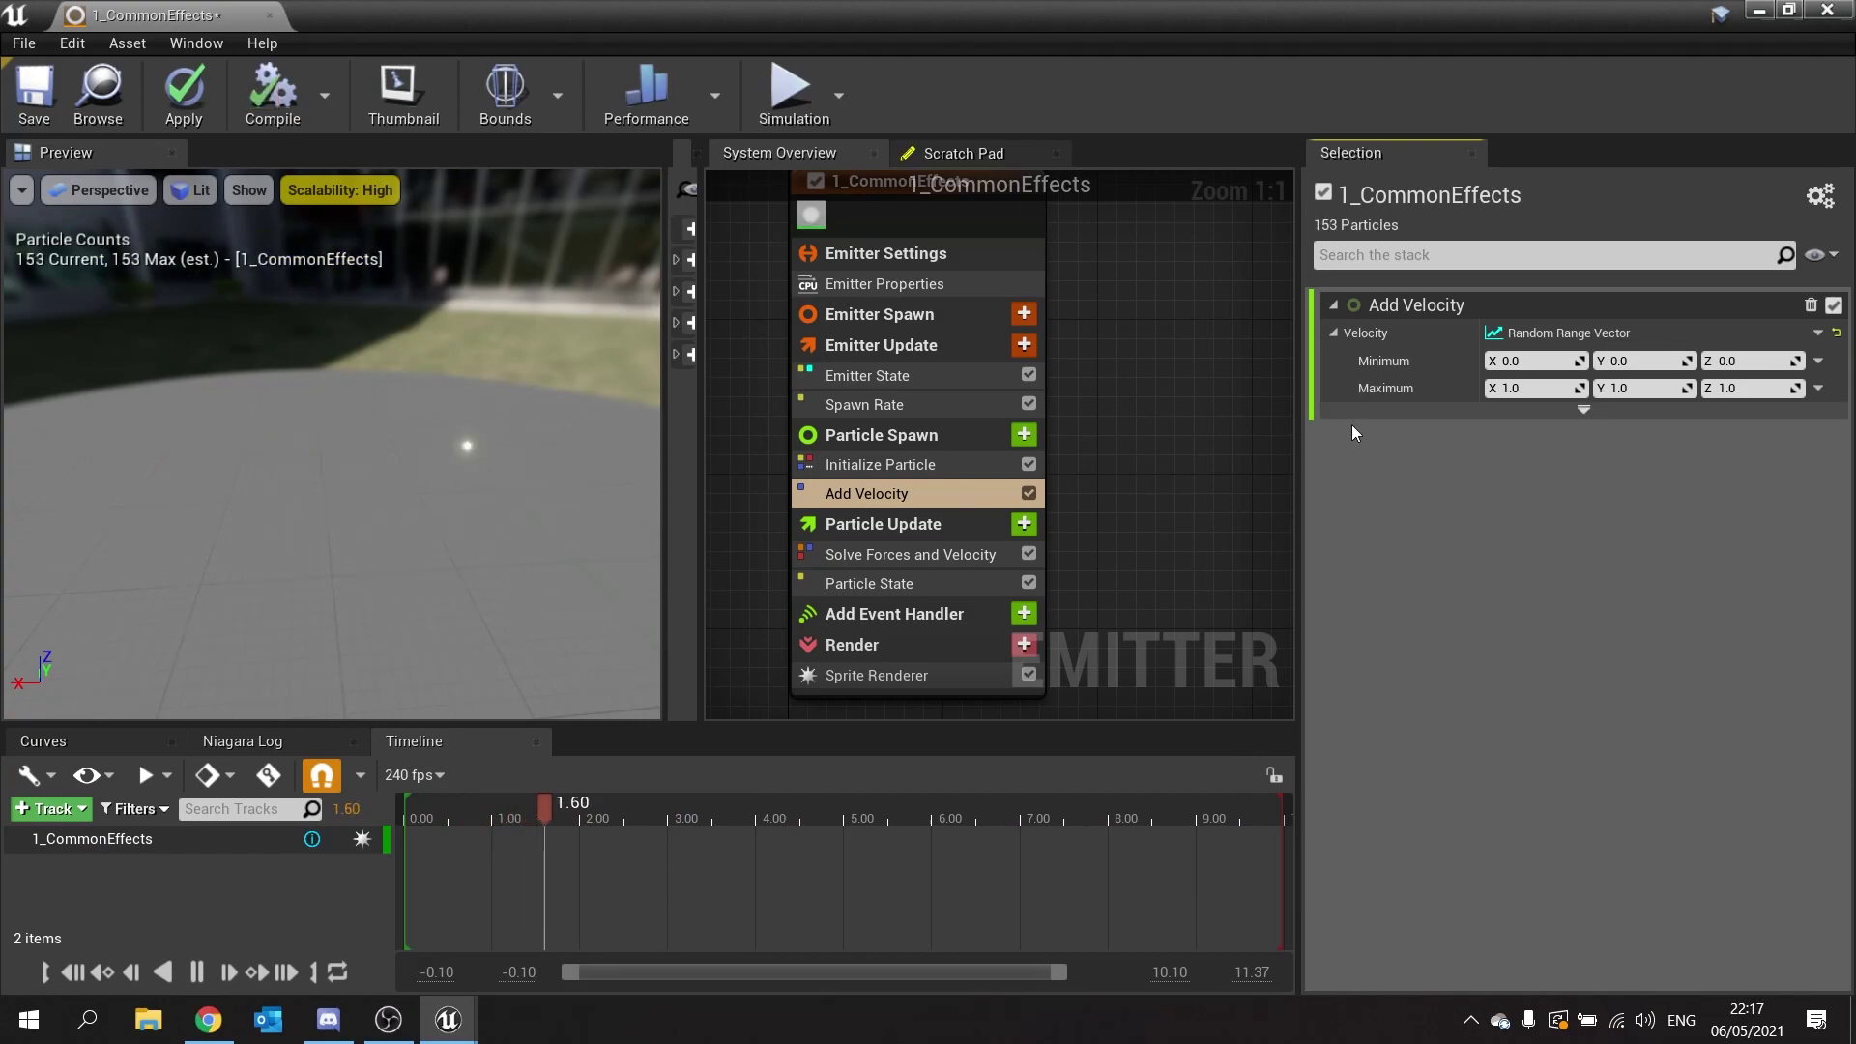
pyautogui.click(1819, 361)
pyautogui.write('random')
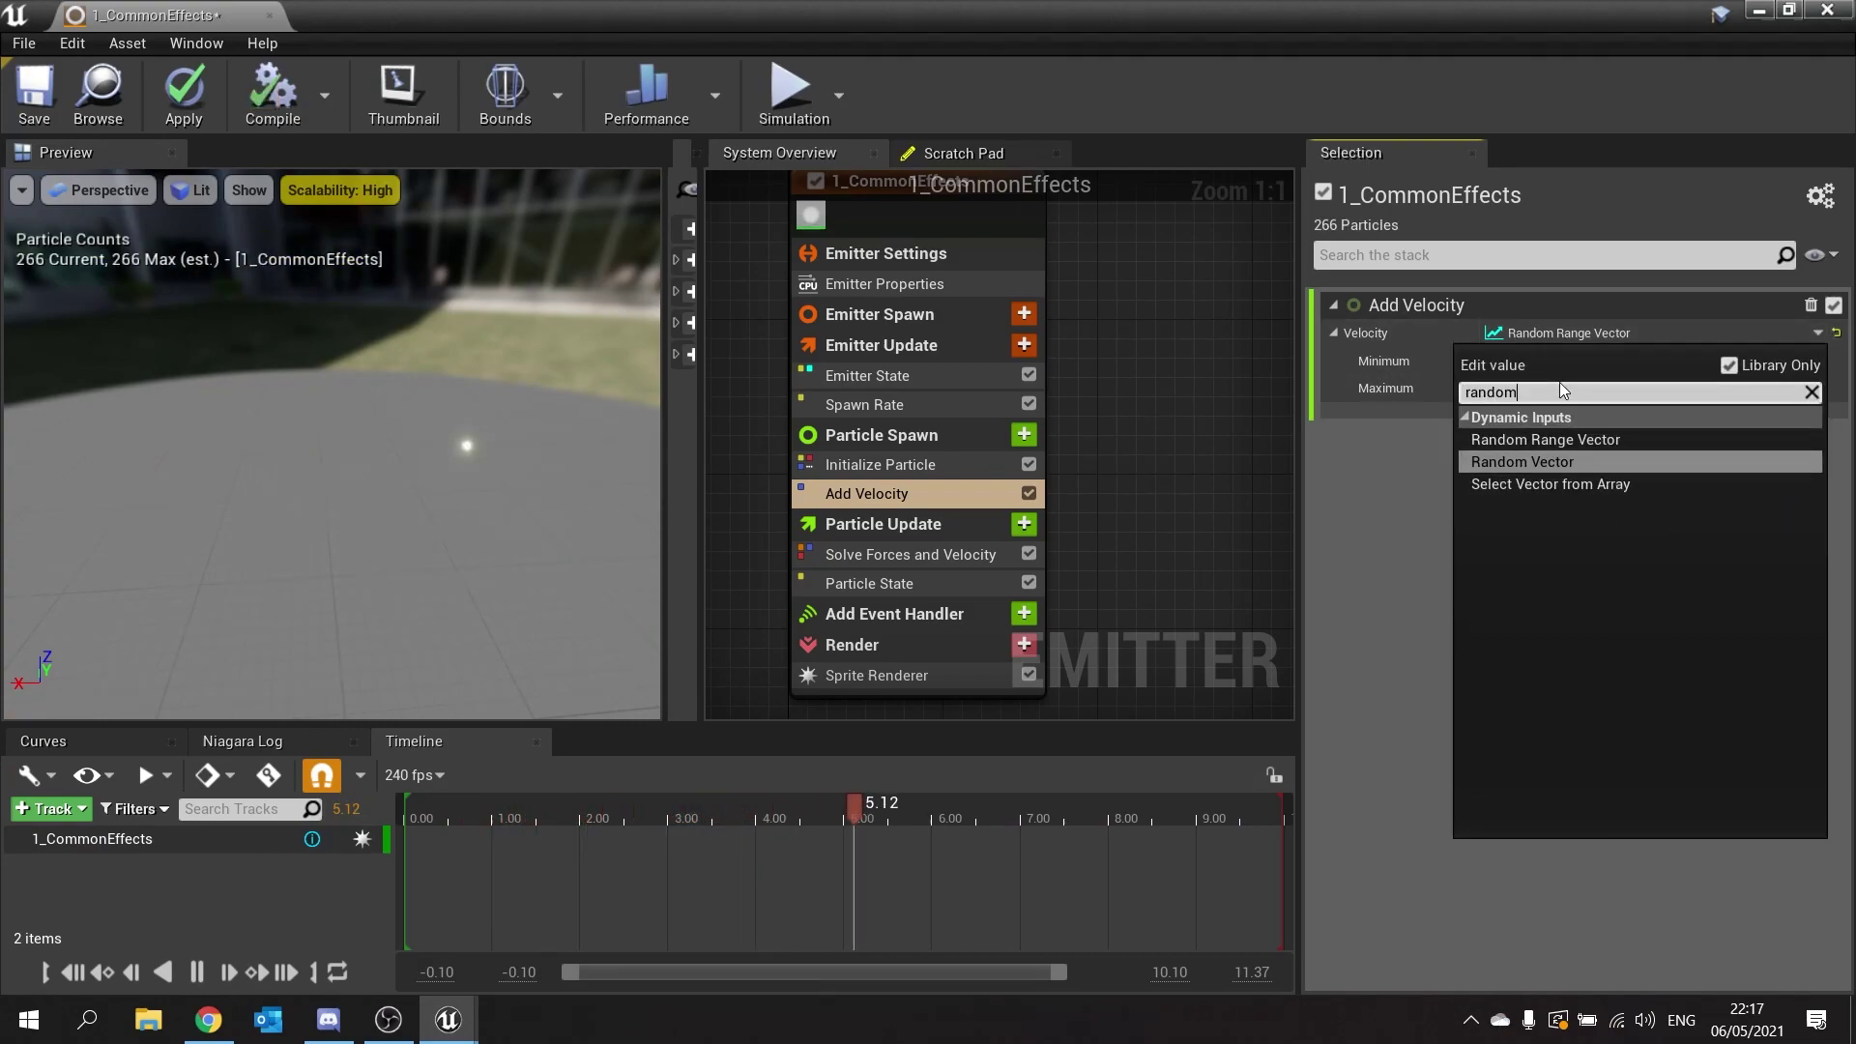
pyautogui.click(1551, 462)
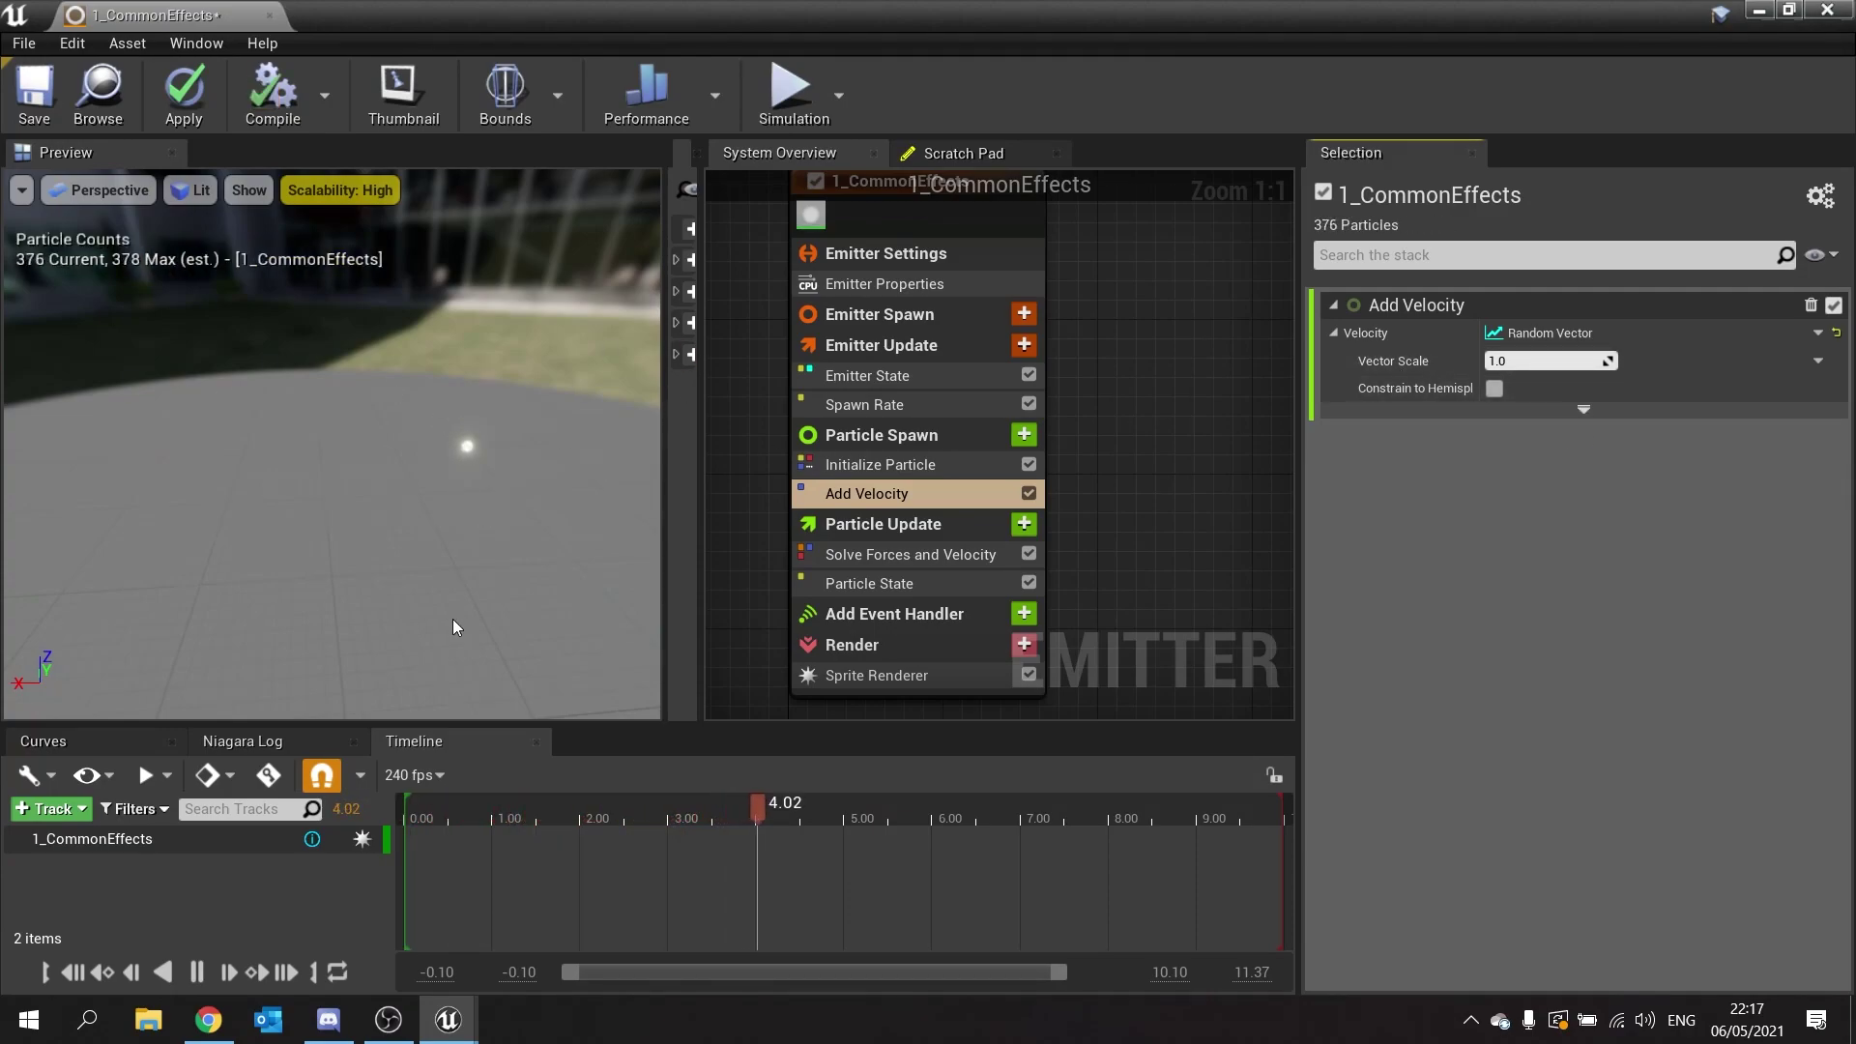
# Set Vector Scale to 300 and orbit the preview to view the scattered particles.
pyautogui.click(1524, 361)
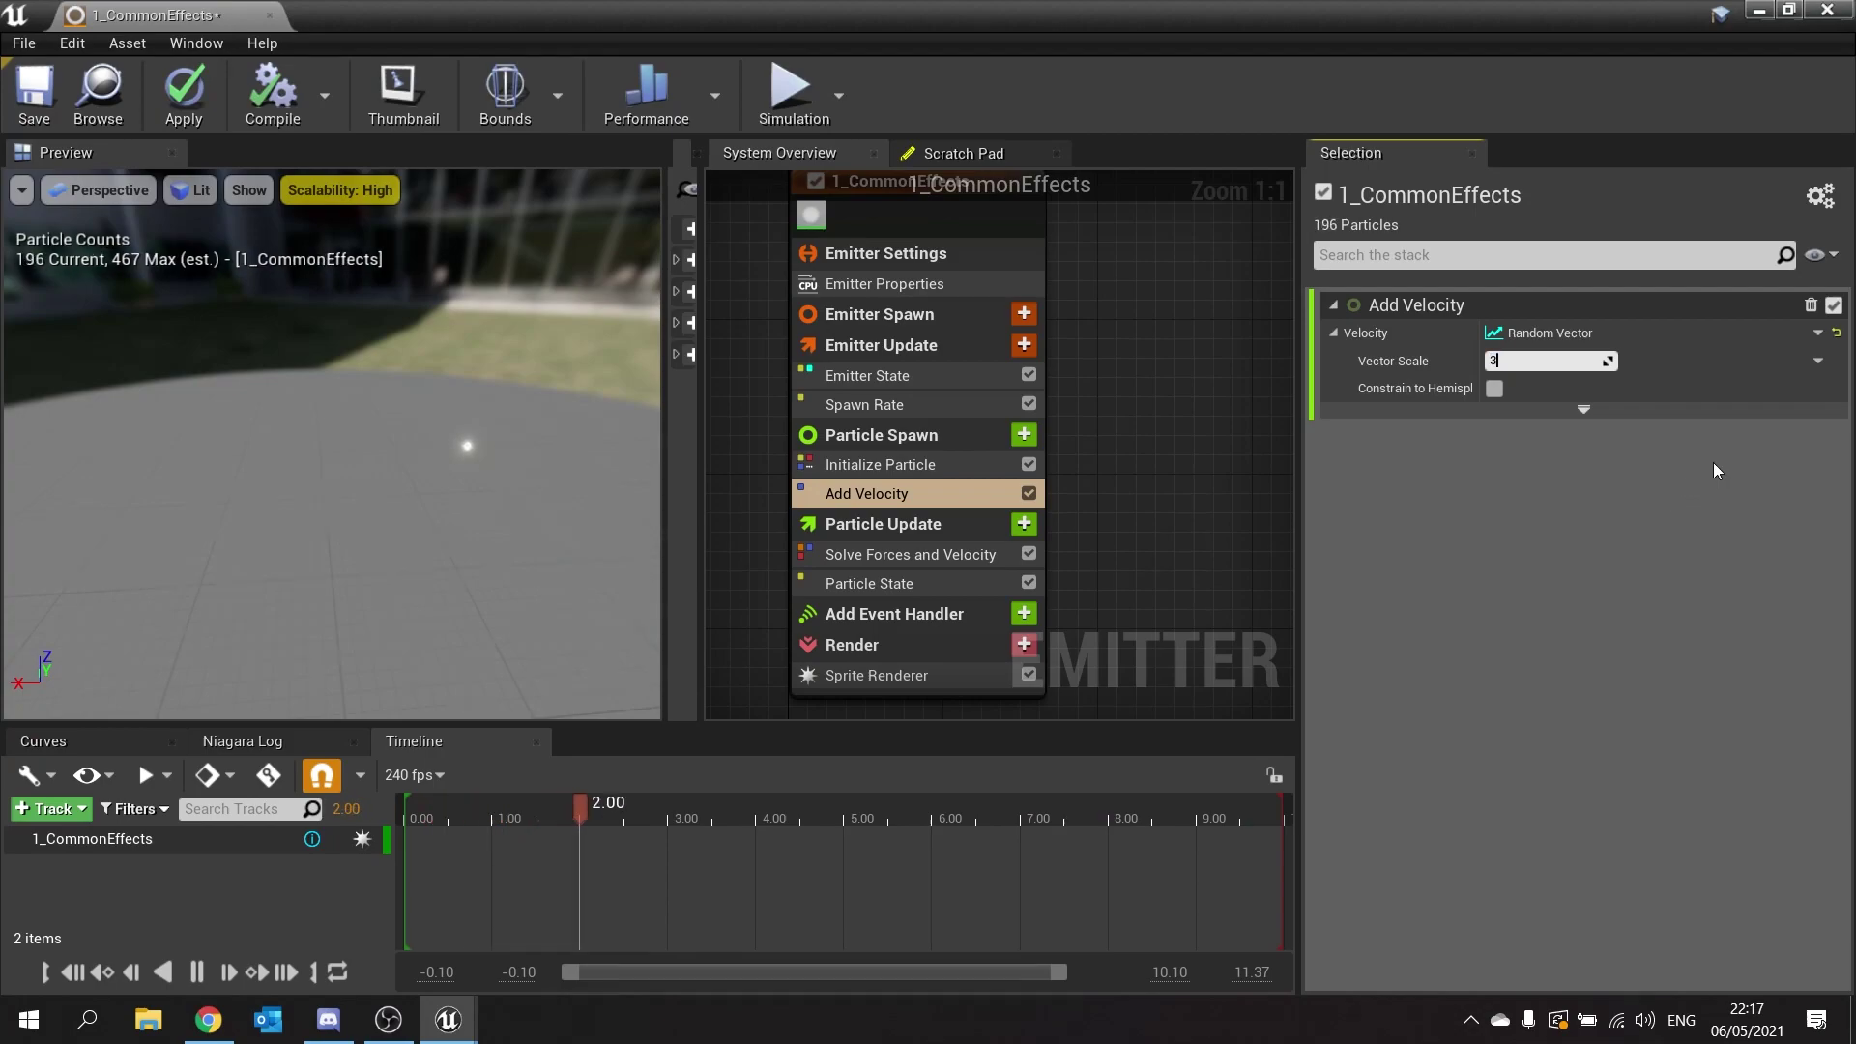
pyautogui.write('300')
pyautogui.press('Return')
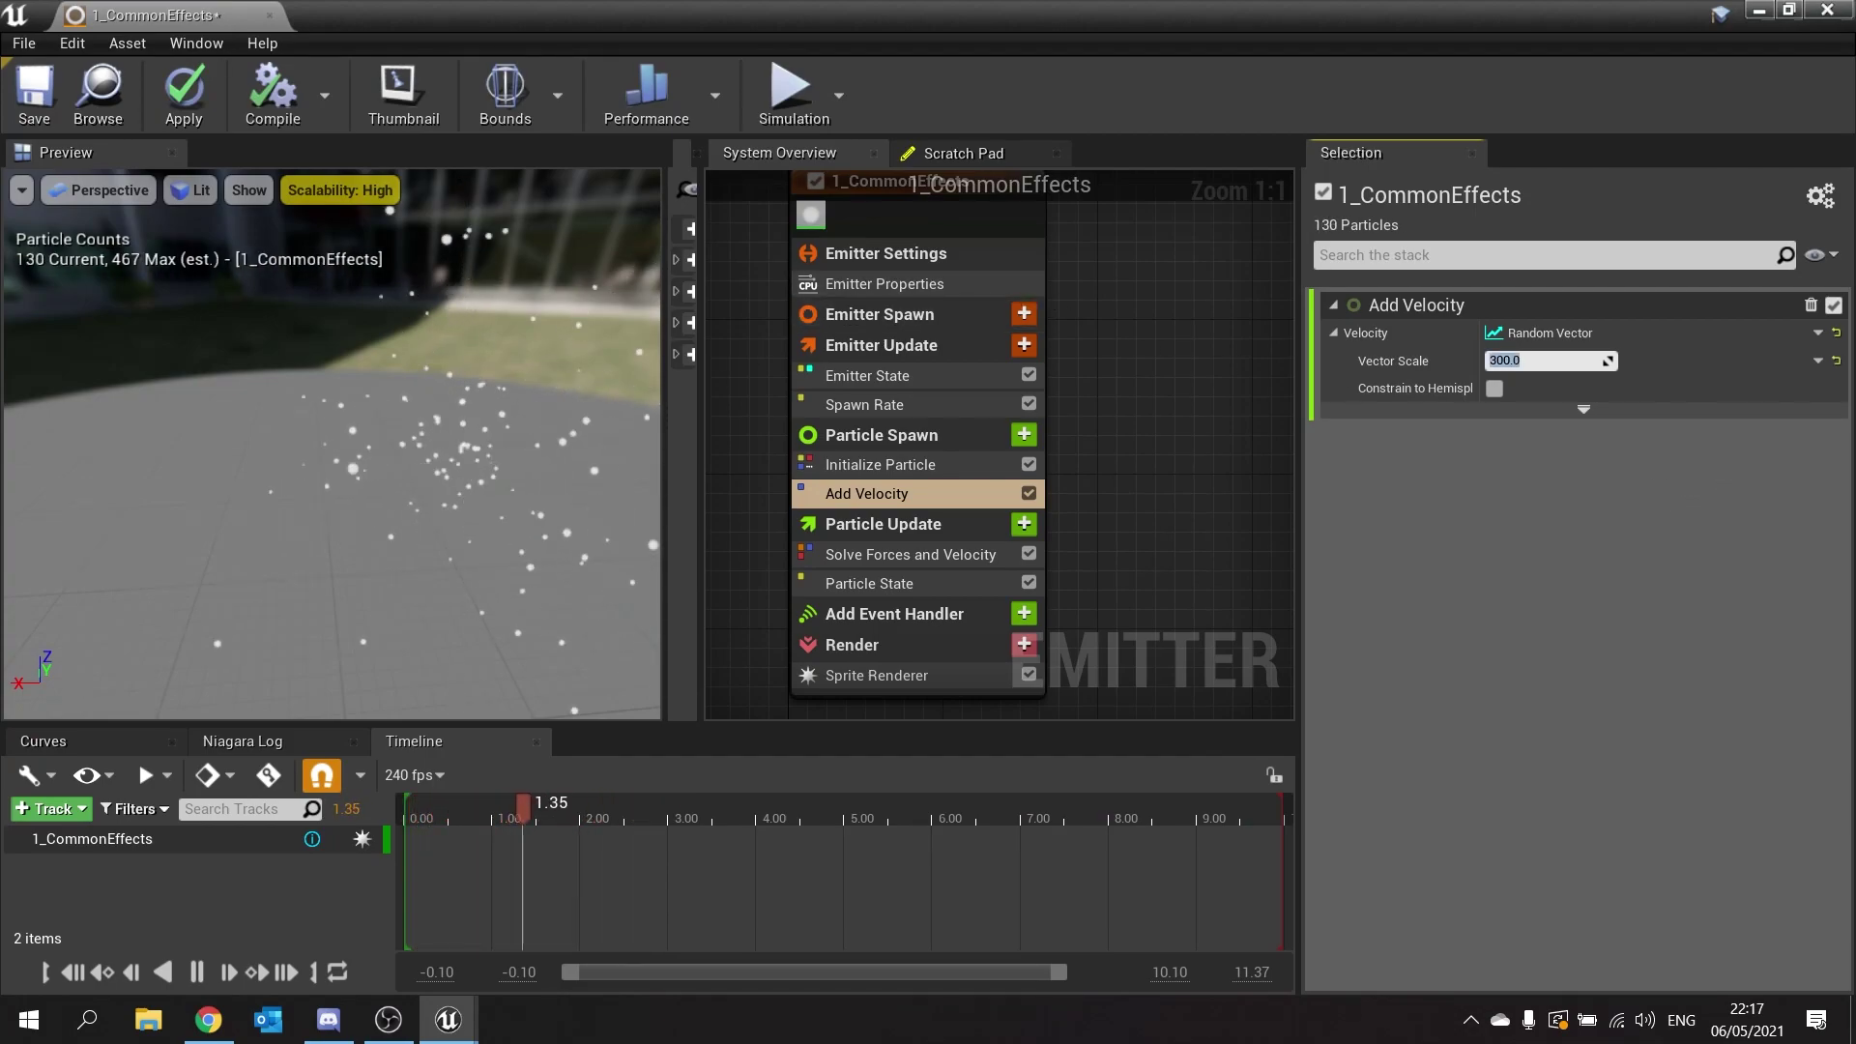
pyautogui.moveTo(368, 444); pyautogui.dragTo(490, 520)
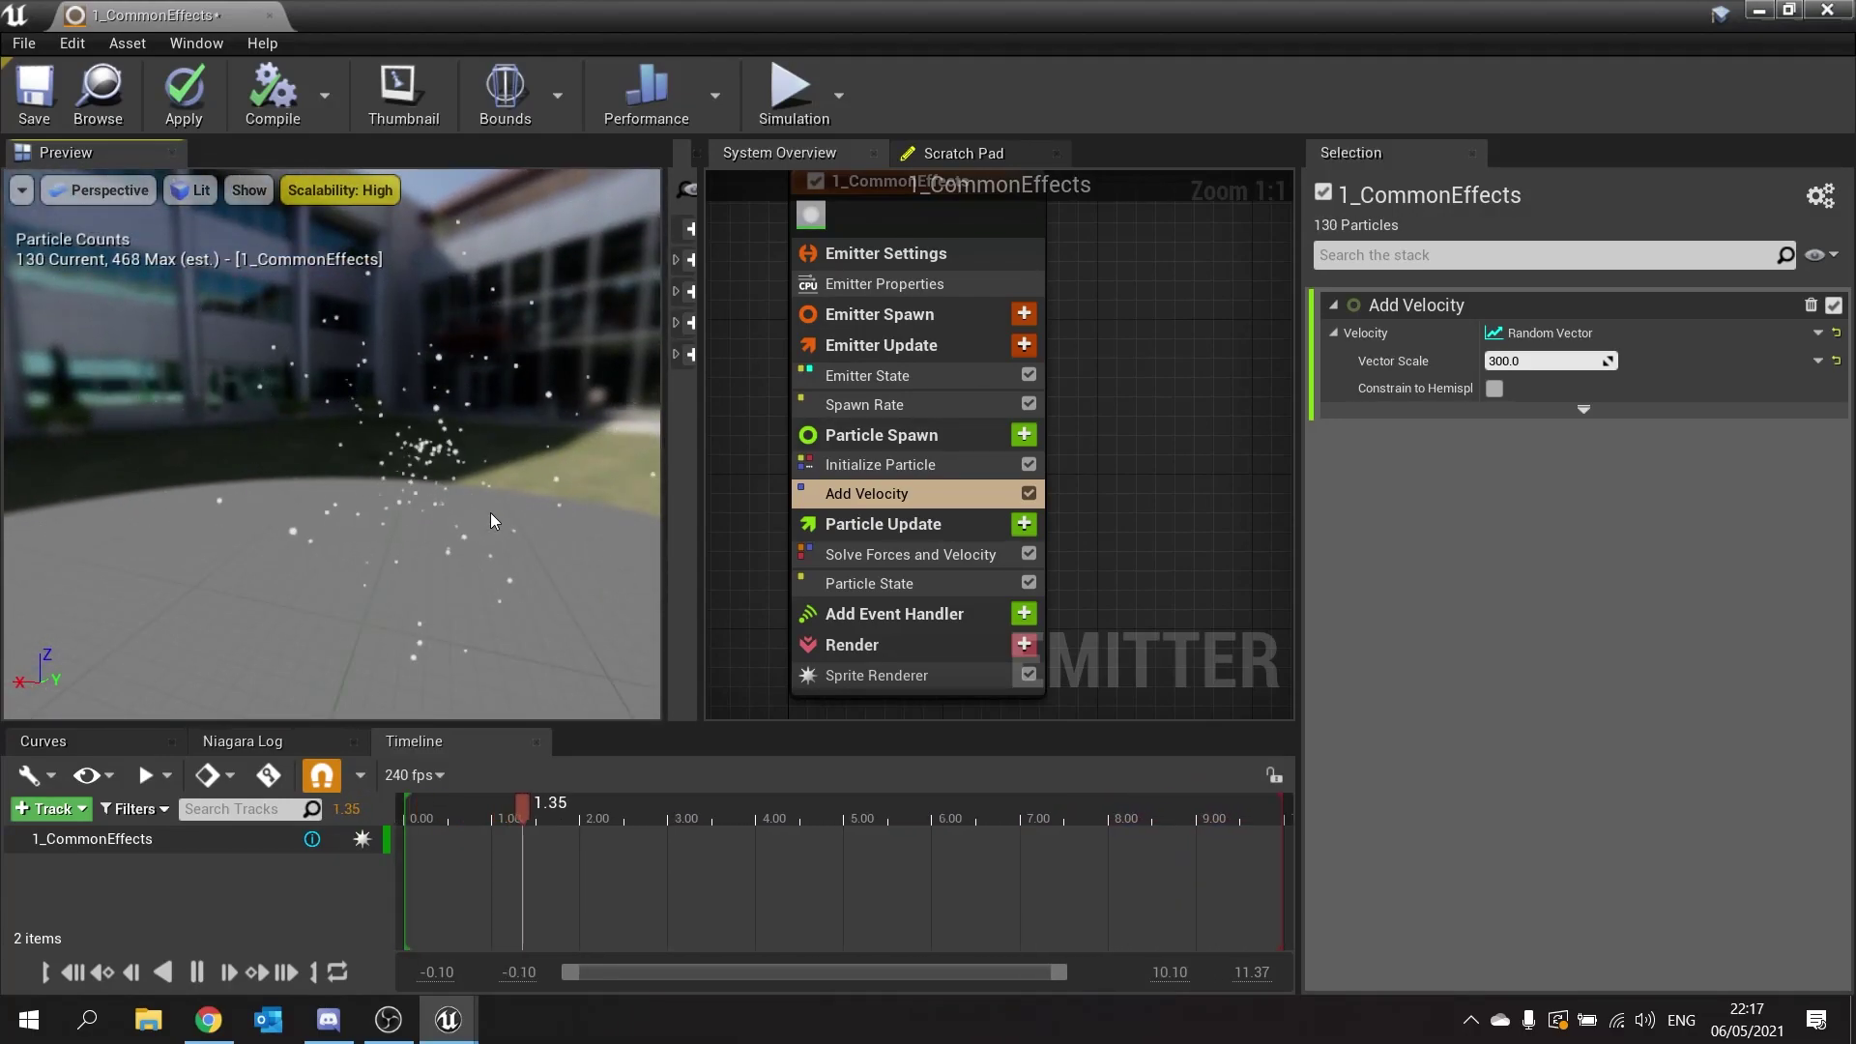
pyautogui.moveTo(493, 512); pyautogui.dragTo(407, 536)
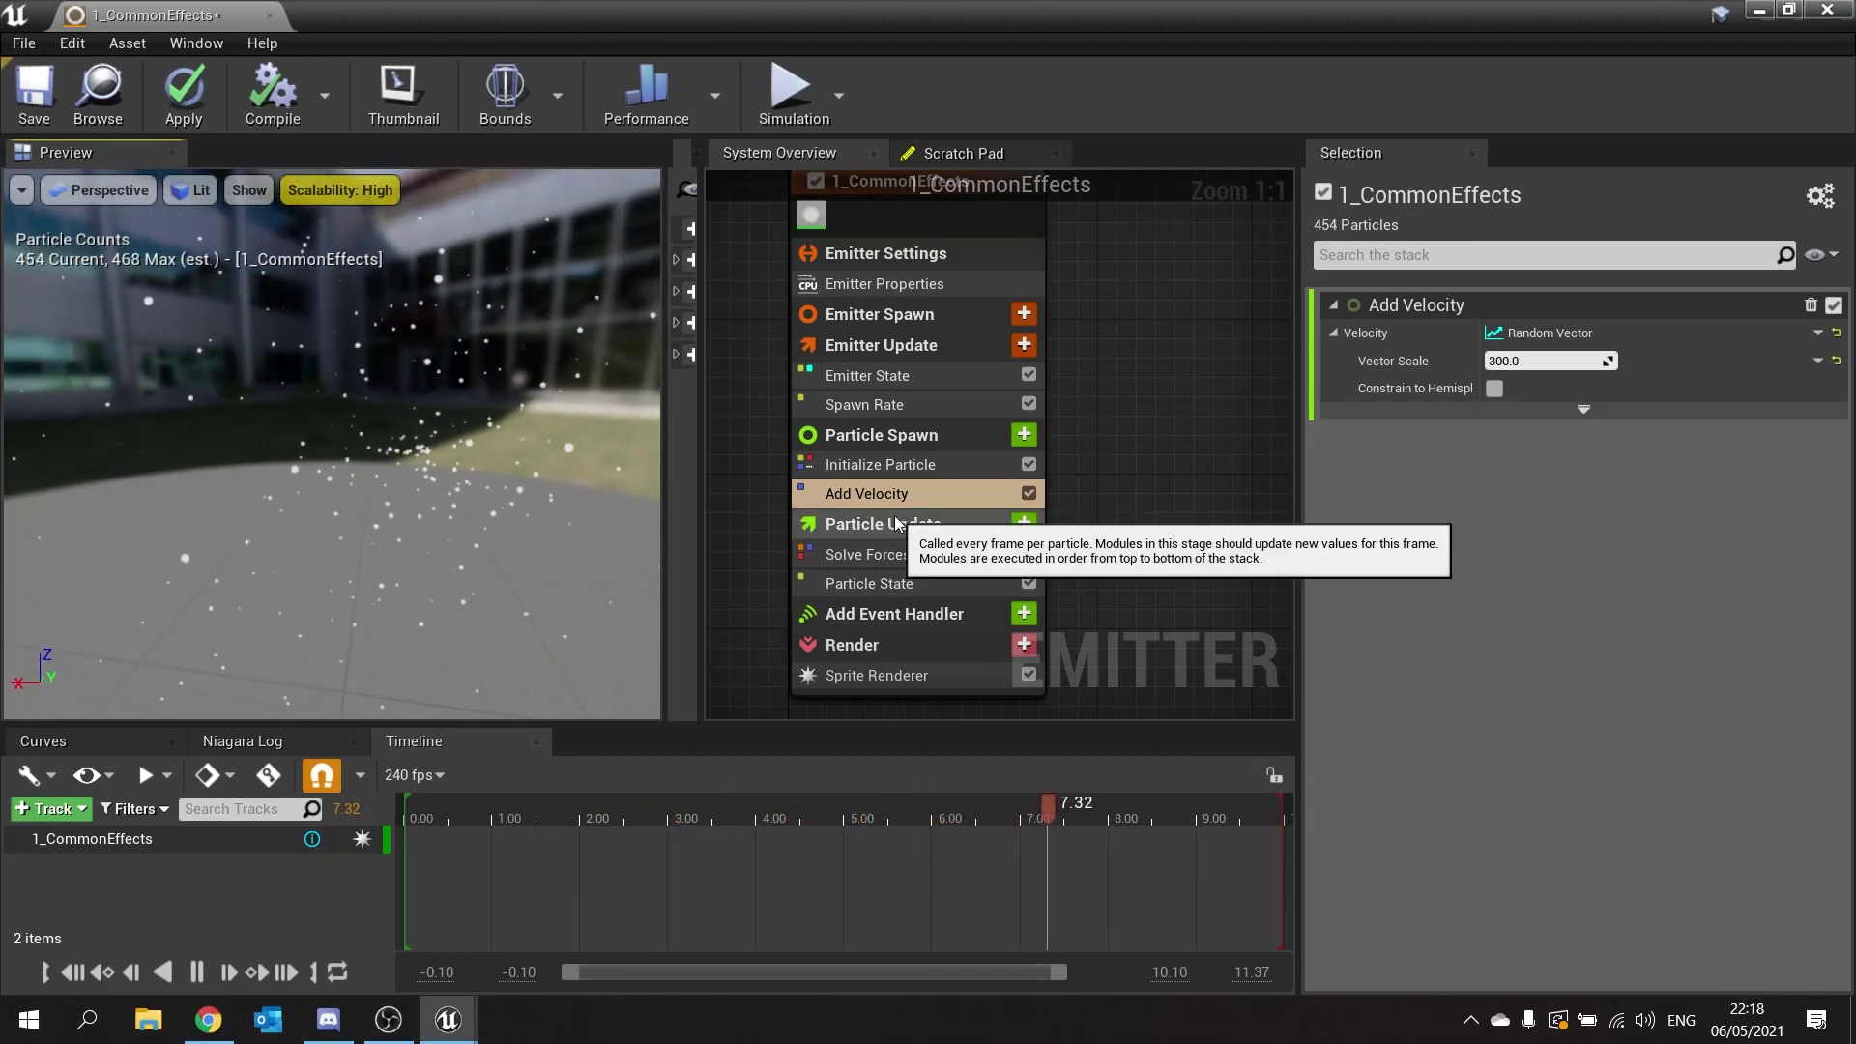
# Raise Initialize Particle's maximum Uniform Sprite Size from 10 to 50.
pyautogui.click(888, 466)
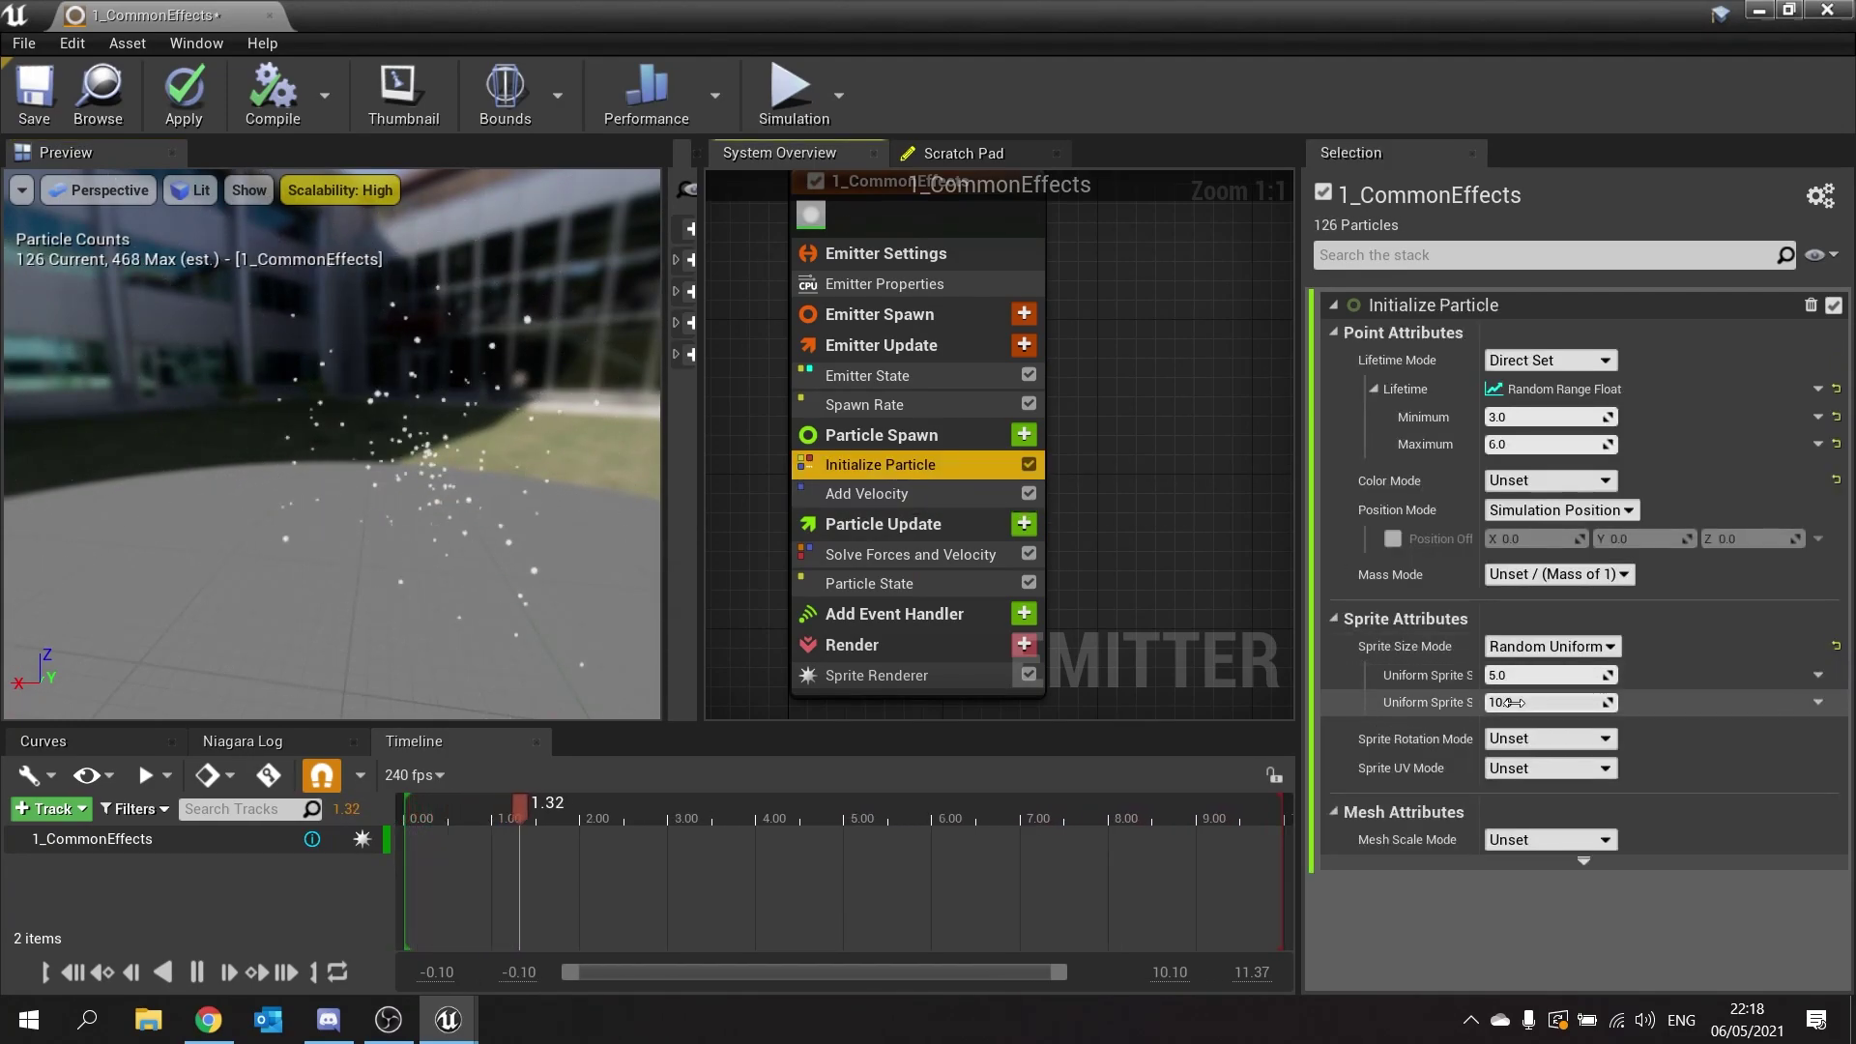
pyautogui.click(1602, 703)
pyautogui.write('50')
pyautogui.press('Return')
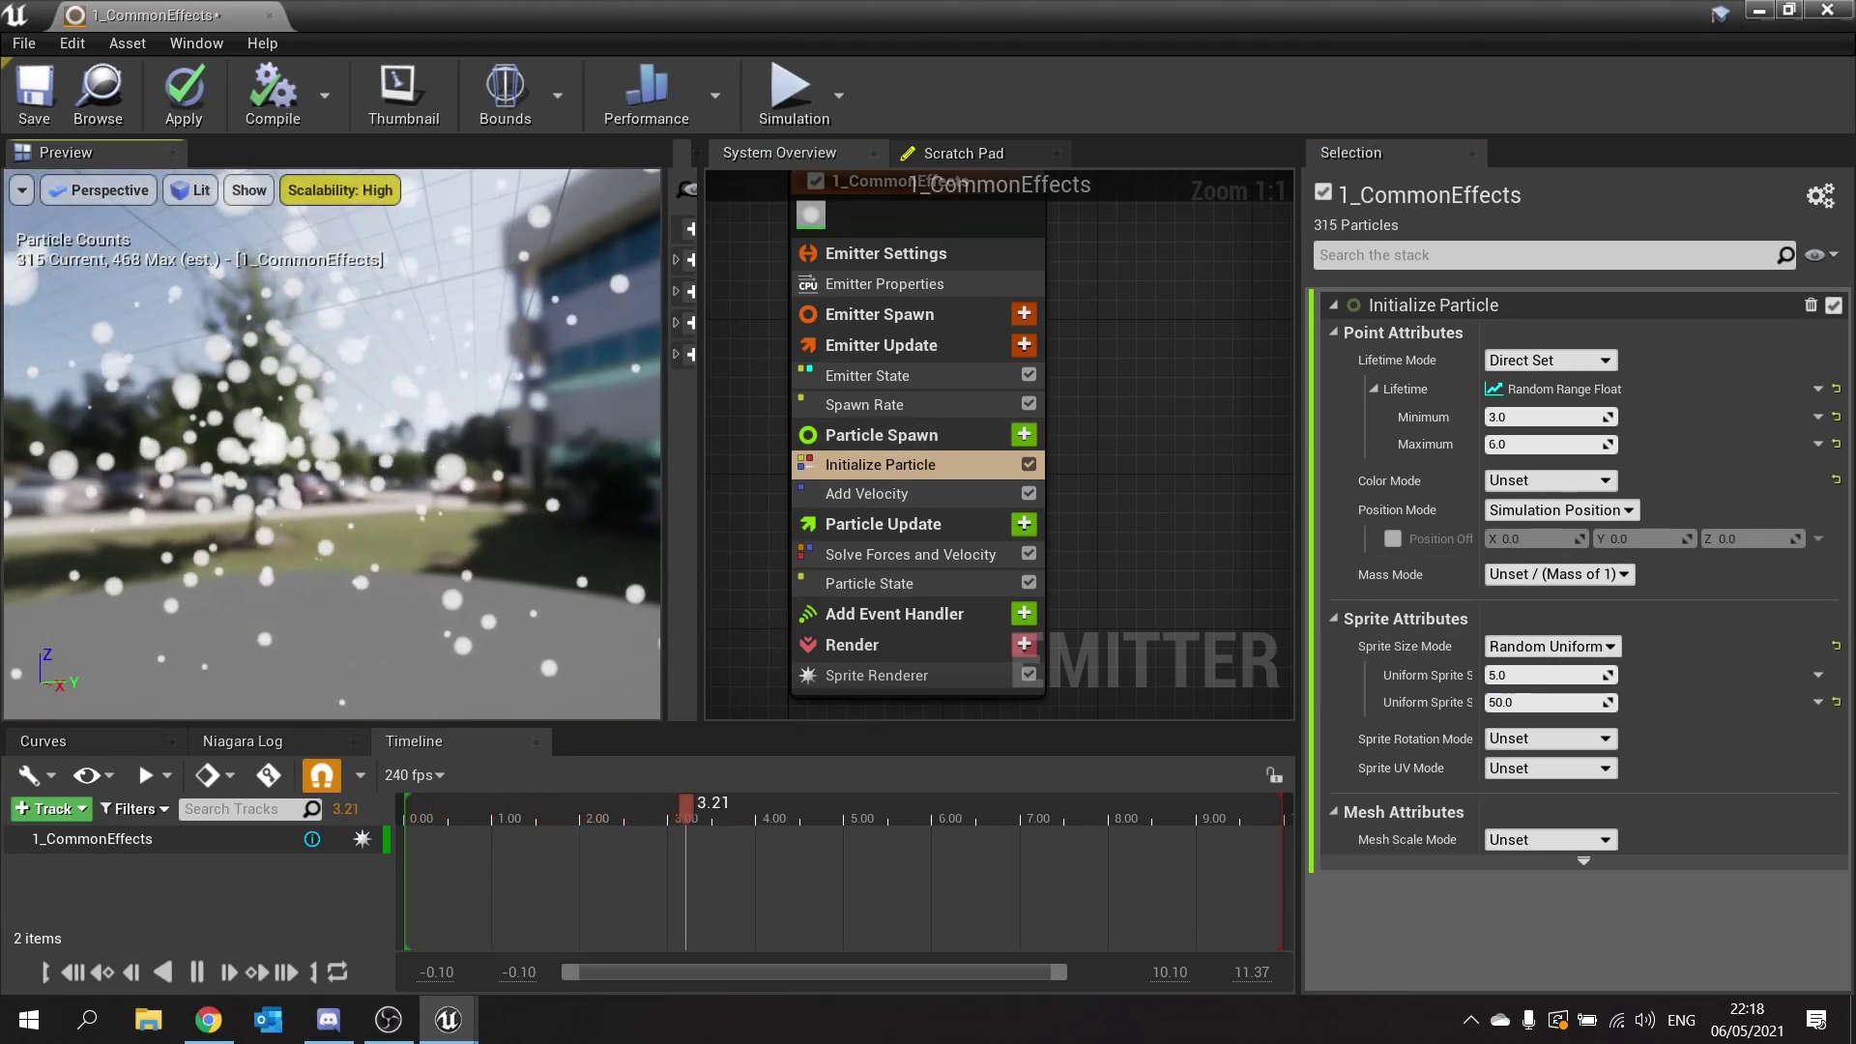
pyautogui.moveTo(513, 550); pyautogui.dragTo(512, 549)
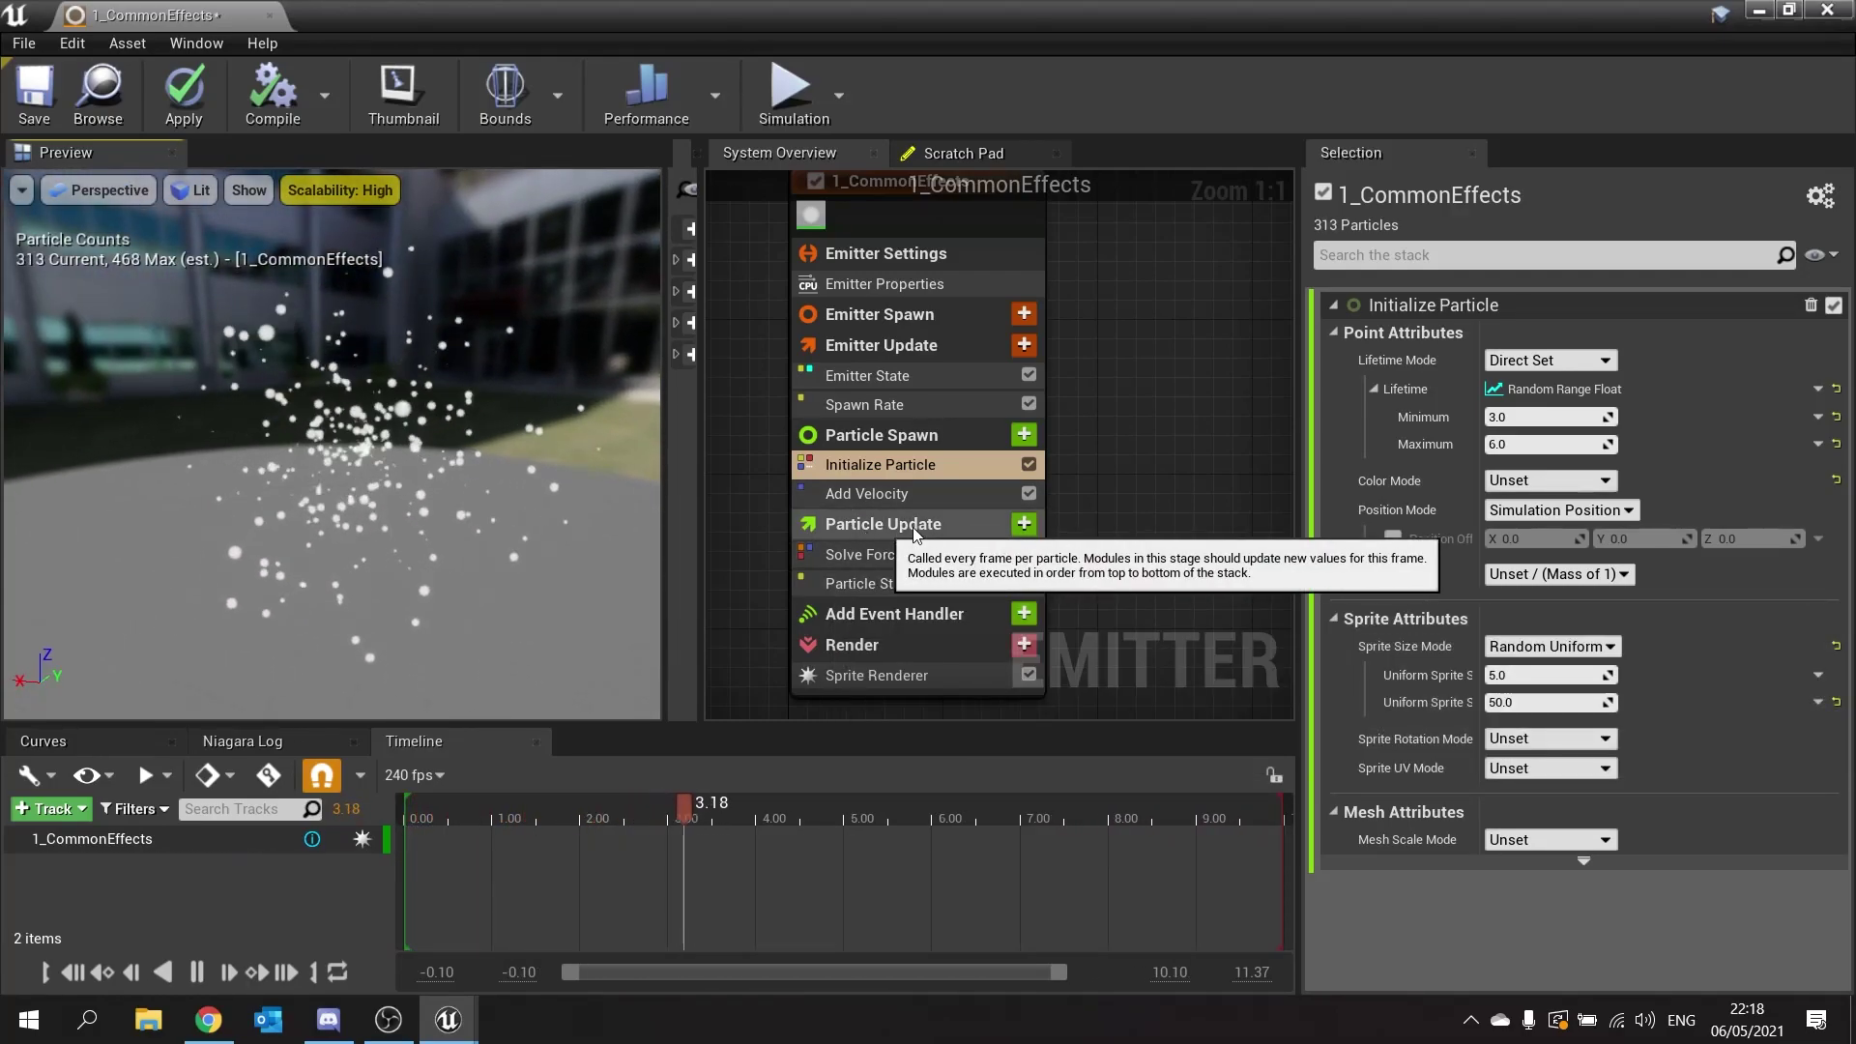
# Add a Color module to Particle Update, try a pink colour, then cancel to keep white.
pyautogui.click(1024, 525)
pyautogui.write('colo')
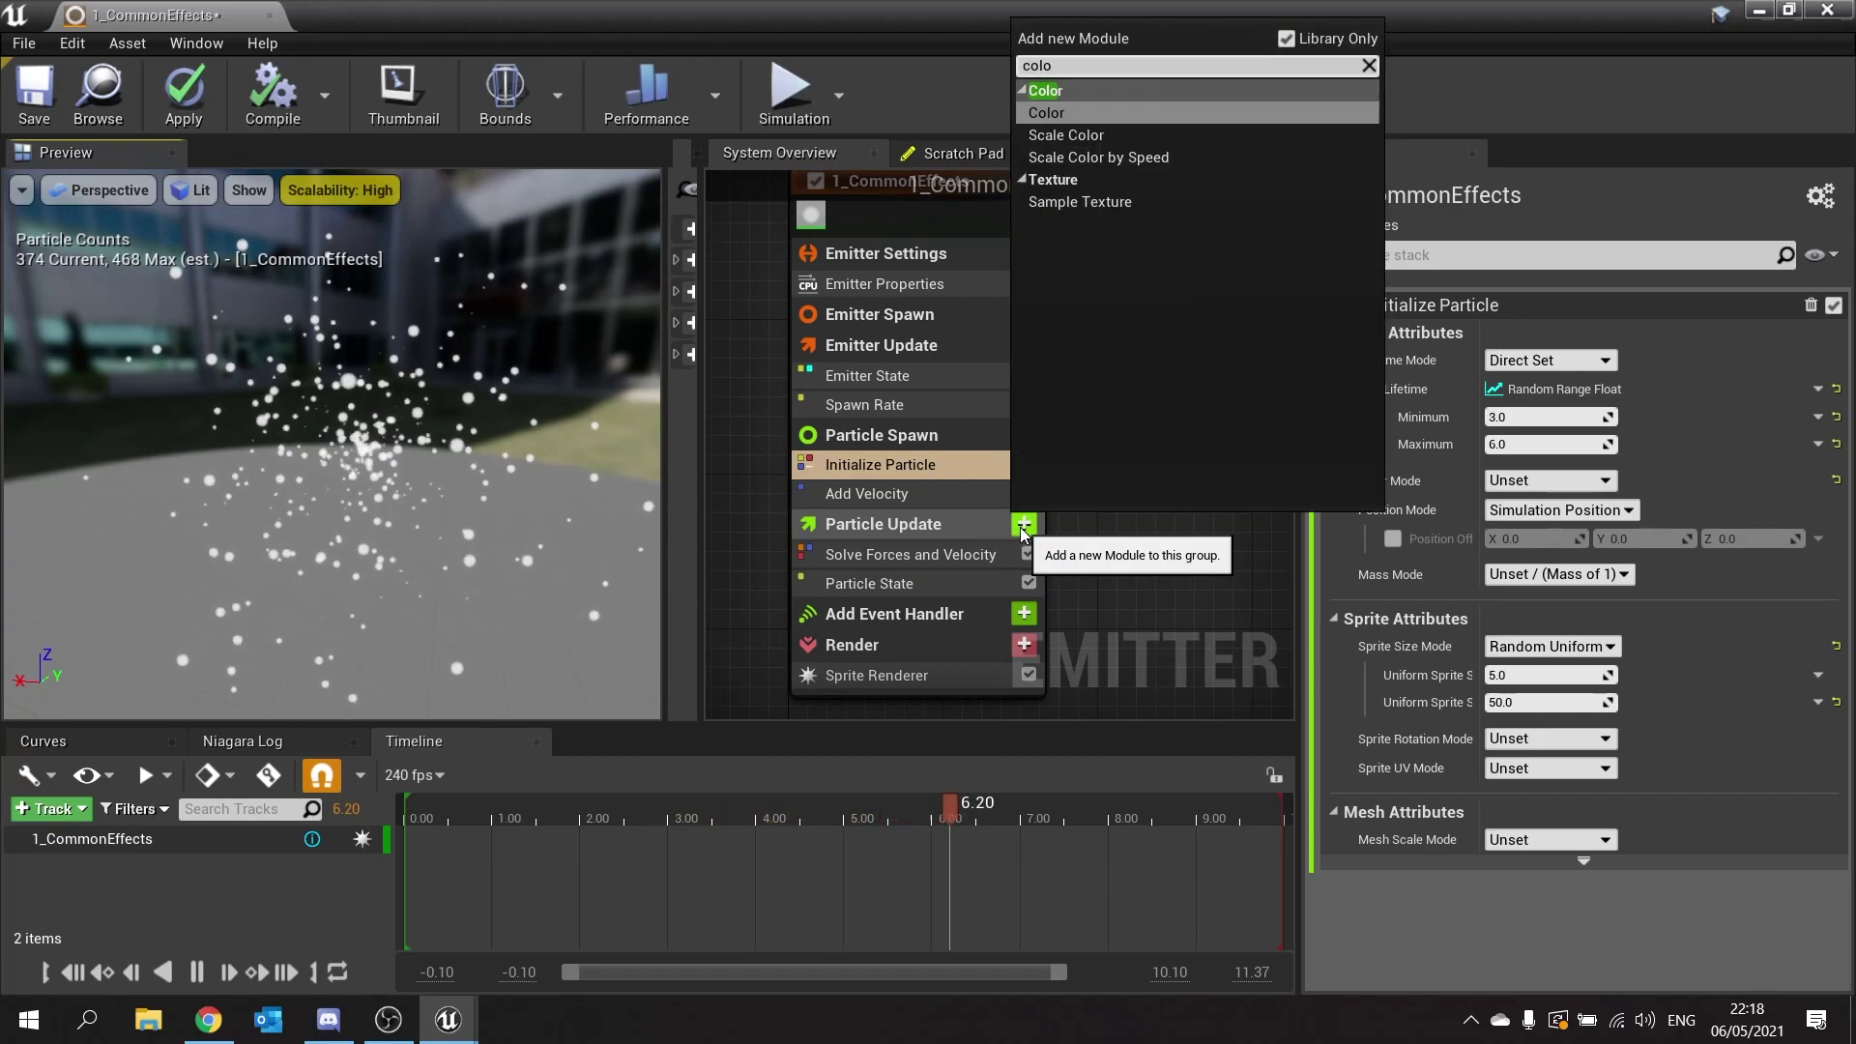
pyautogui.click(1070, 116)
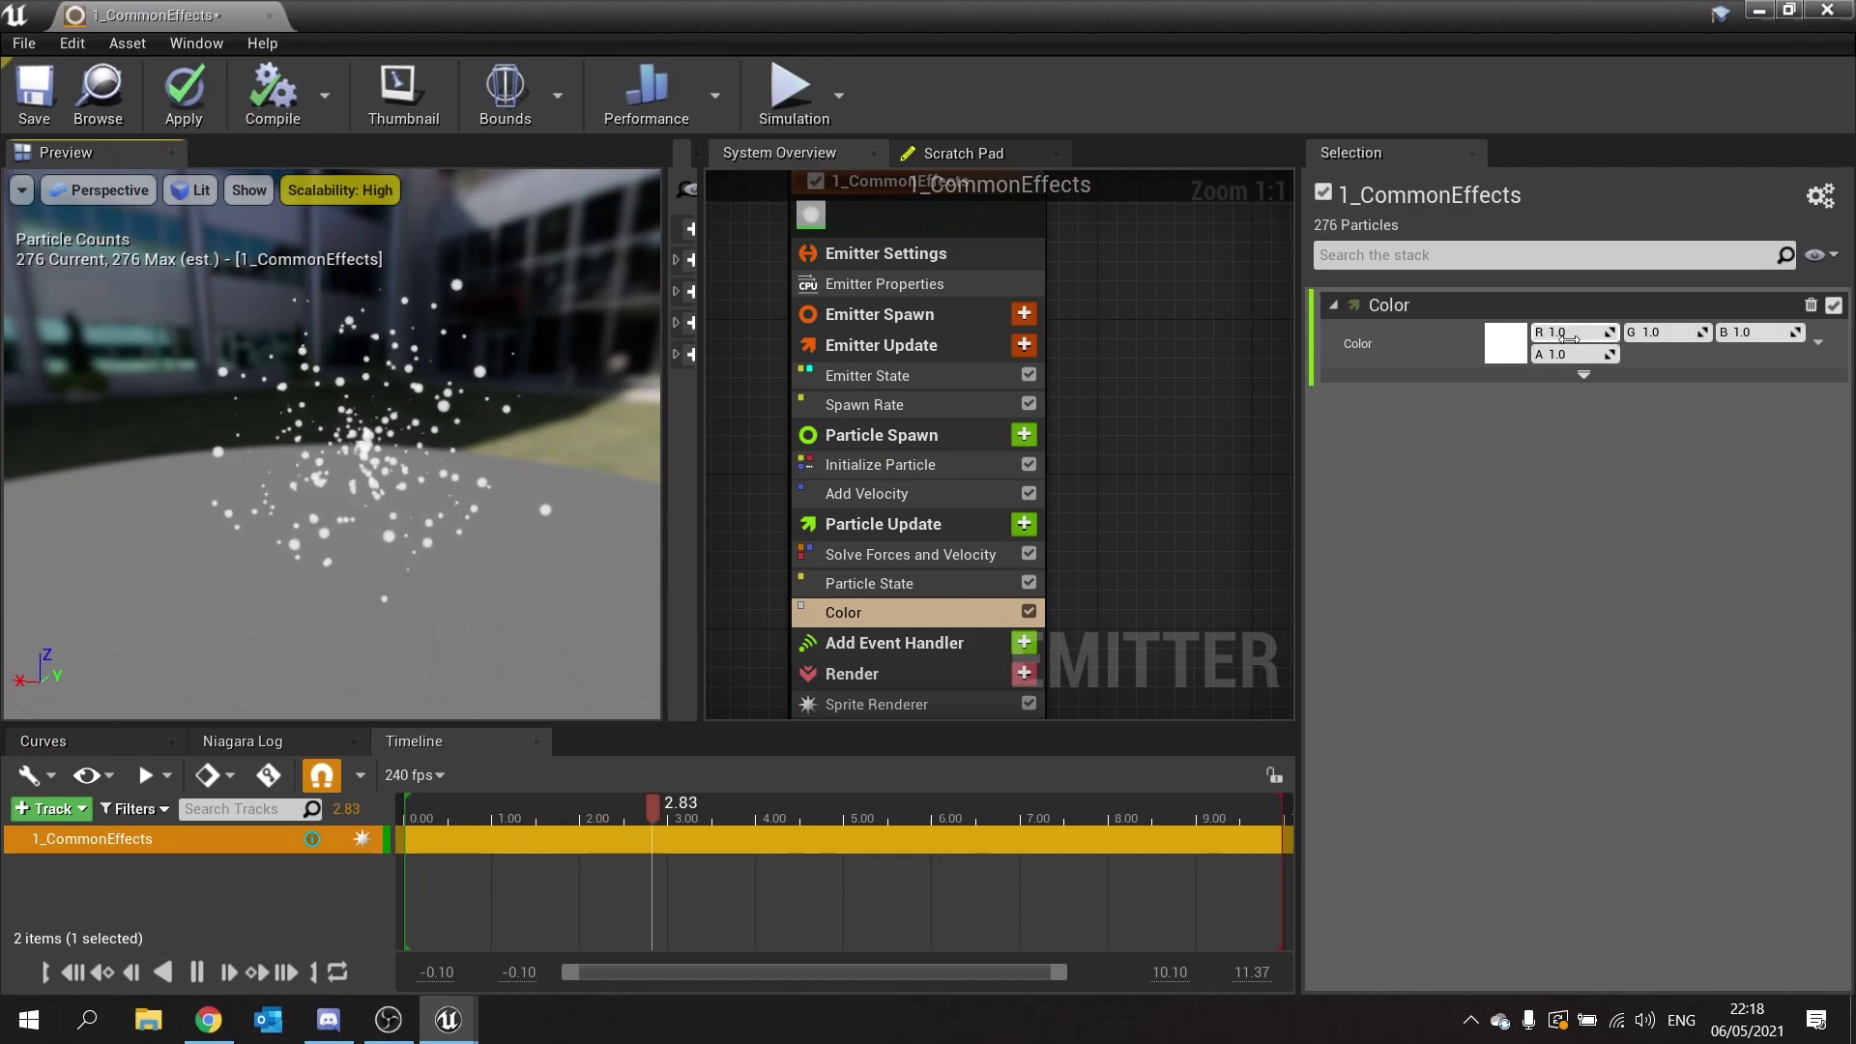
pyautogui.click(1505, 343)
pyautogui.click(1199, 531)
pyautogui.click(1239, 538)
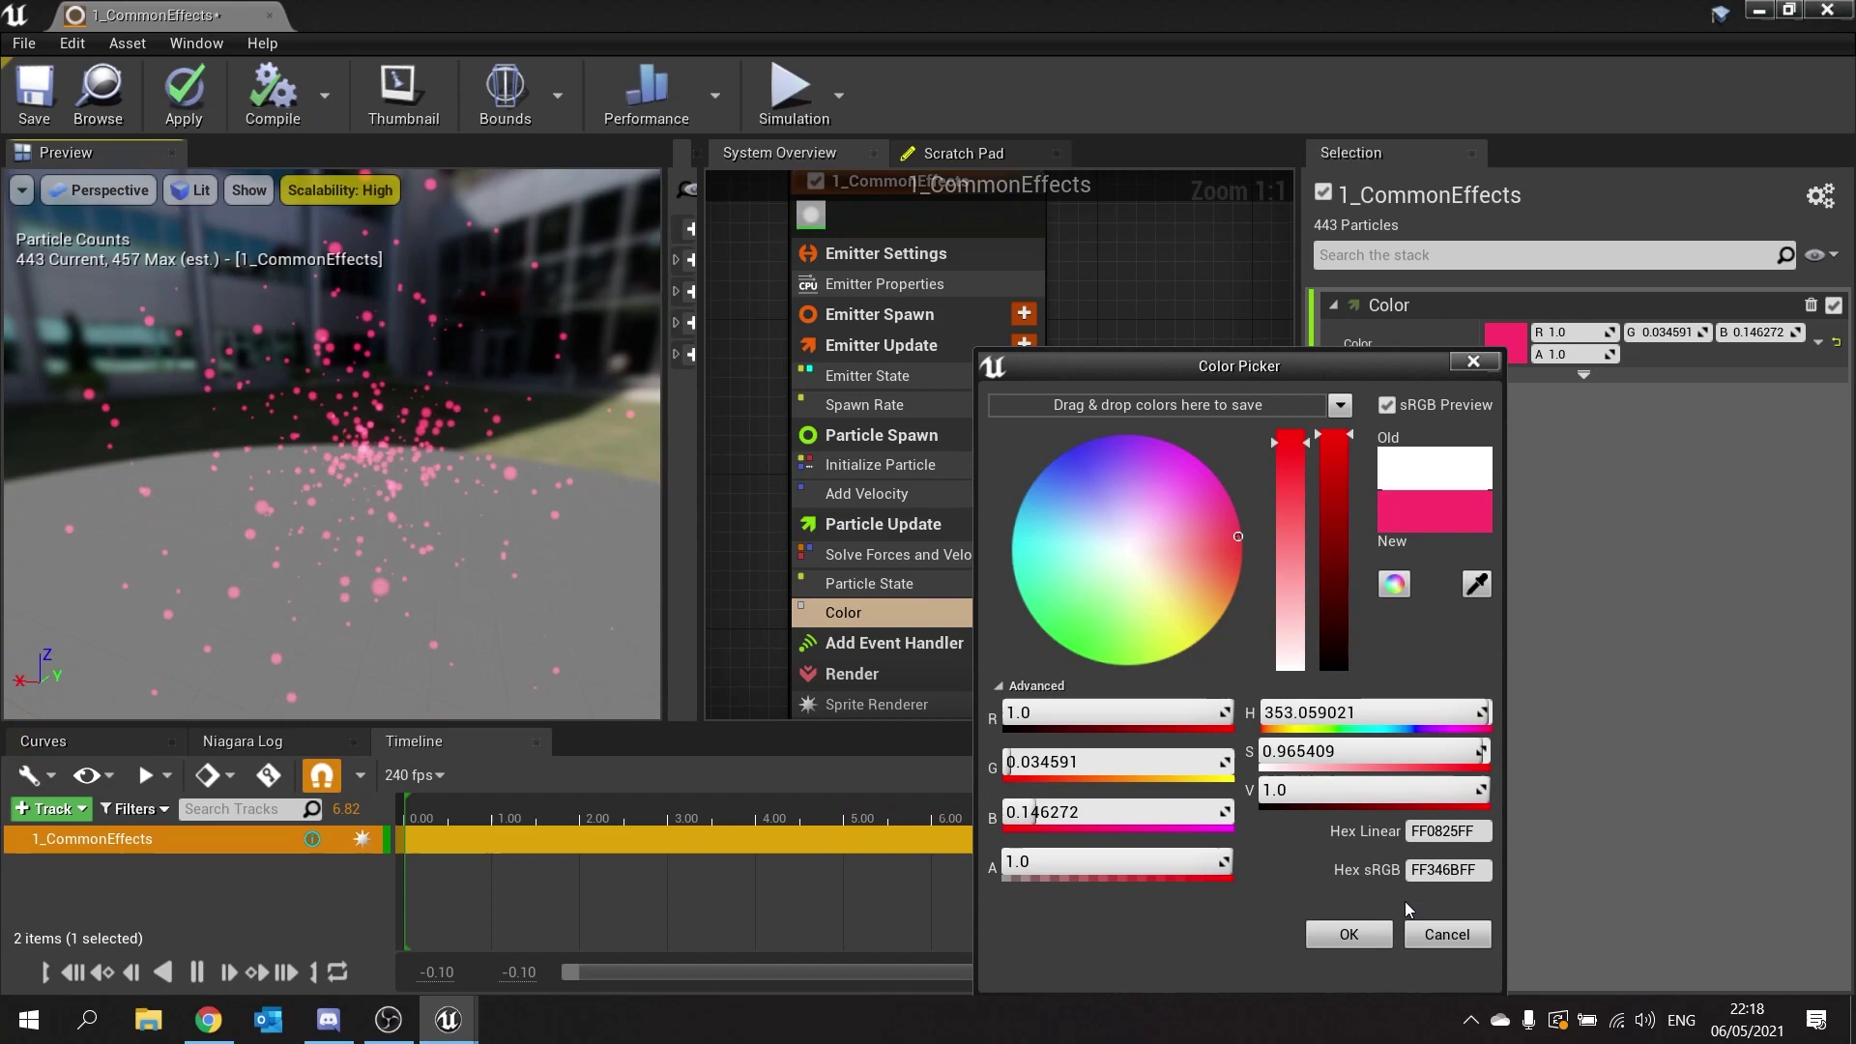
pyautogui.click(1442, 934)
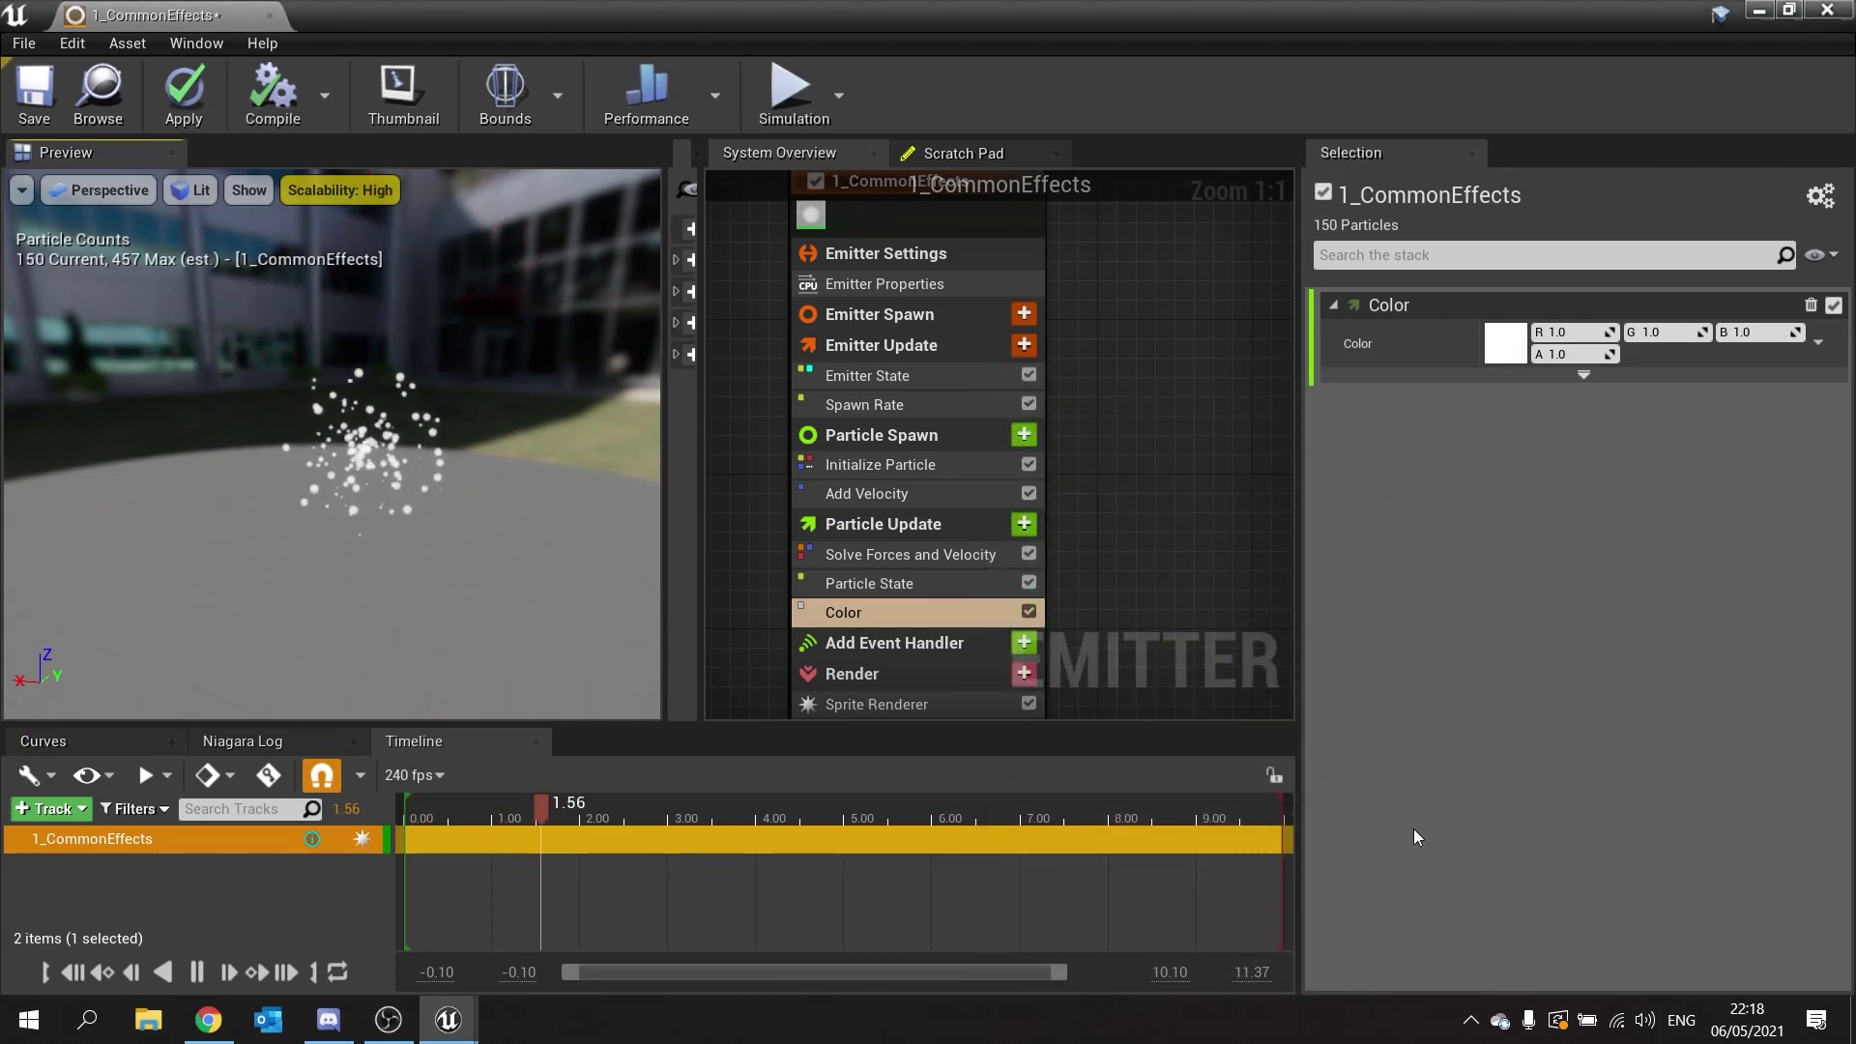
# Switch the particle colour to Color from Curve and nudge the first gradient key to the start.
pyautogui.click(1820, 349)
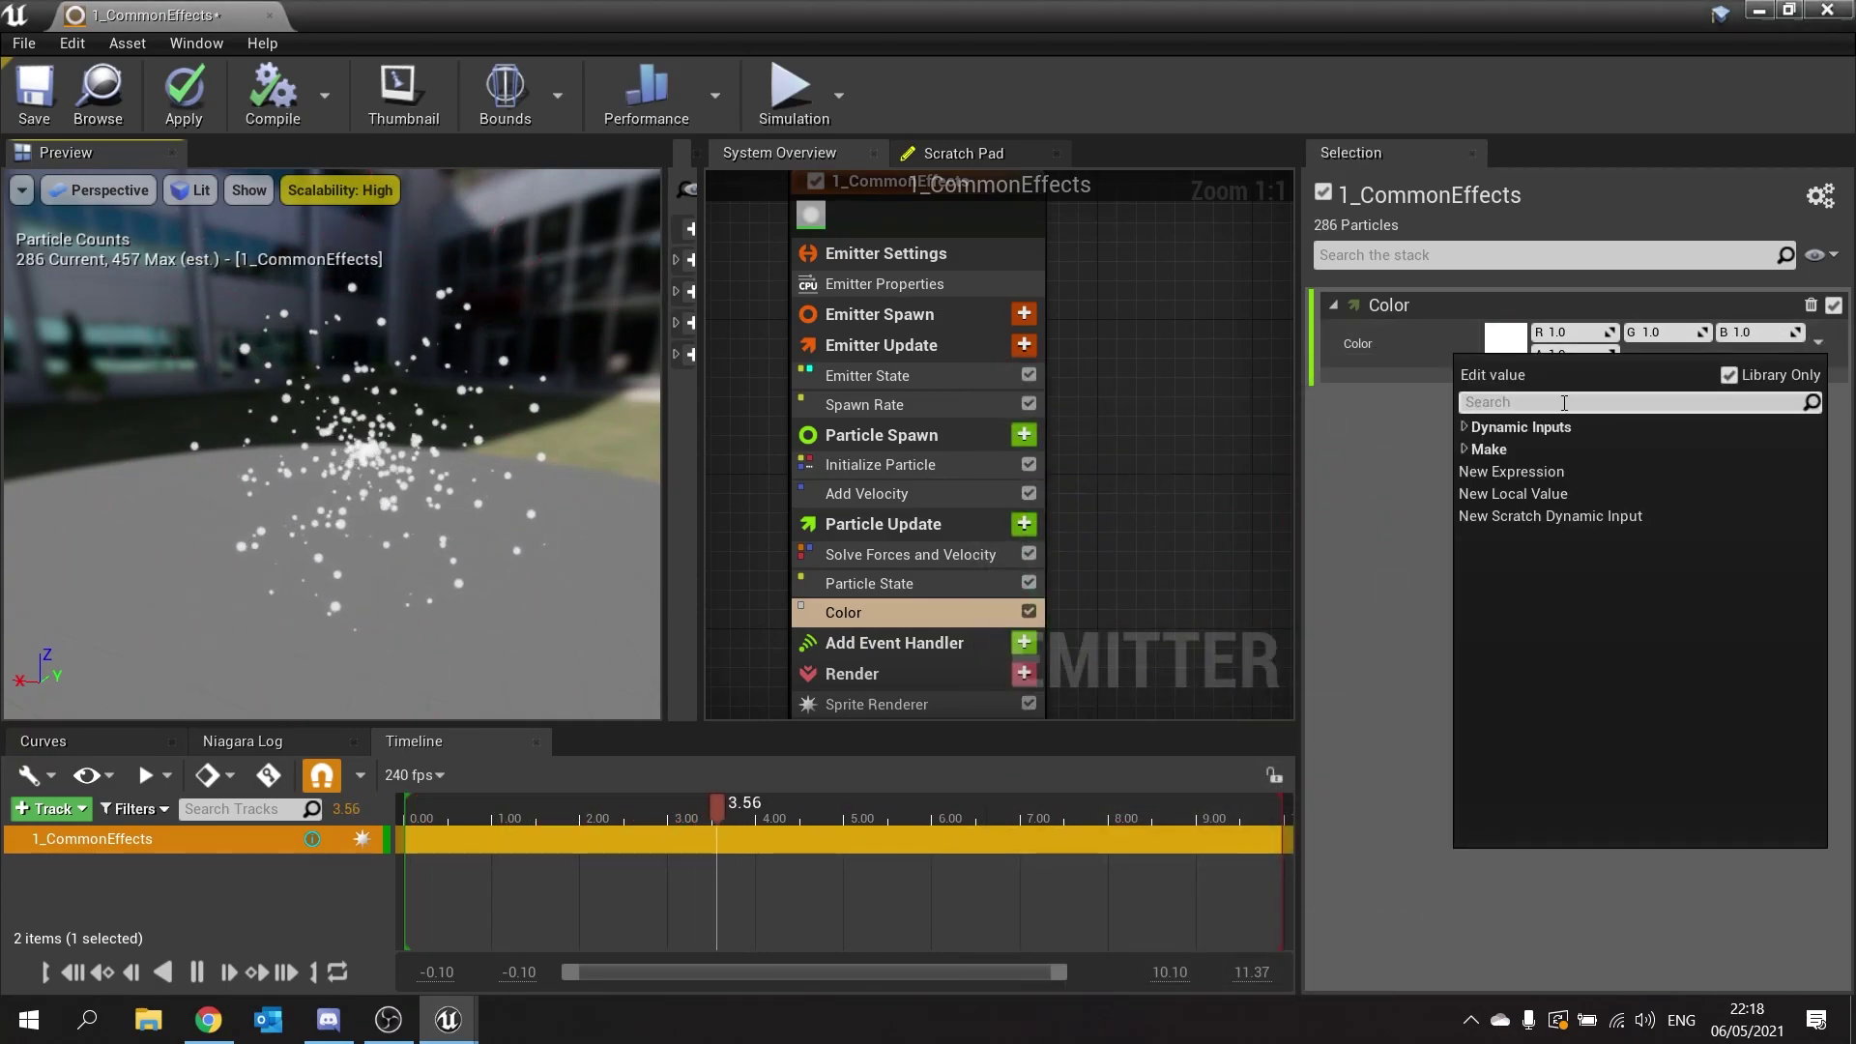
pyautogui.write('curve')
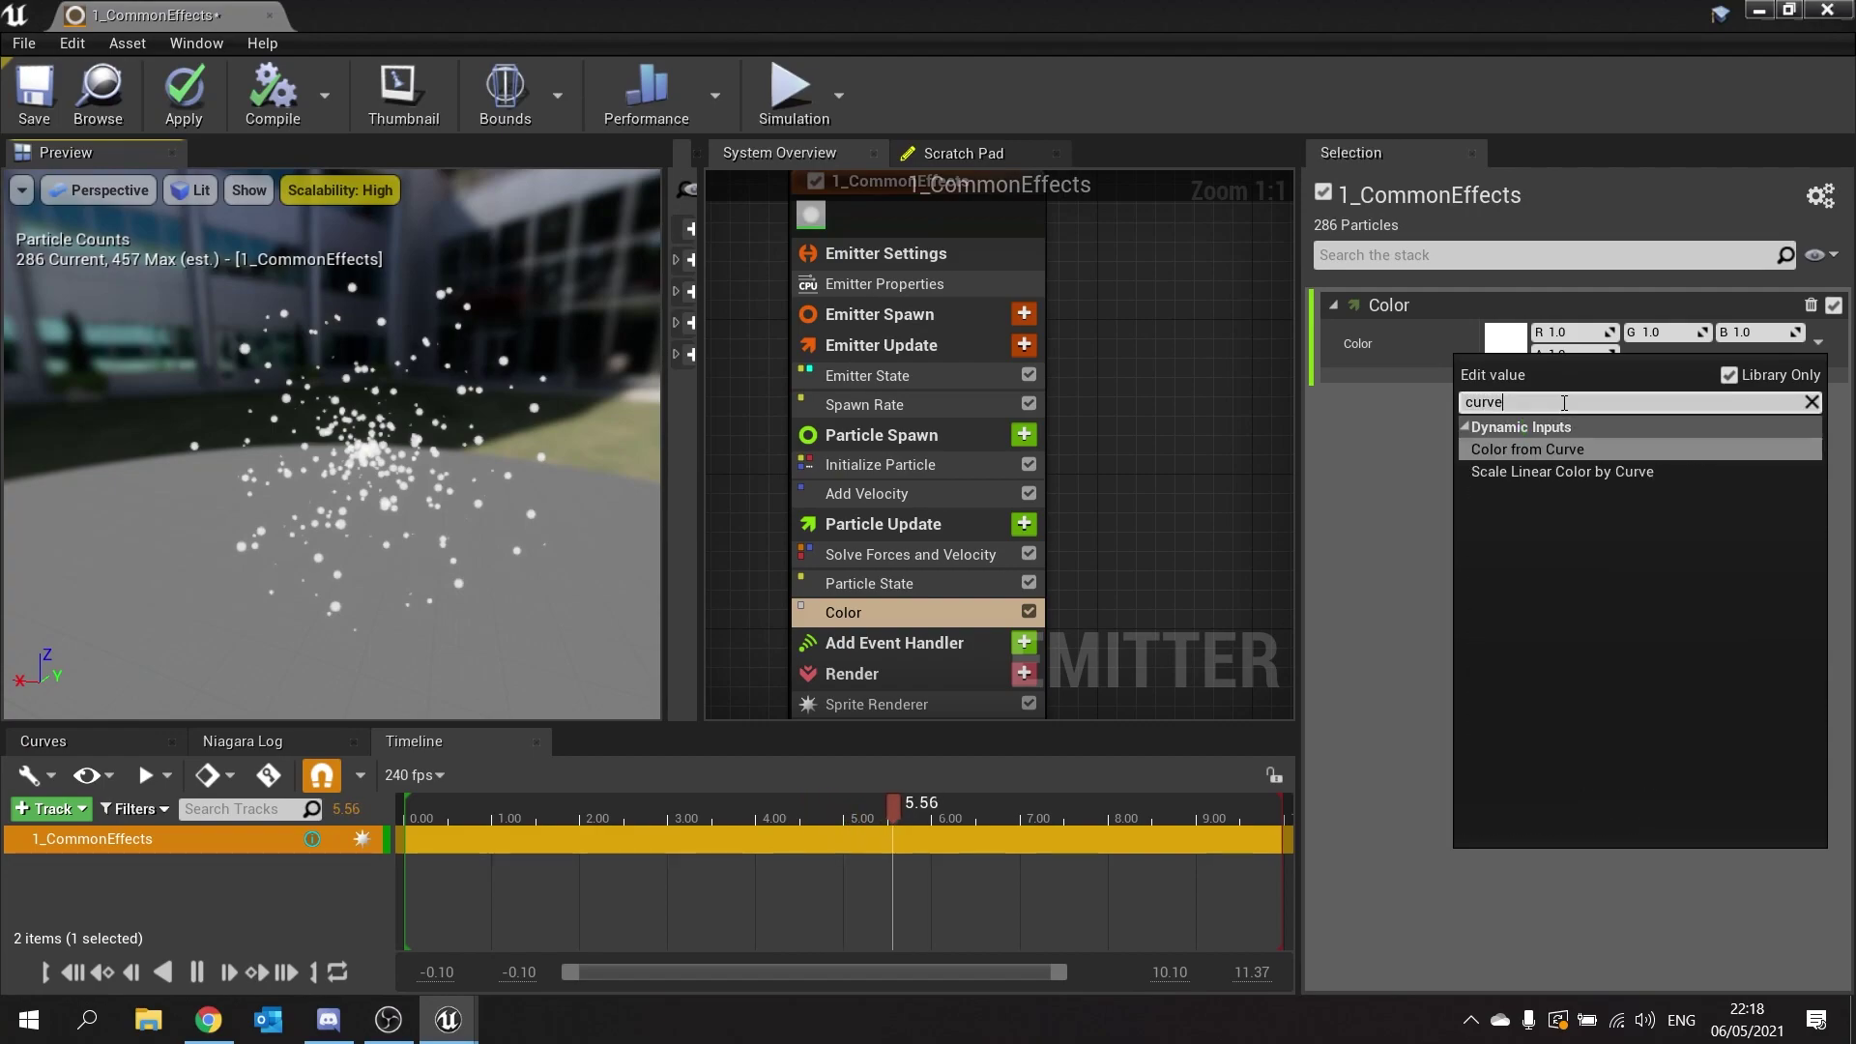
pyautogui.click(1528, 449)
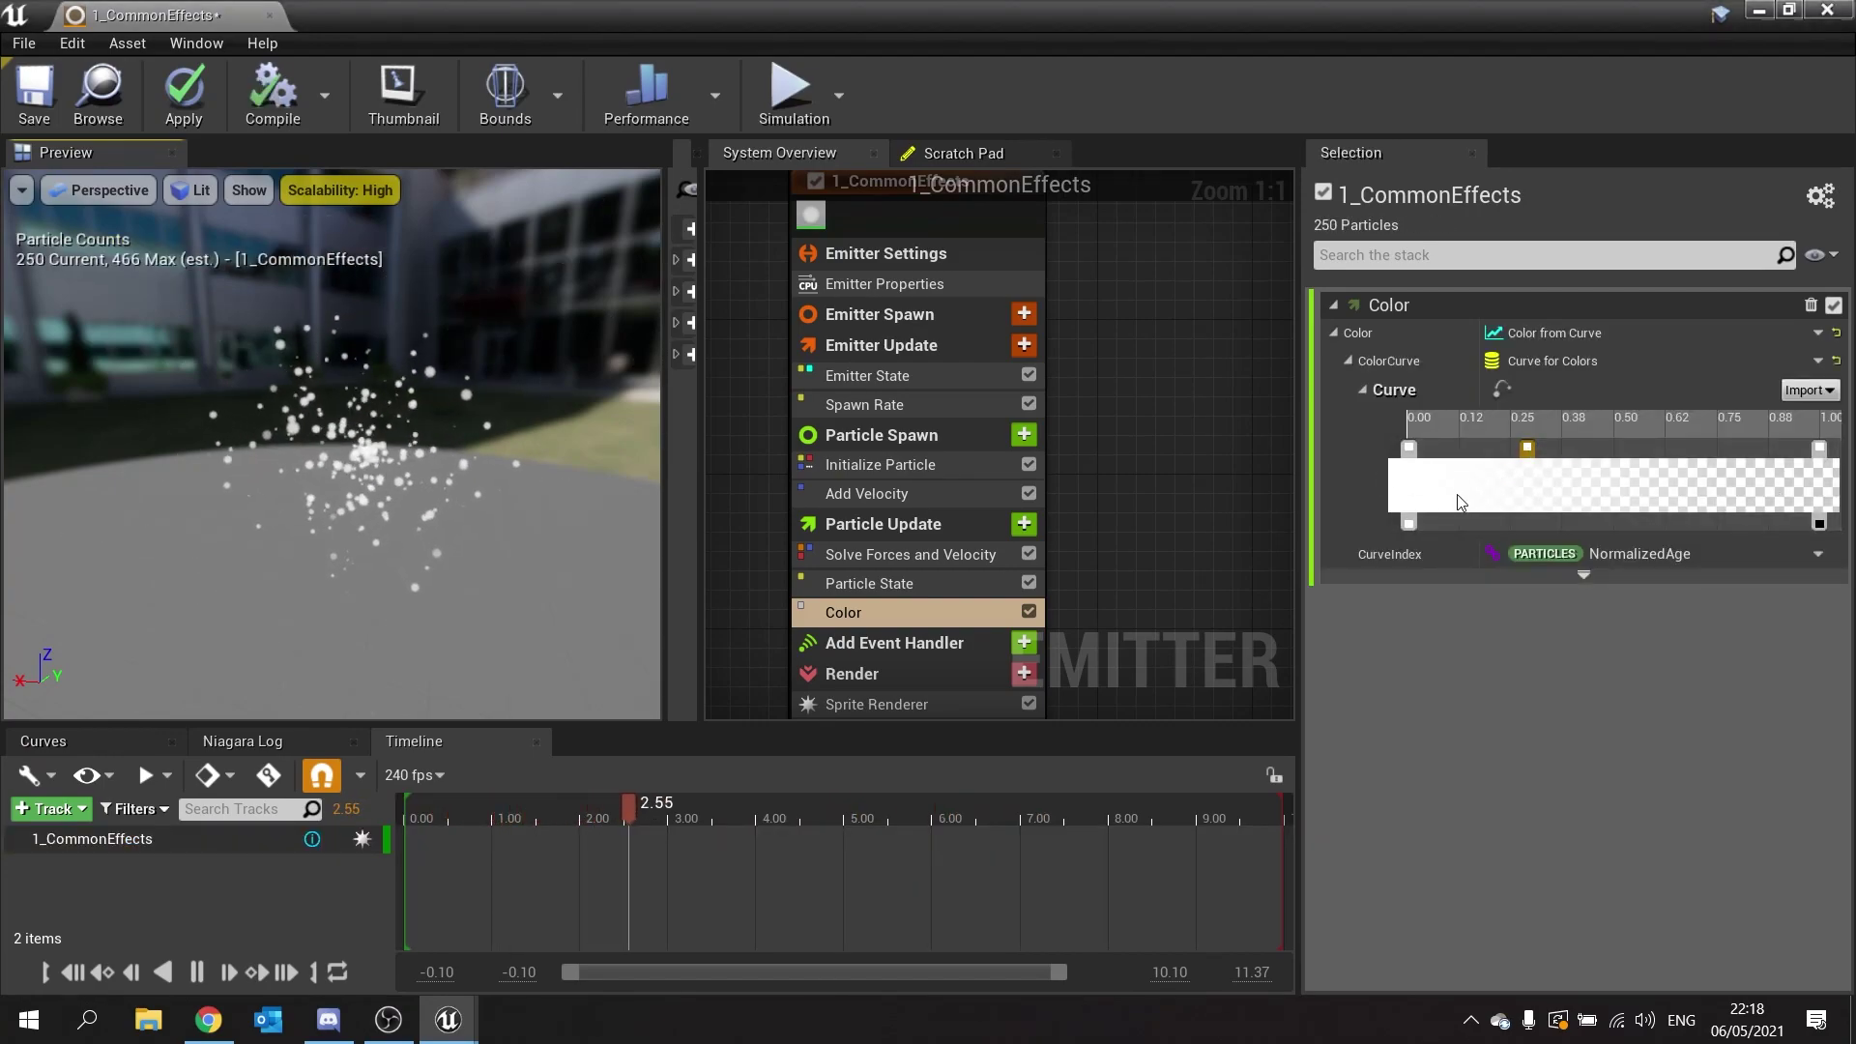
pyautogui.click(1412, 448)
pyautogui.moveTo(1429, 455); pyautogui.dragTo(1448, 453)
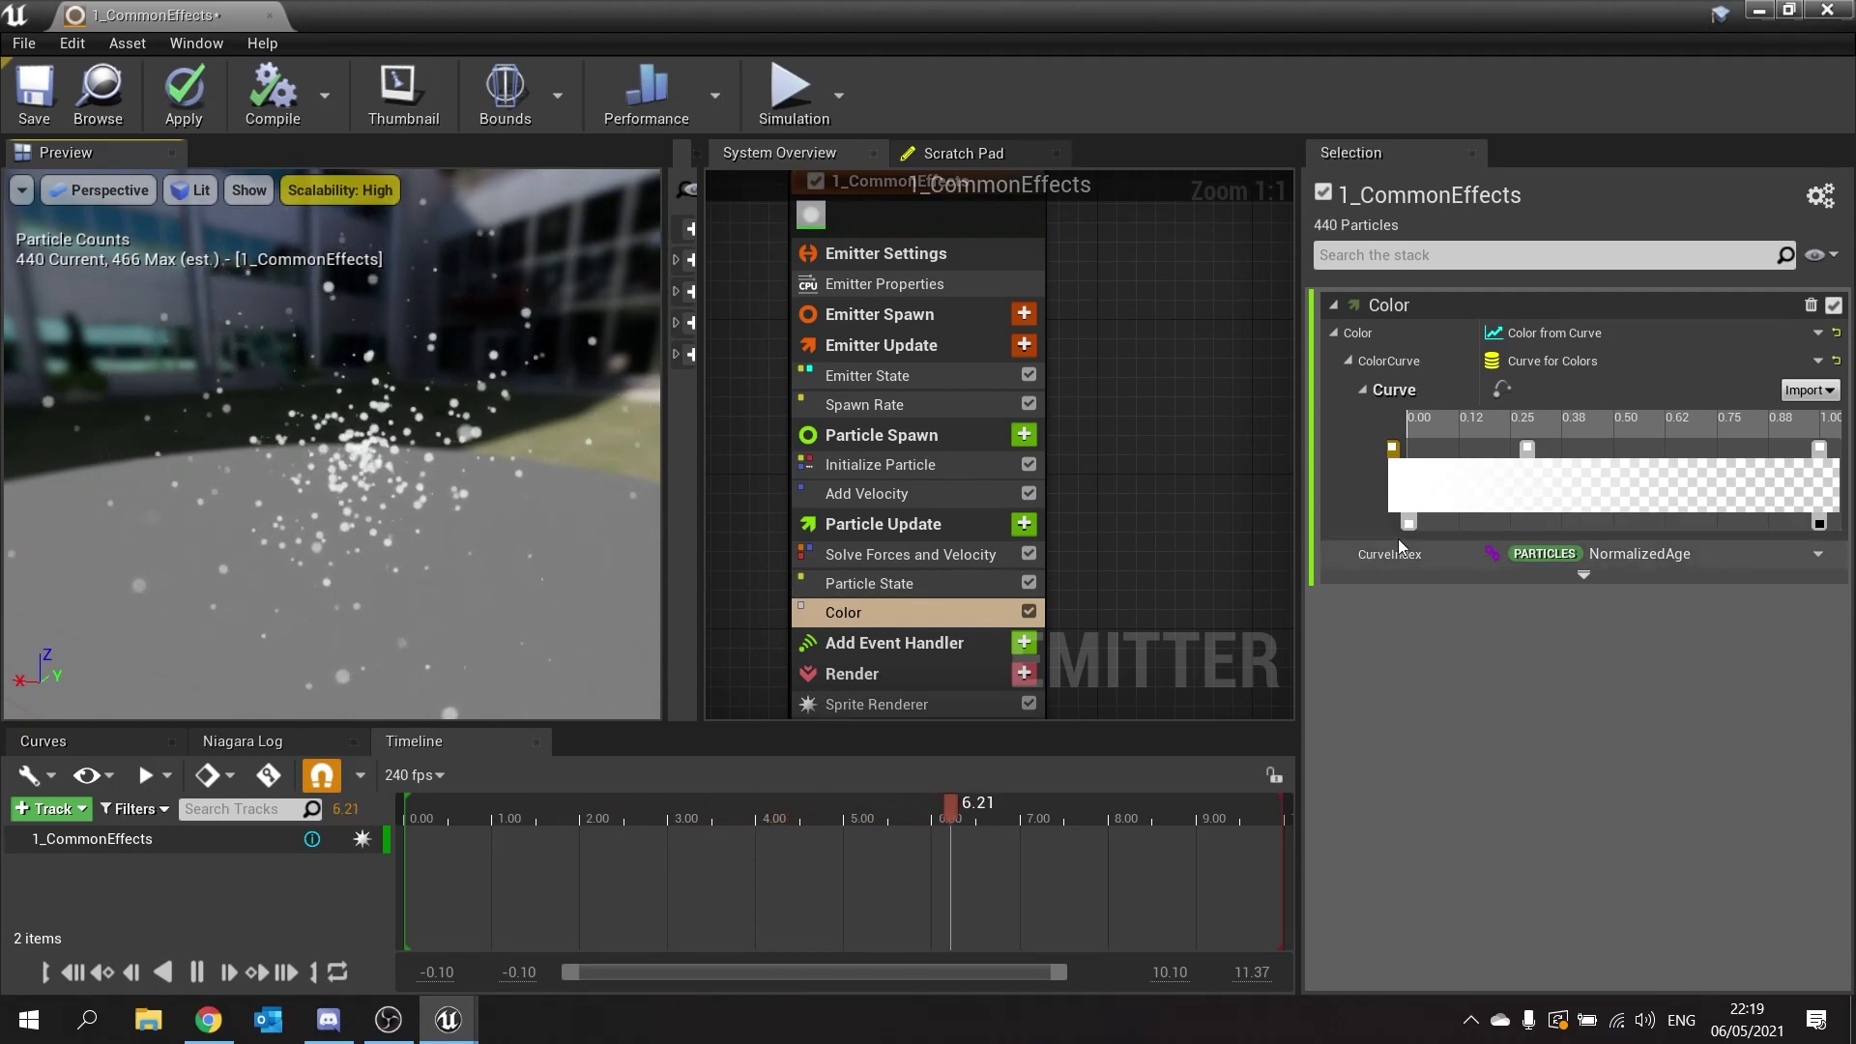
# Set the first colour curve key to red.
pyautogui.doubleClick(1393, 448)
pyautogui.moveTo(1063, 553); pyautogui.dragTo(1136, 554)
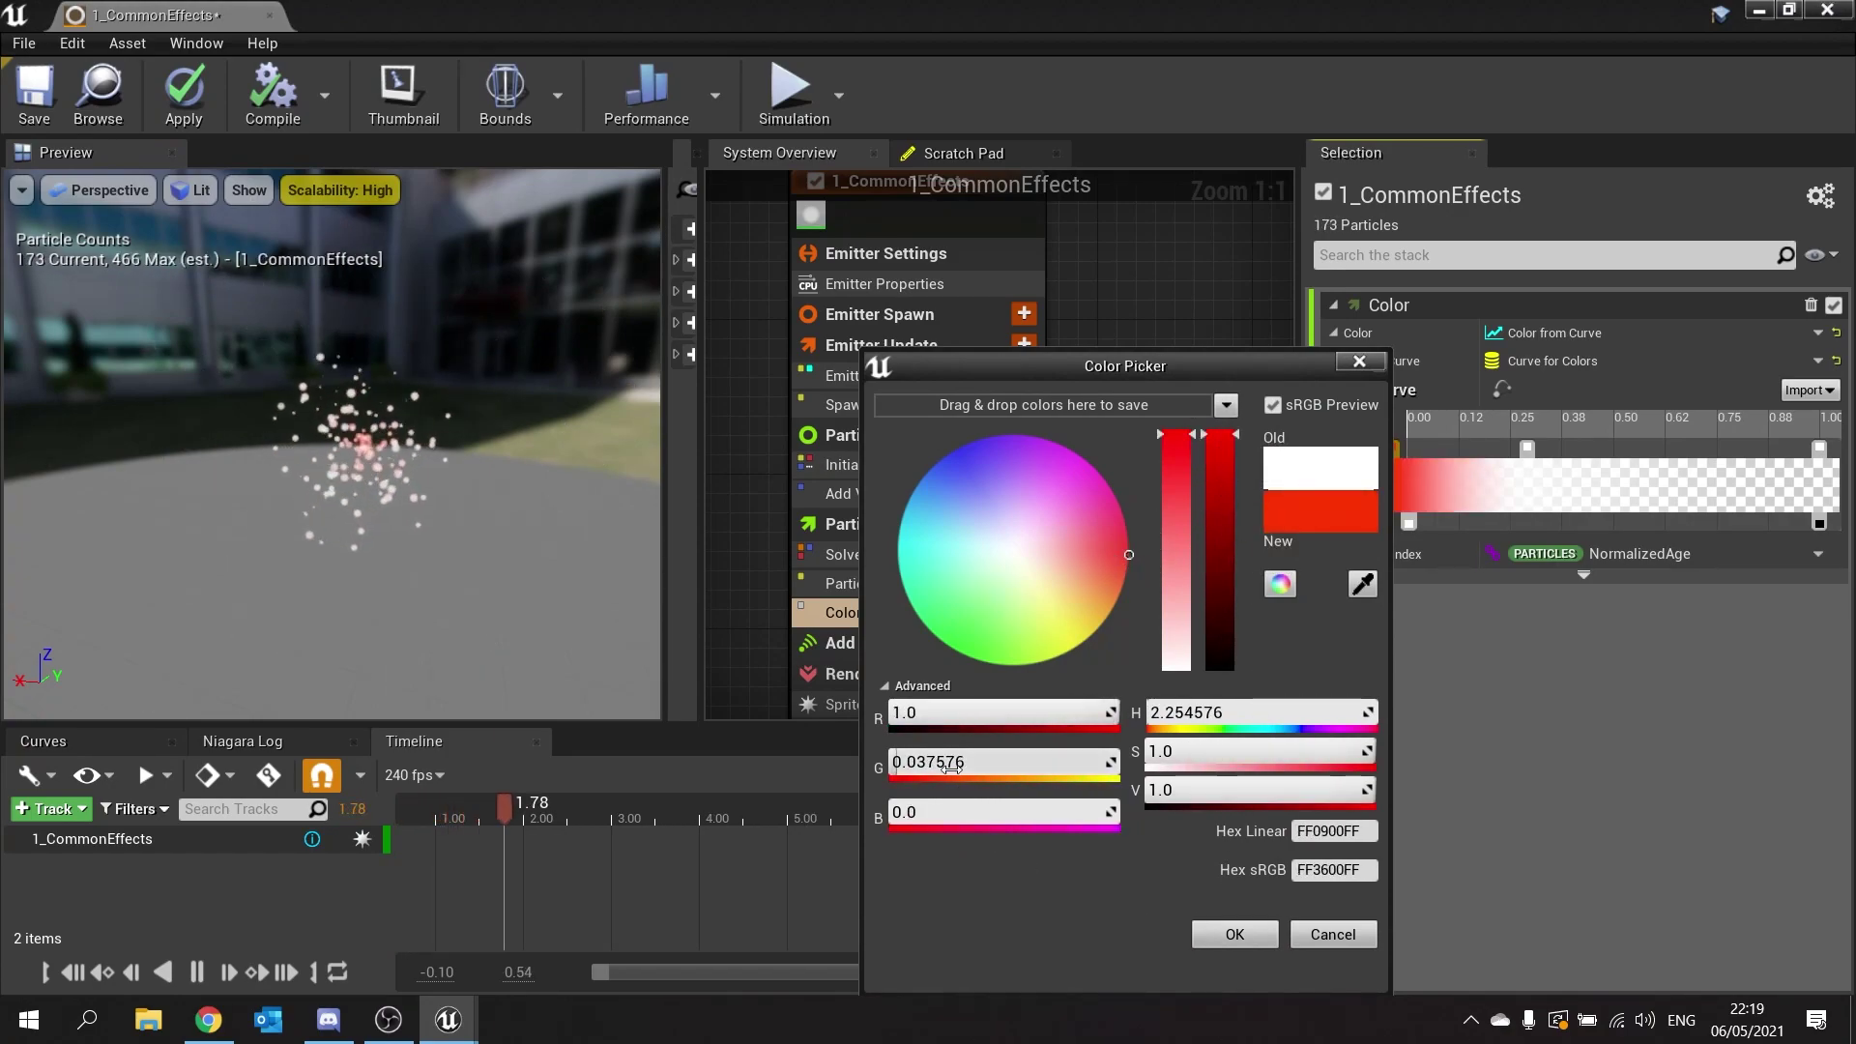
pyautogui.click(1230, 934)
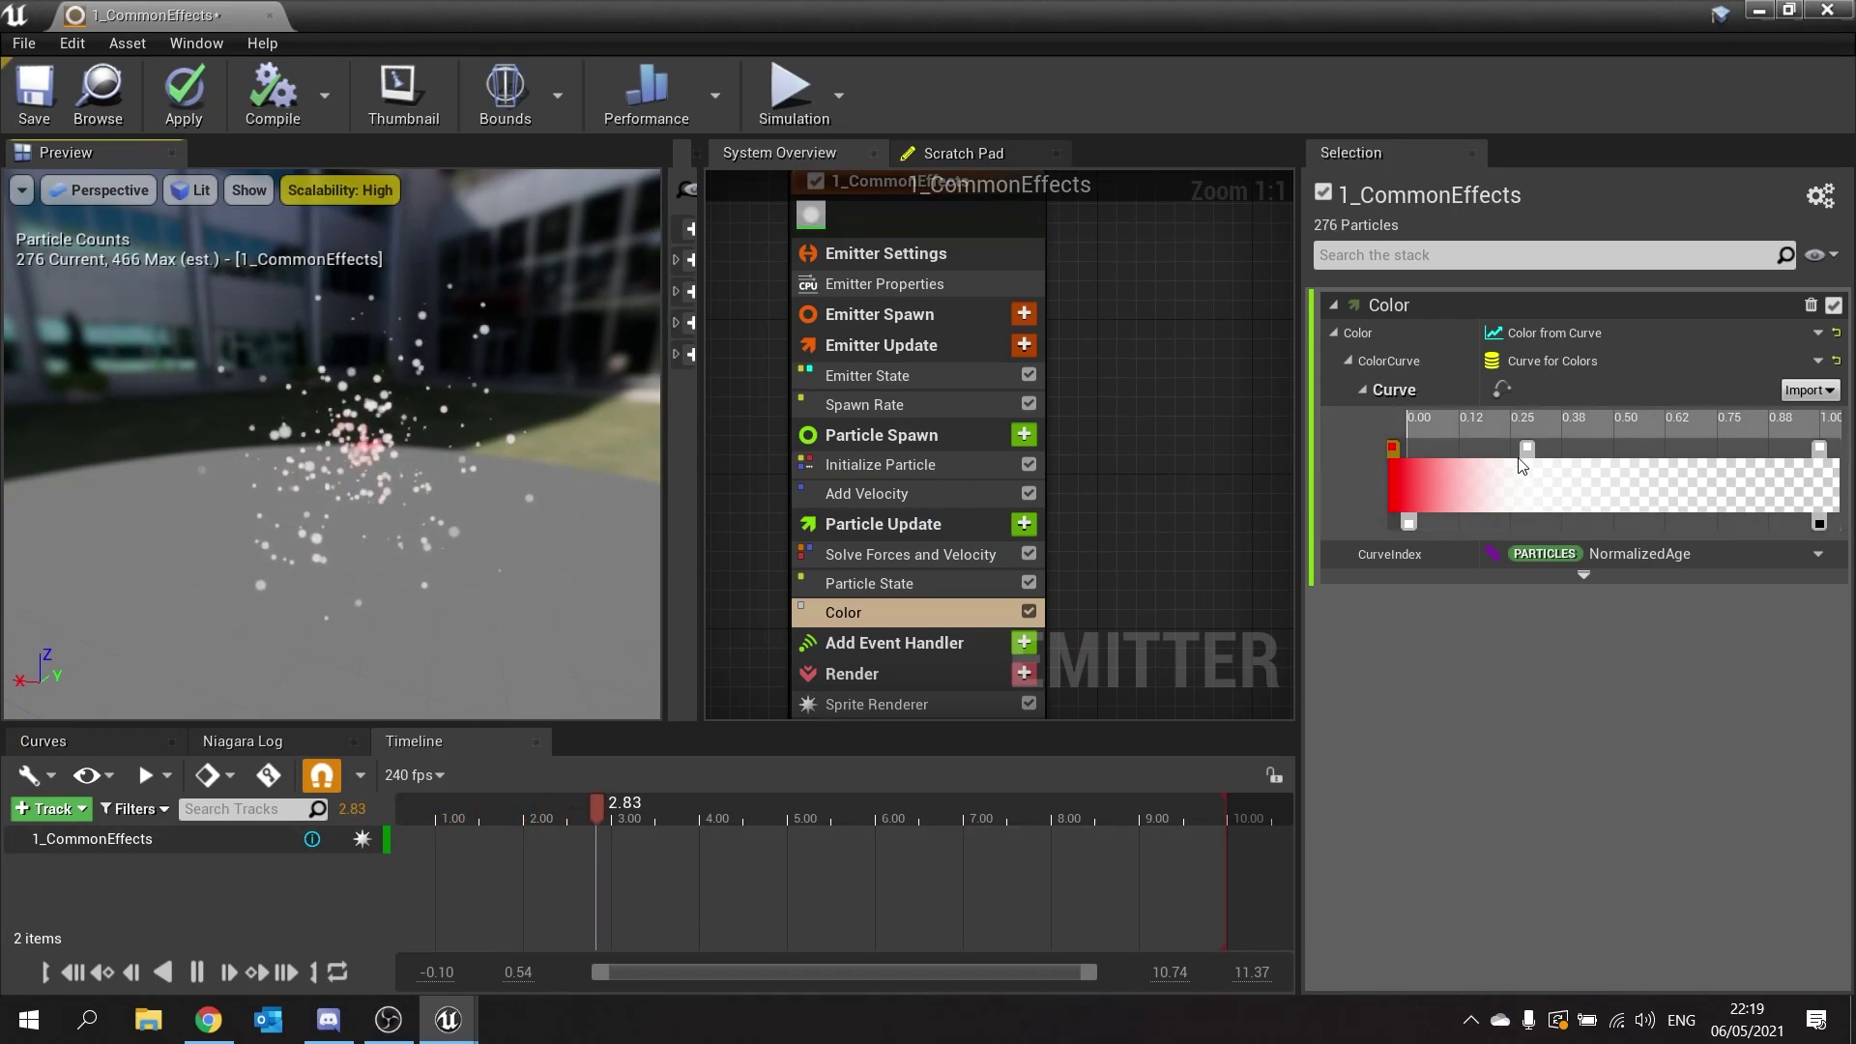
# Replace the middle colour key with a yellow-green key near 0.45.
pyautogui.moveTo(1553, 445); pyautogui.dragTo(1547, 450)
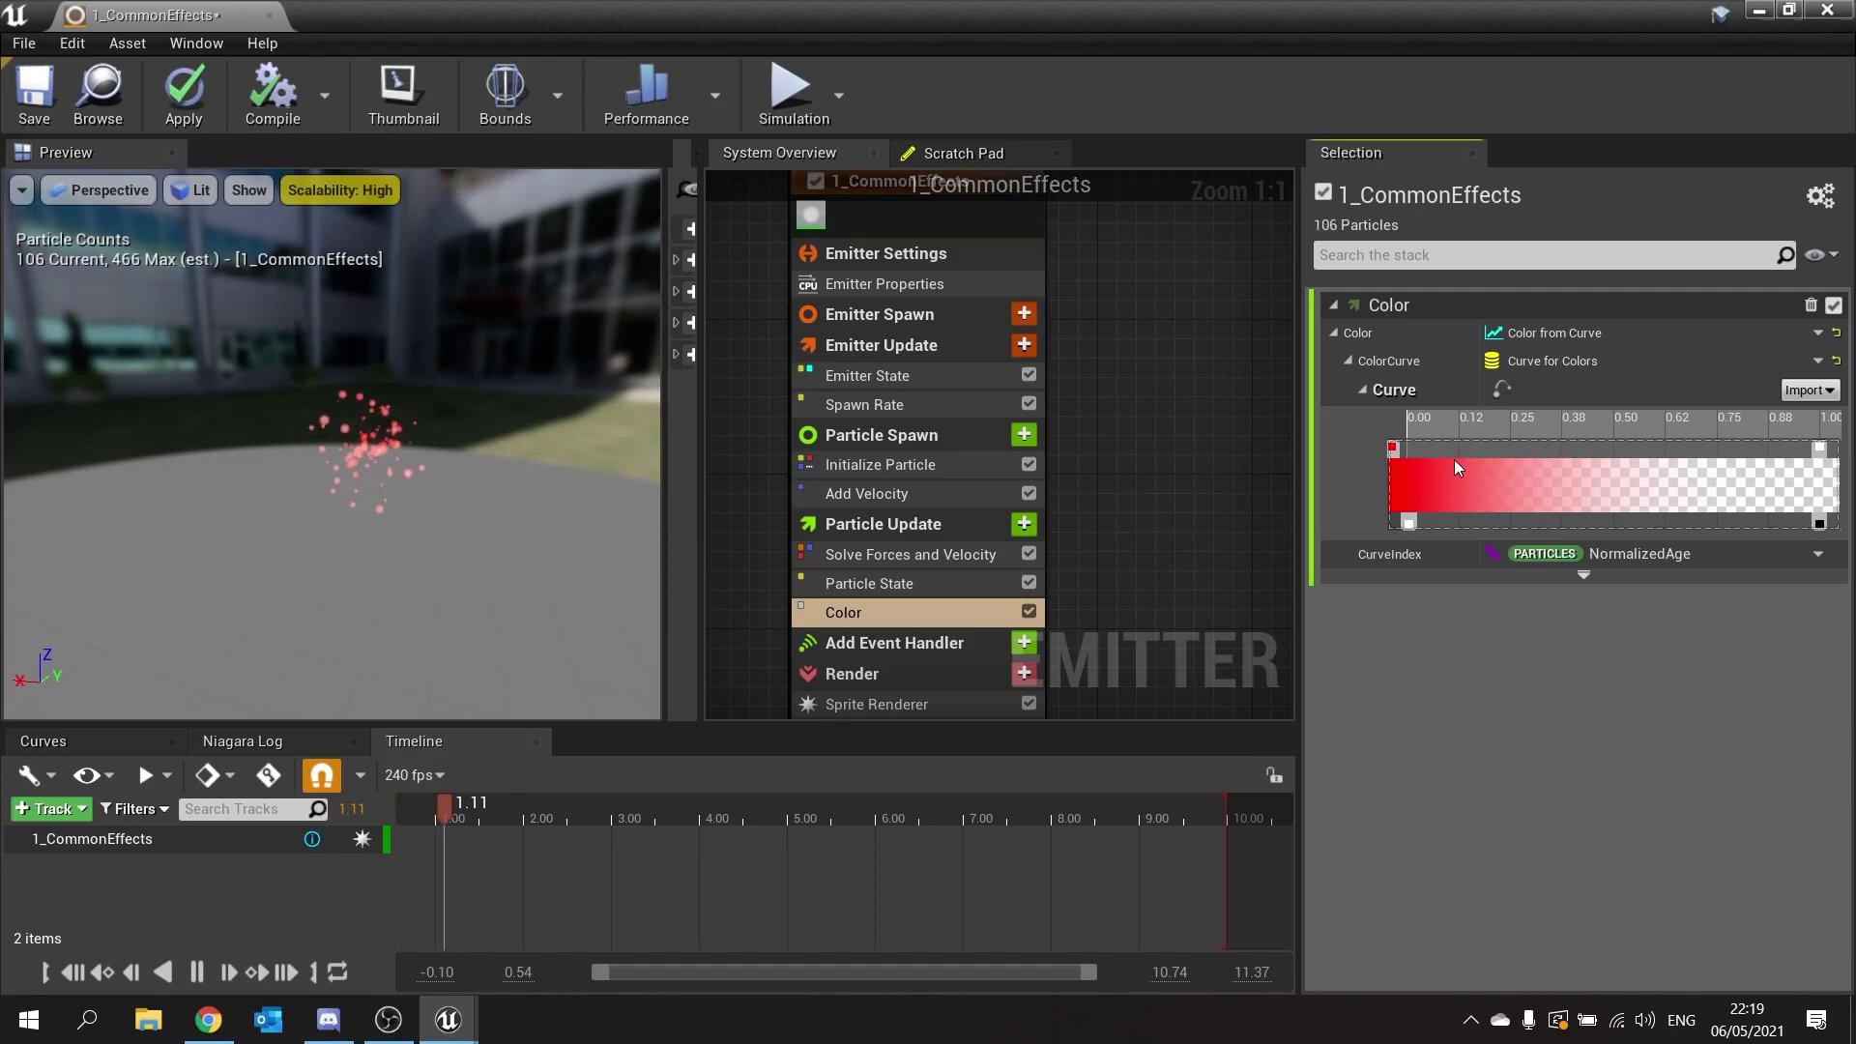
pyautogui.press('Delete')
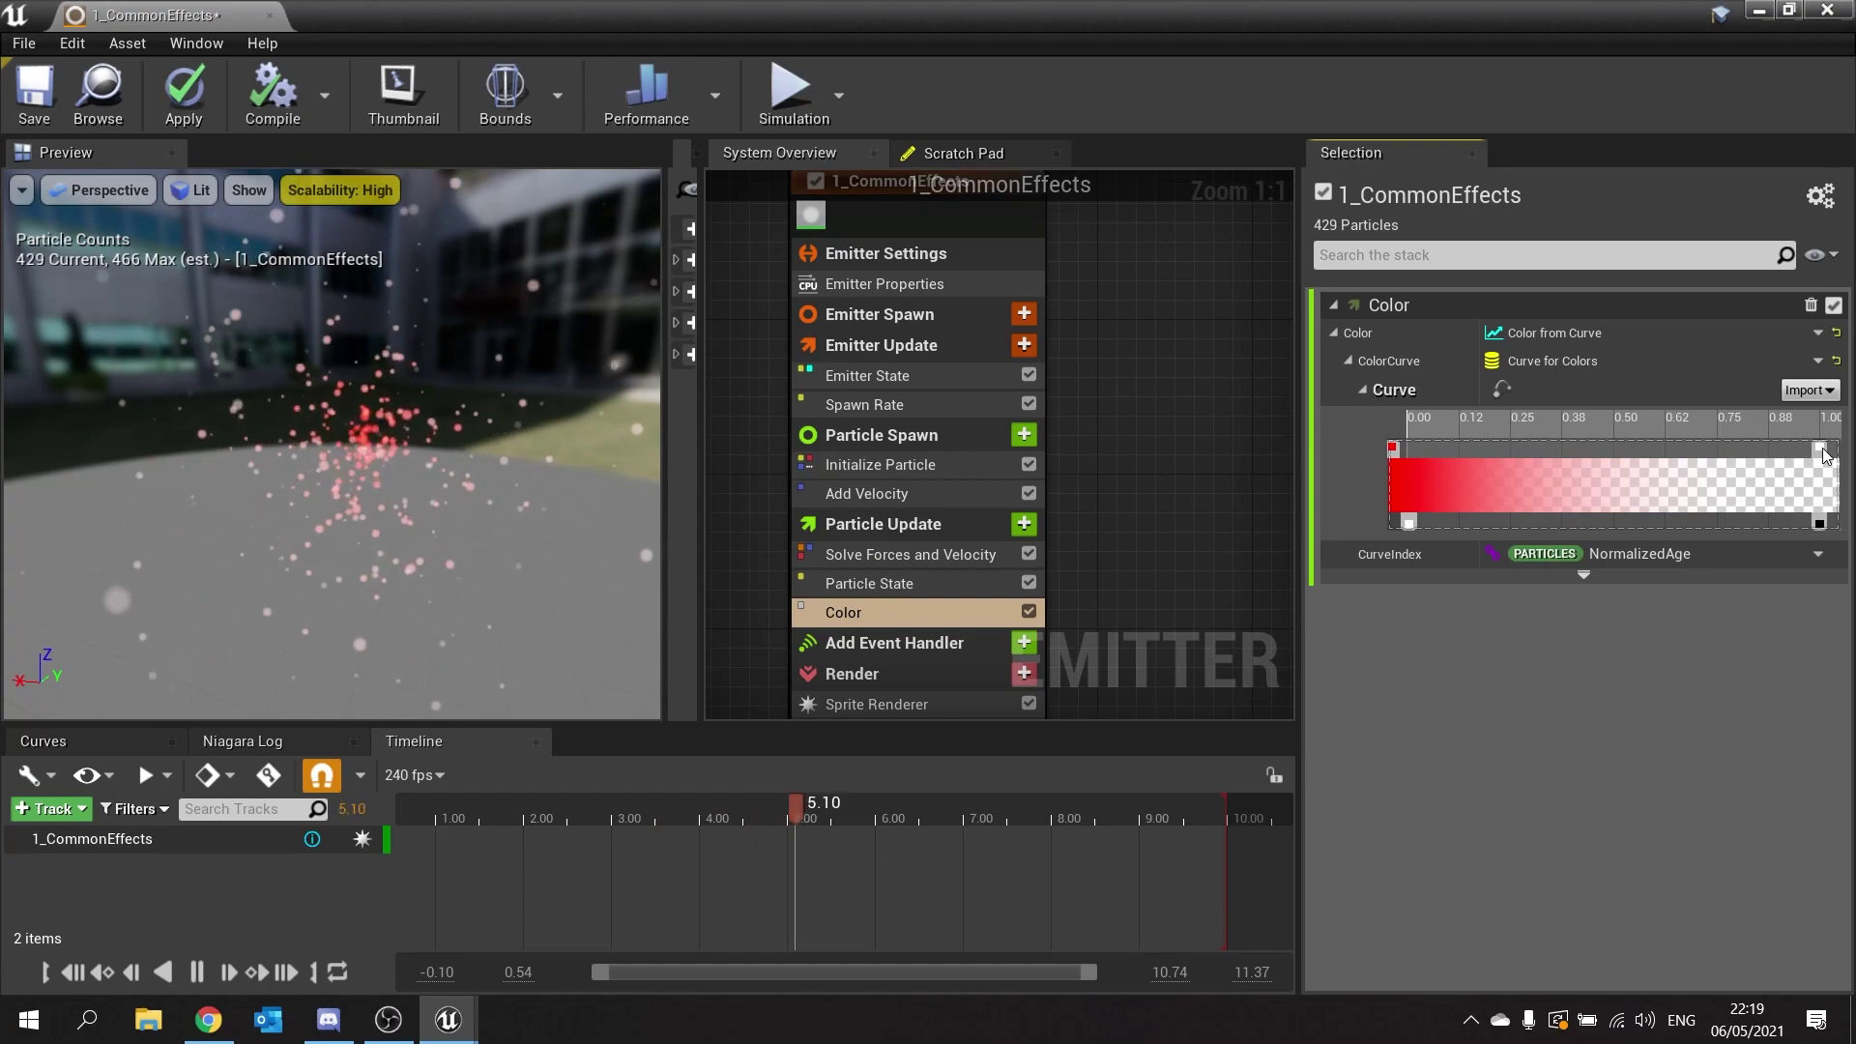
pyautogui.click(1605, 446)
pyautogui.doubleClick(1604, 446)
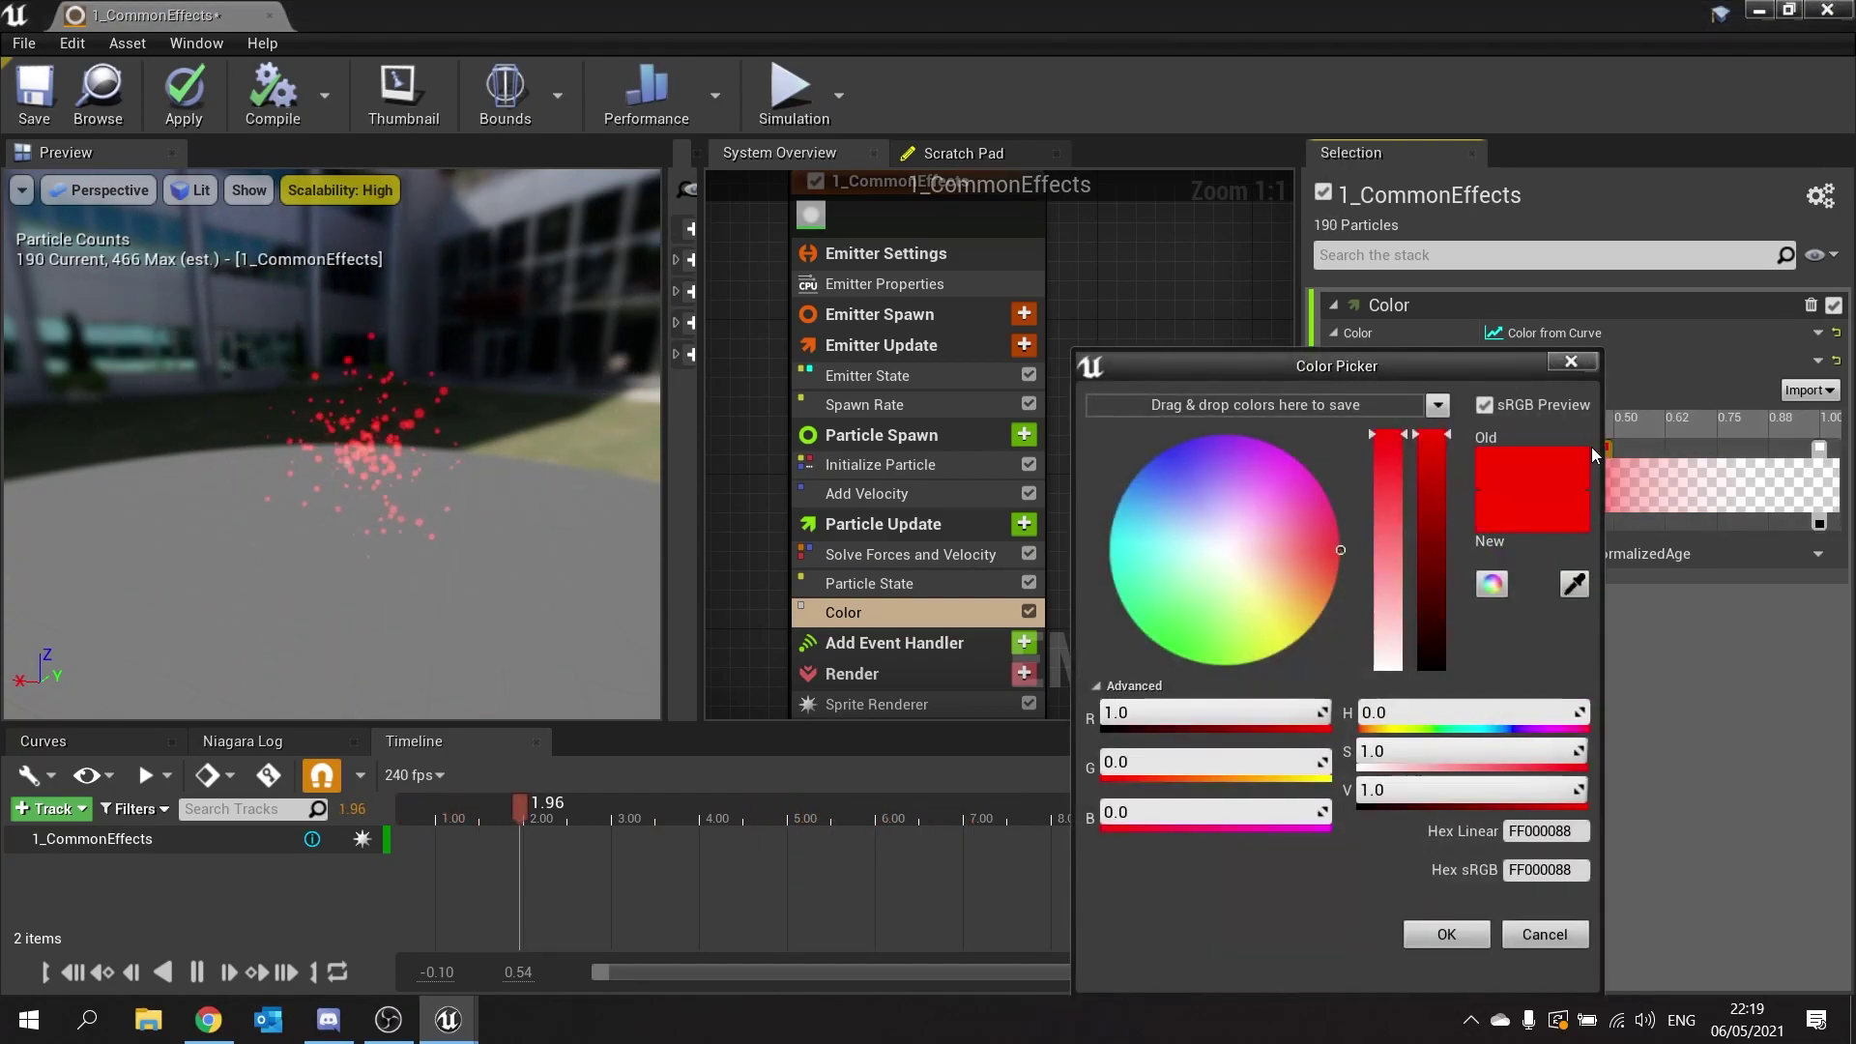
pyautogui.click(1260, 587)
pyautogui.moveTo(1263, 587)
pyautogui.mouseDown()
pyautogui.moveTo(1295, 642)
pyautogui.moveTo(1227, 667)
pyautogui.mouseUp()
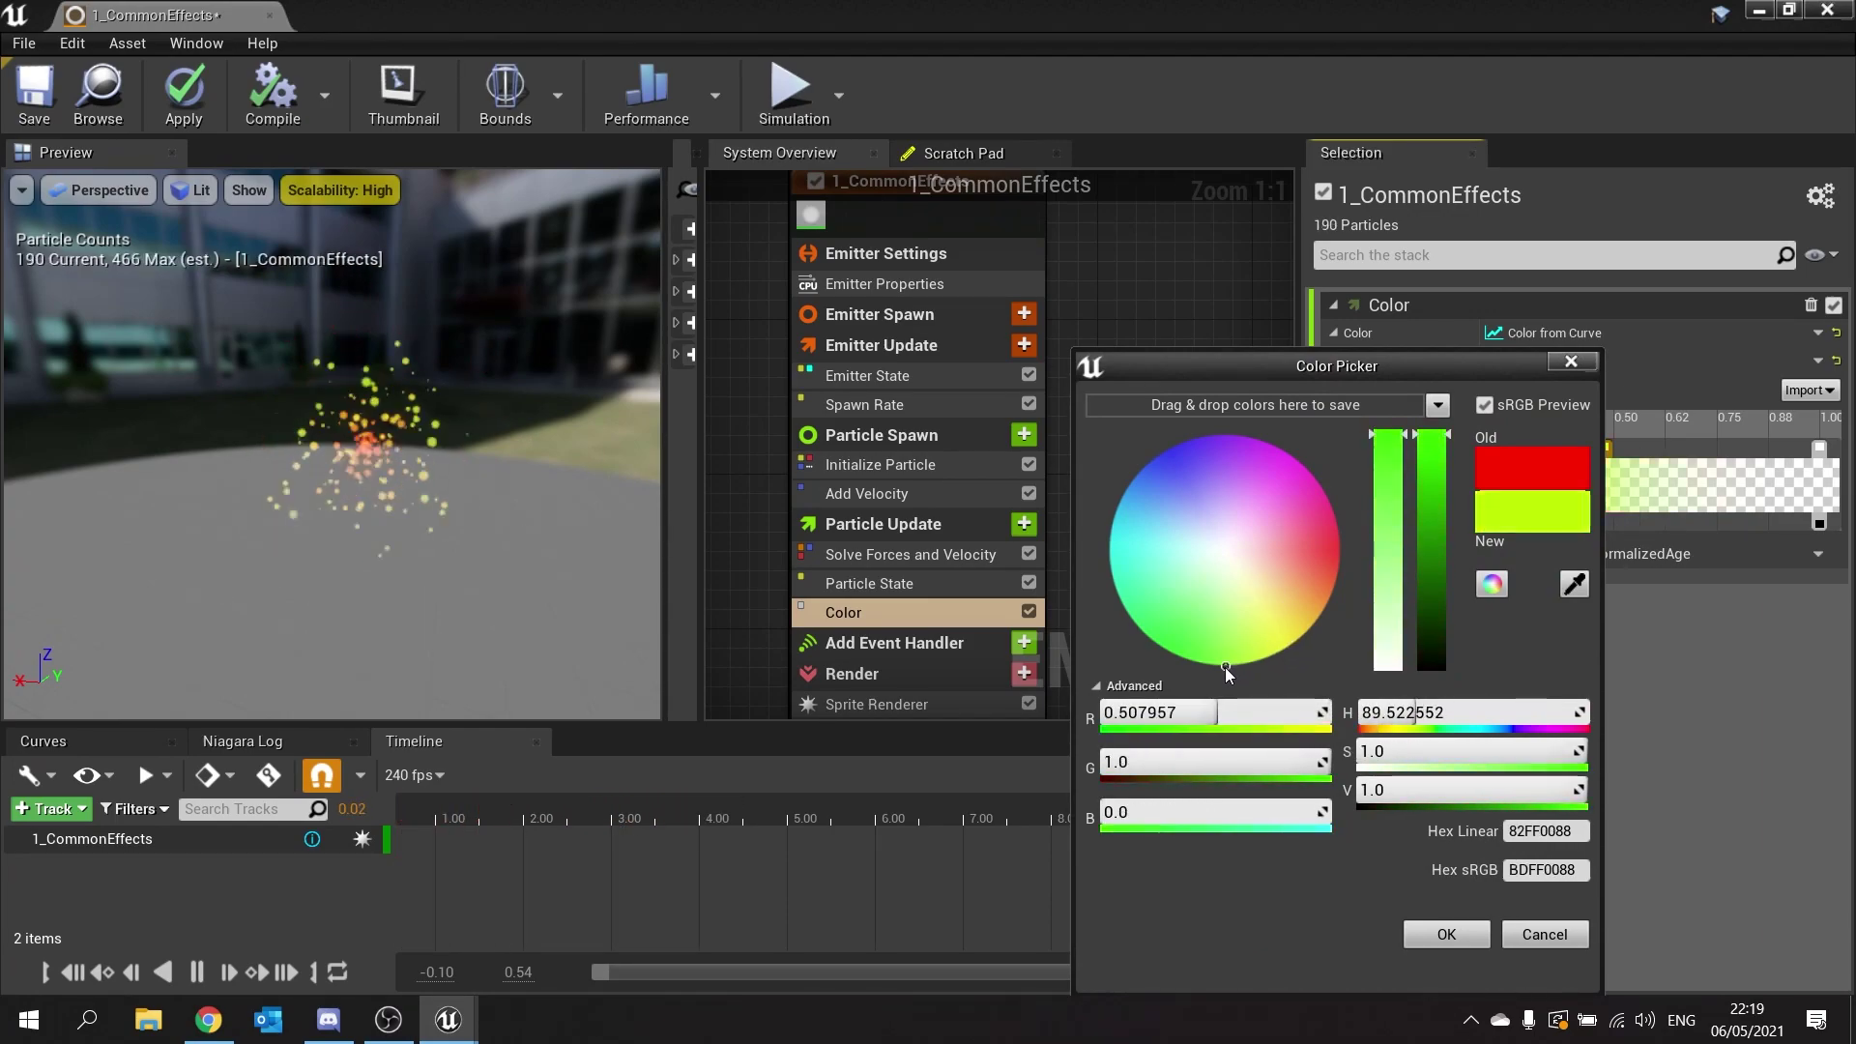
pyautogui.click(1475, 934)
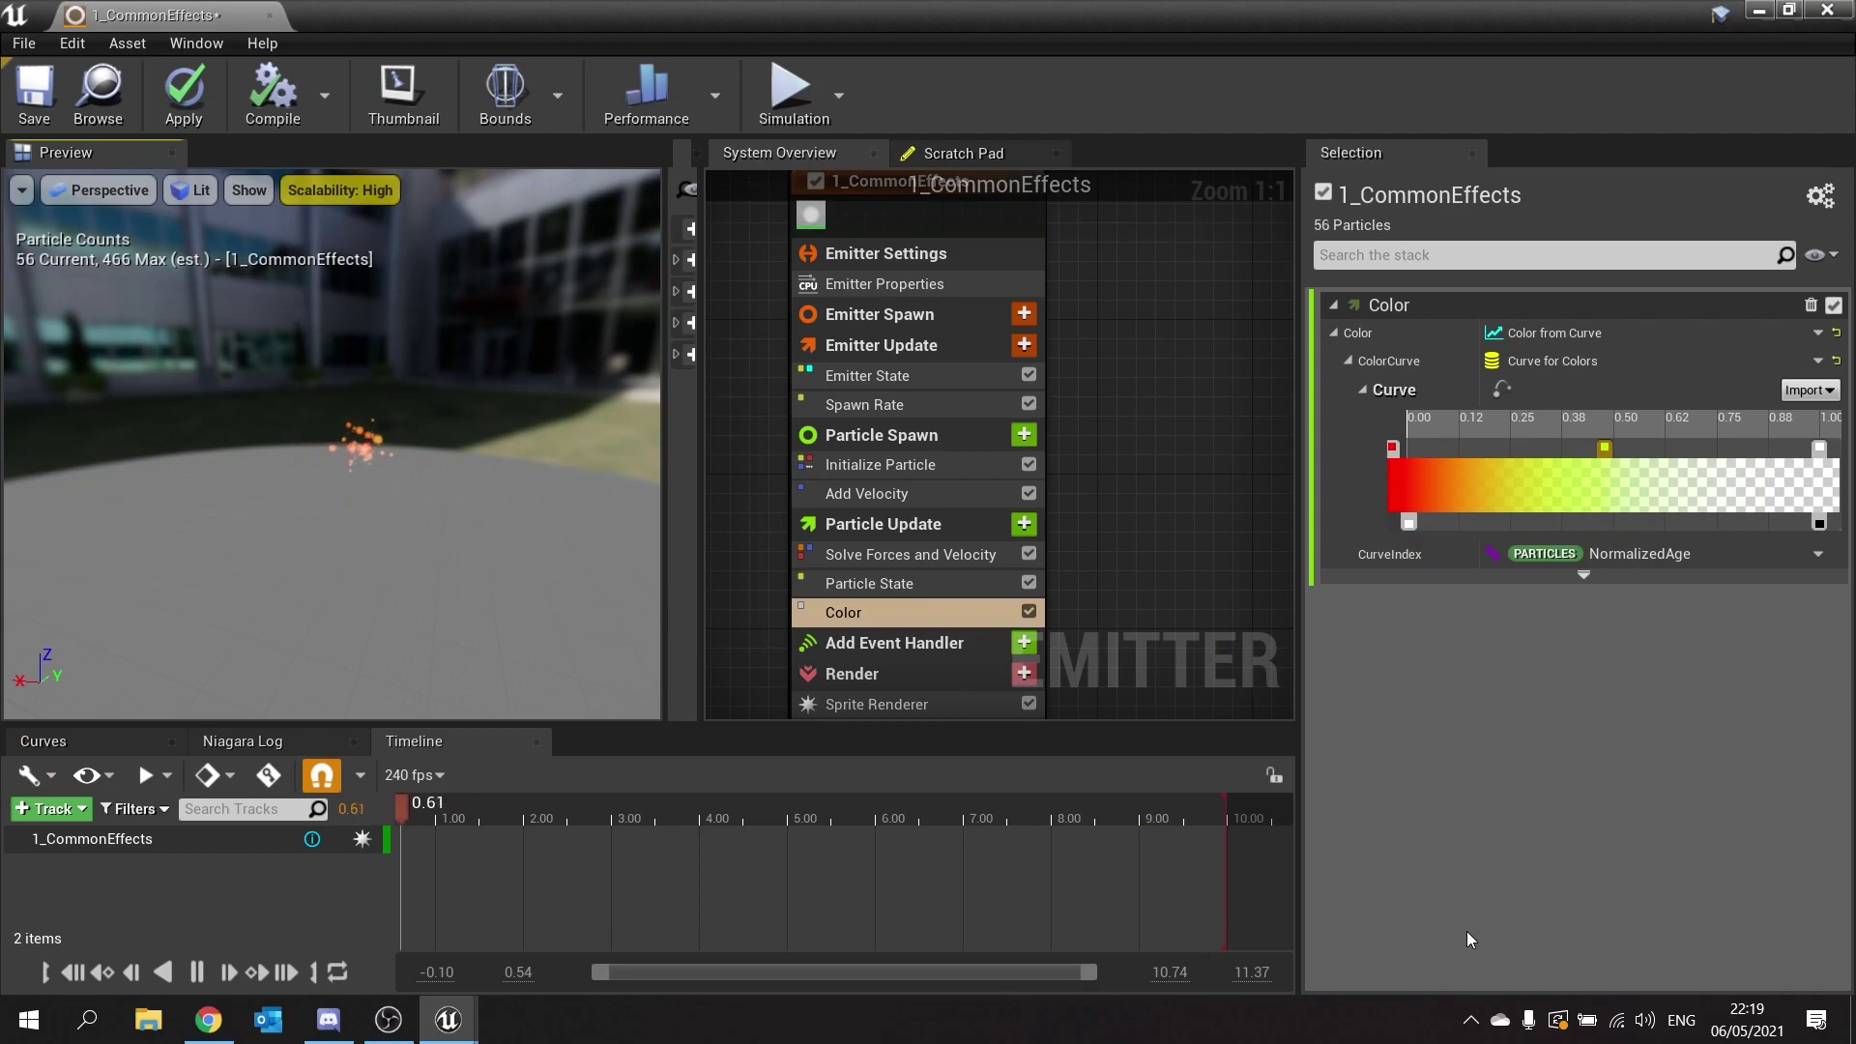
# Slide the opacity stop toward the gradient's middle, near 0.38, and reposition the emitter stack in view.
pyautogui.moveTo(386, 435); pyautogui.dragTo(193, 377)
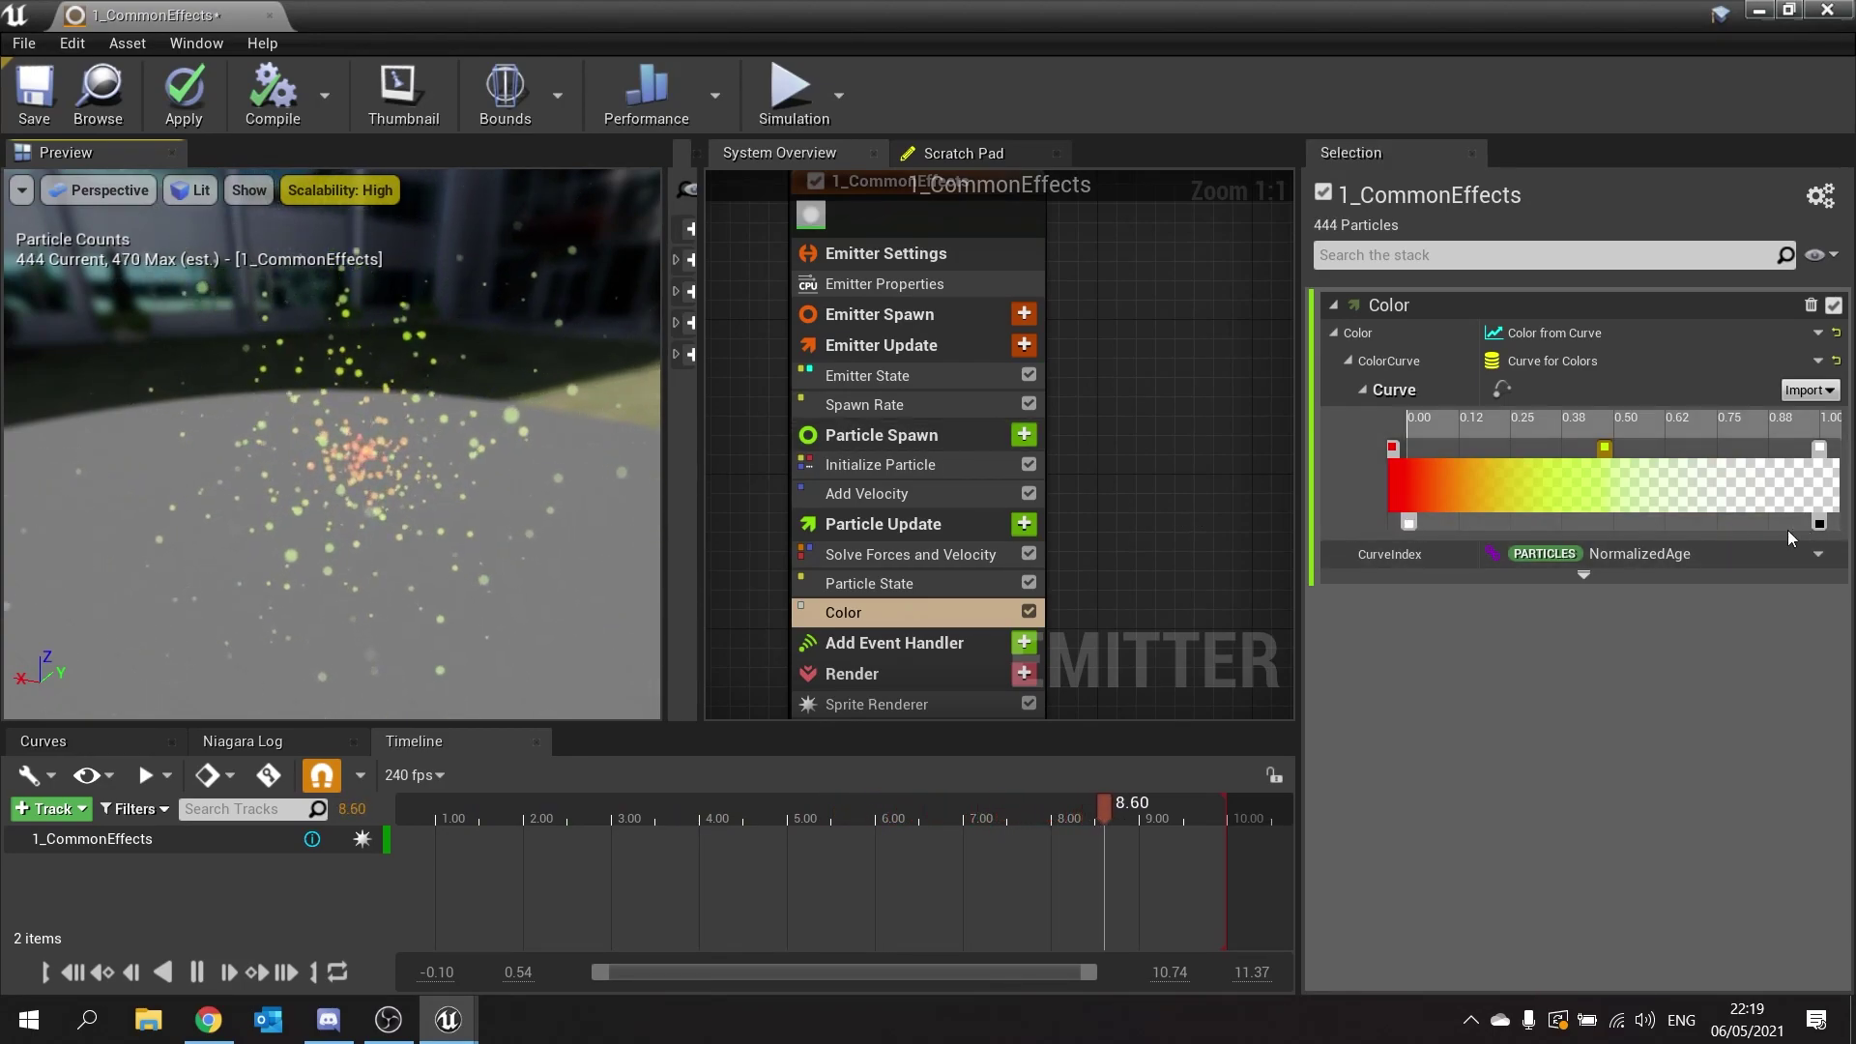
pyautogui.moveTo(1410, 524)
pyautogui.mouseDown()
pyautogui.moveTo(1563, 524)
pyautogui.moveTo(1441, 523)
pyautogui.mouseUp()
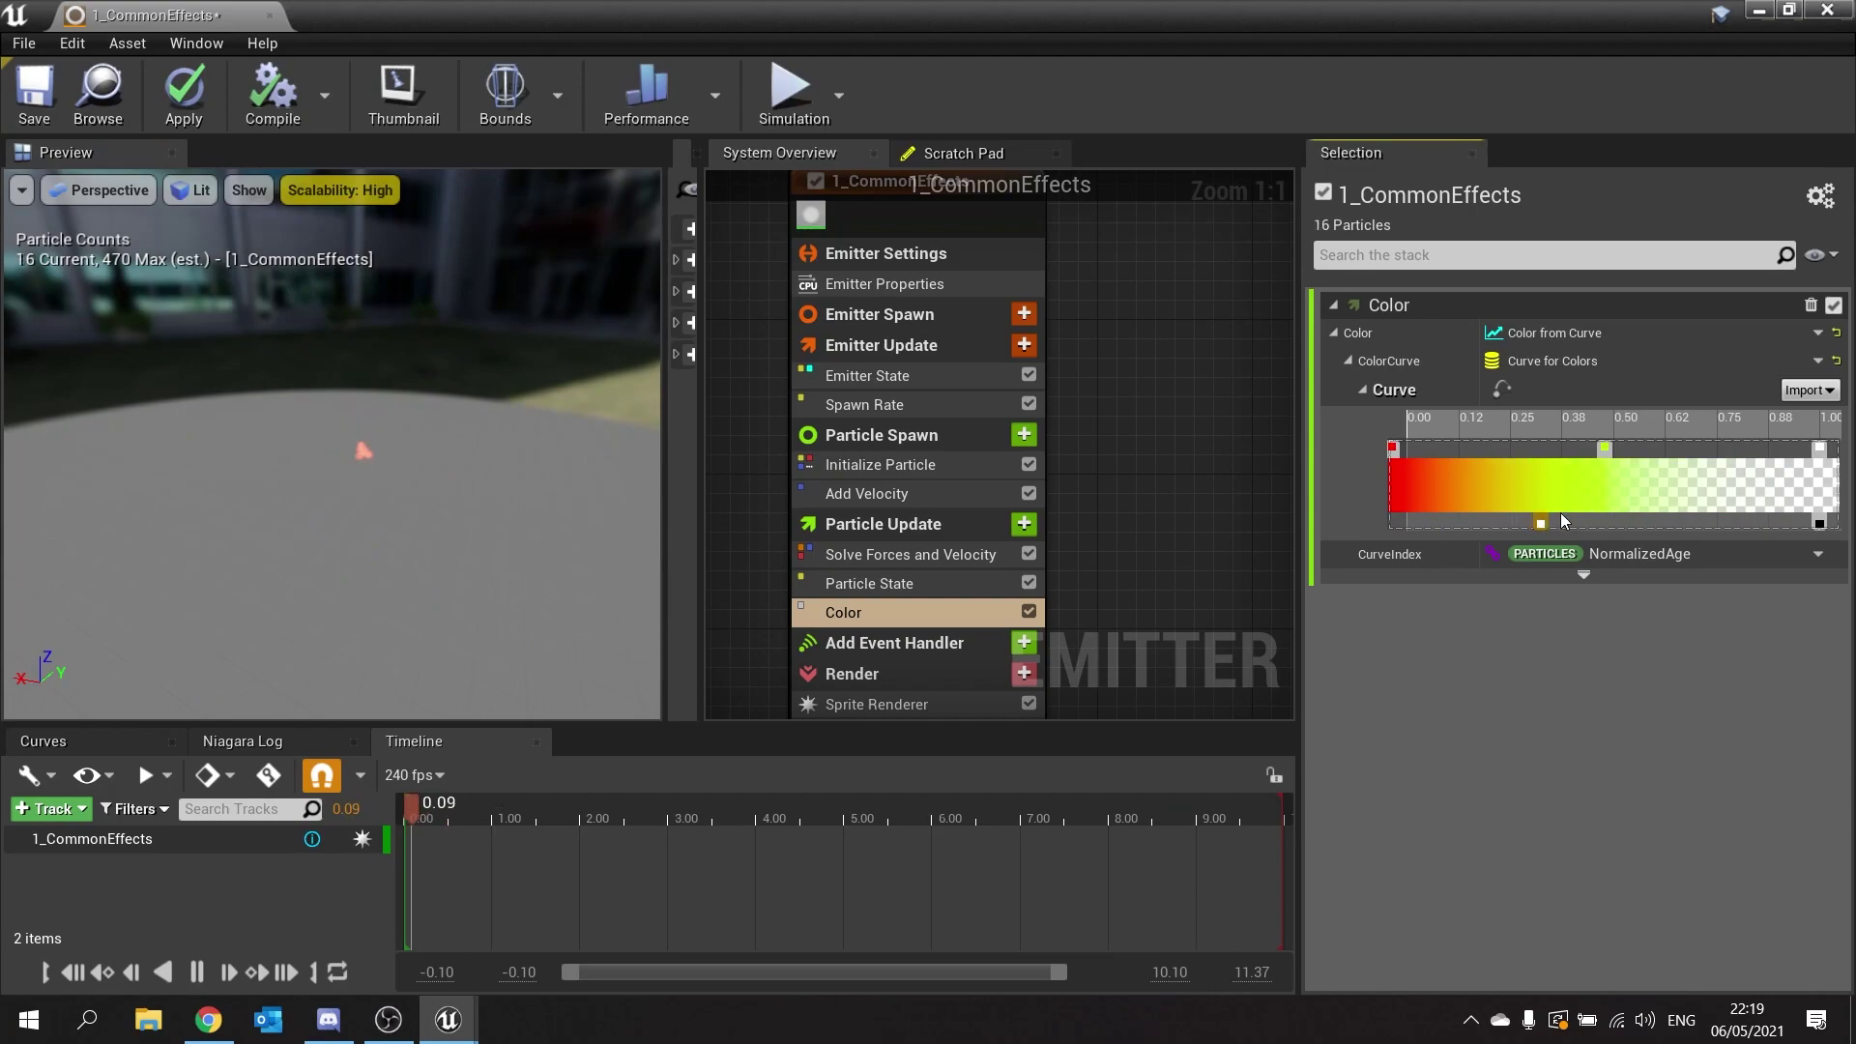
pyautogui.click(1585, 520)
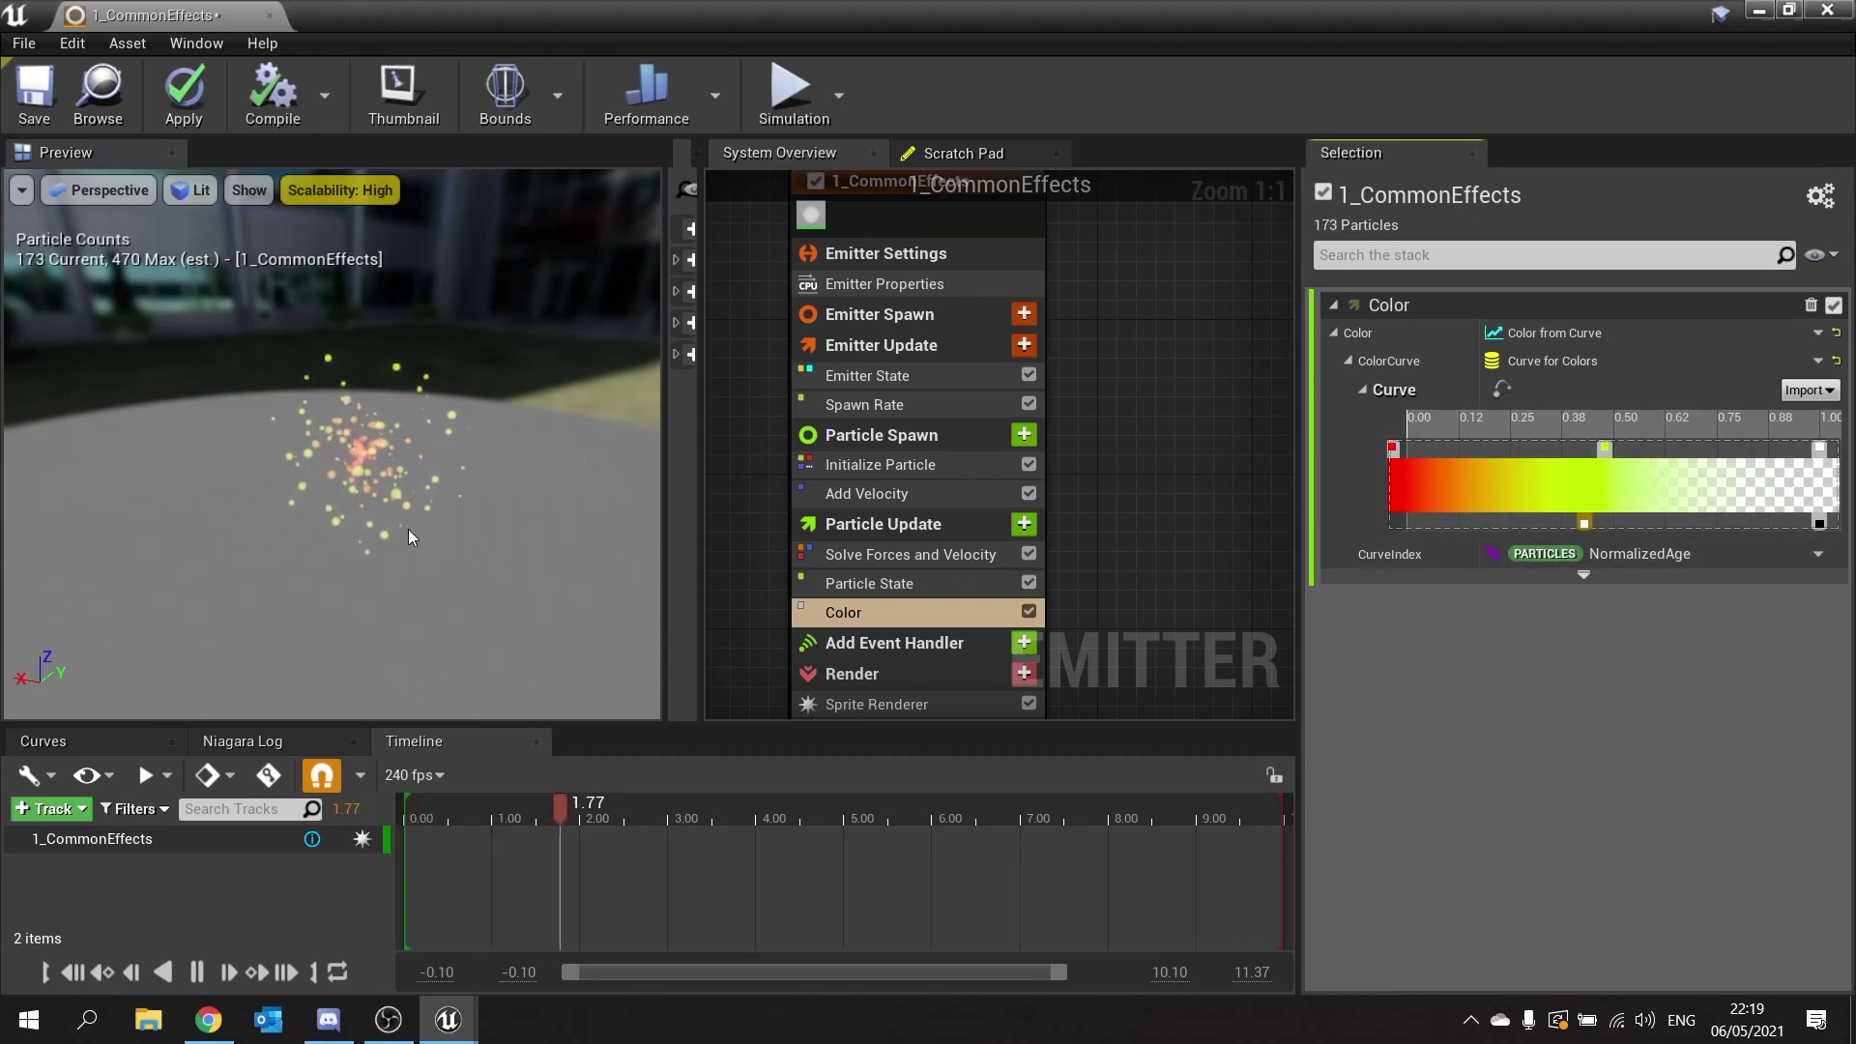
pyautogui.moveTo(431, 543)
pyautogui.mouseDown()
pyautogui.moveTo(431, 517)
pyautogui.moveTo(319, 500)
pyautogui.moveTo(451, 532)
pyautogui.mouseUp()
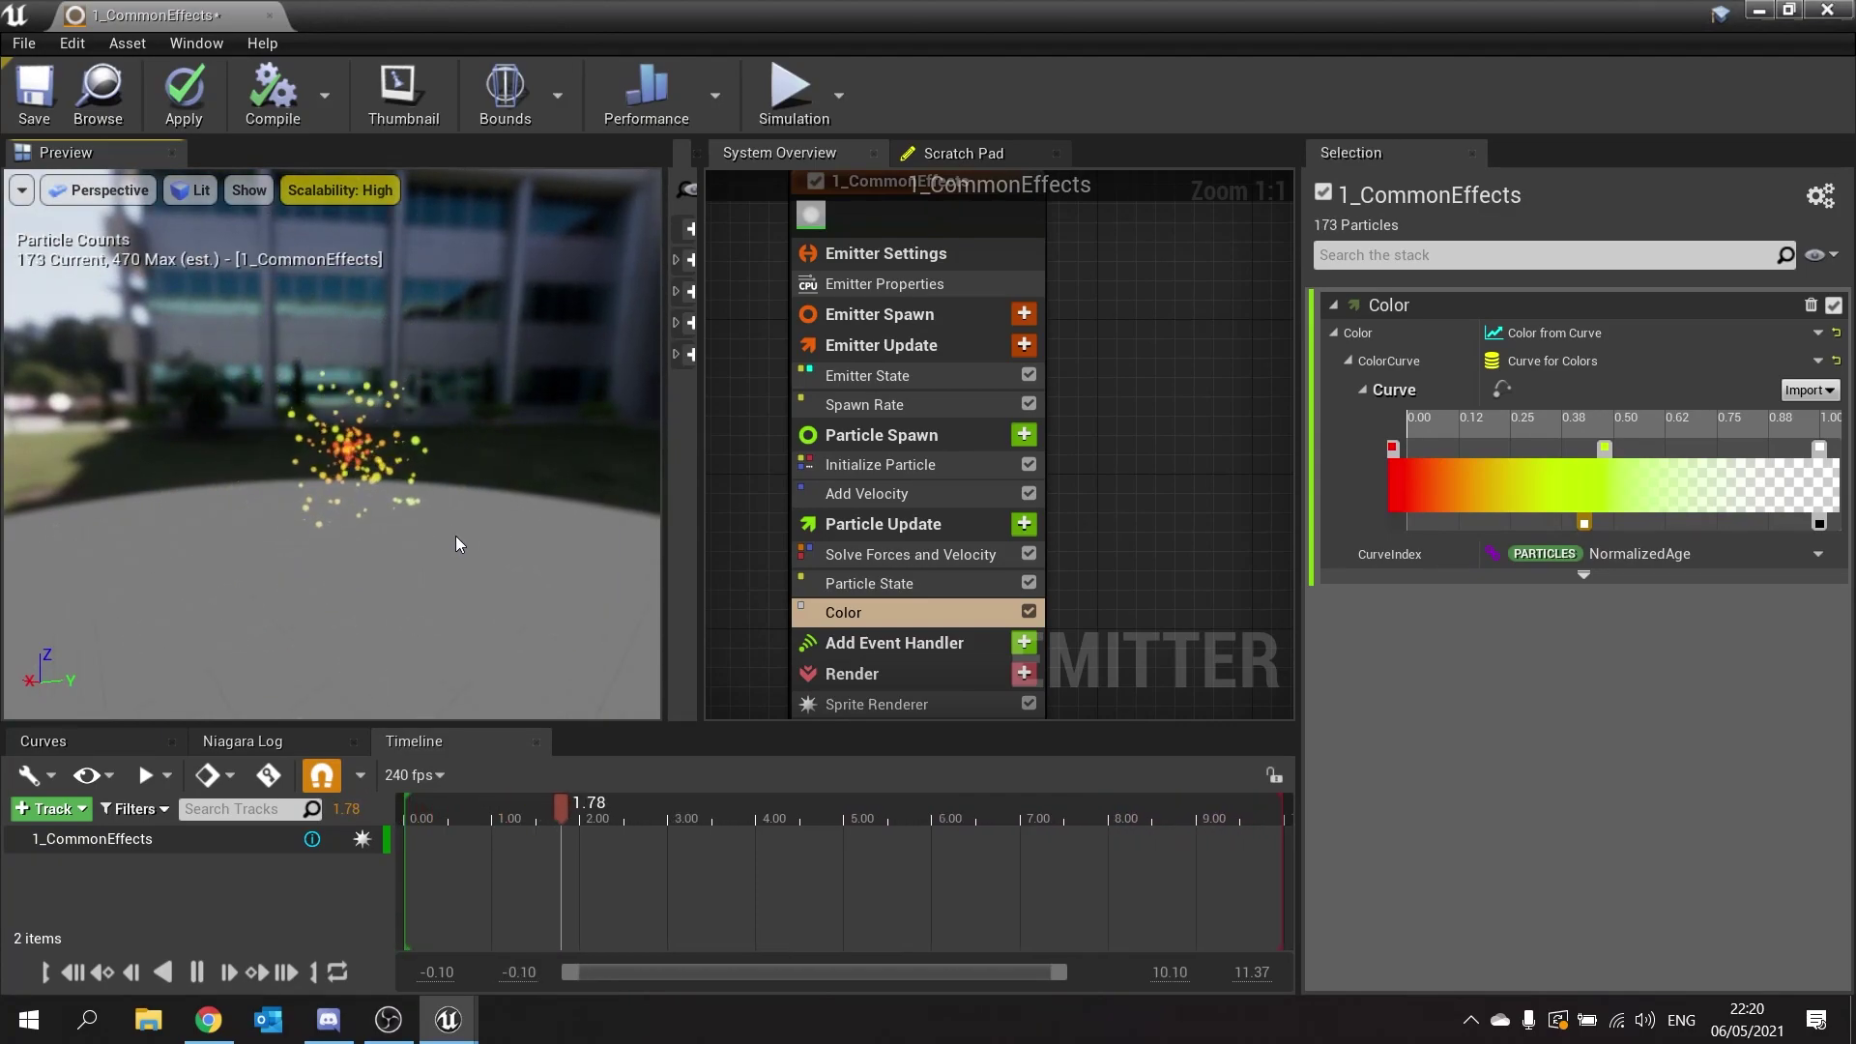
pyautogui.moveTo(1110, 617); pyautogui.dragTo(1120, 467, button='right')
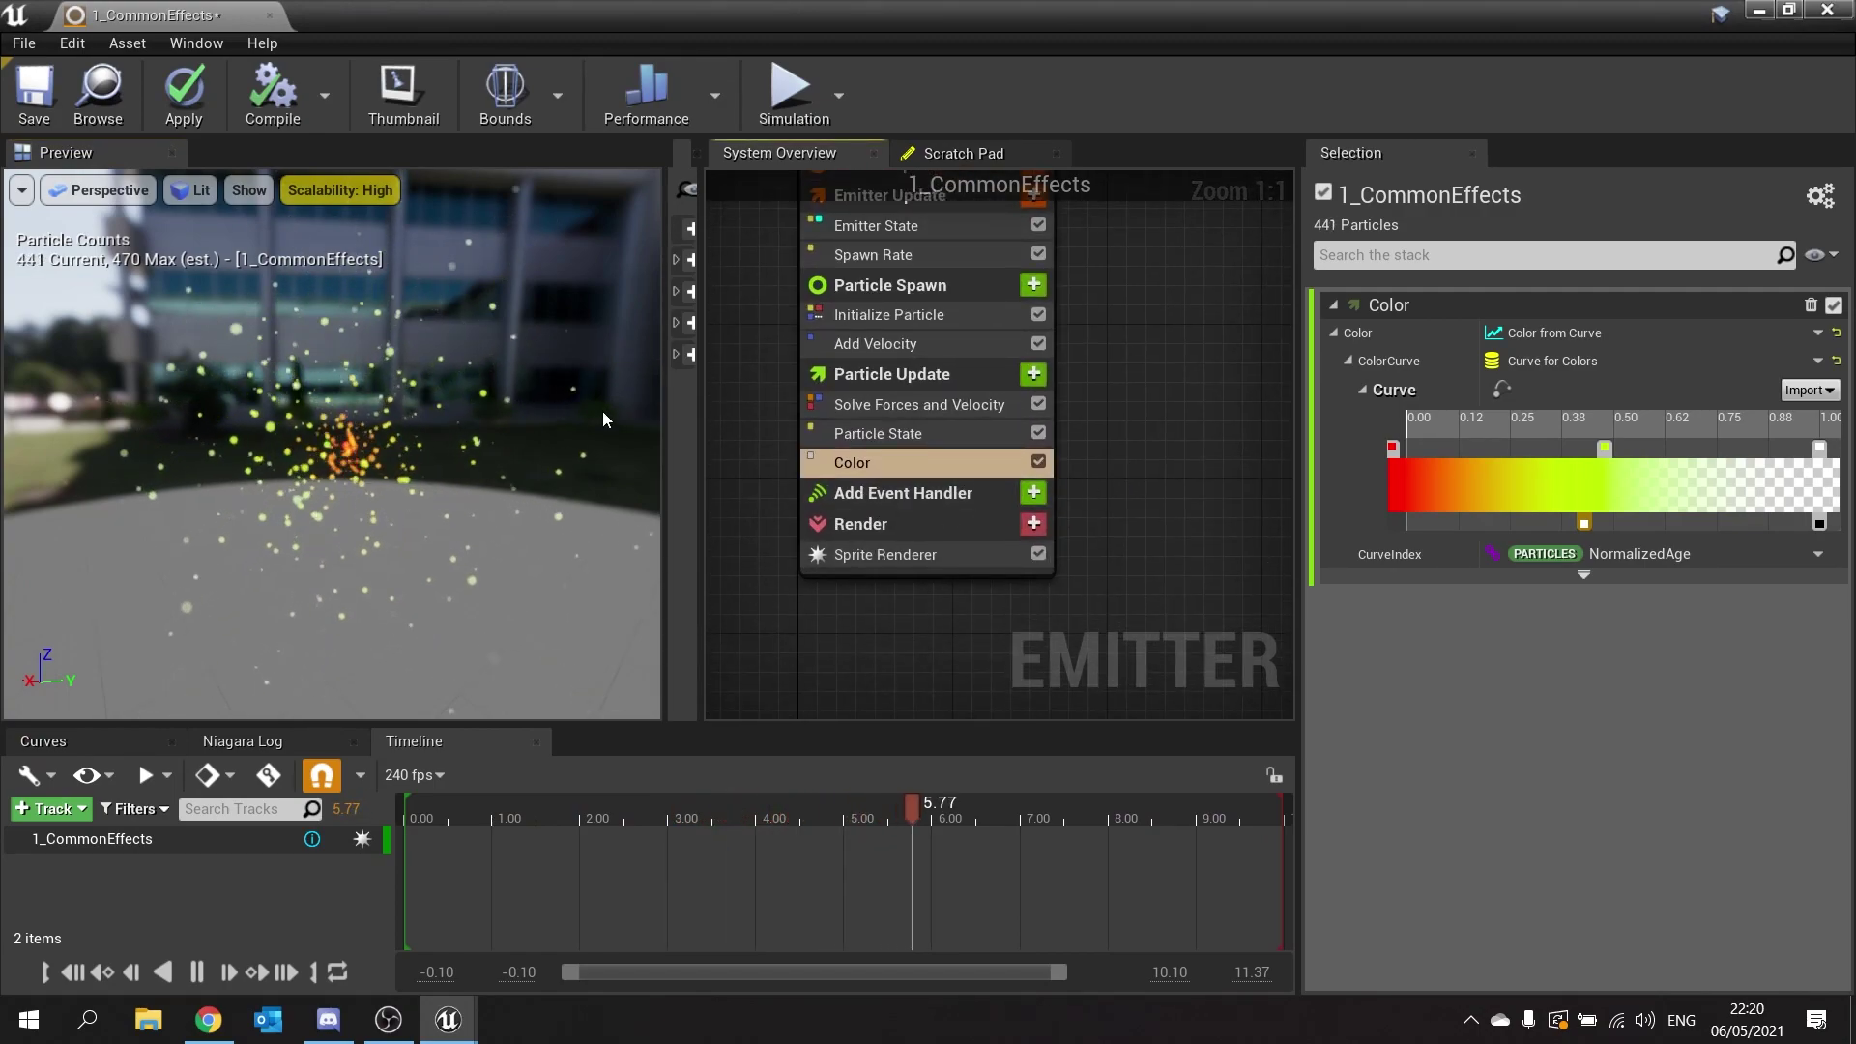
pyautogui.moveTo(1122, 445); pyautogui.dragTo(1159, 471, button='right')
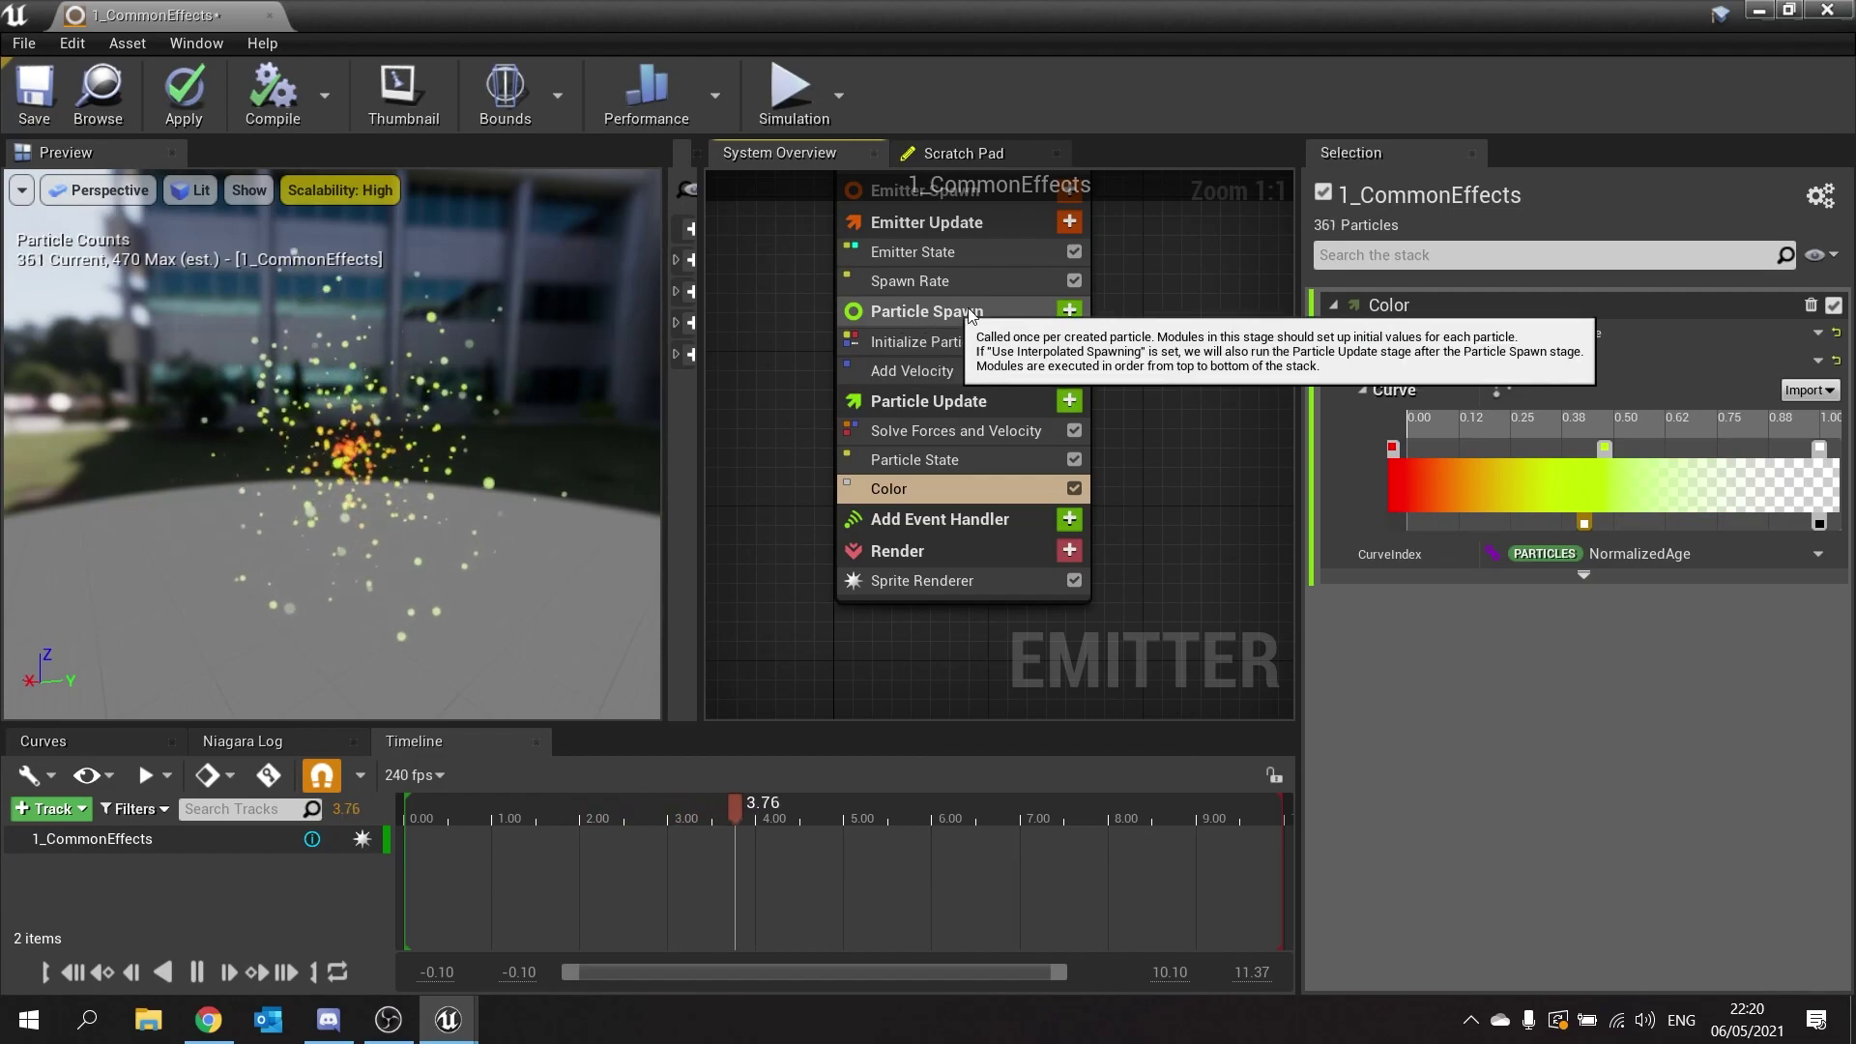
# Add a Sphere Location module (radius 100.0) to Particle Spawn via a 'loca' search.
pyautogui.click(1070, 311)
pyautogui.write('l')
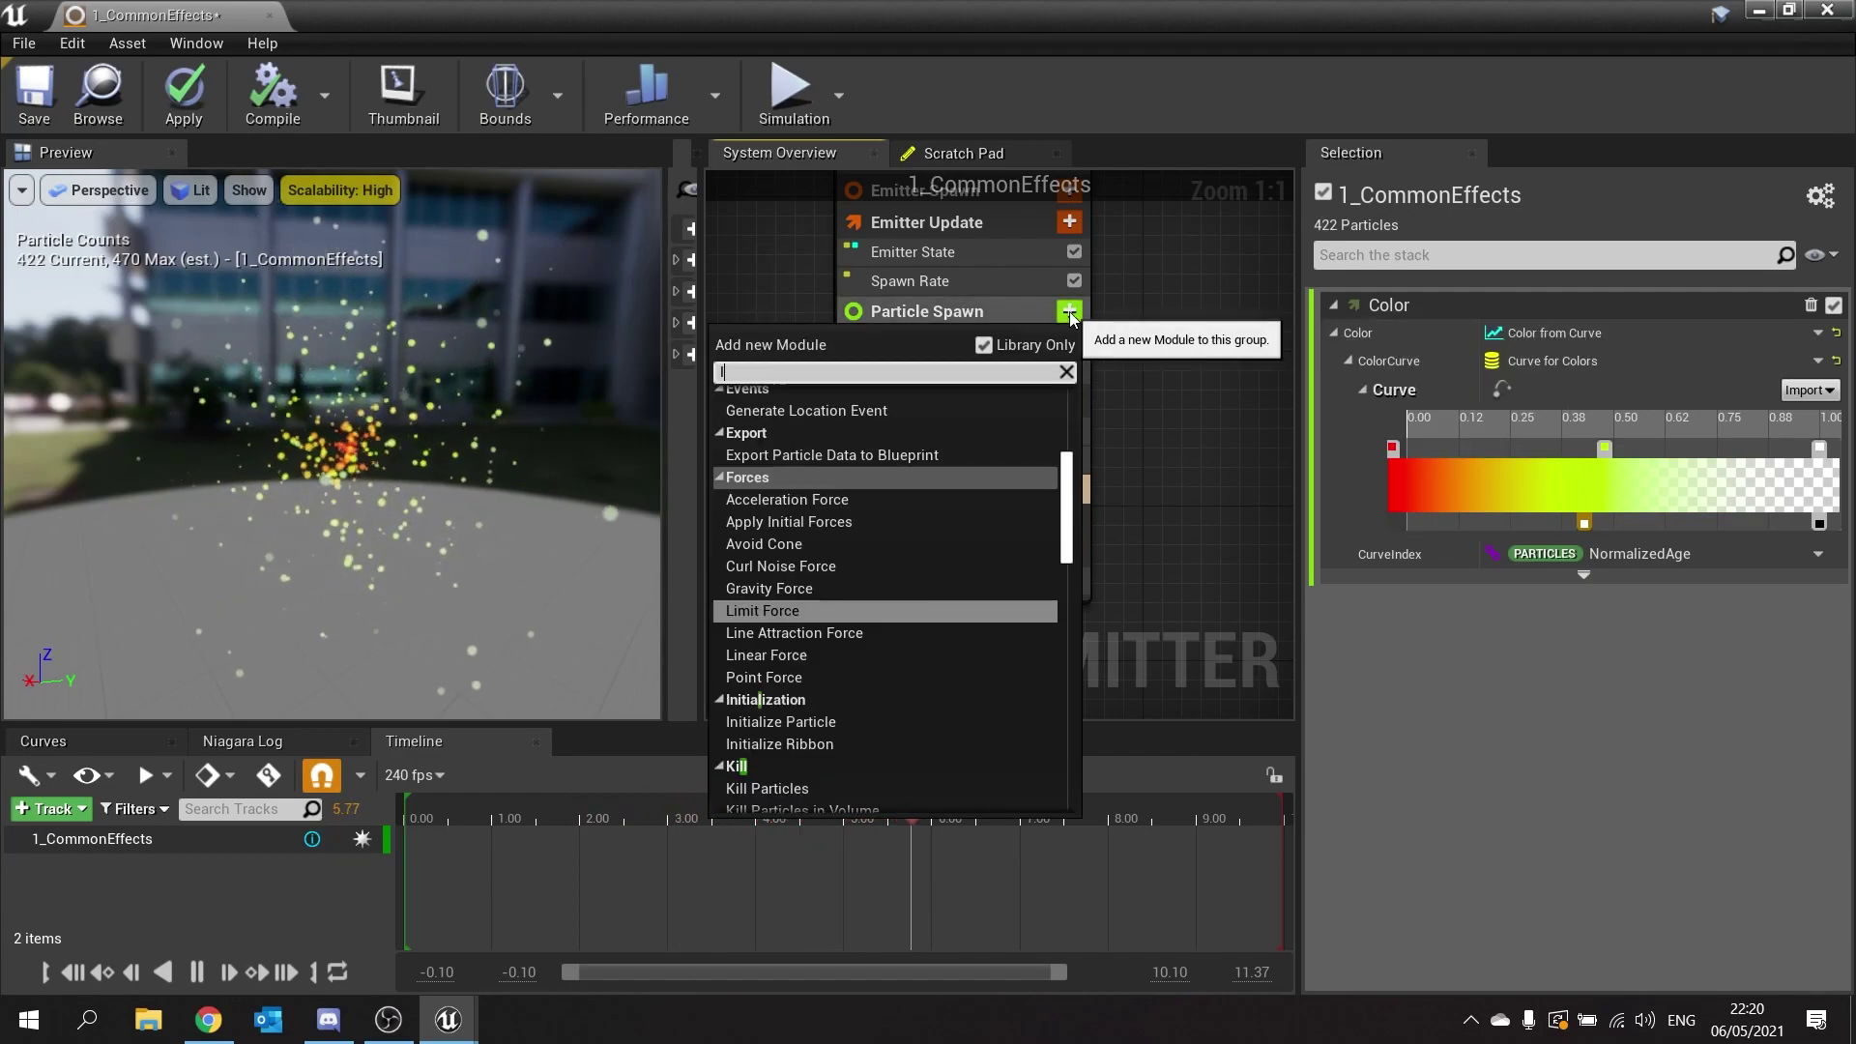
pyautogui.write('oca')
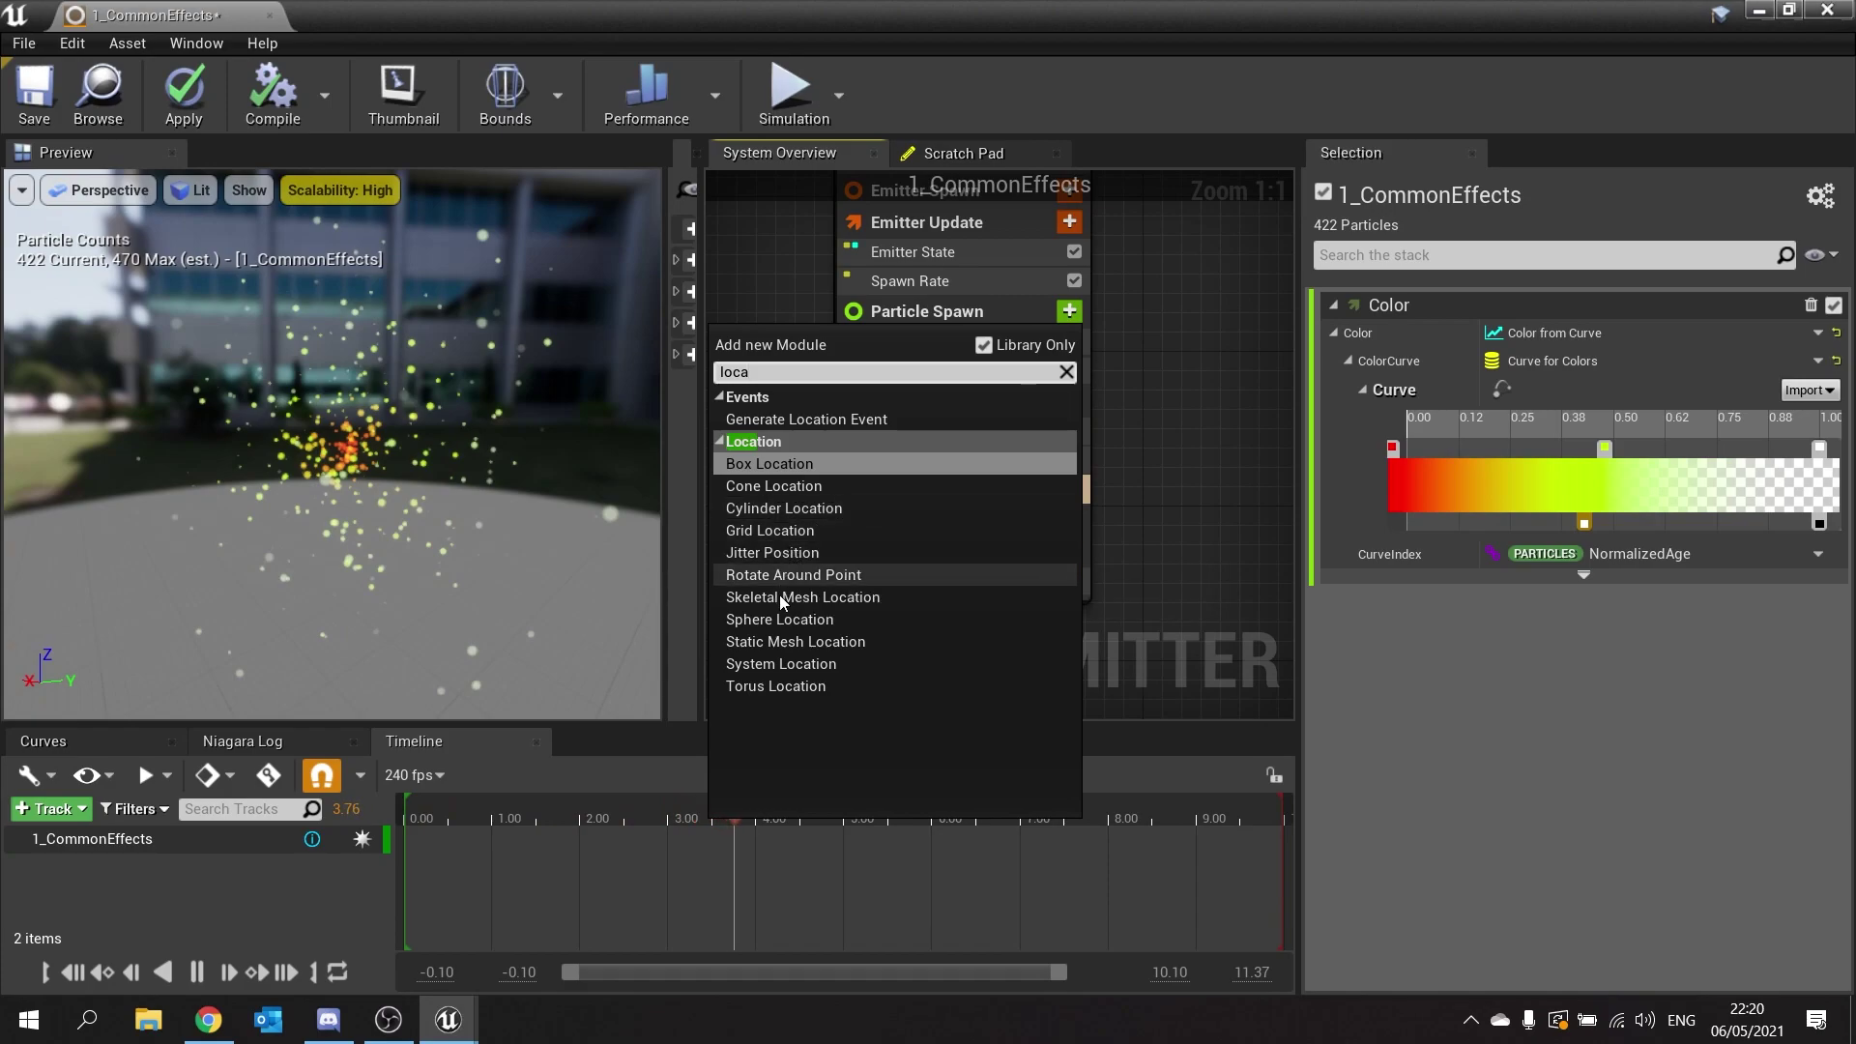
pyautogui.click(781, 629)
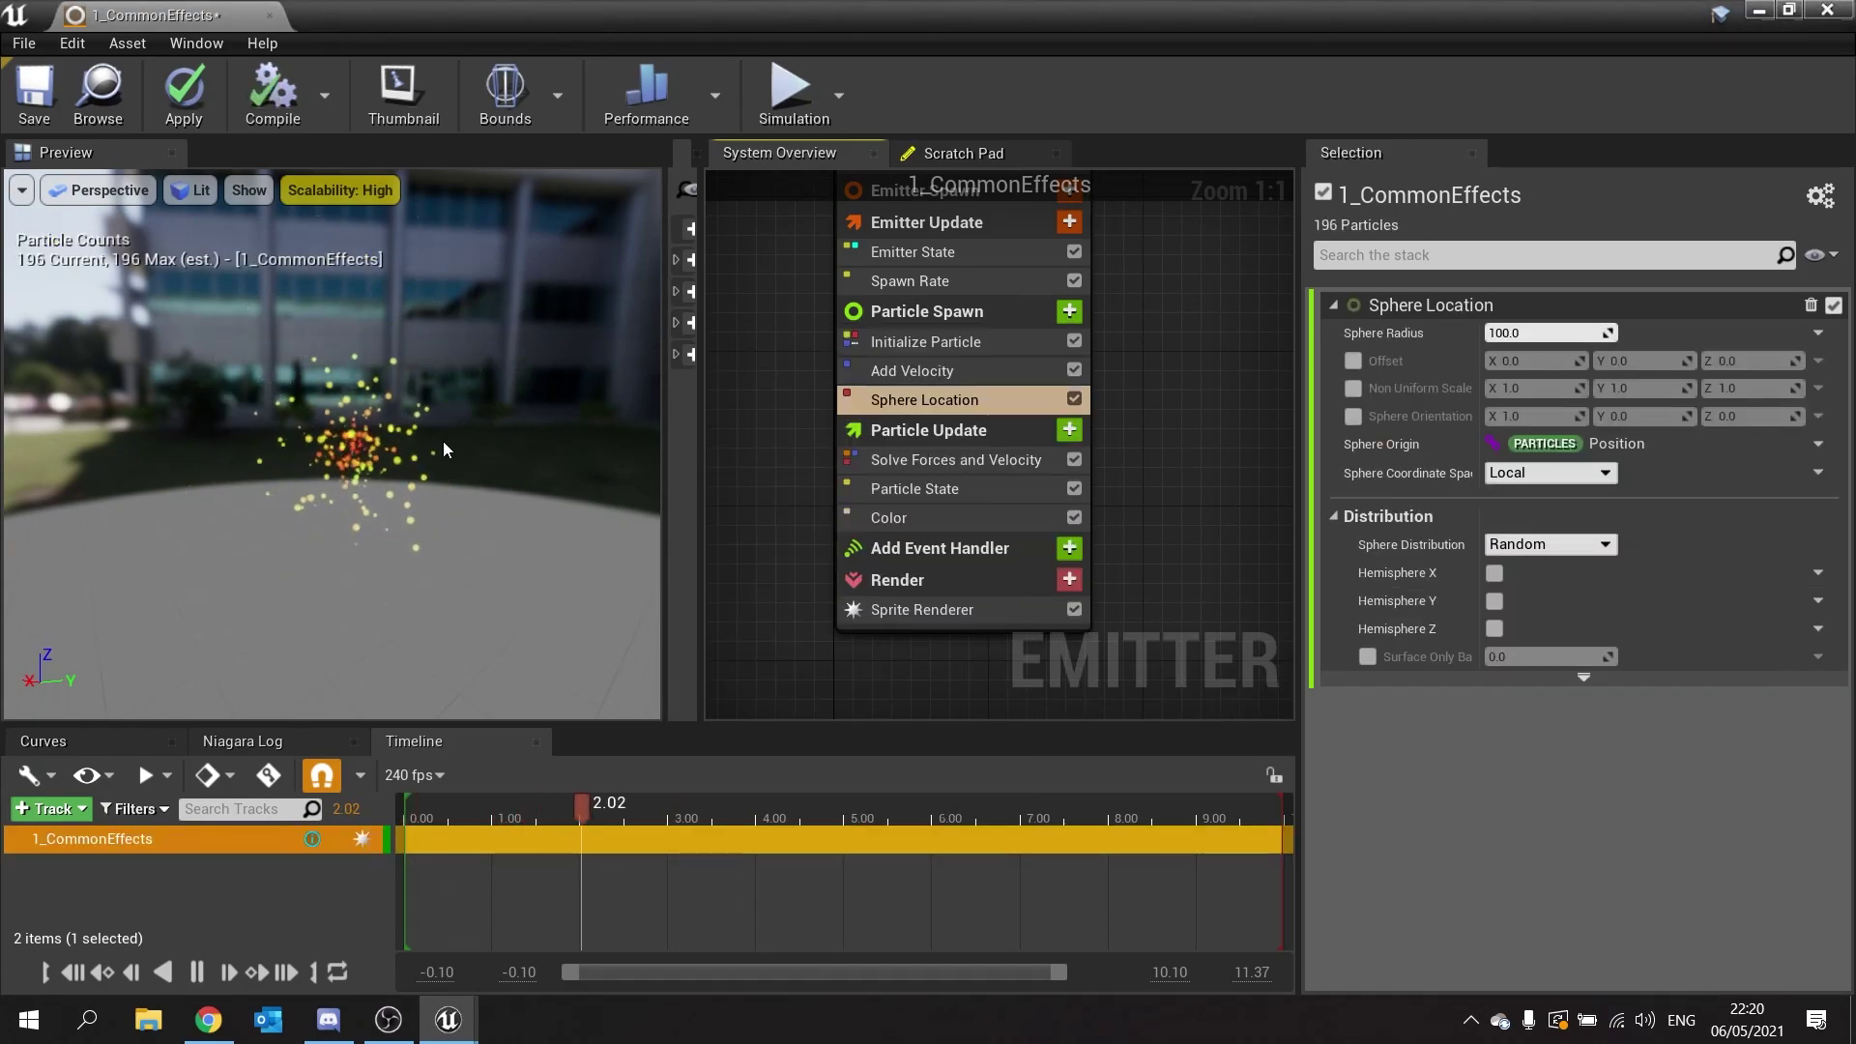
pyautogui.moveTo(443, 450); pyautogui.dragTo(358, 441)
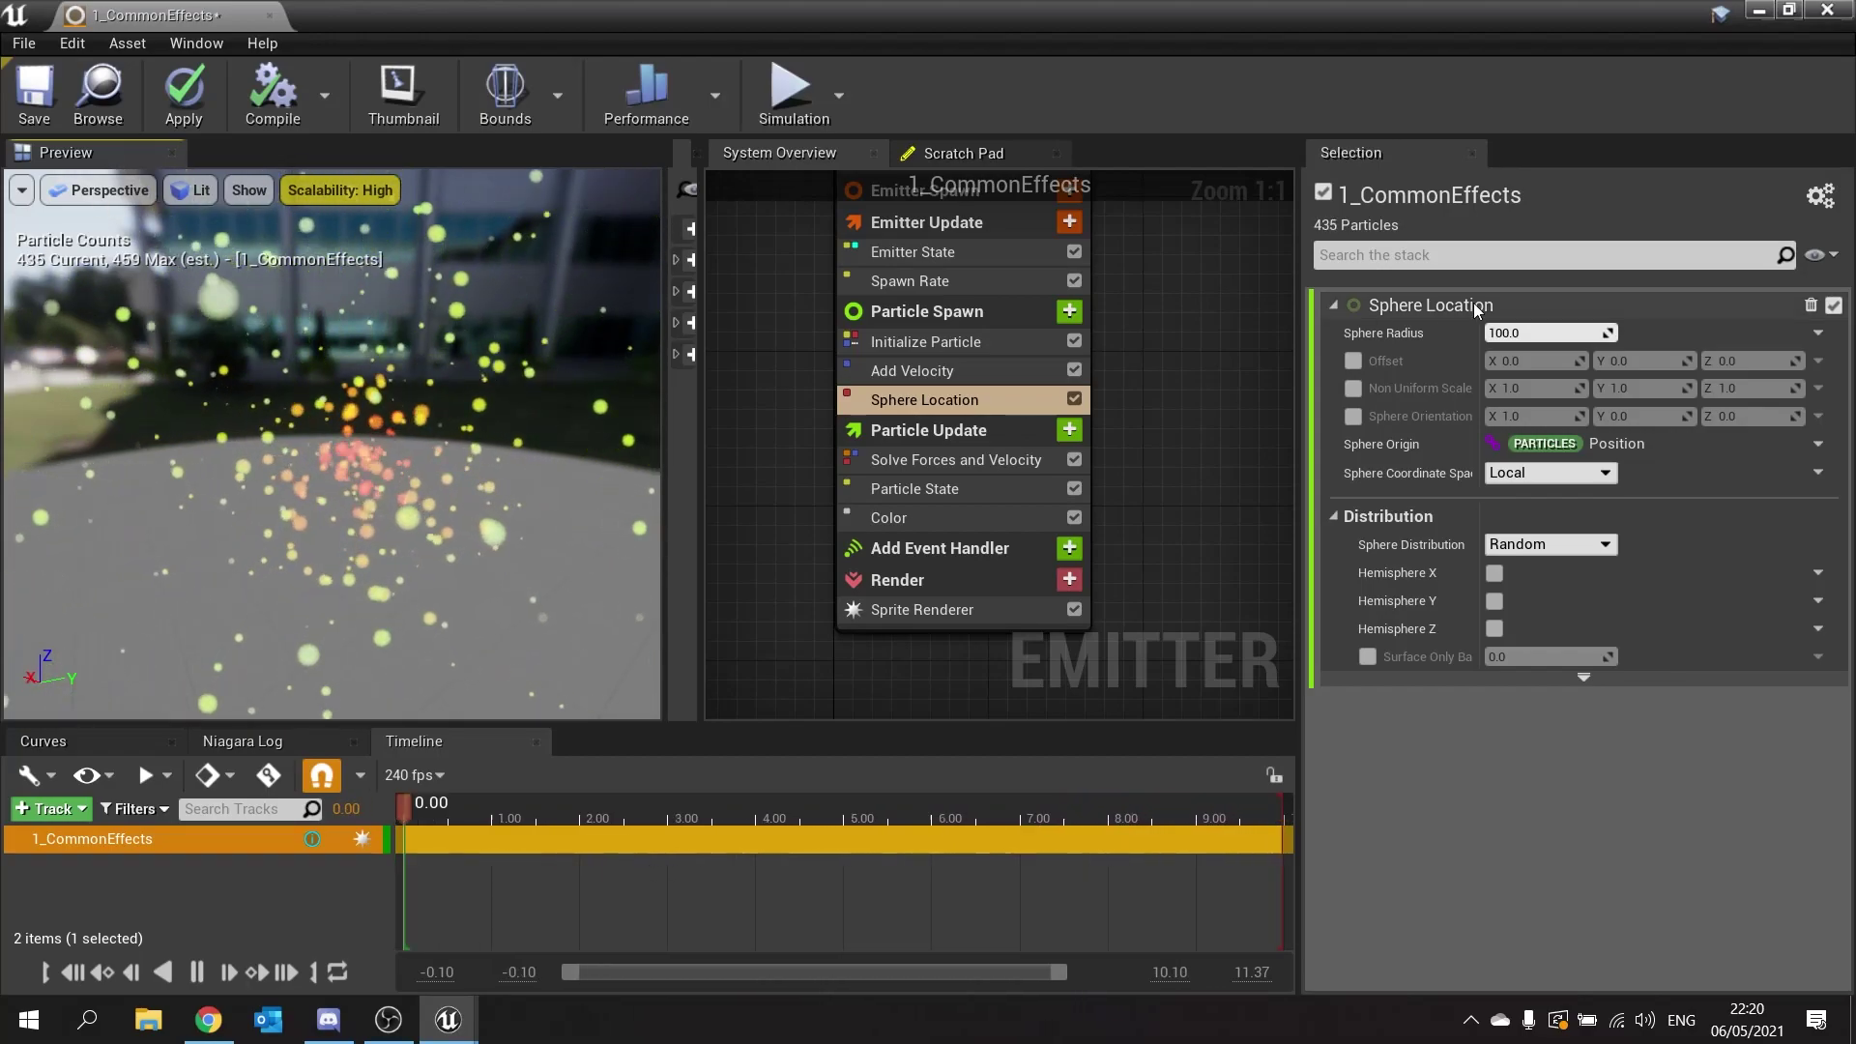
# Change Sphere Location's Sphere Radius from 100 to 300.
pyautogui.click(1523, 333)
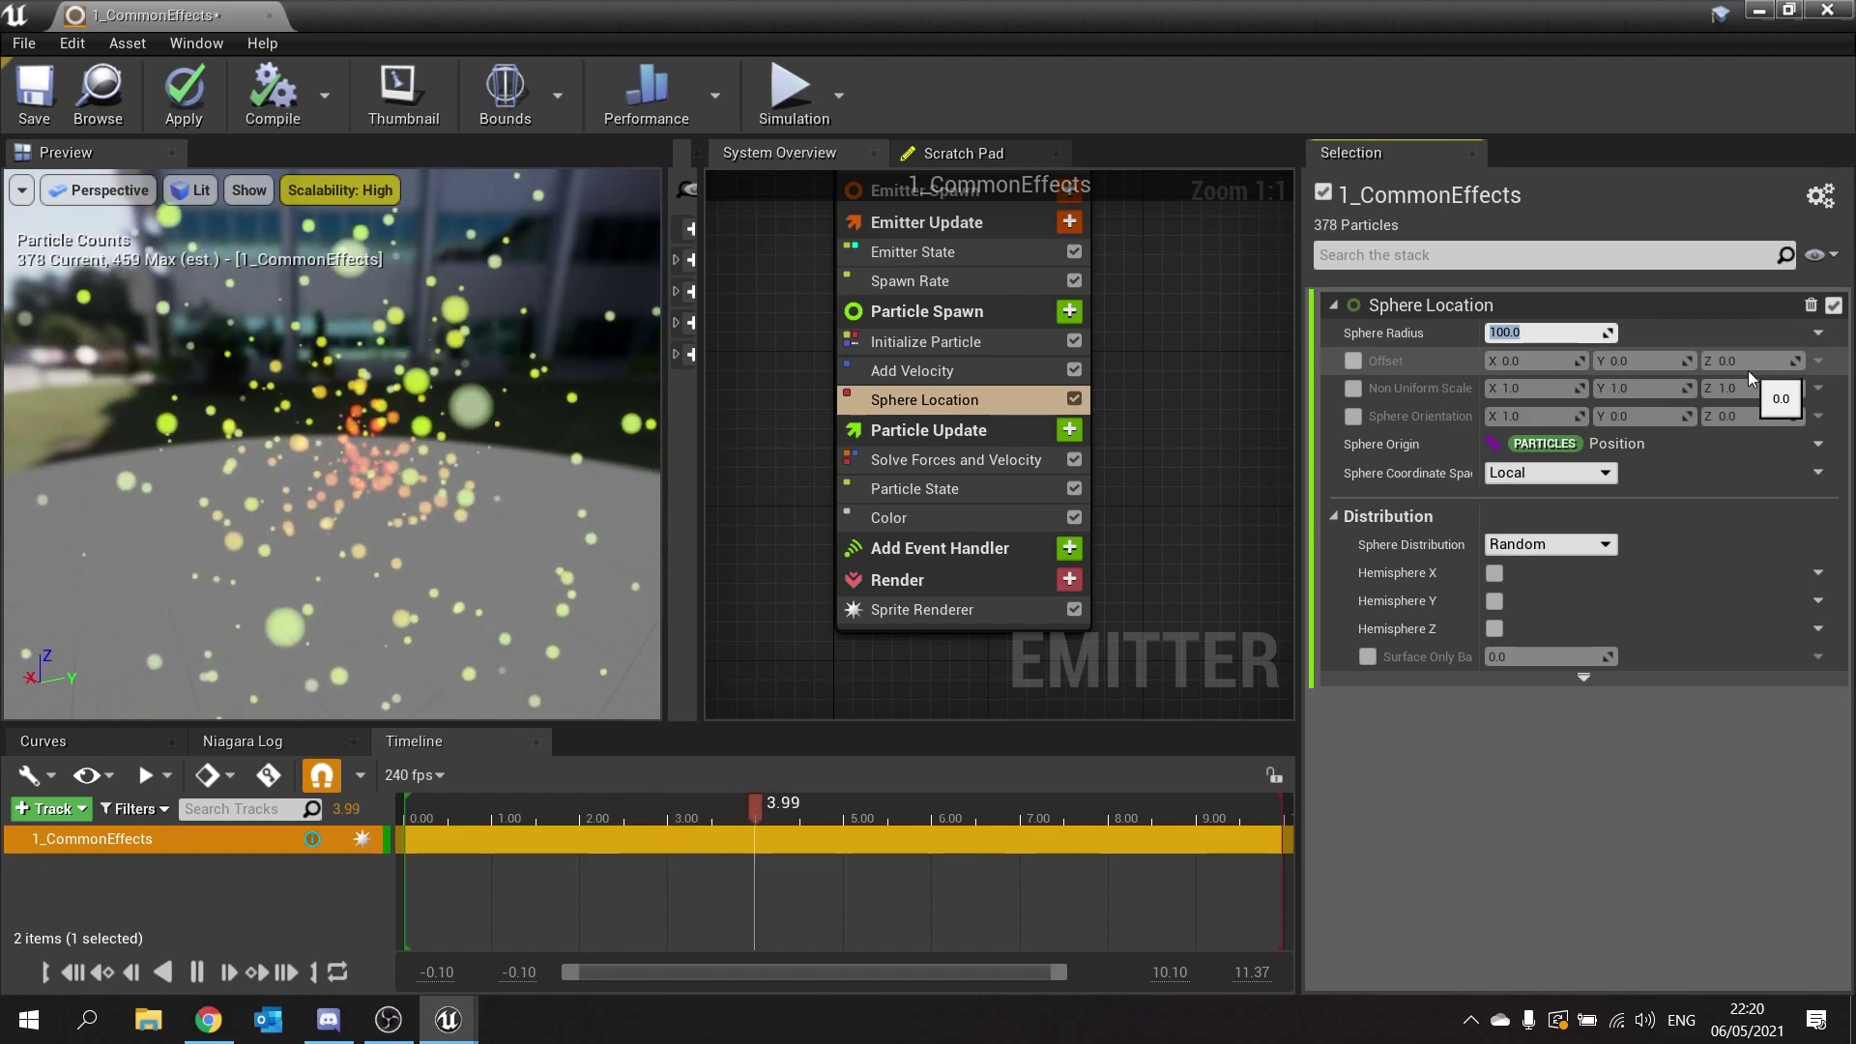
pyautogui.write('300')
pyautogui.press('Return')
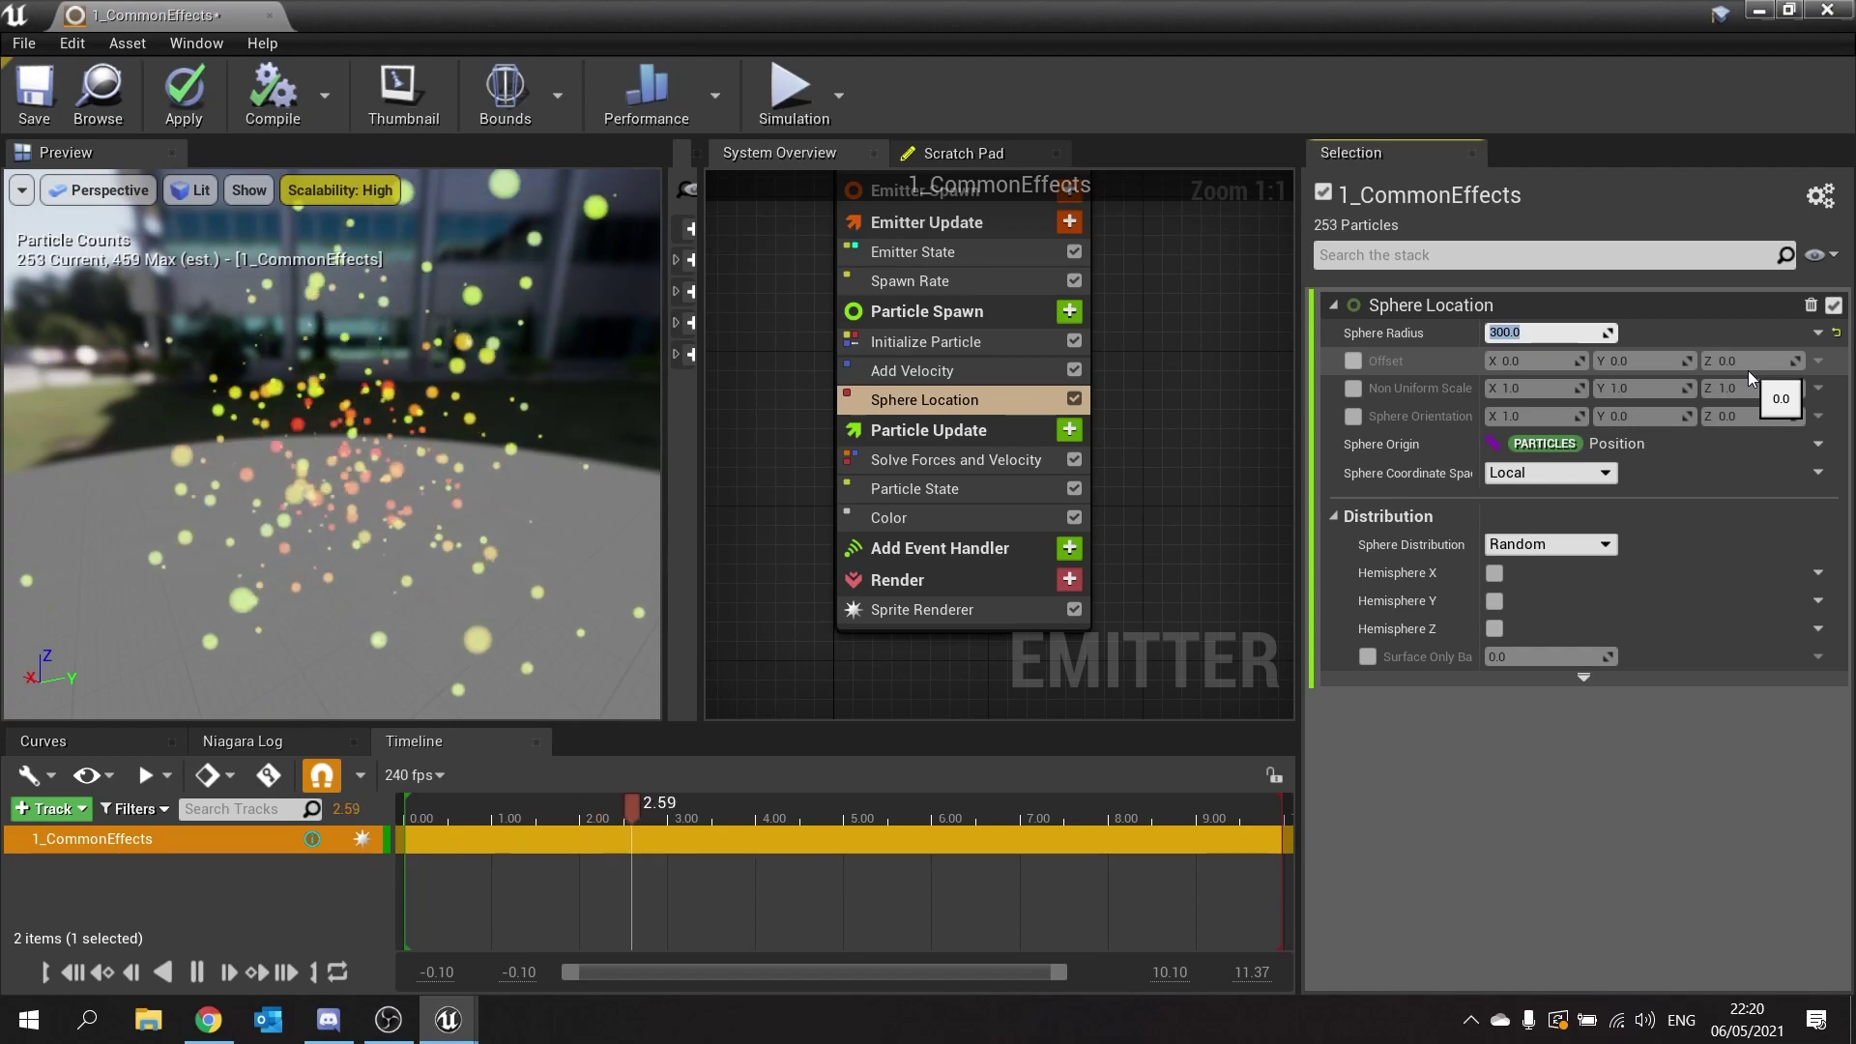
pyautogui.moveTo(339, 435); pyautogui.dragTo(242, 426)
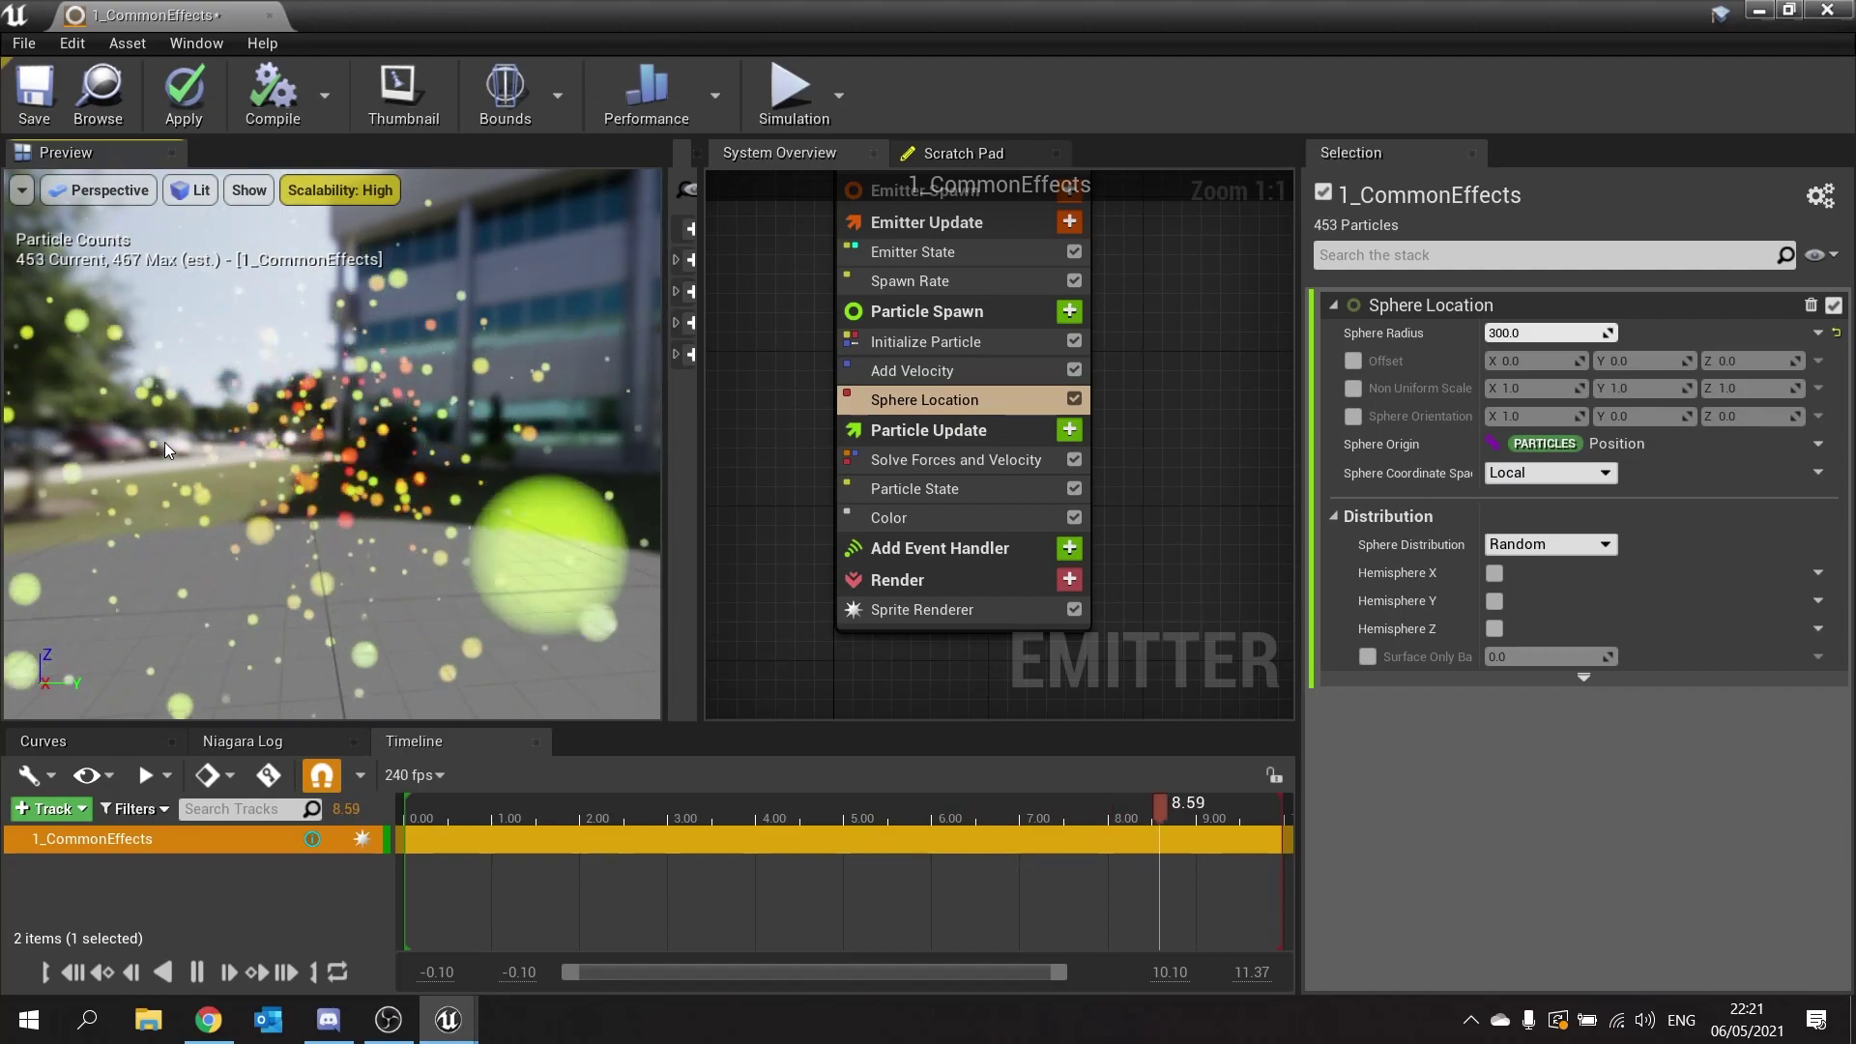
# Enable Surface Only Band Thickness and widen the module details columns.
pyautogui.click(1367, 658)
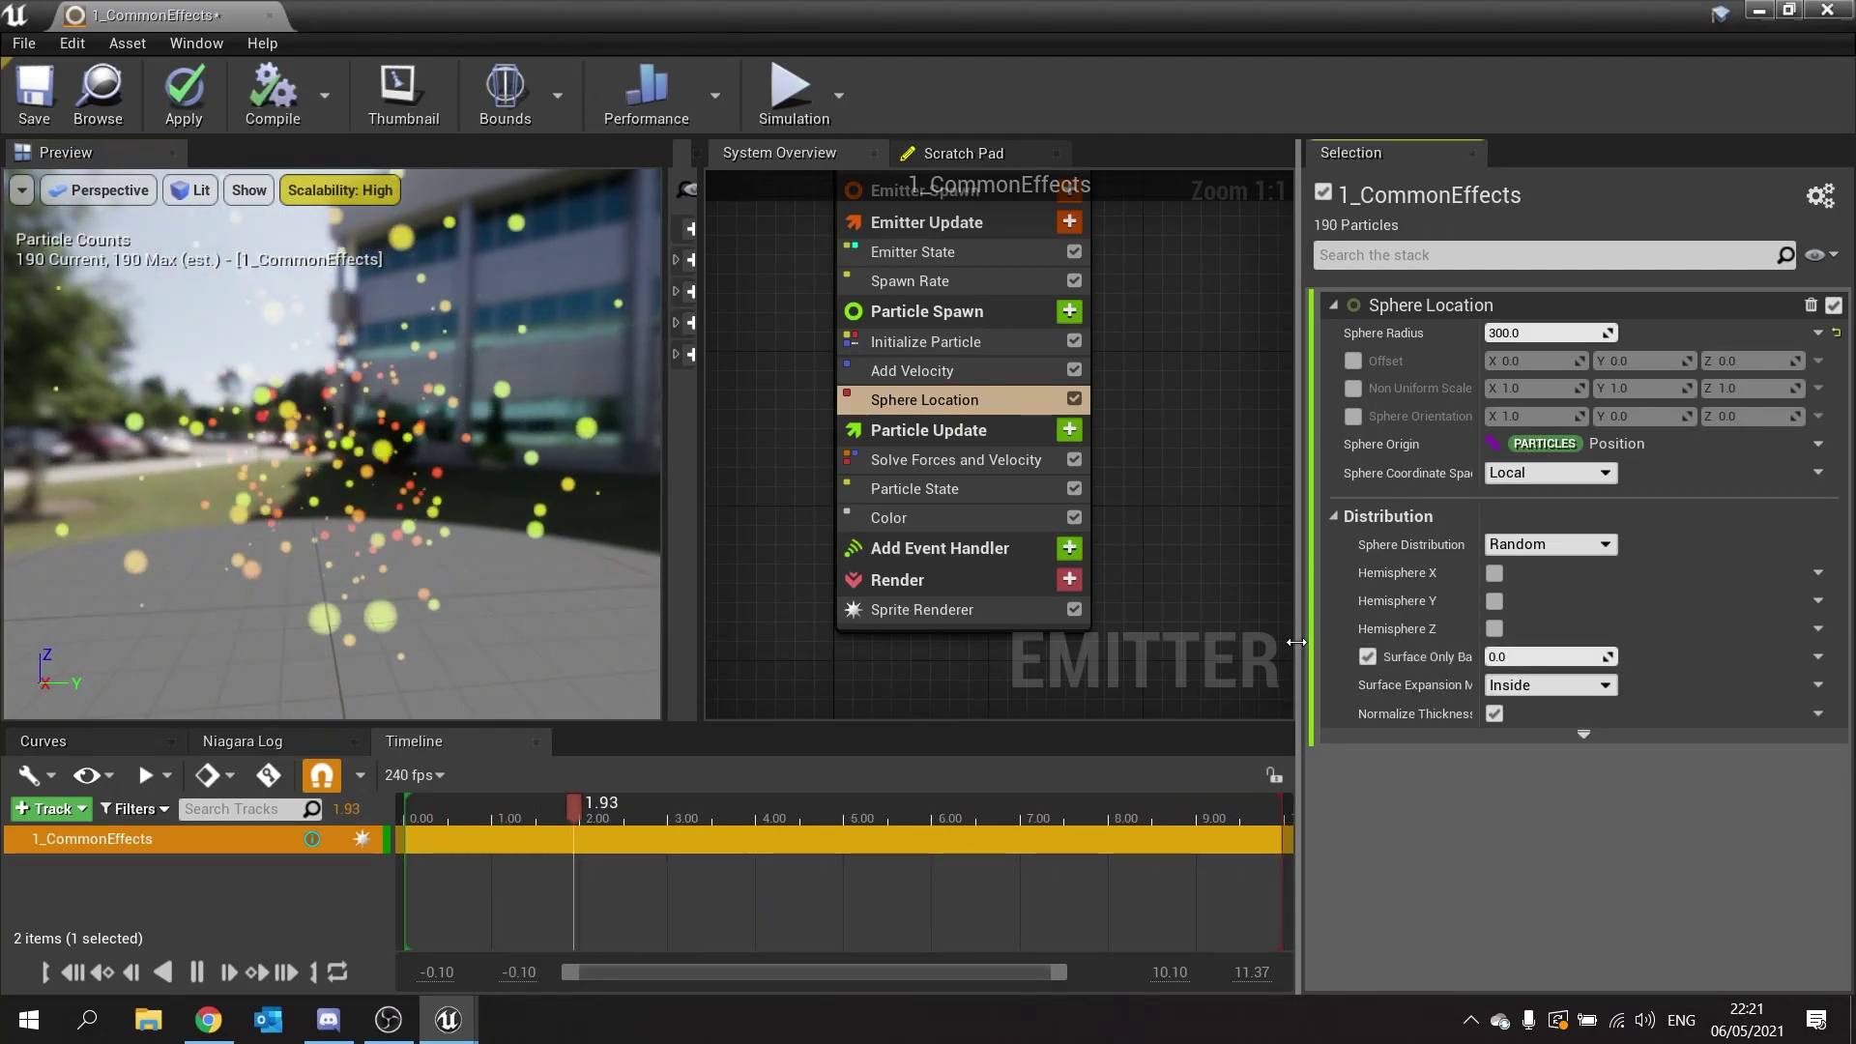
pyautogui.moveTo(1298, 643); pyautogui.dragTo(1186, 648)
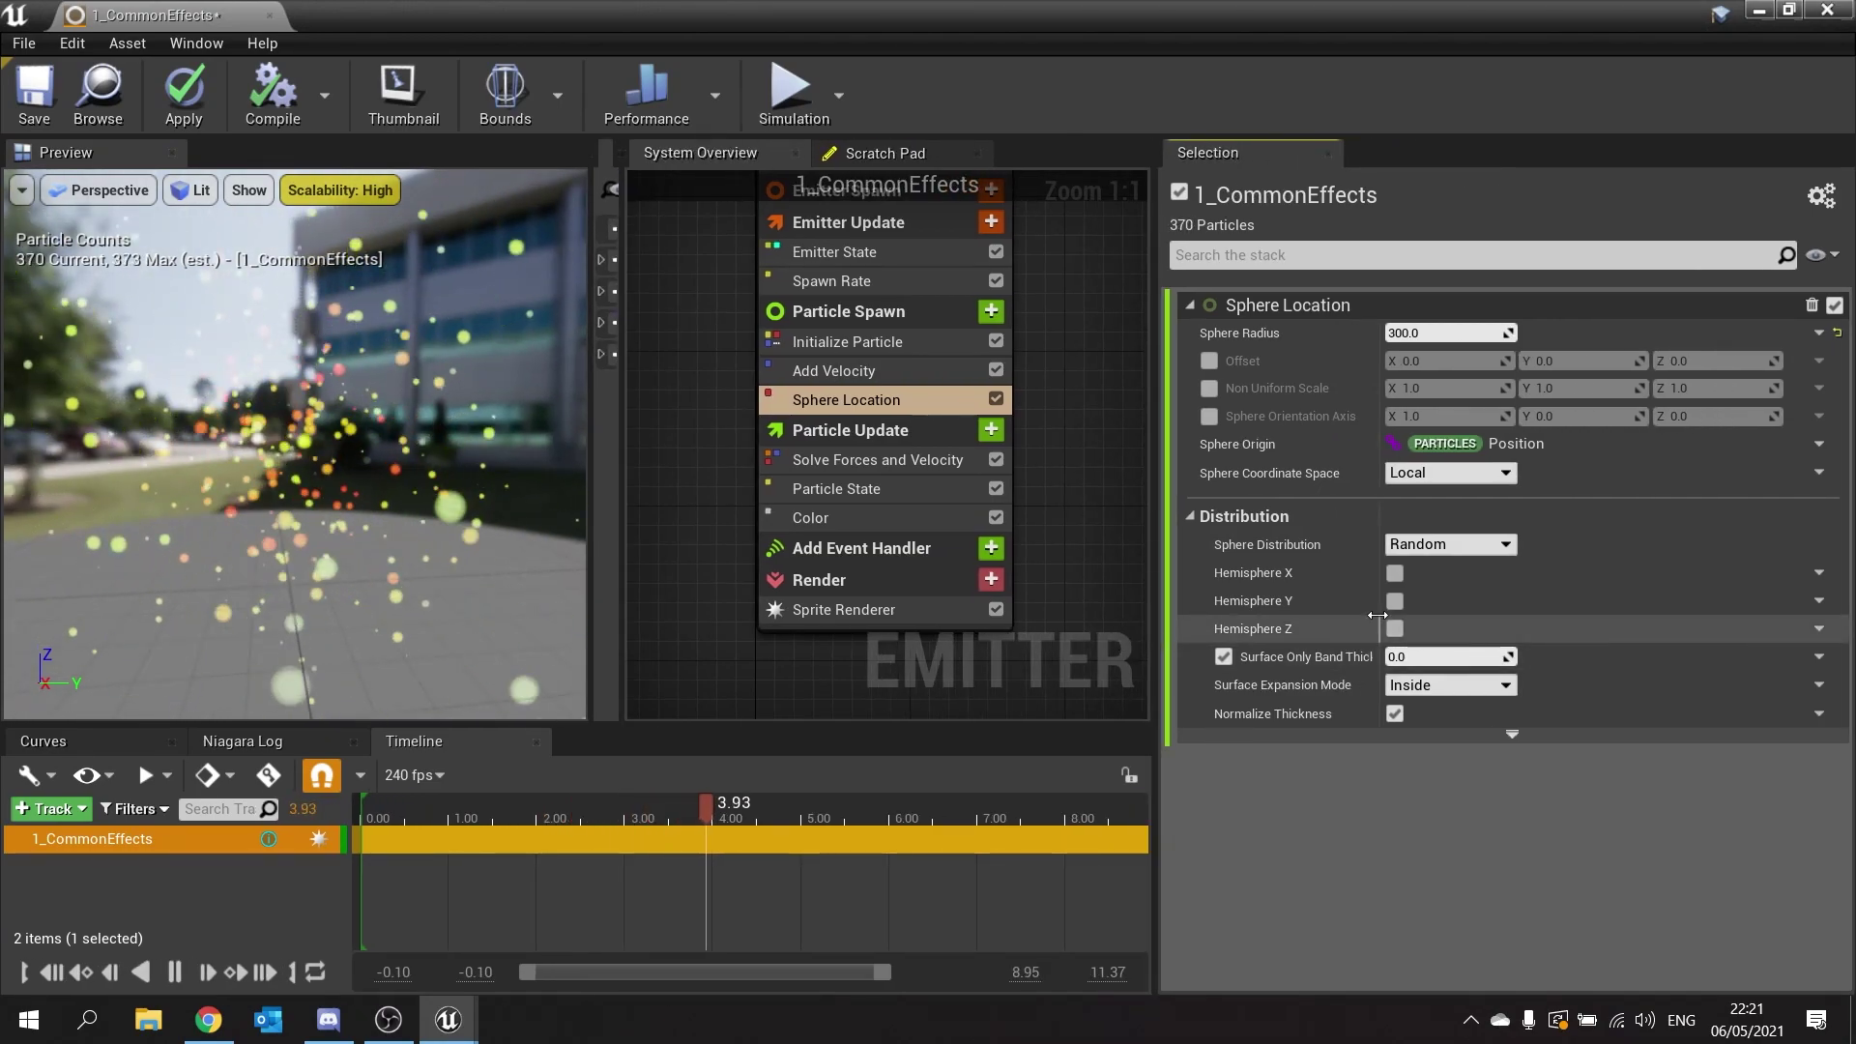
pyautogui.moveTo(1377, 617); pyautogui.dragTo(1476, 615)
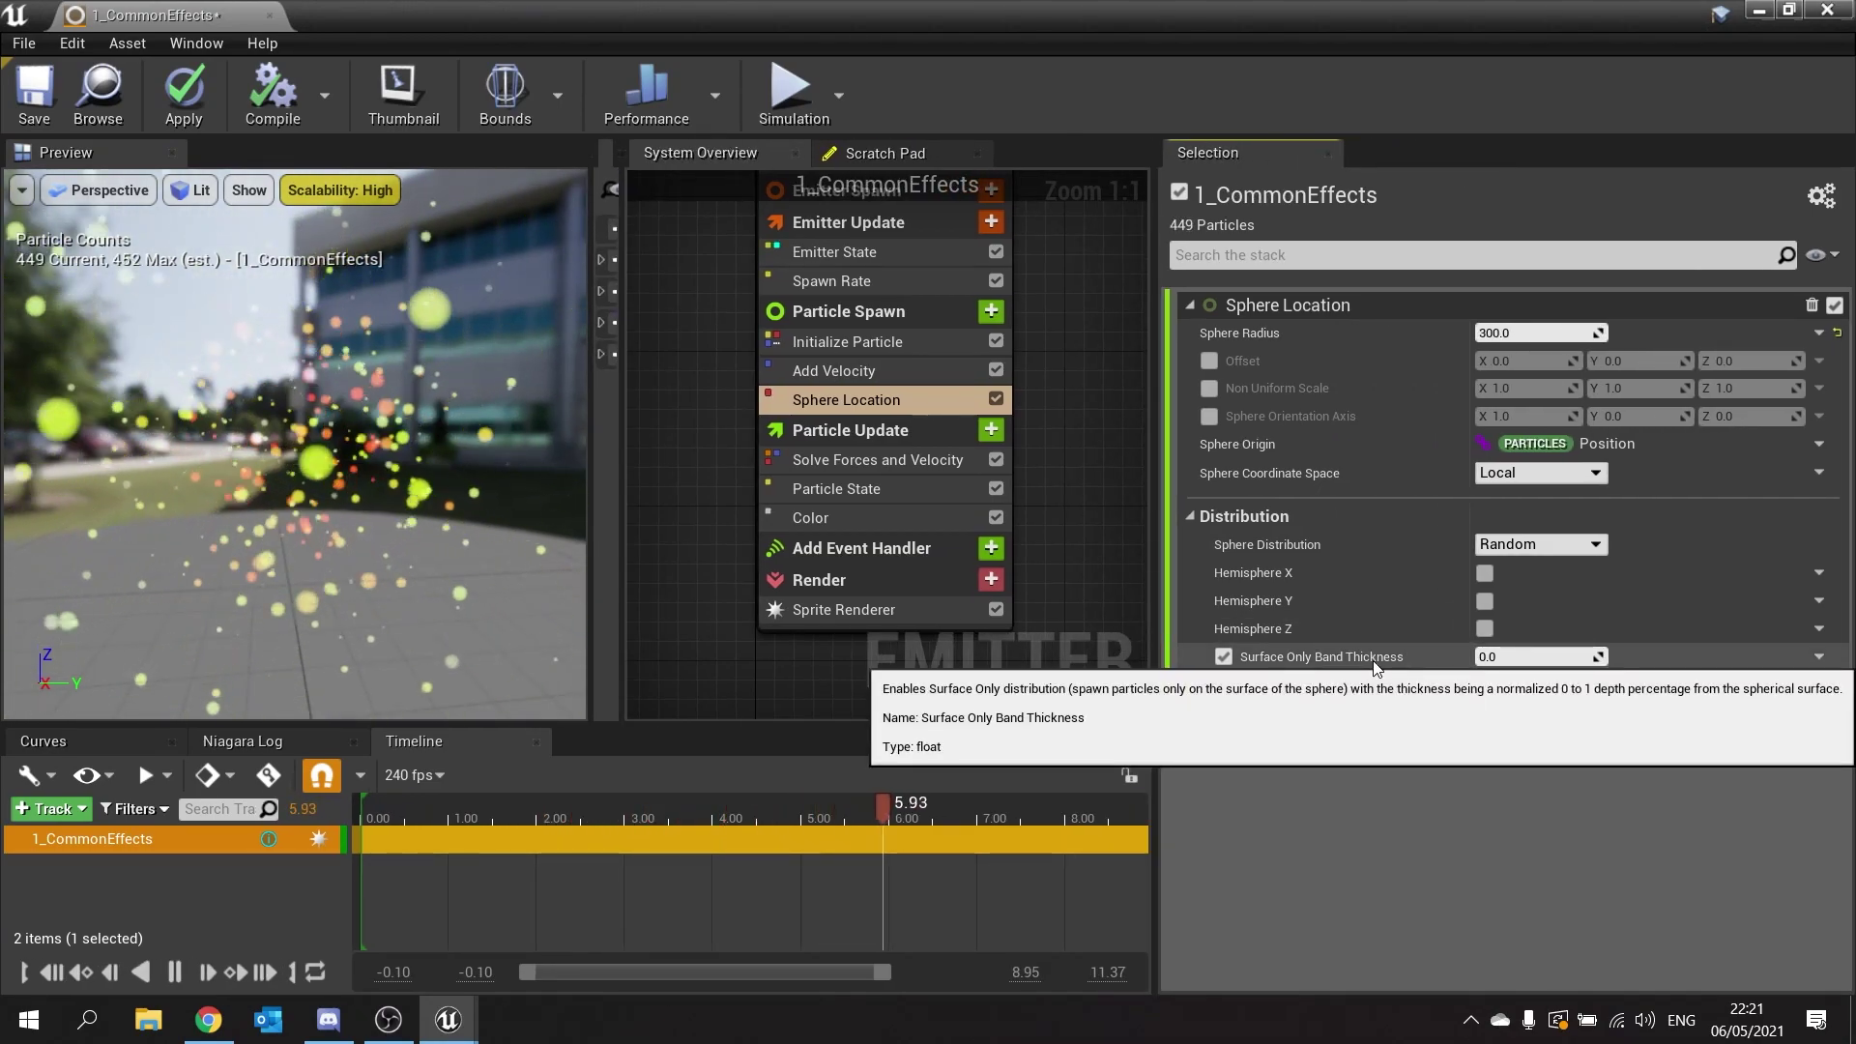
pyautogui.moveTo(409, 417); pyautogui.dragTo(403, 501)
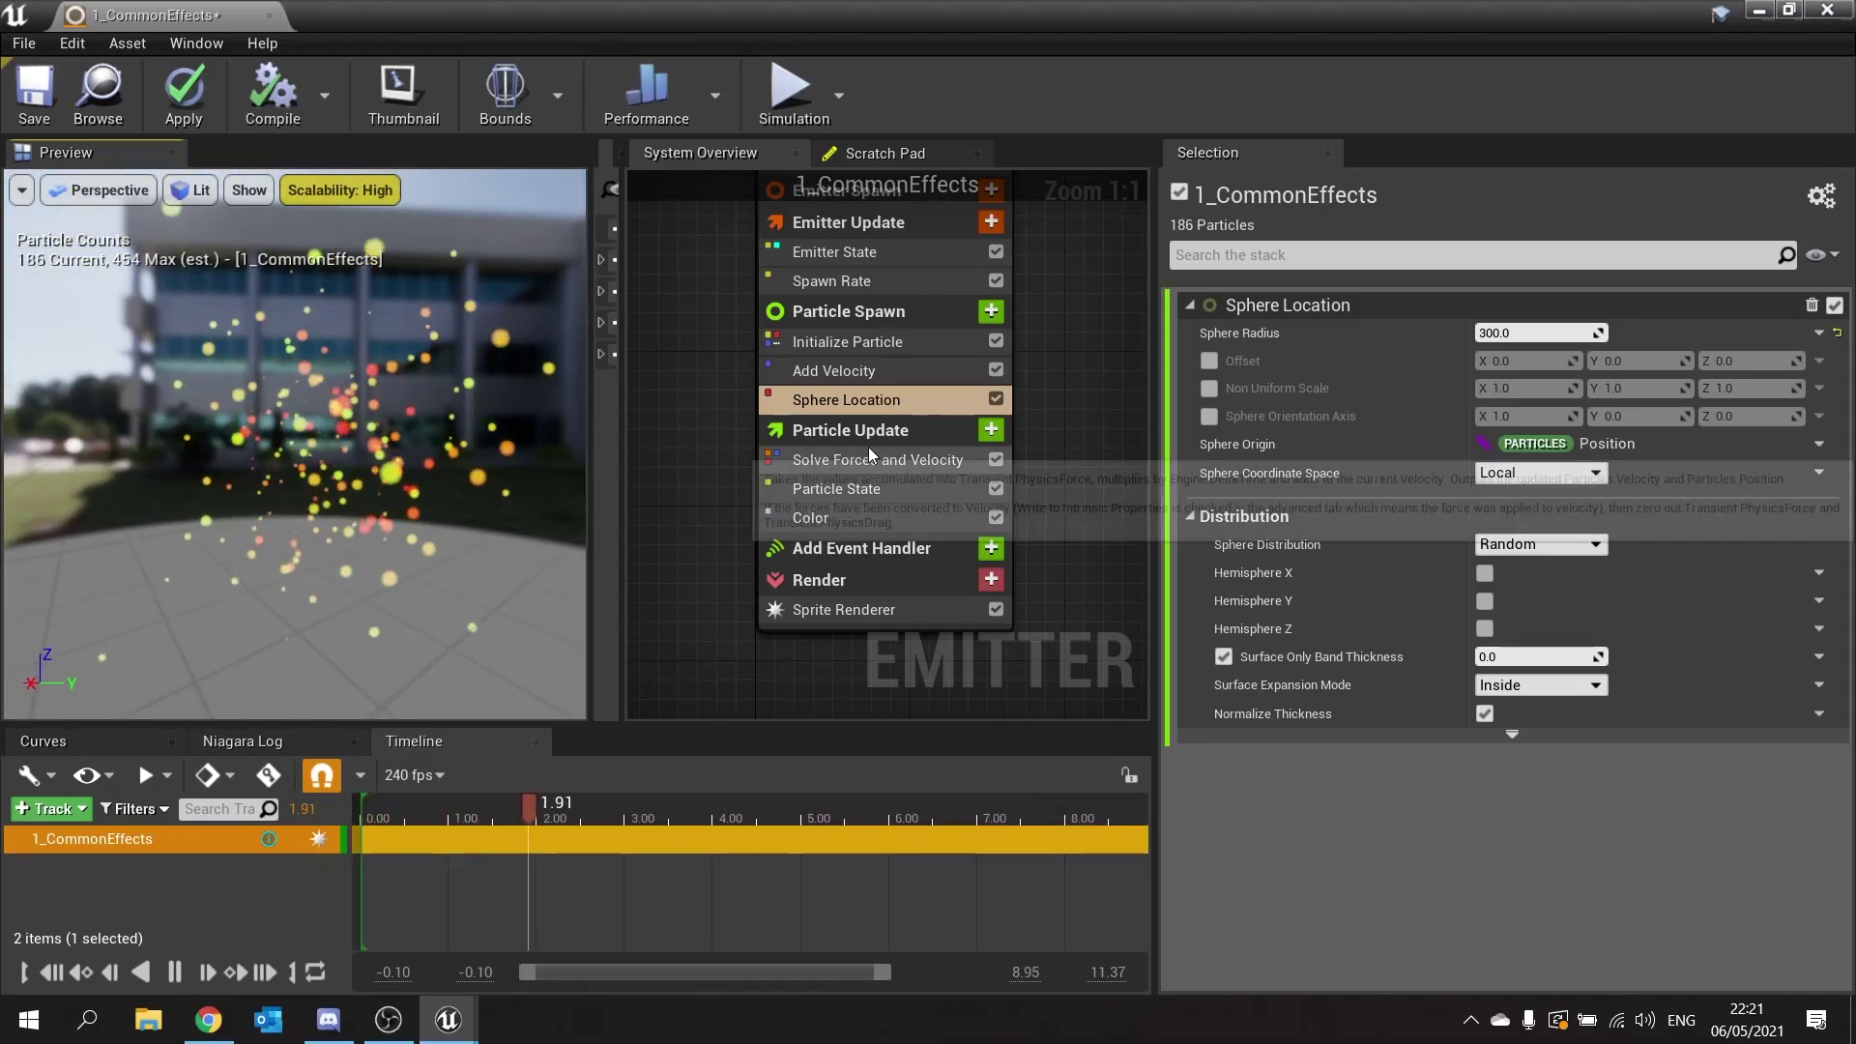
# Disable the Add Velocity module and inspect the particle sphere in the preview.
pyautogui.click(996, 371)
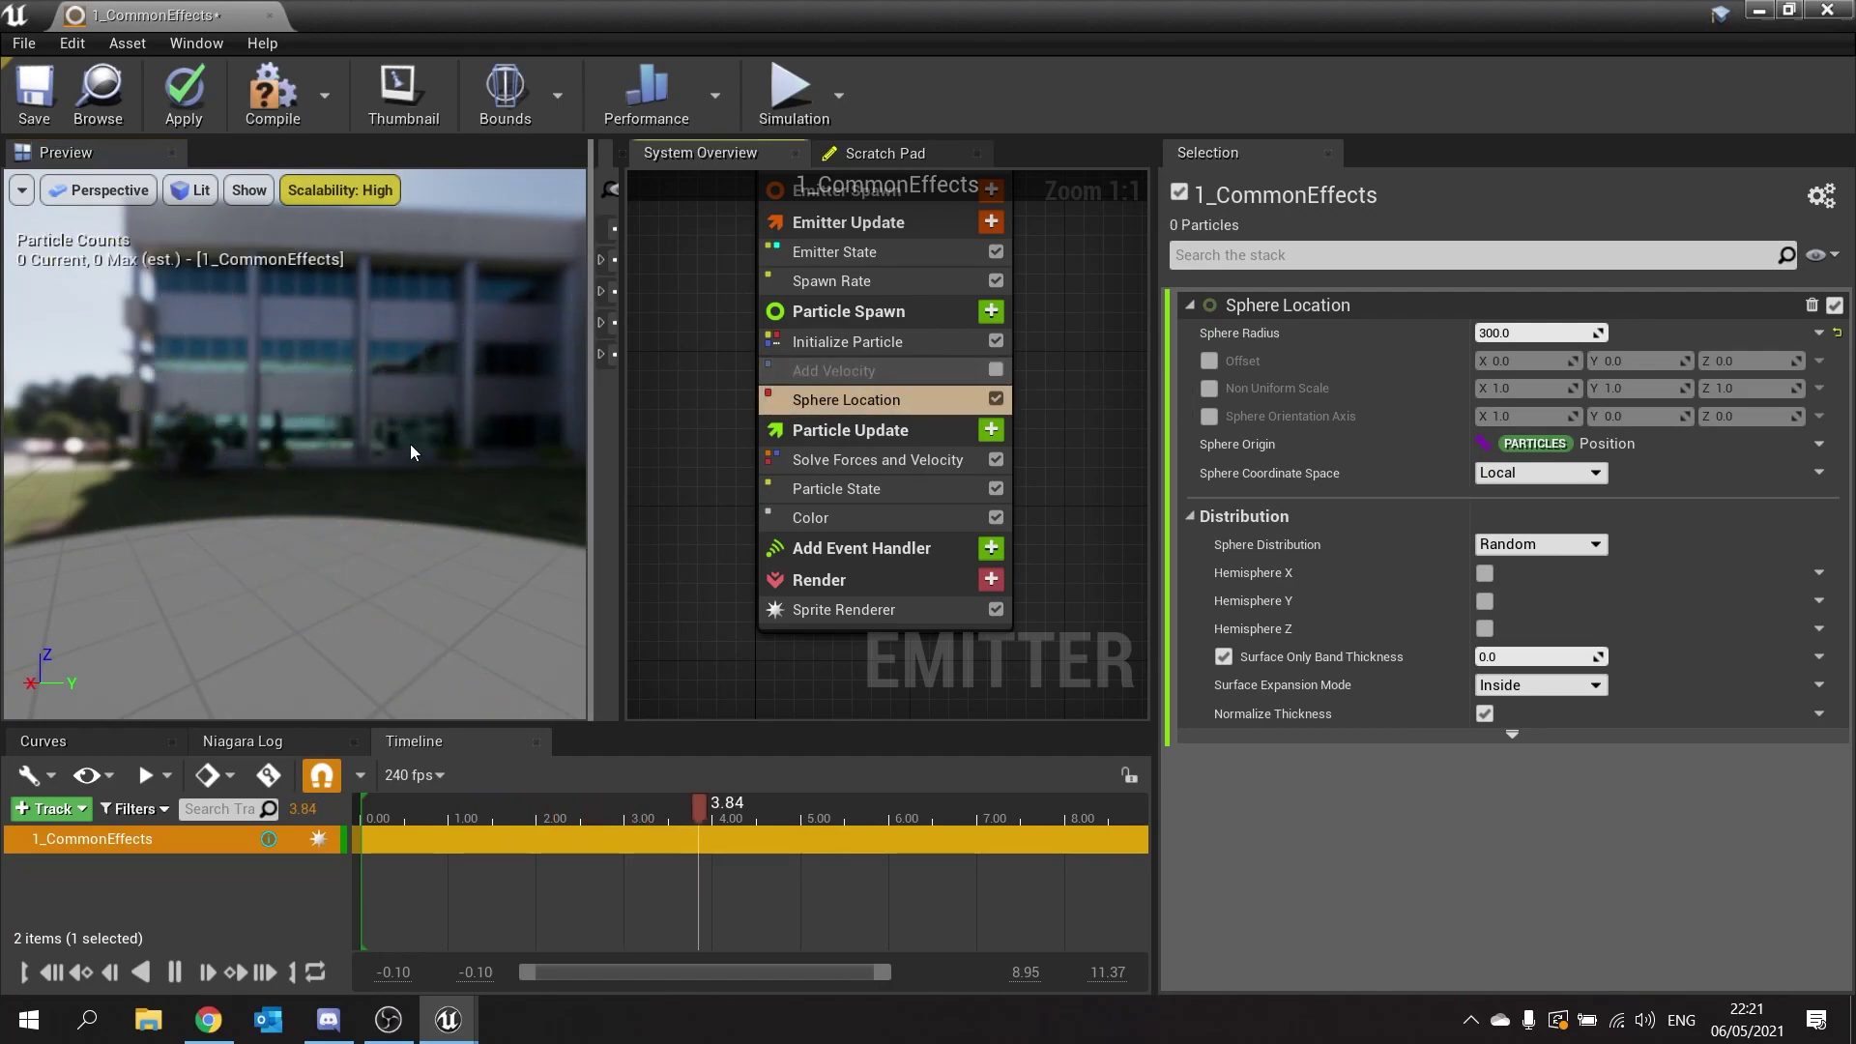
pyautogui.moveTo(290, 435); pyautogui.dragTo(433, 355)
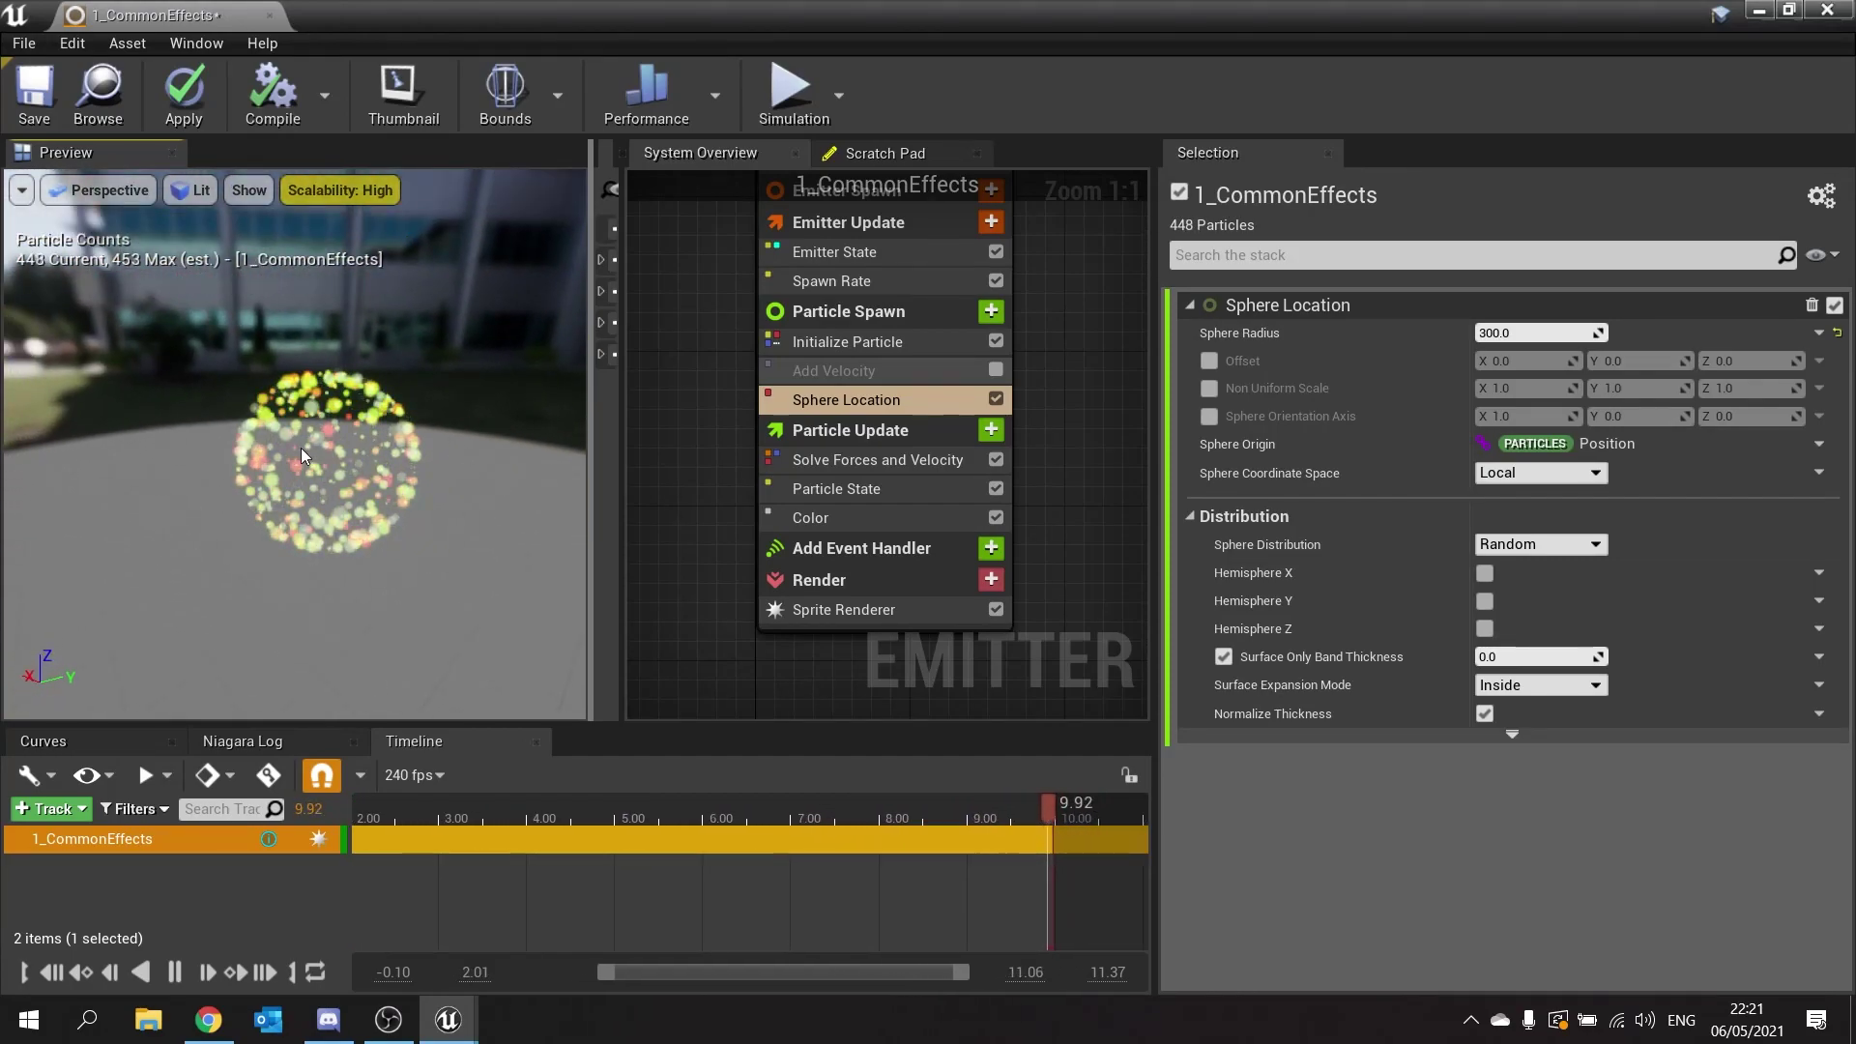
pyautogui.moveTo(303, 456); pyautogui.dragTo(387, 522)
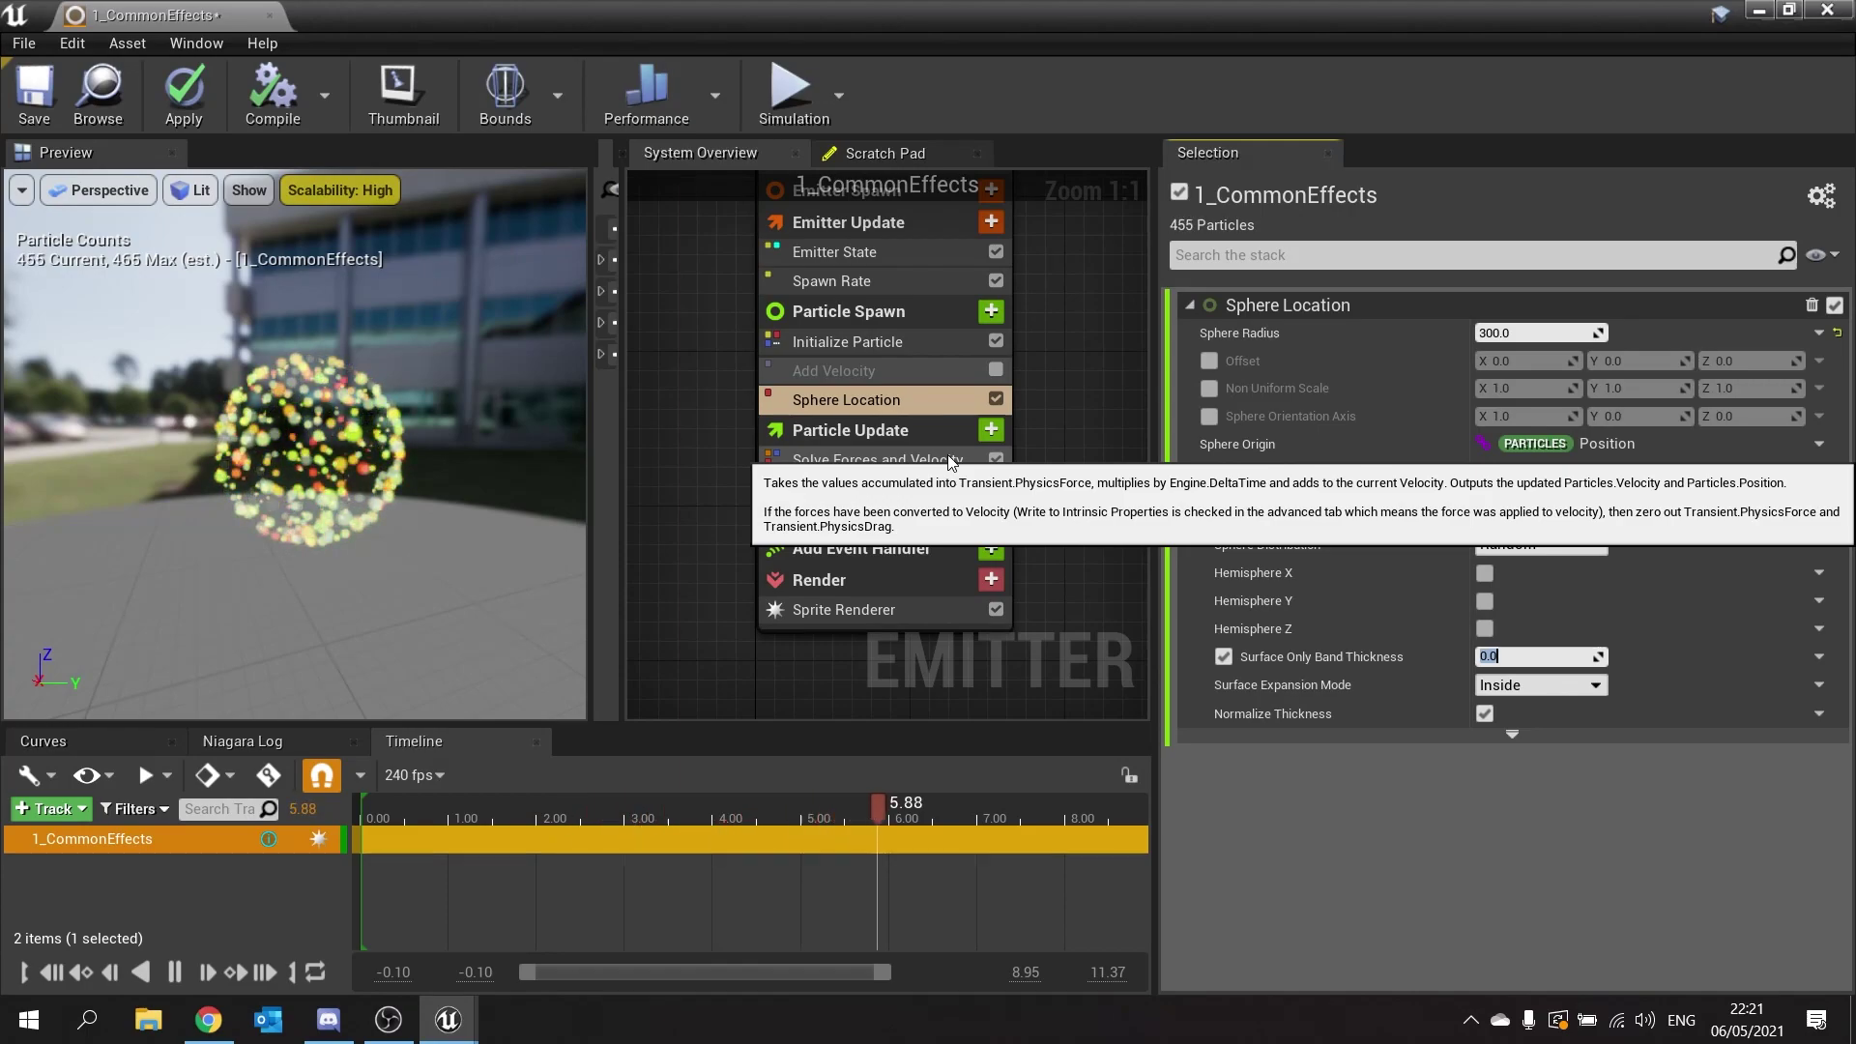
# Set Surface Only Band Thickness to 10.
pyautogui.press('Return')
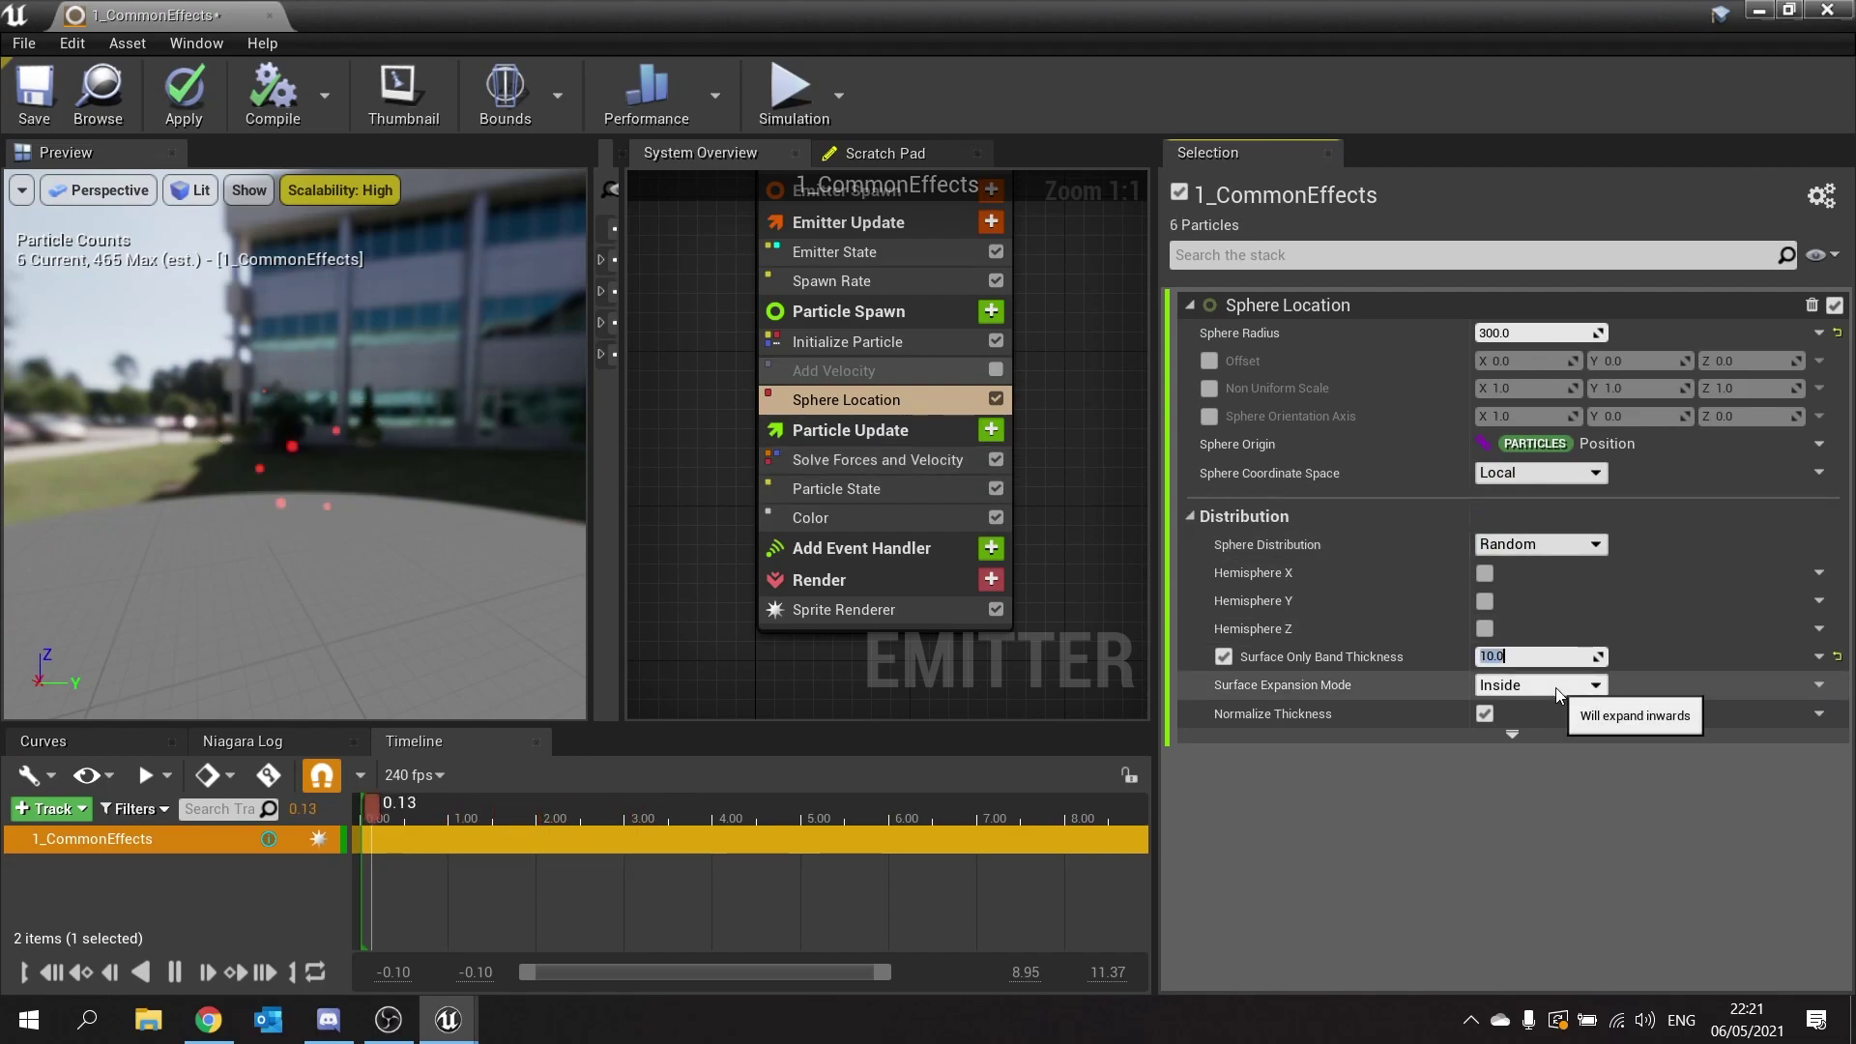
pyautogui.write('10')
pyautogui.press('Return')
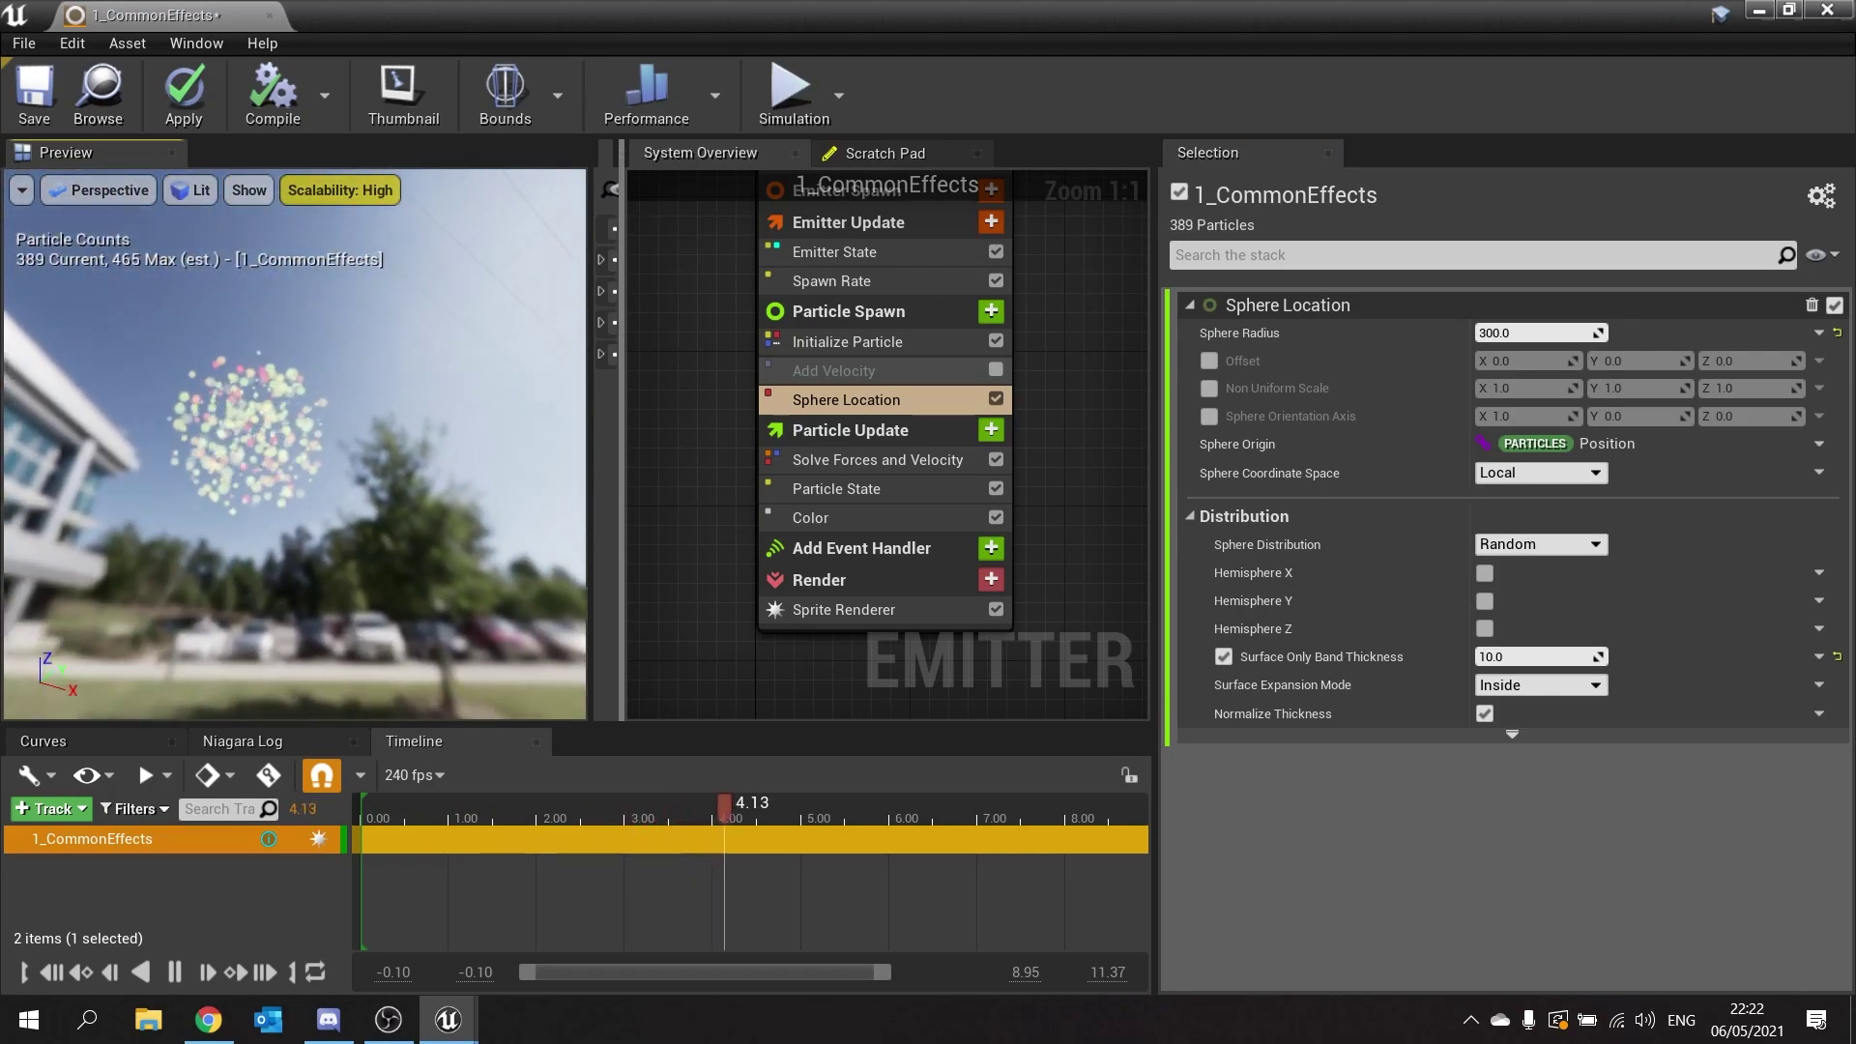
pyautogui.moveTo(410, 465); pyautogui.dragTo(410, 465)
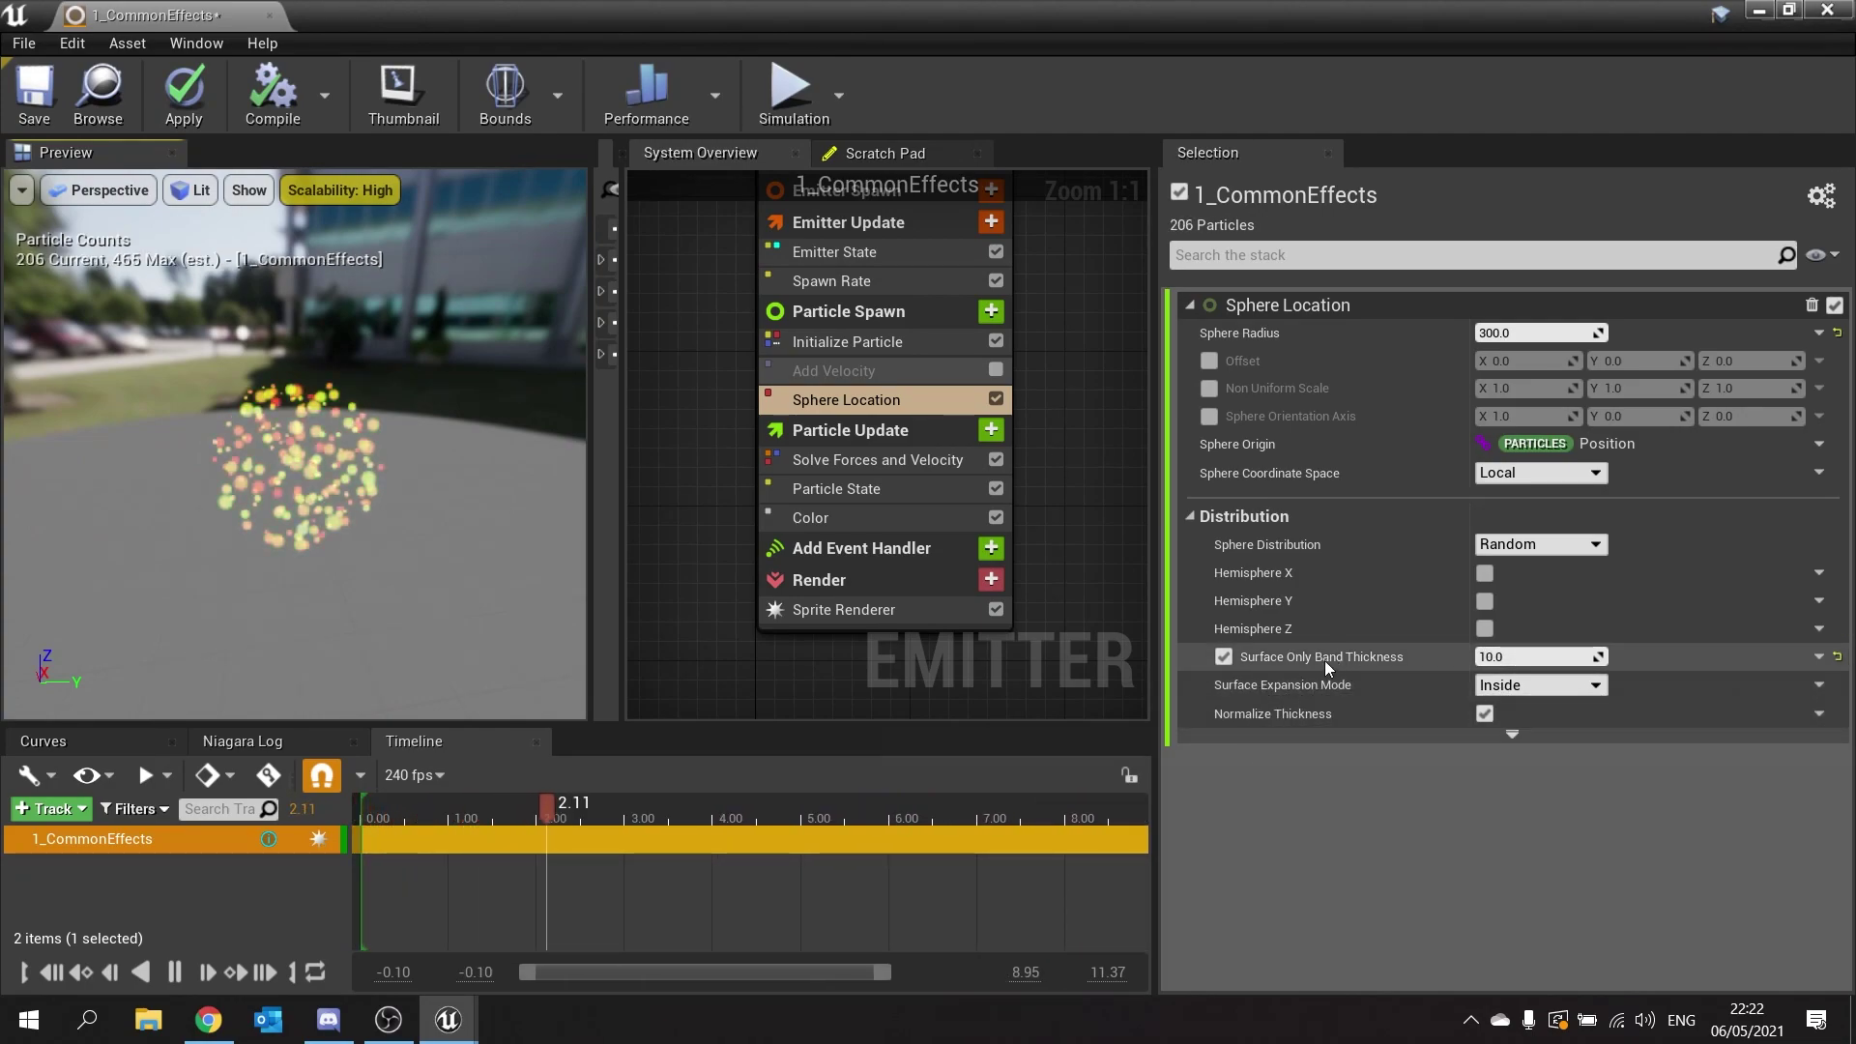
# Change Surface Expansion Mode from Inside to Outside and inspect the scattered particles.
pyautogui.click(1538, 686)
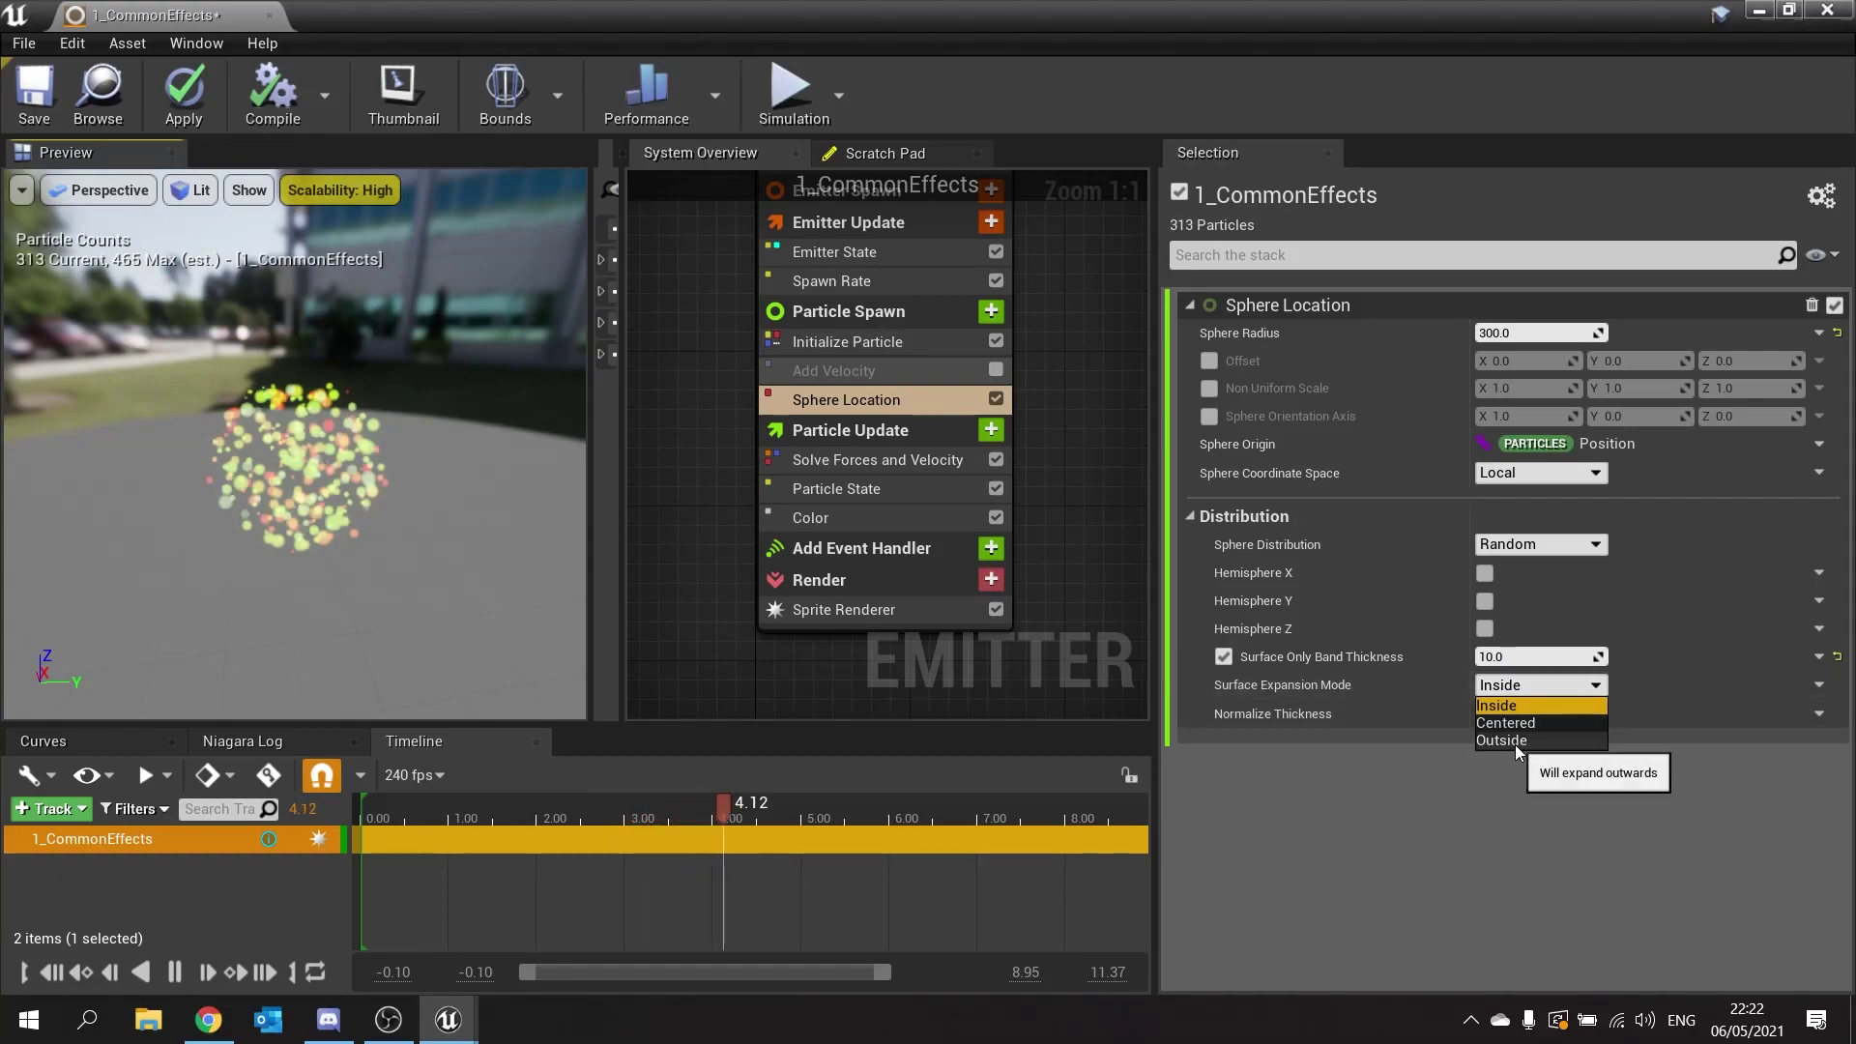
pyautogui.click(1511, 739)
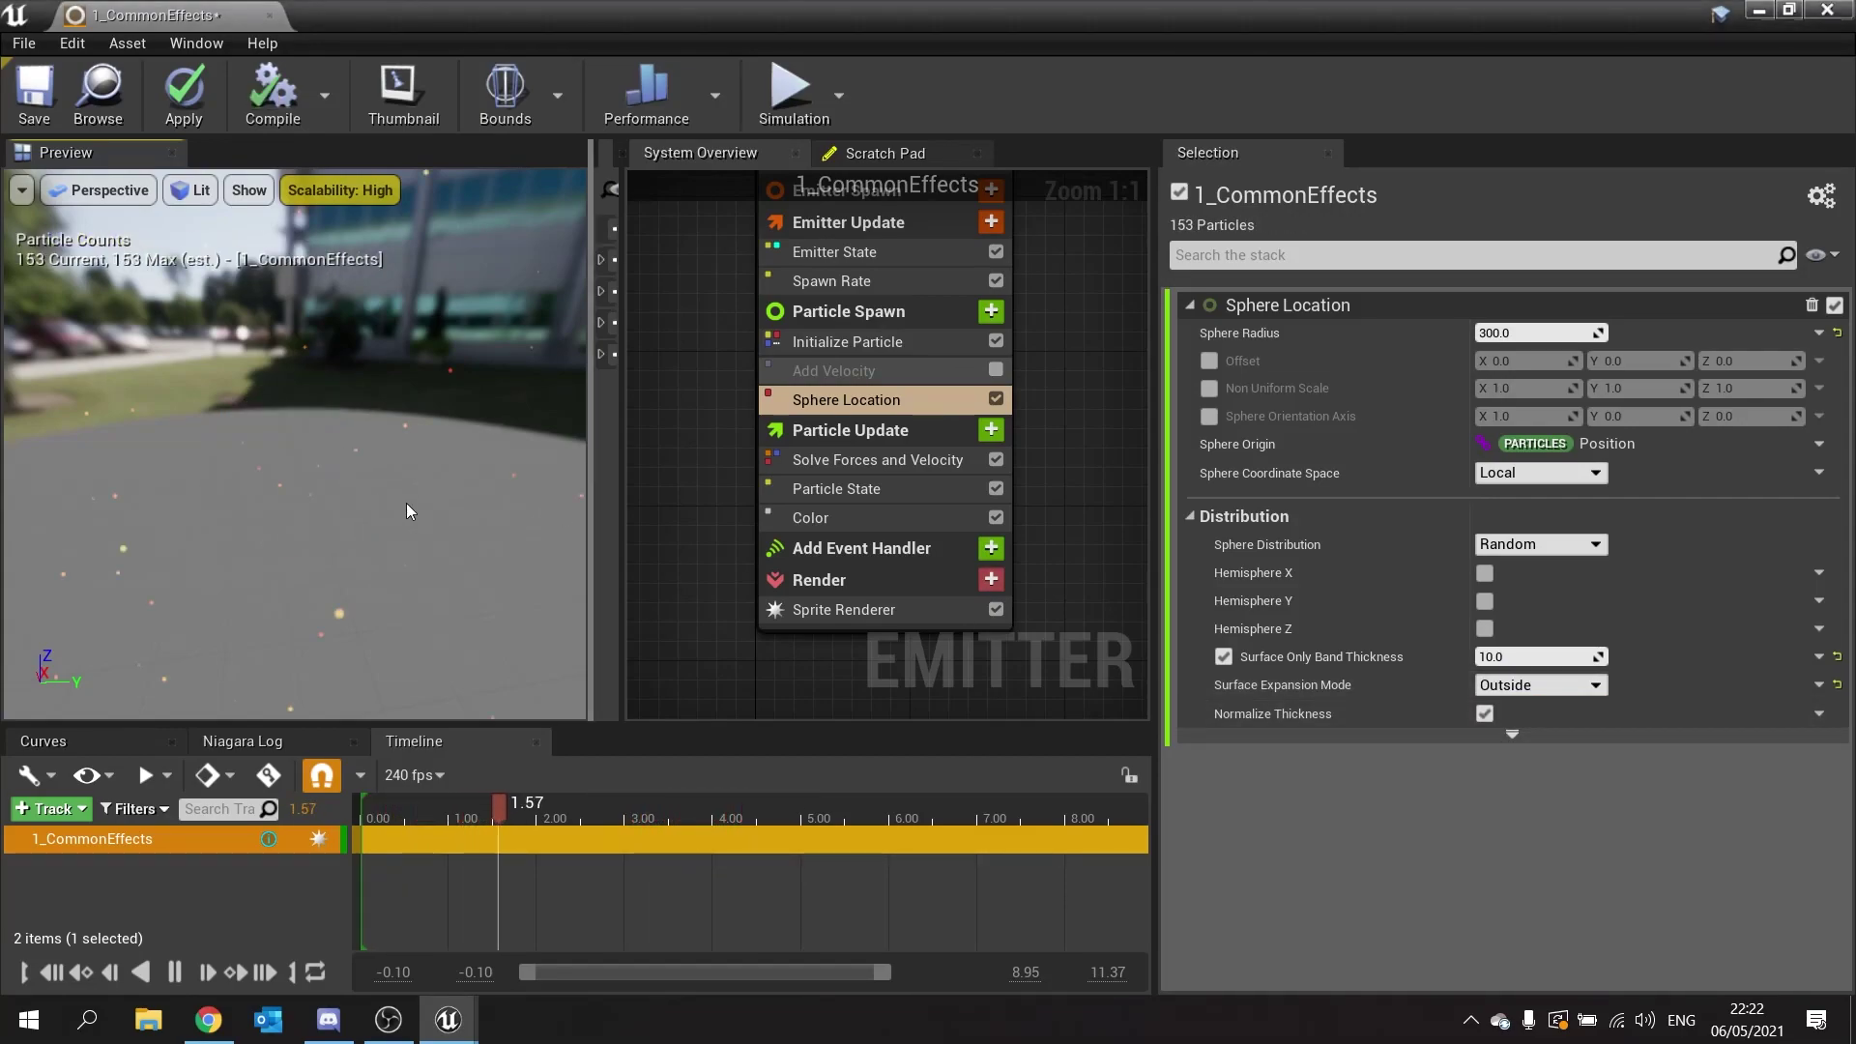
pyautogui.moveTo(451, 506); pyautogui.dragTo(368, 507)
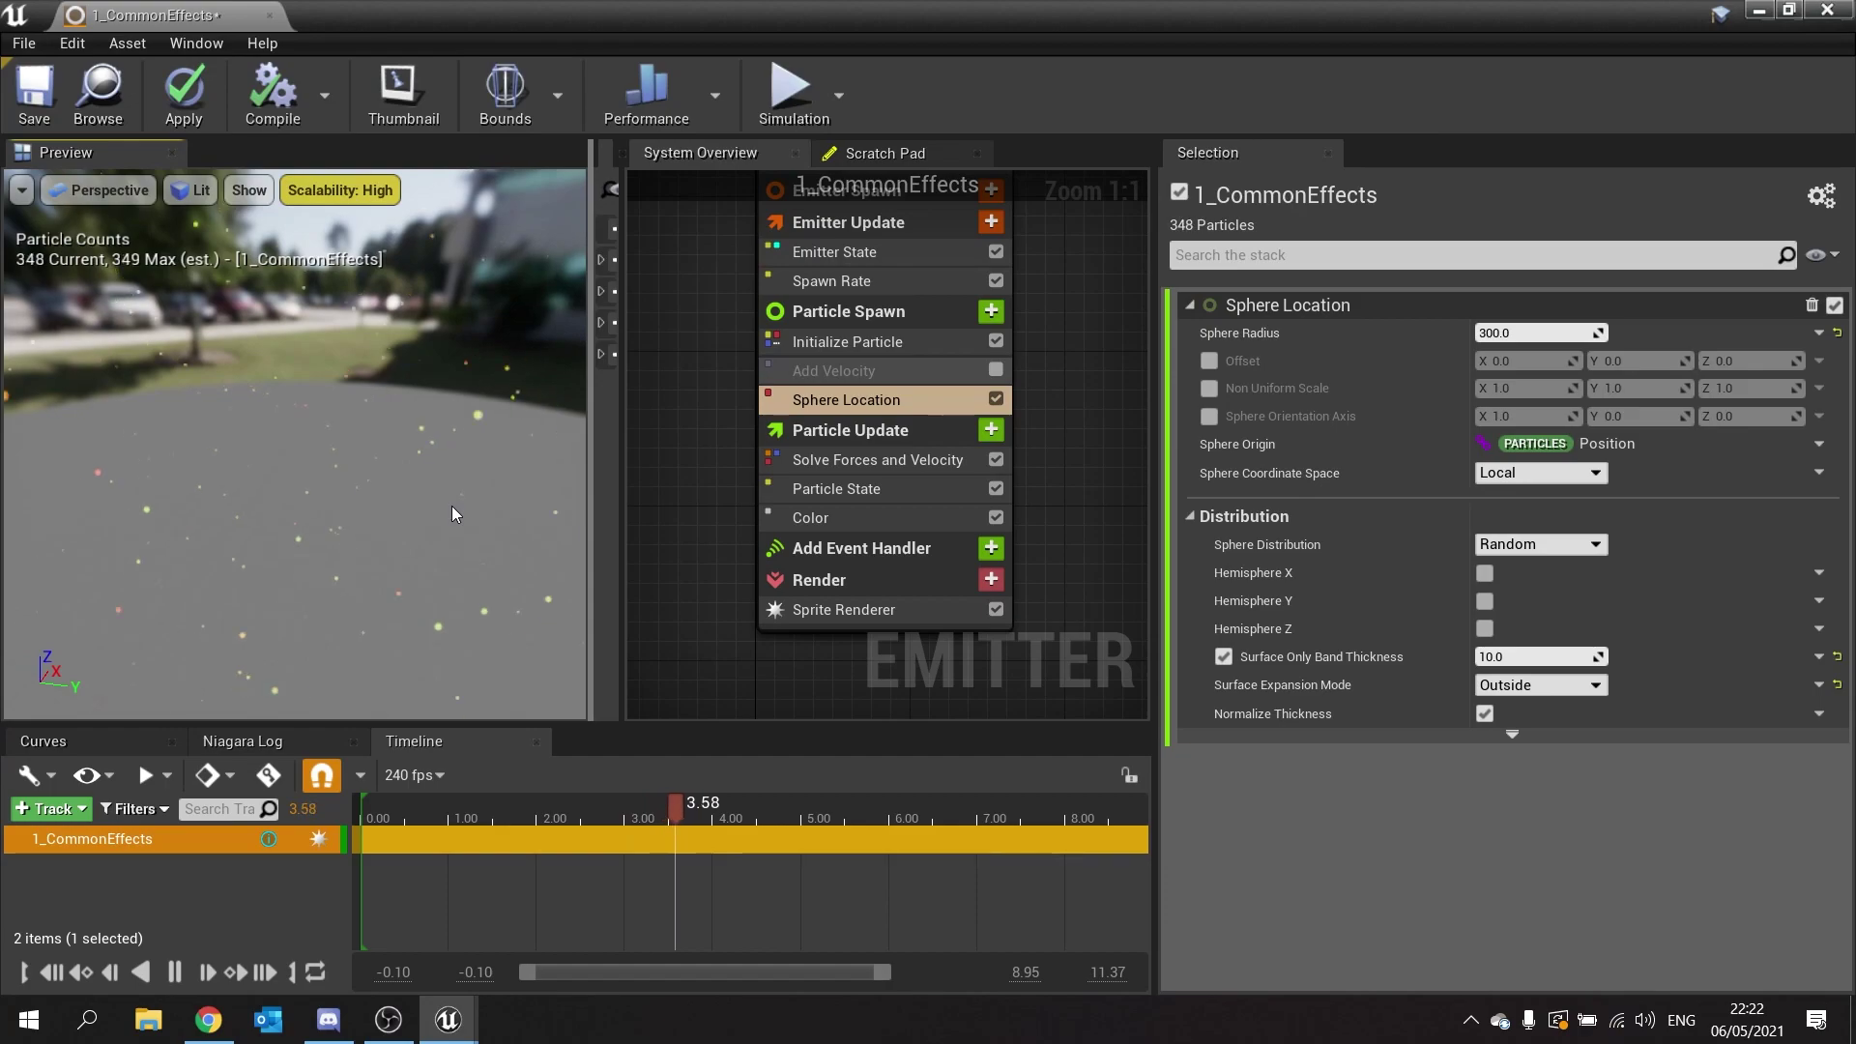
pyautogui.moveTo(439, 497); pyautogui.dragTo(439, 580)
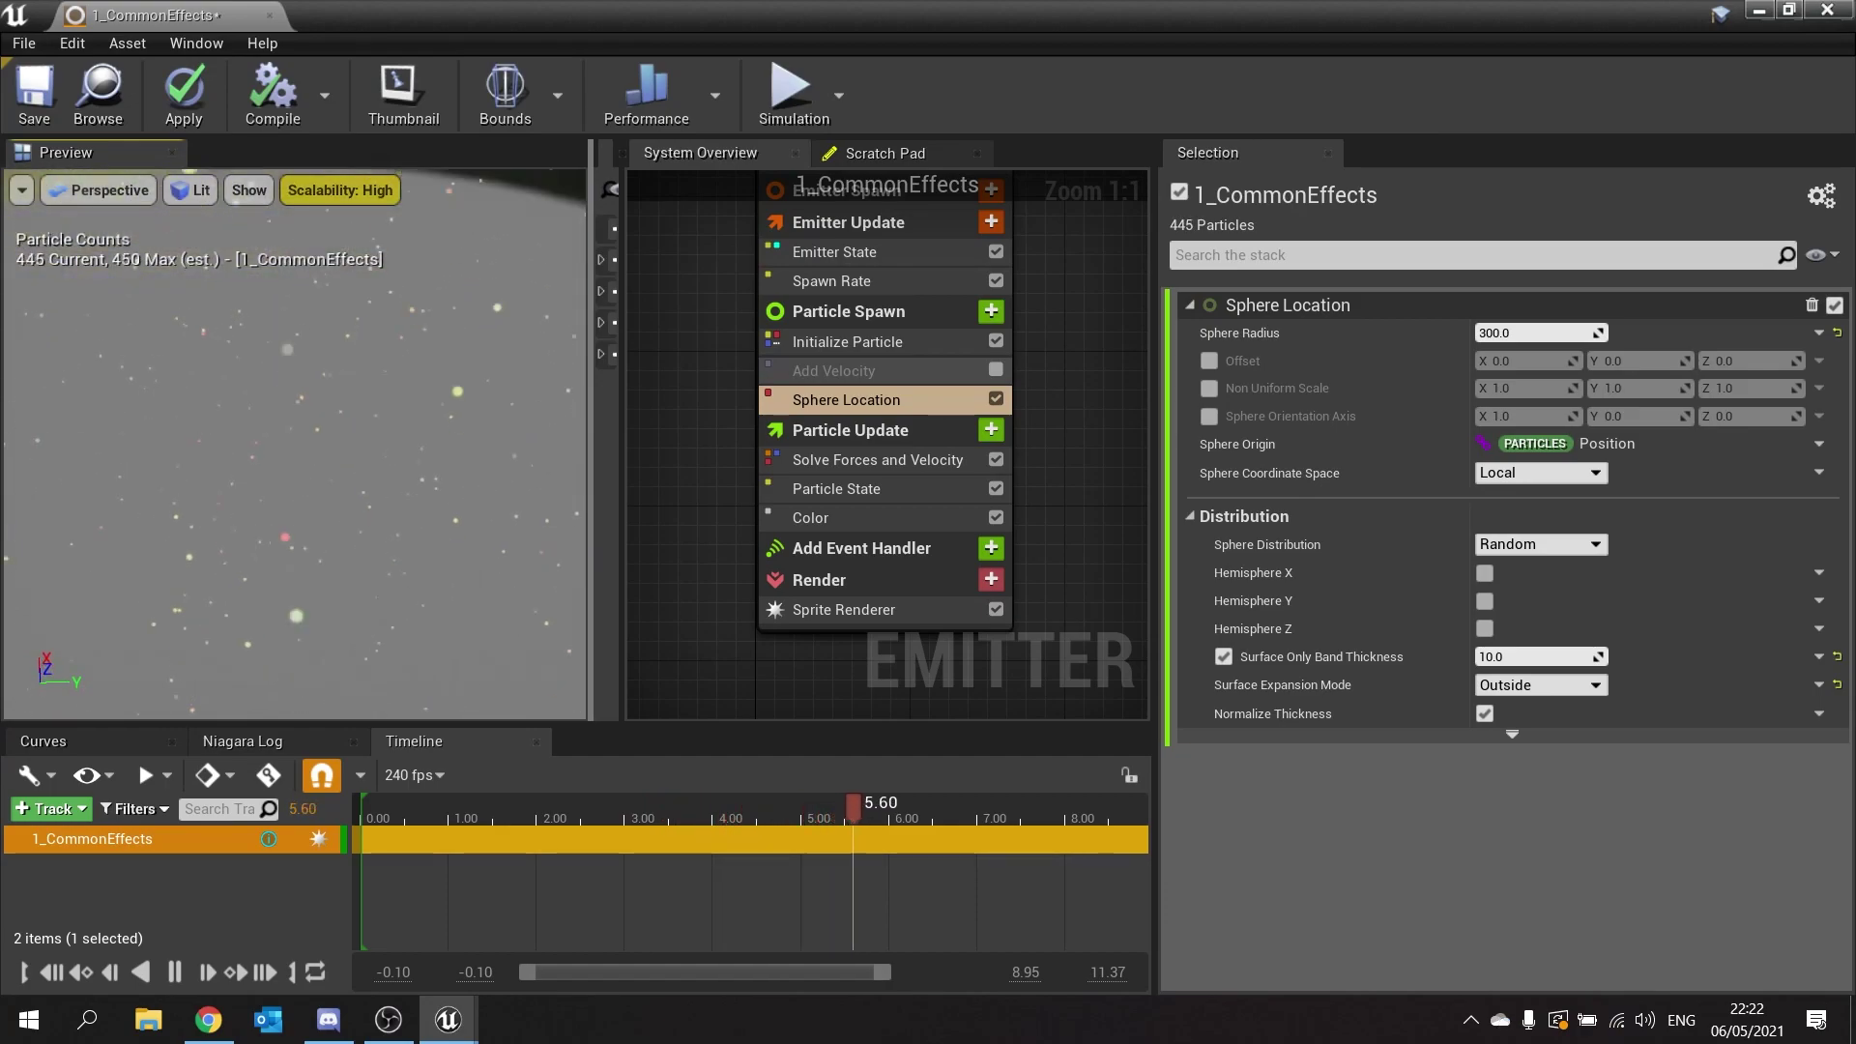
# Turn off surface-only banding and, after trying X and Y, leave only Hemisphere Z checked.
pyautogui.click(1224, 657)
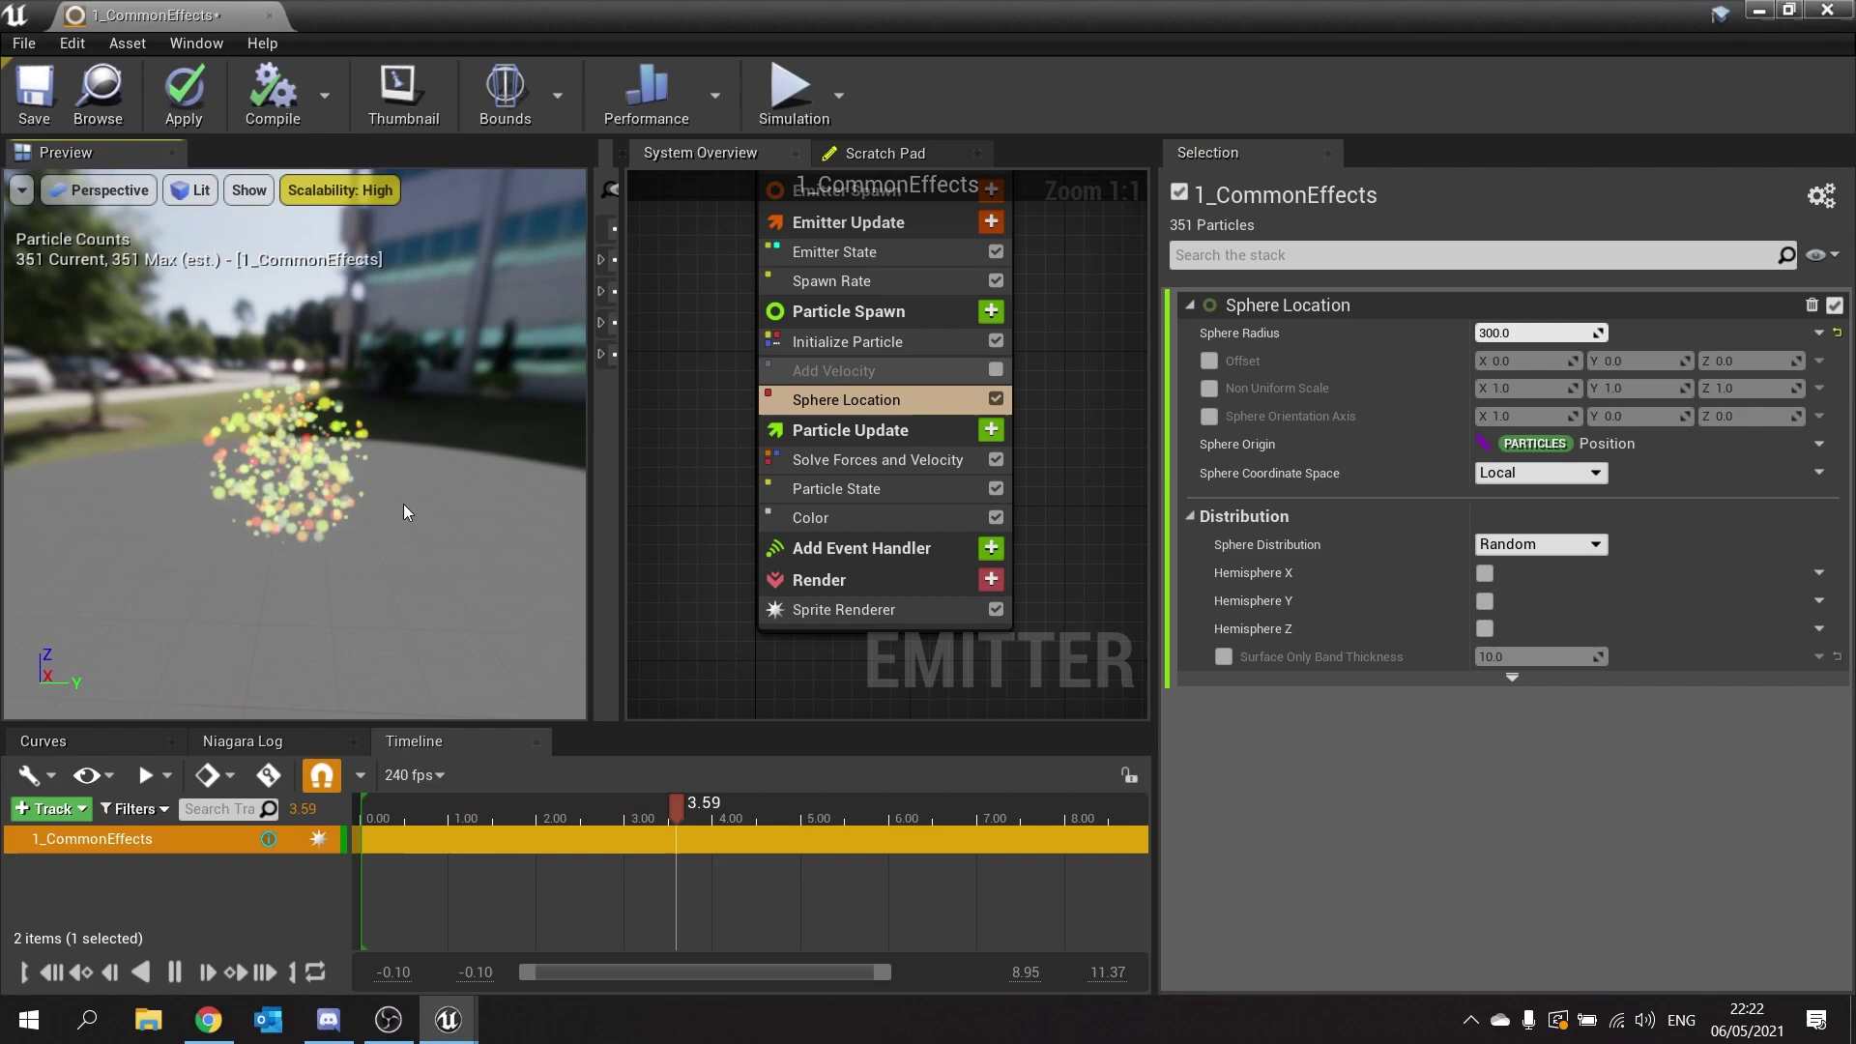
pyautogui.moveTo(368, 523); pyautogui.dragTo(290, 523)
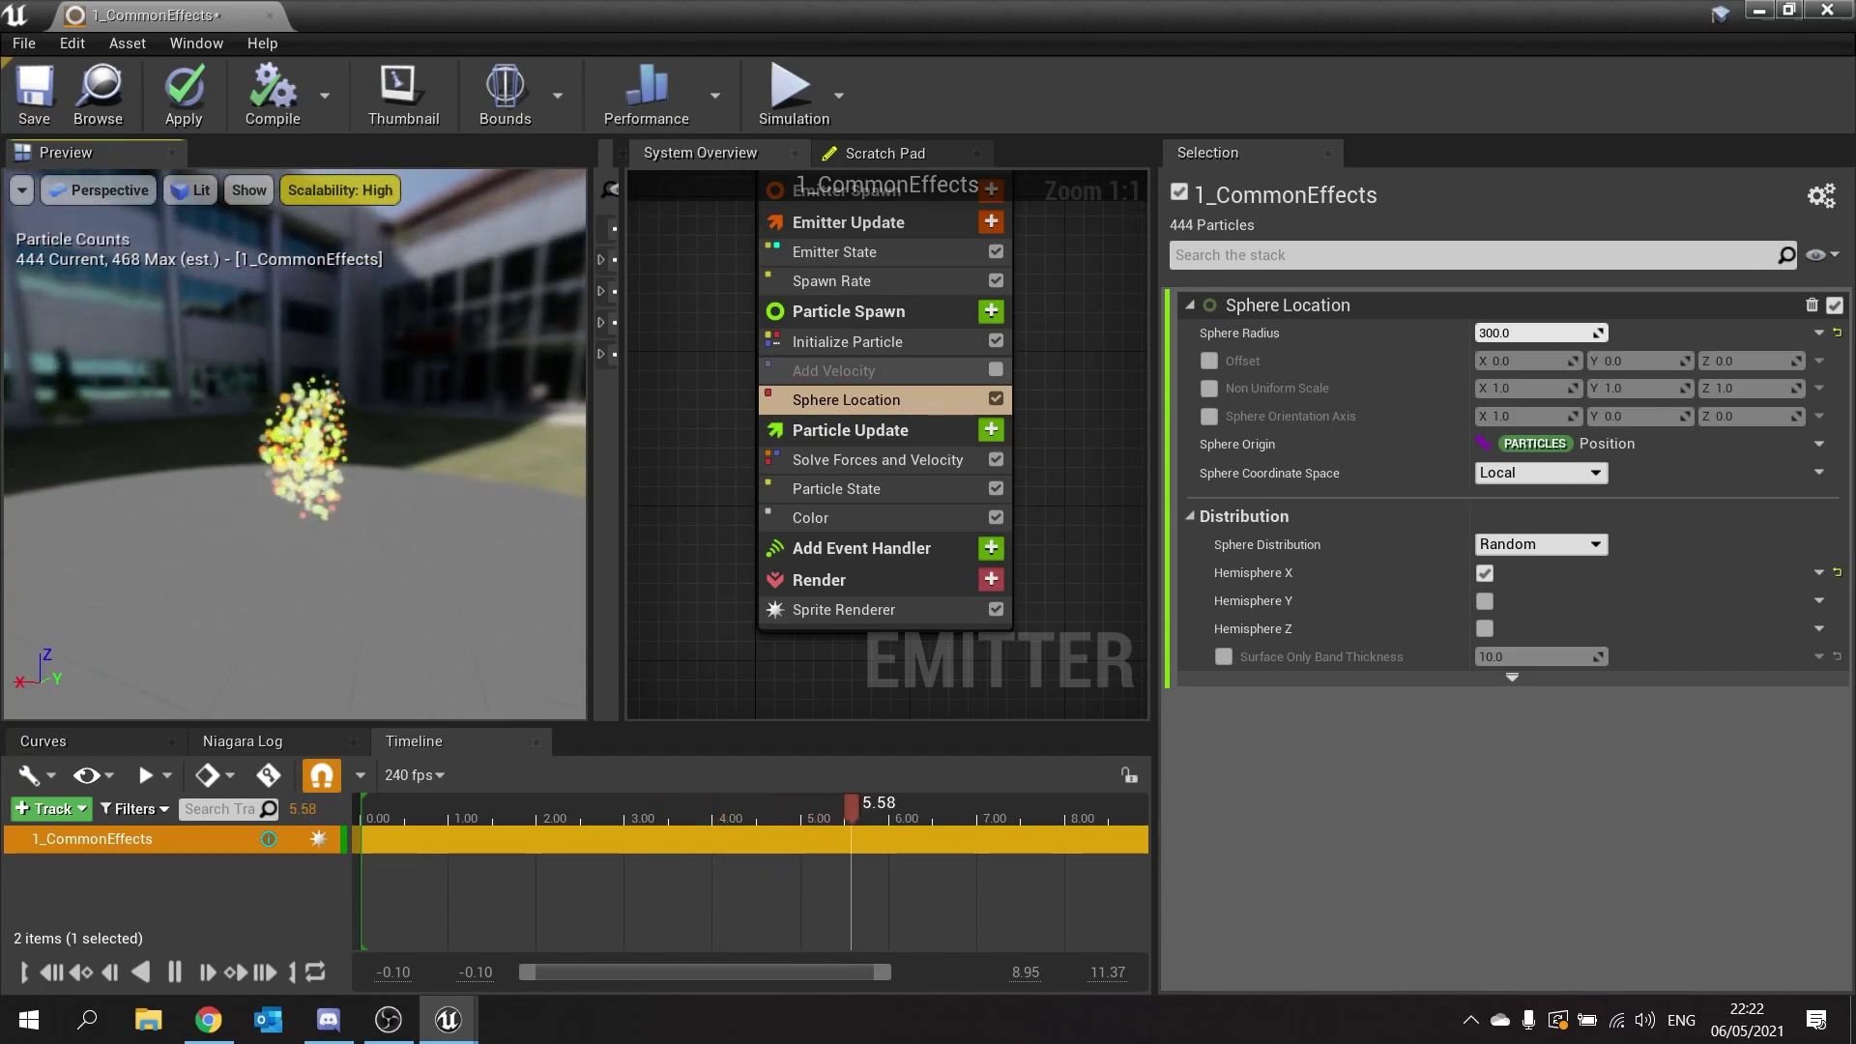
pyautogui.click(1484, 574)
pyautogui.click(1486, 602)
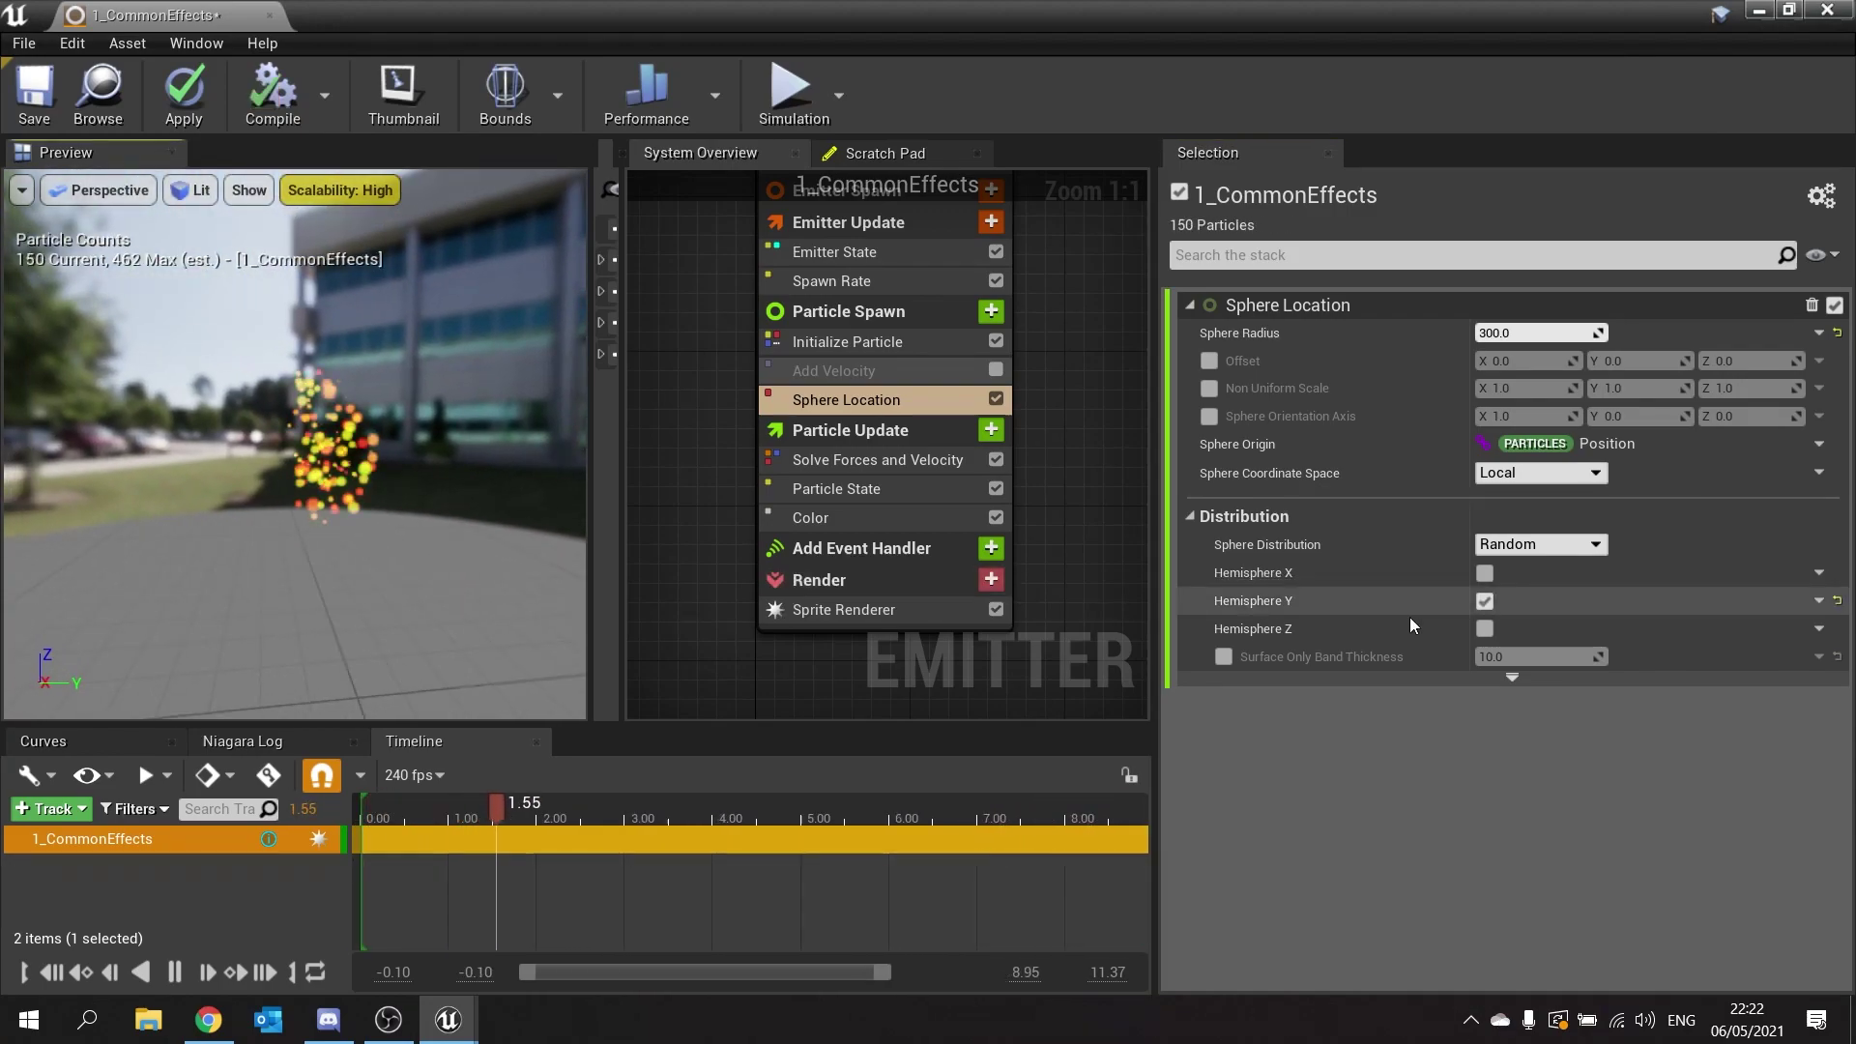
pyautogui.click(1486, 601)
pyautogui.click(1486, 628)
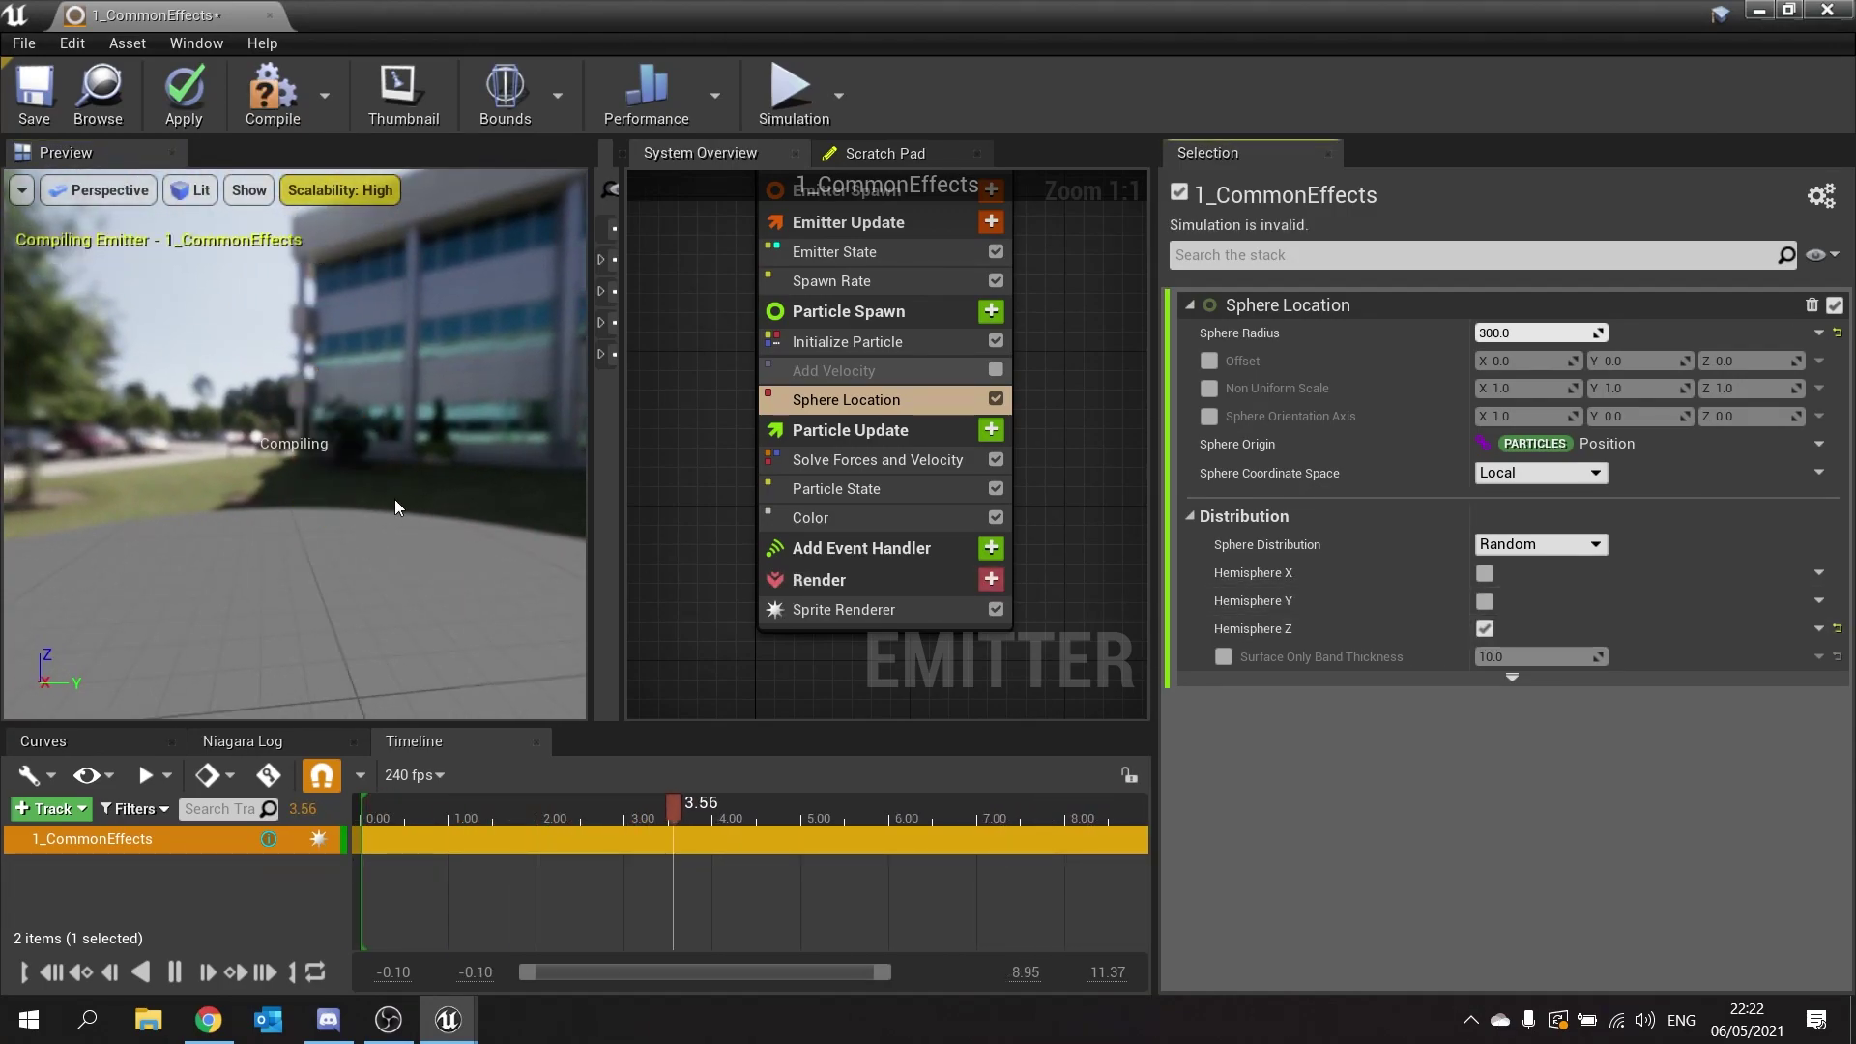
pyautogui.moveTo(365, 454); pyautogui.dragTo(222, 420)
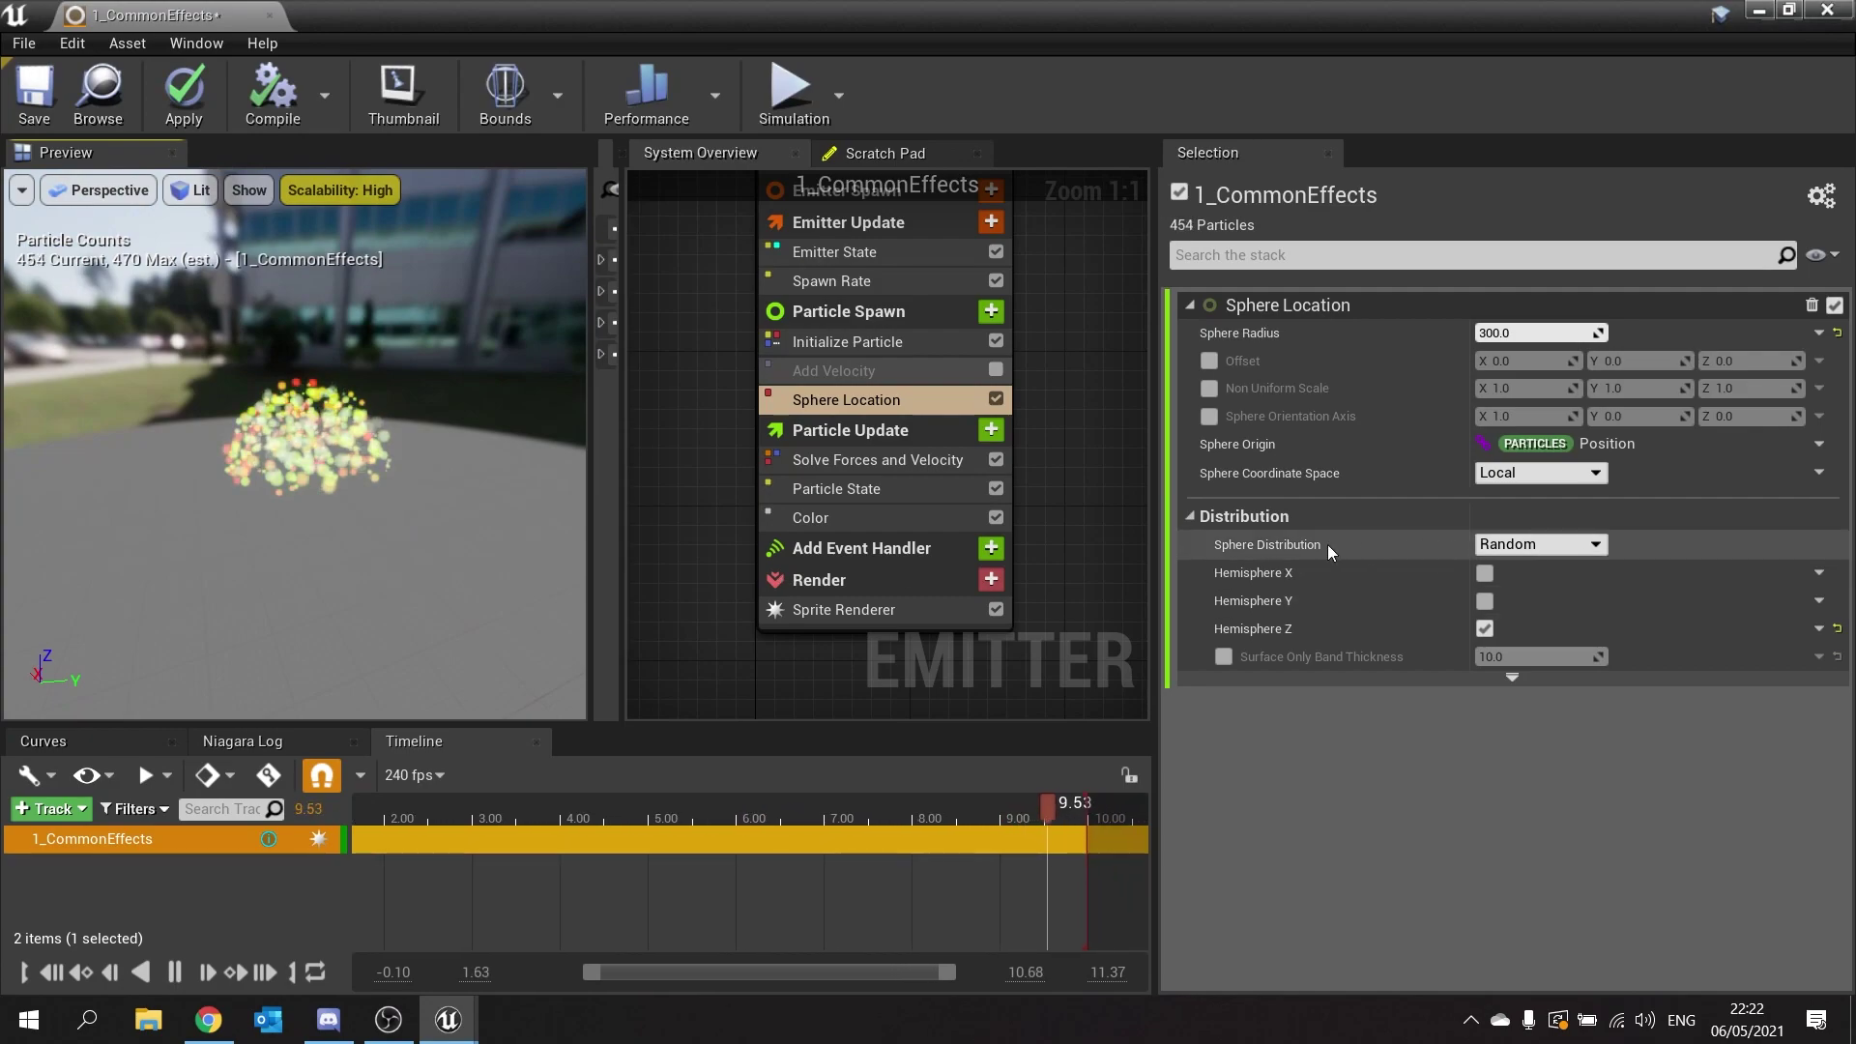
# Try Sphere Distribution Uniform and Direct, then set it back to Random.
pyautogui.click(1599, 547)
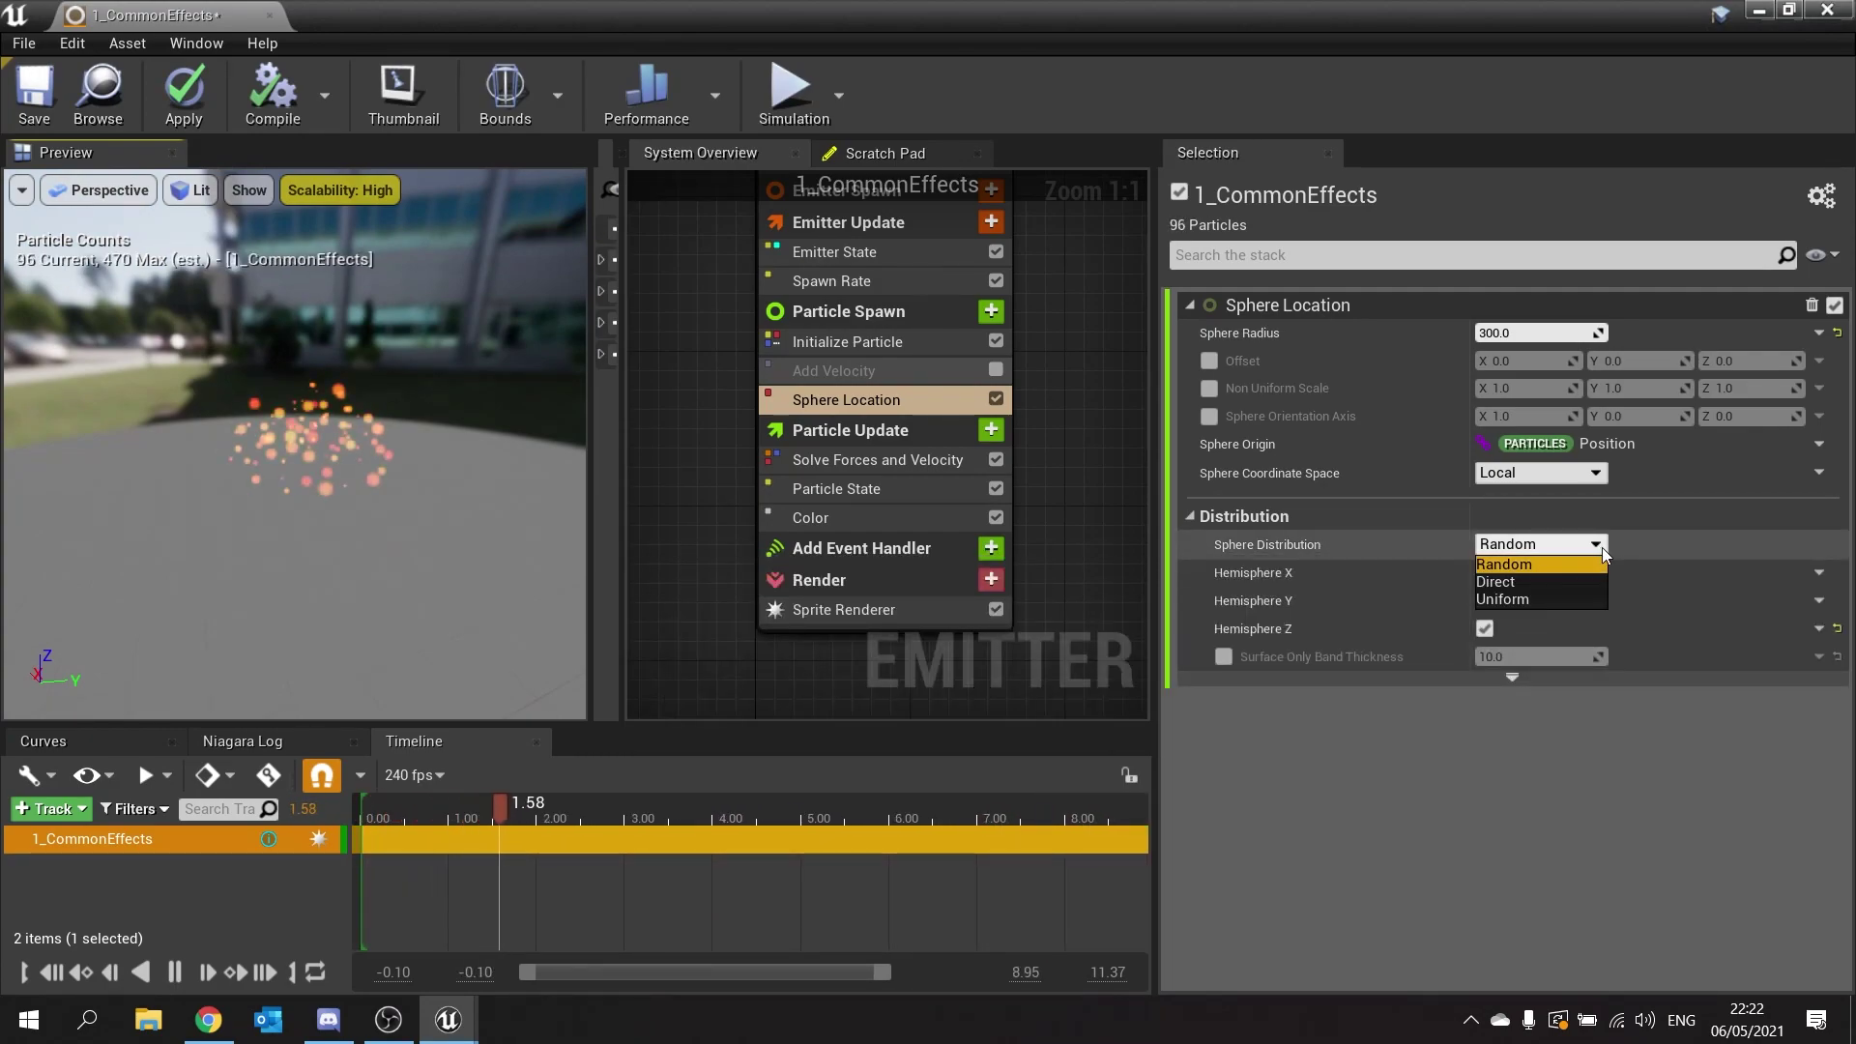
pyautogui.click(1506, 599)
pyautogui.moveTo(456, 468); pyautogui.dragTo(556, 474)
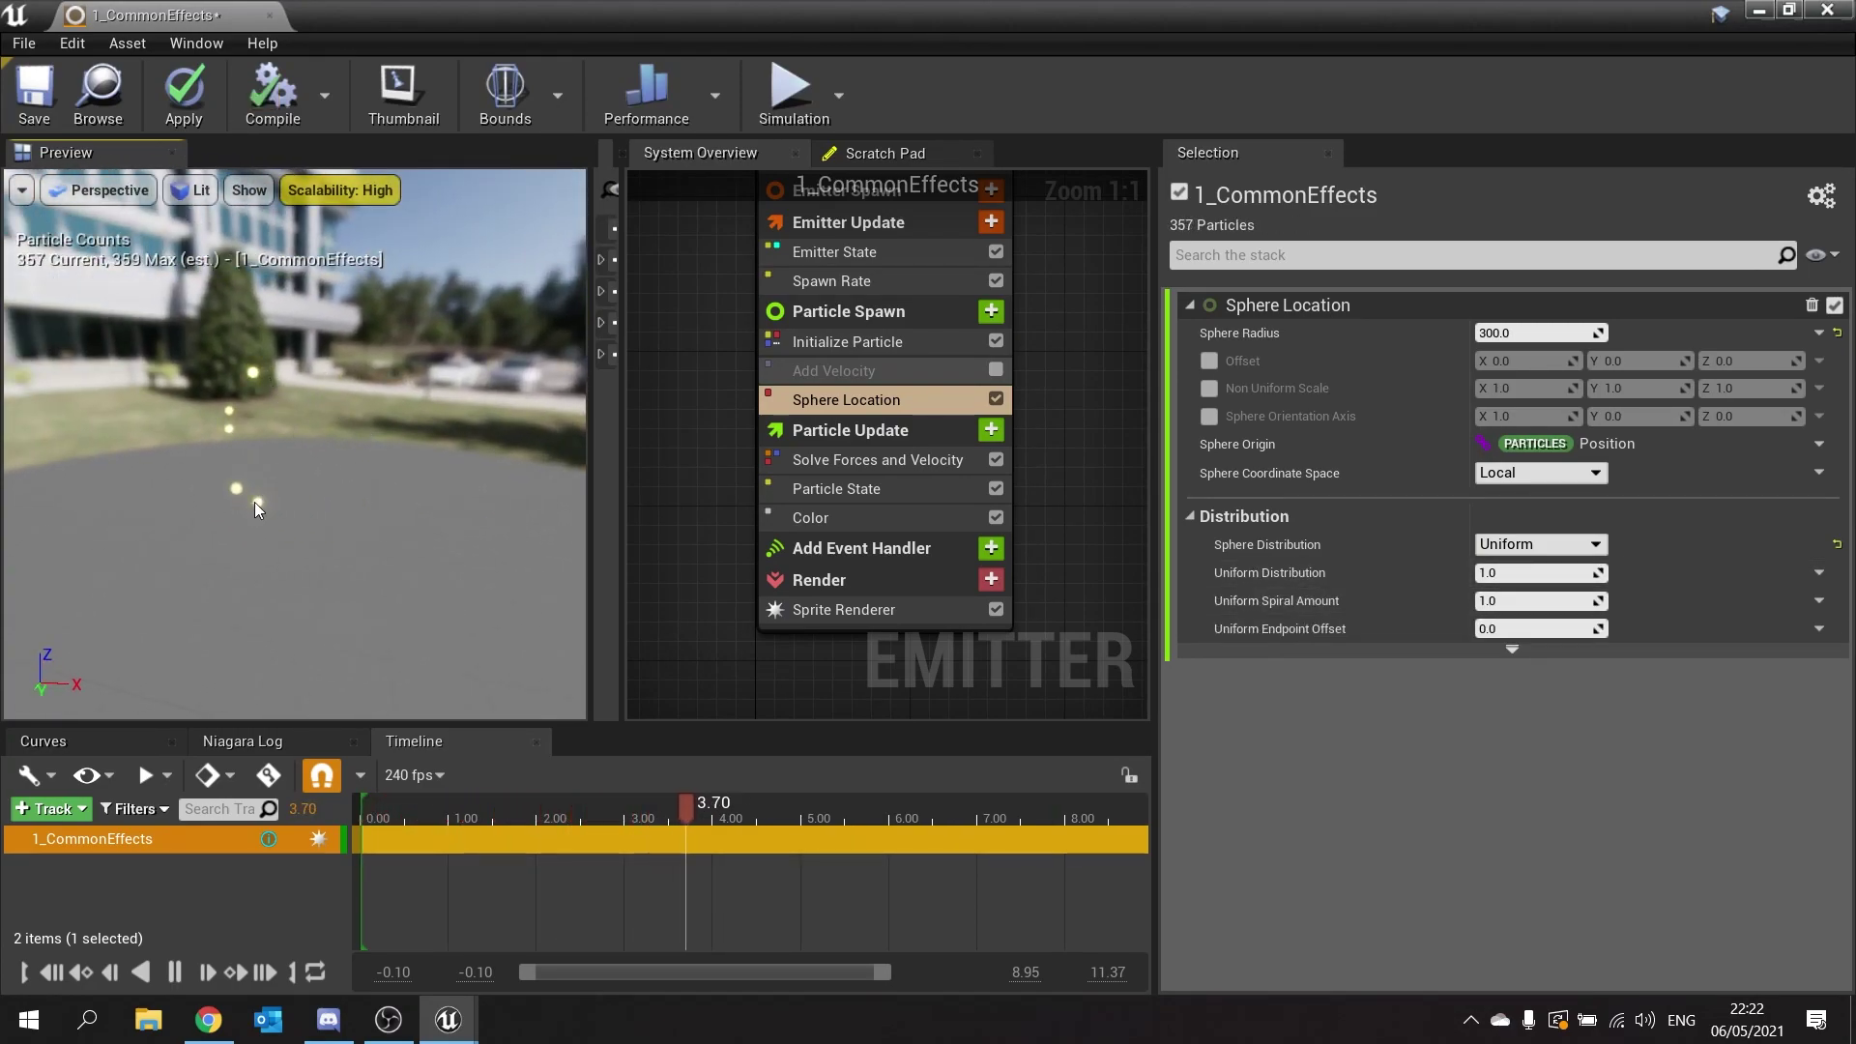
pyautogui.moveTo(1271, 577)
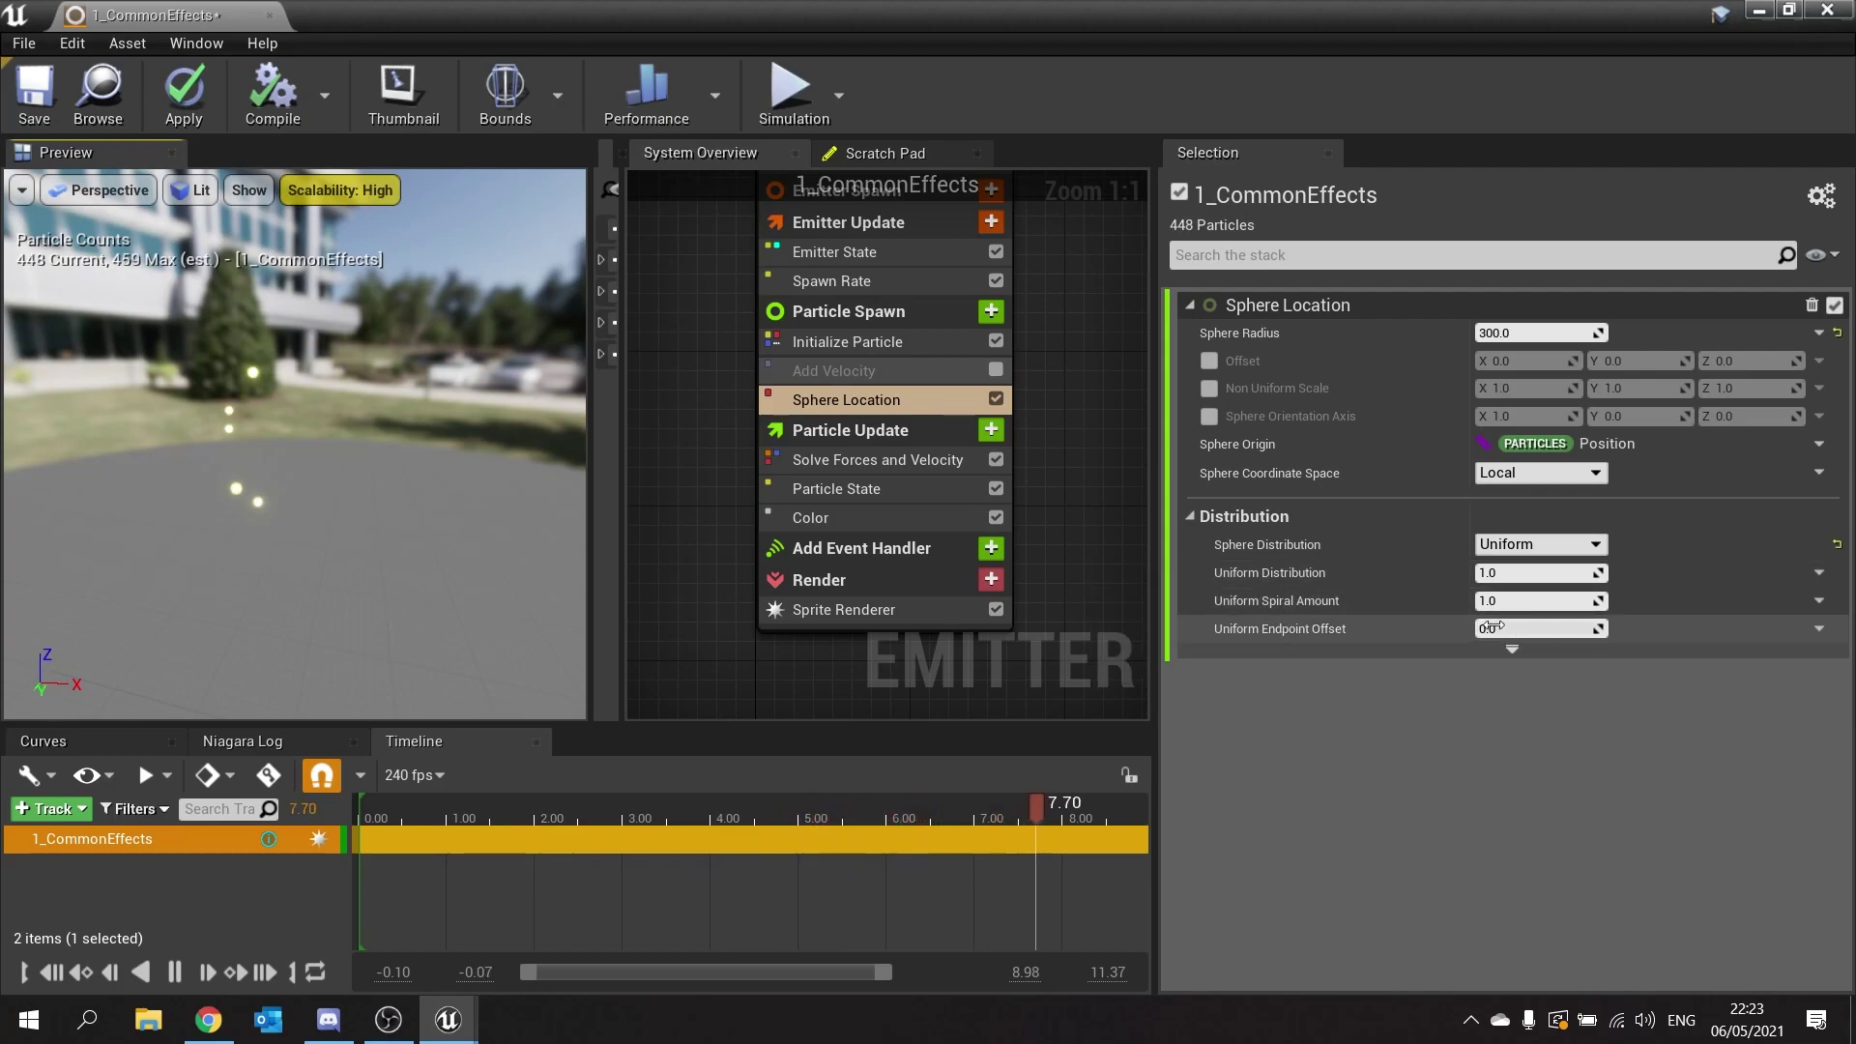
pyautogui.click(1528, 555)
pyautogui.click(1530, 550)
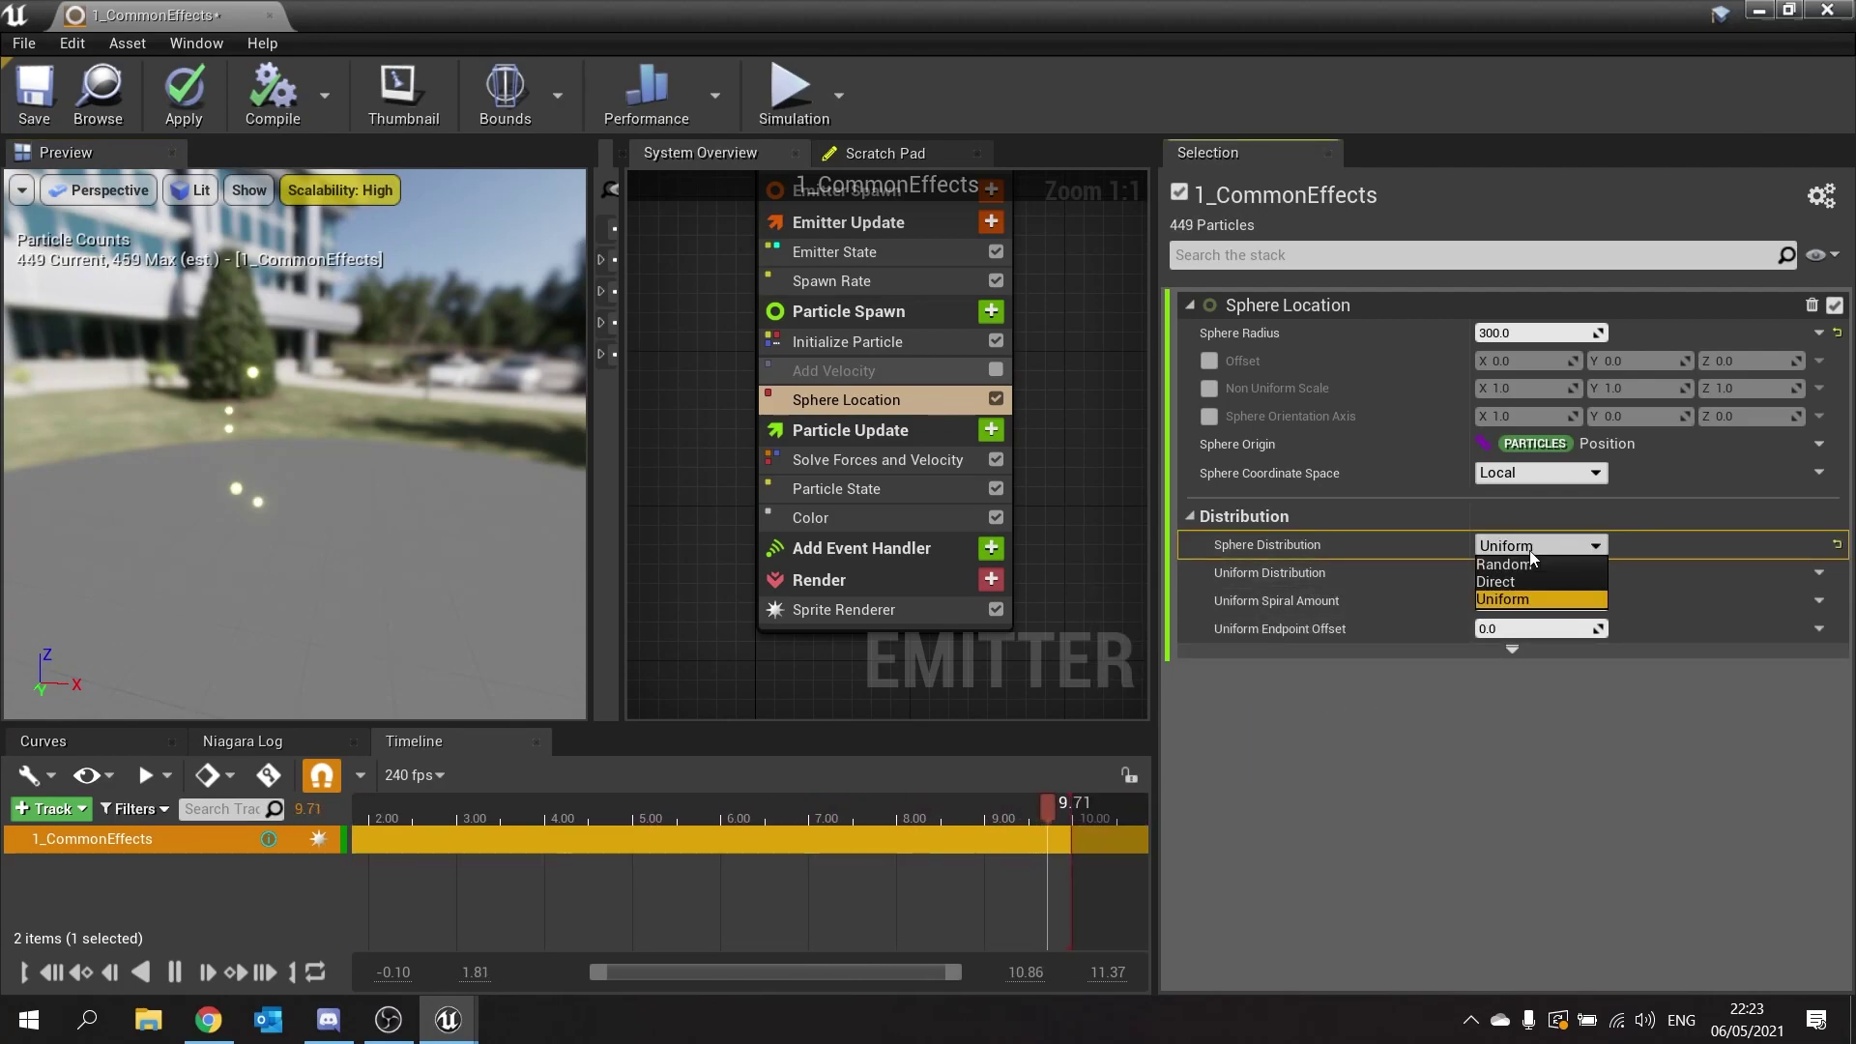
pyautogui.click(1514, 583)
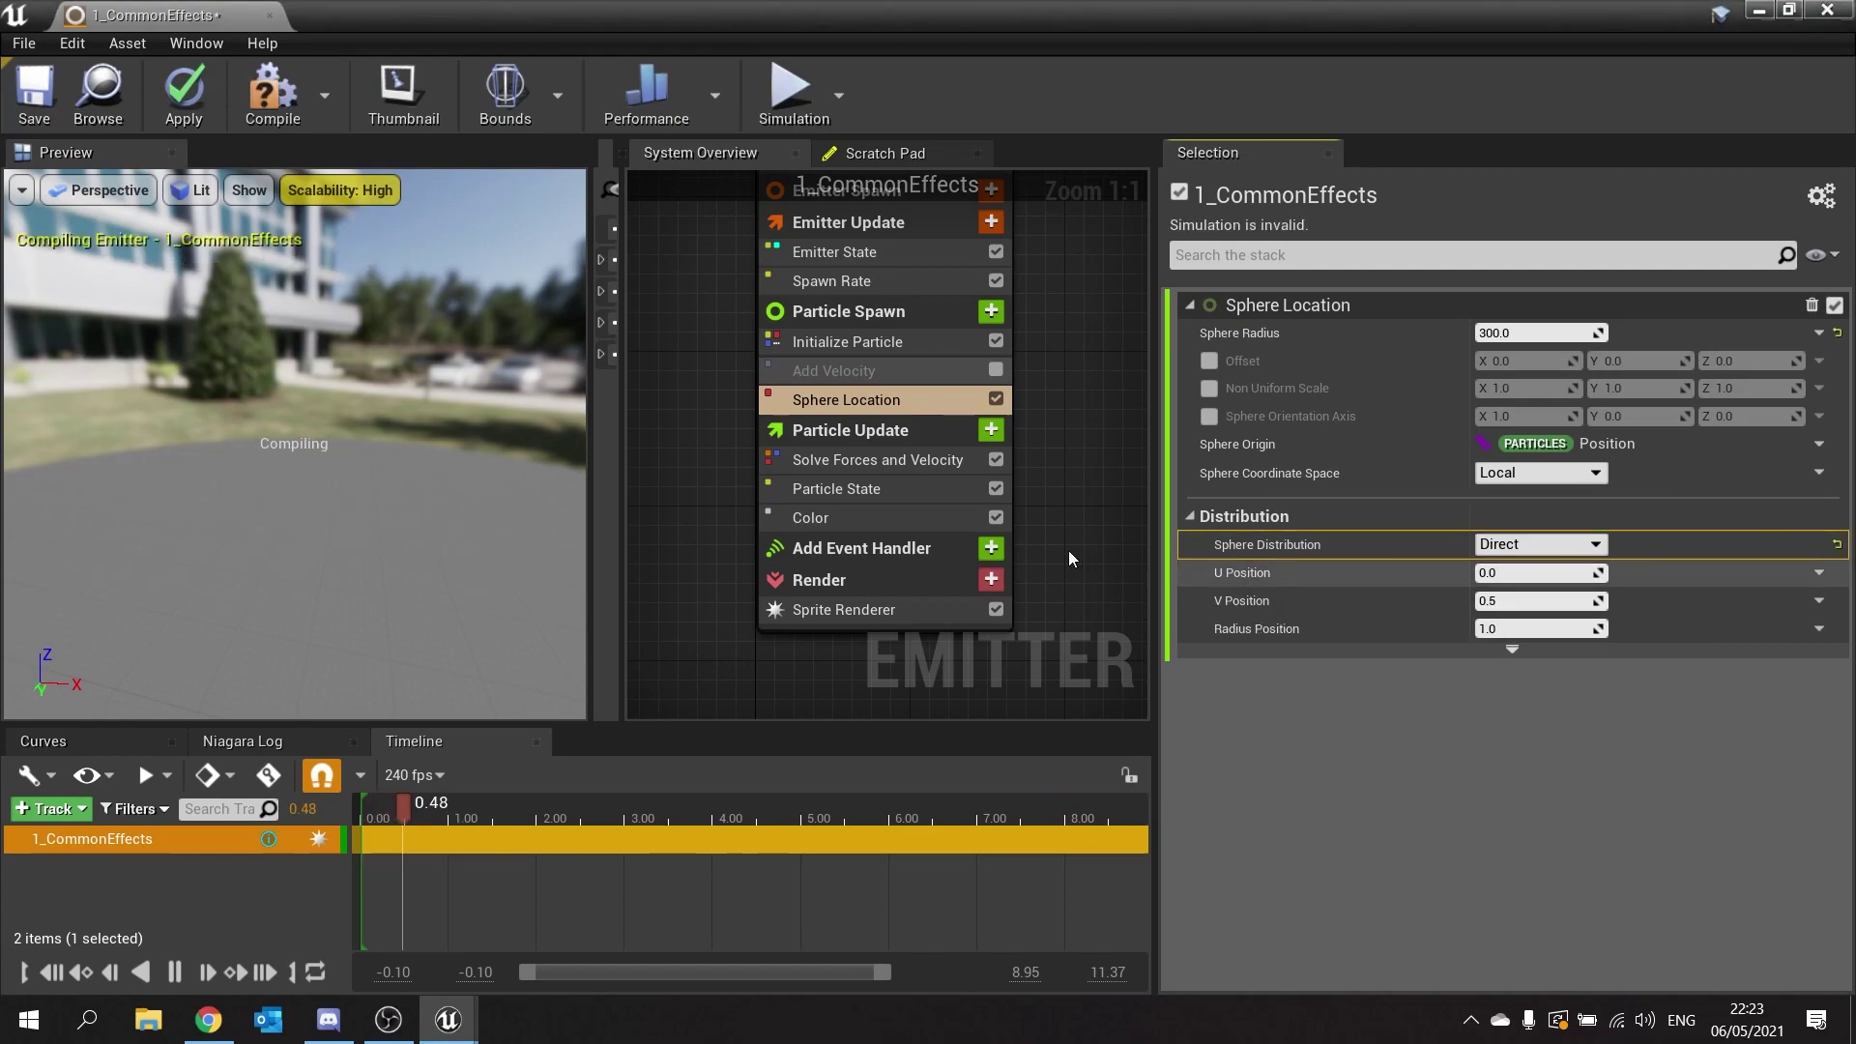
pyautogui.moveTo(333, 493); pyautogui.dragTo(409, 439)
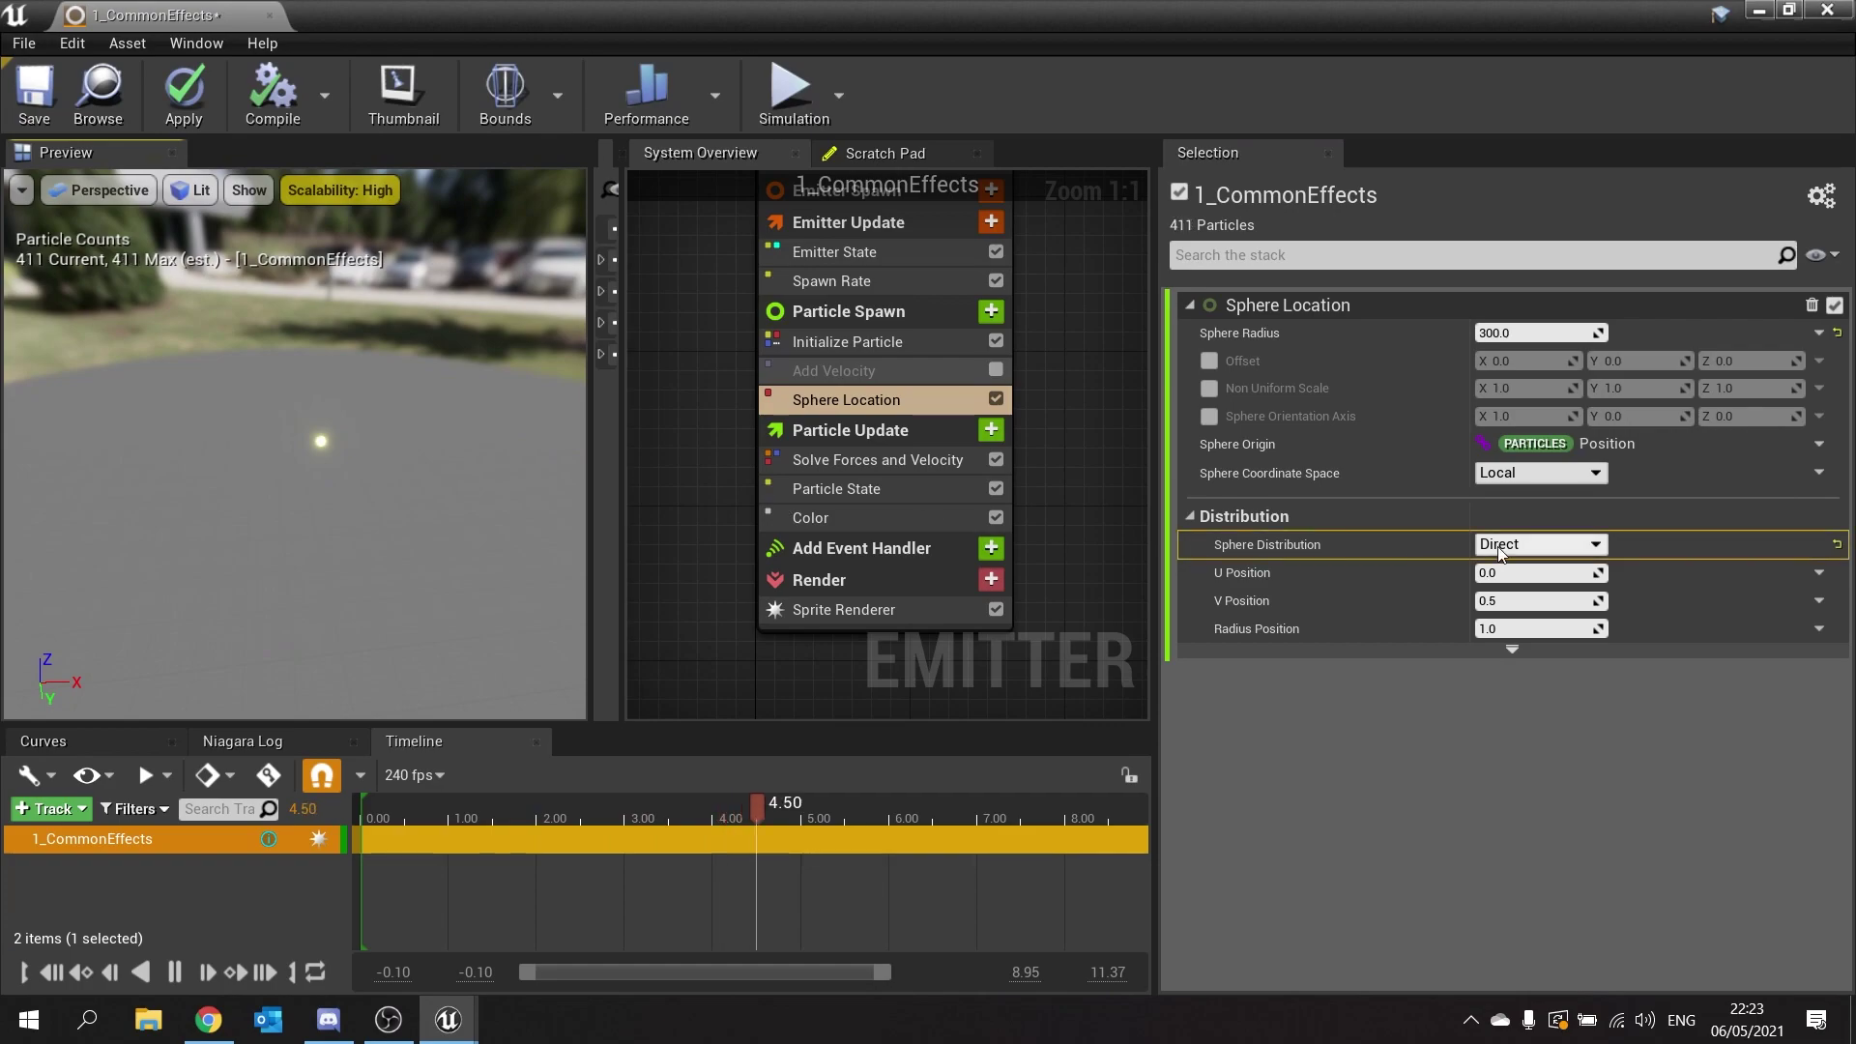
pyautogui.click(1524, 566)
pyautogui.moveTo(406, 445); pyautogui.dragTo(406, 484)
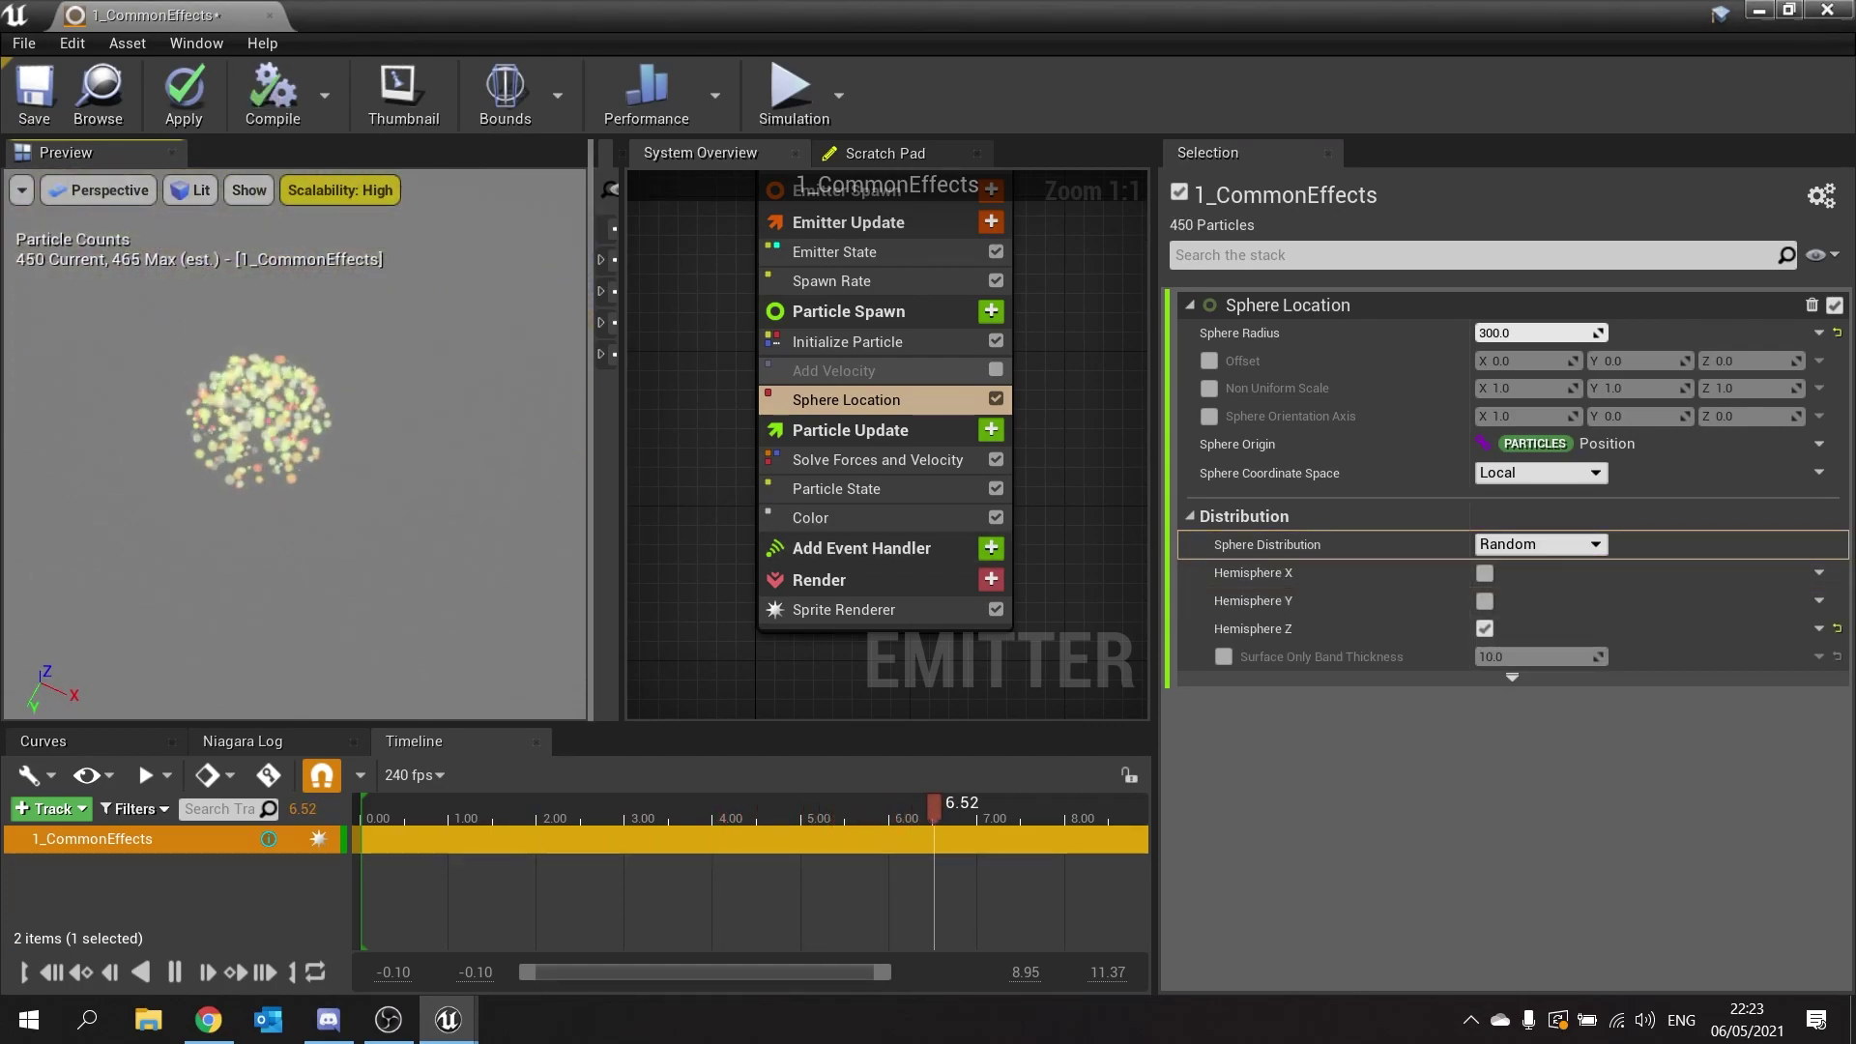
# Uncheck Hemisphere Z and re-enable Add Velocity so particles burst outward.
pyautogui.click(1485, 630)
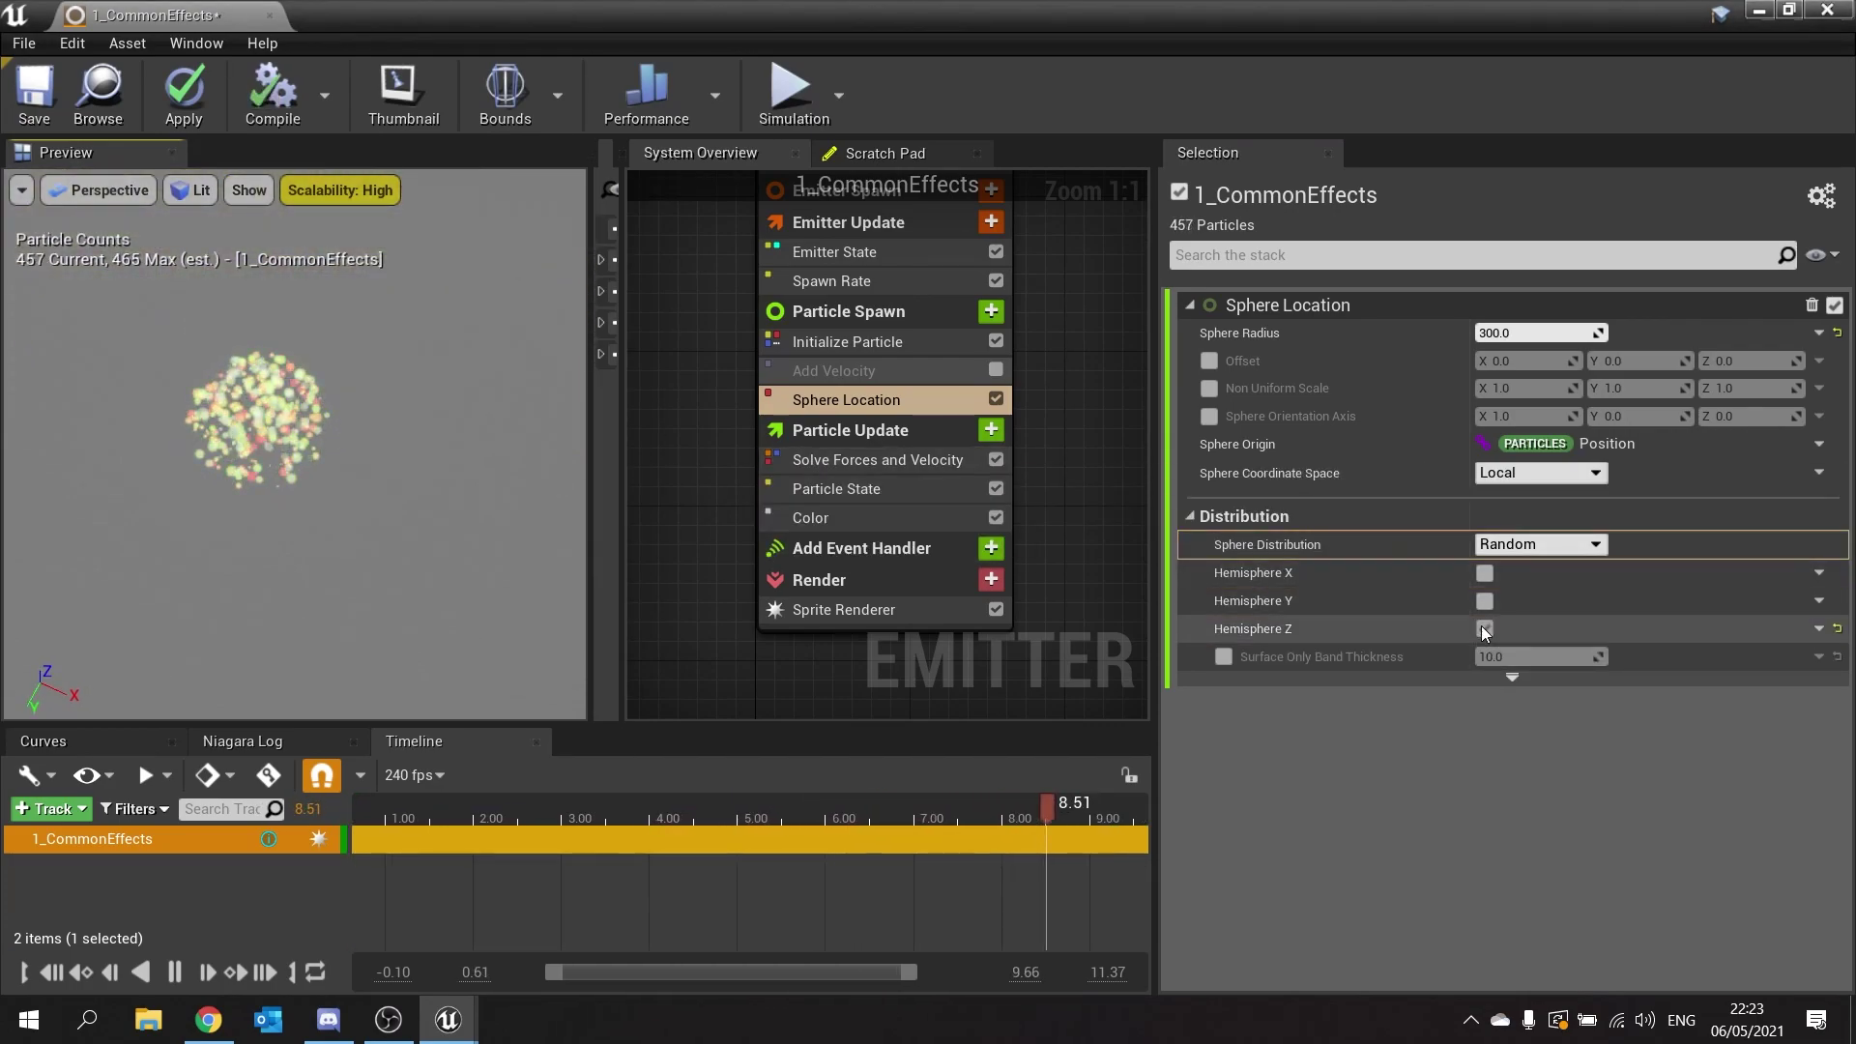
pyautogui.click(1487, 629)
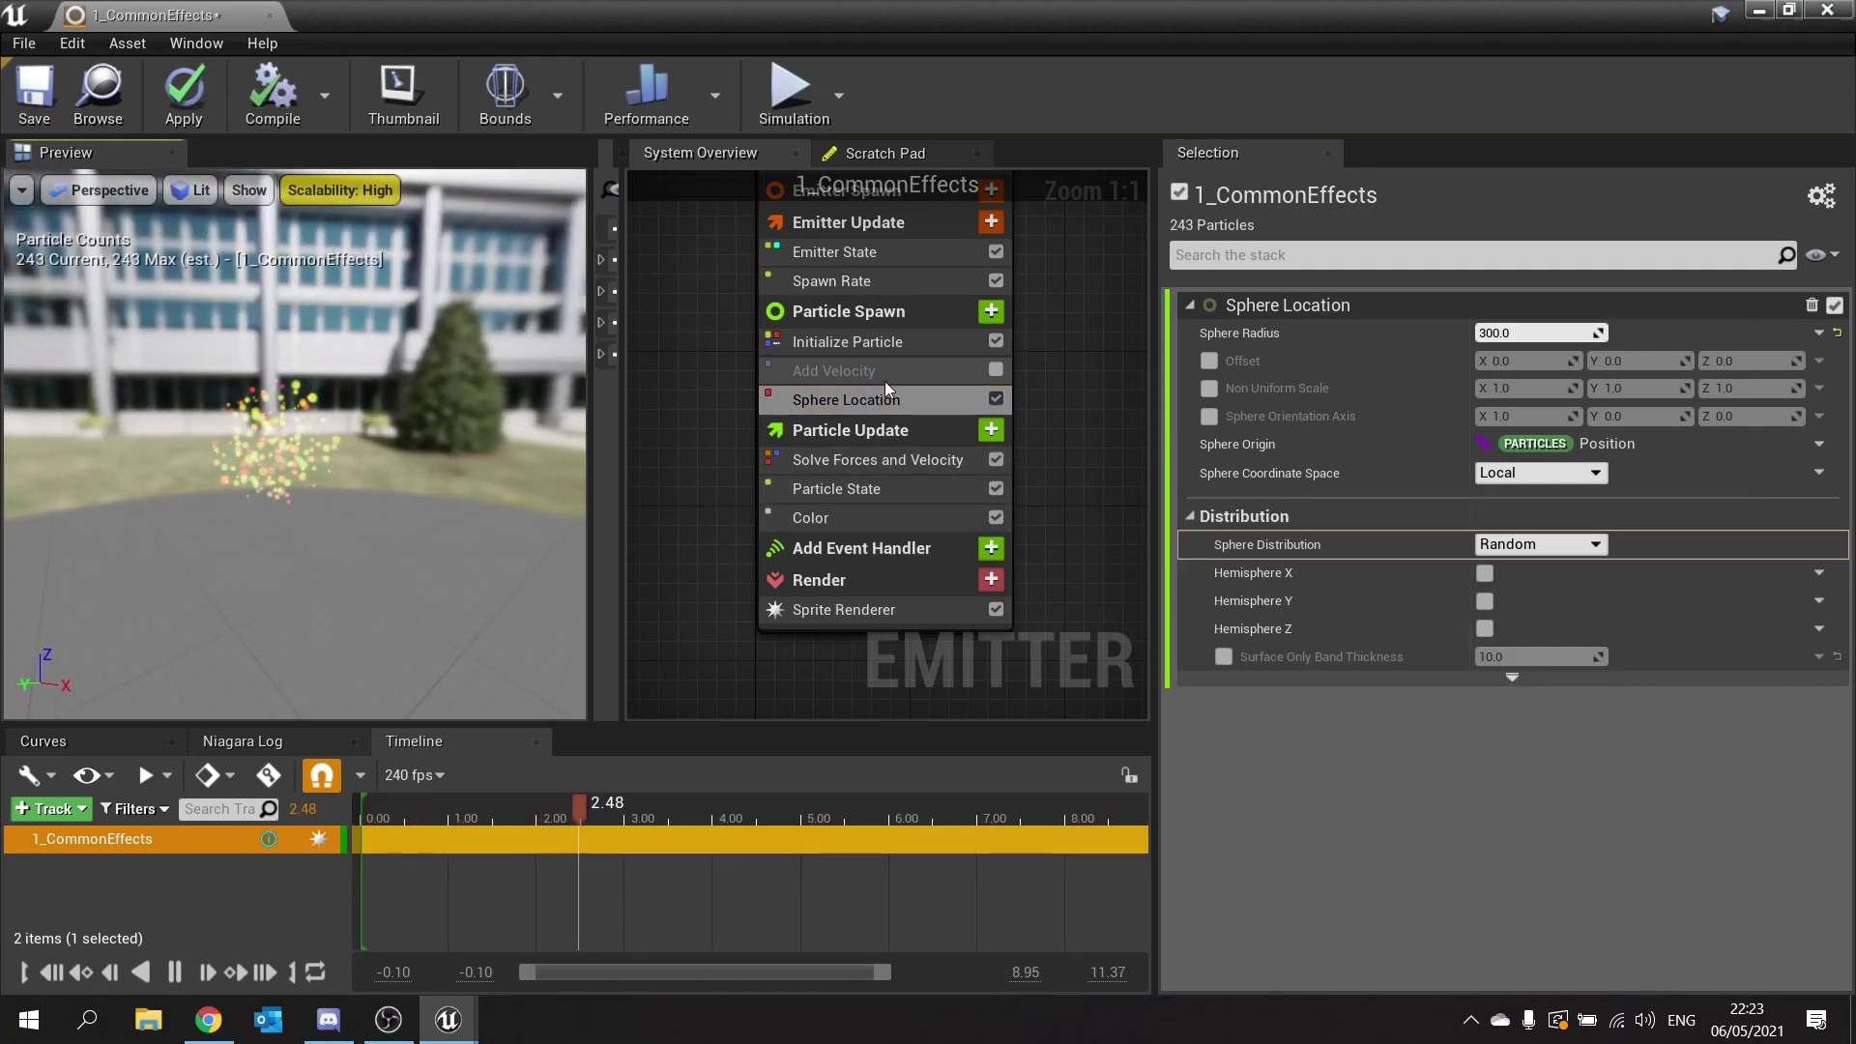
pyautogui.click(996, 370)
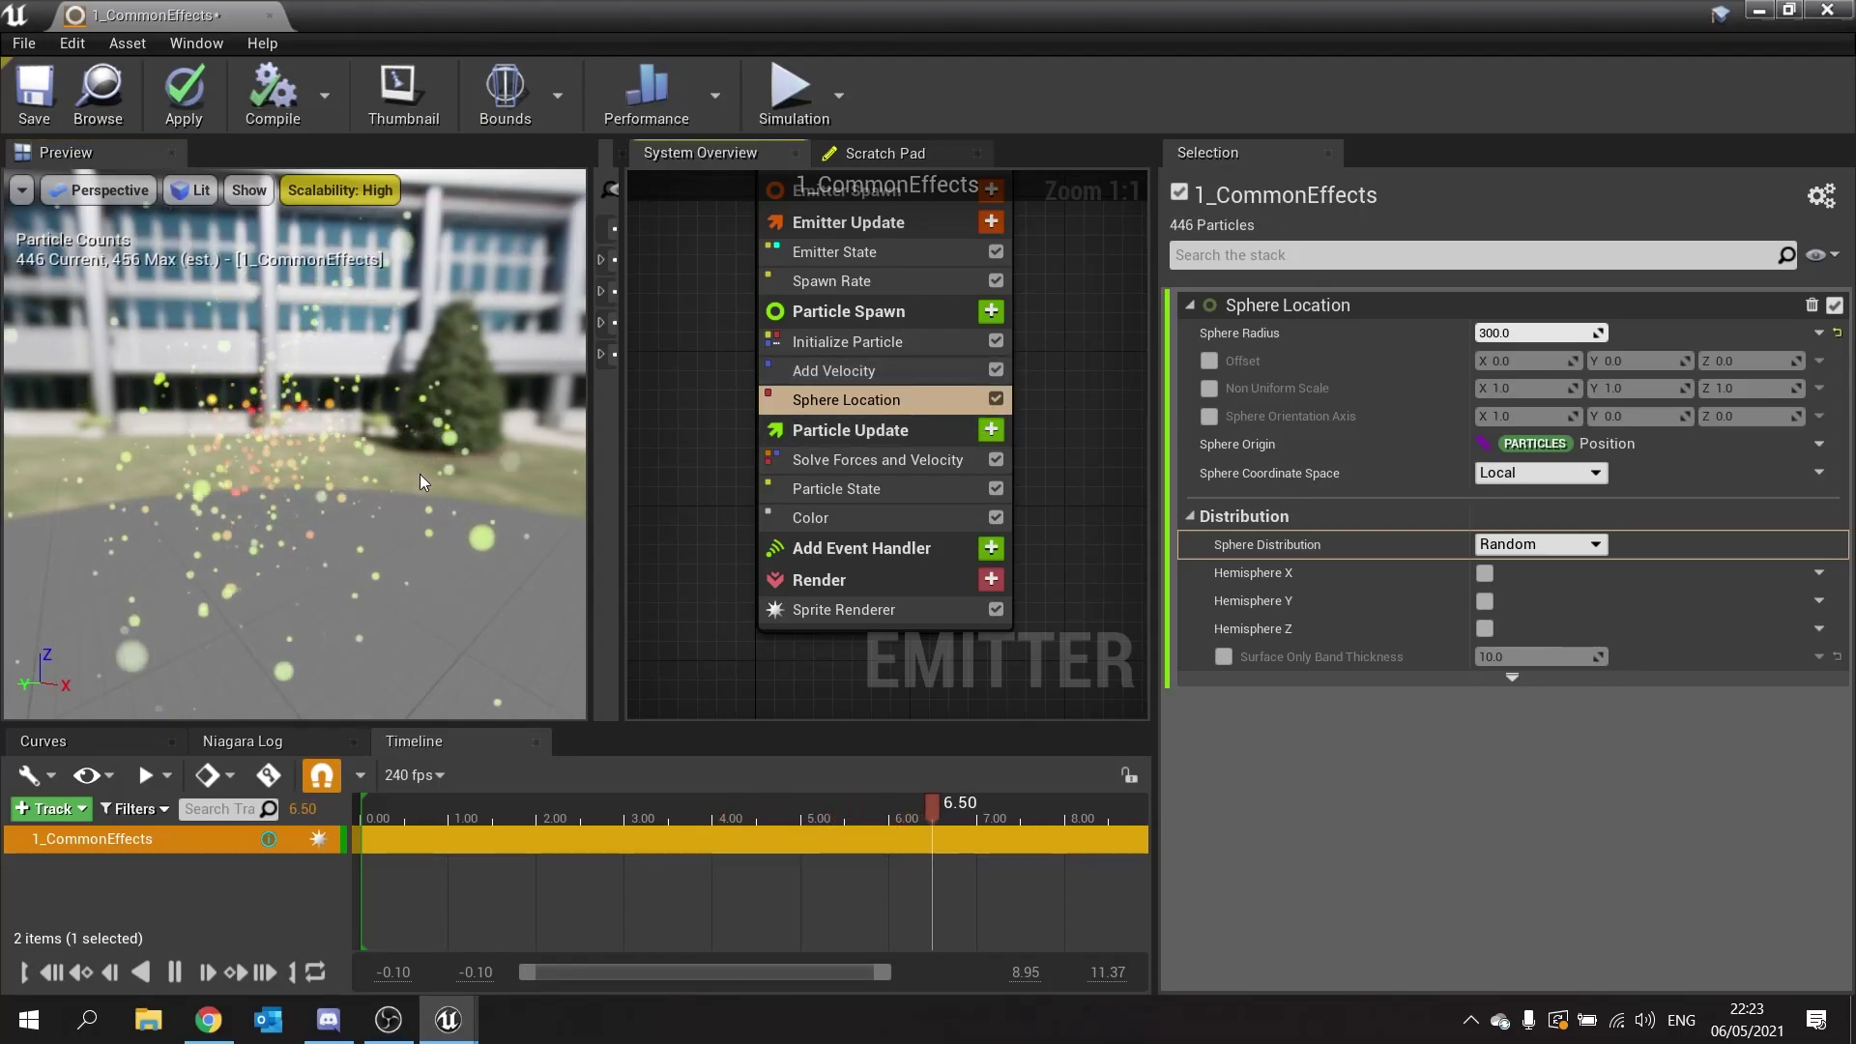
pyautogui.moveTo(419, 474); pyautogui.dragTo(482, 456)
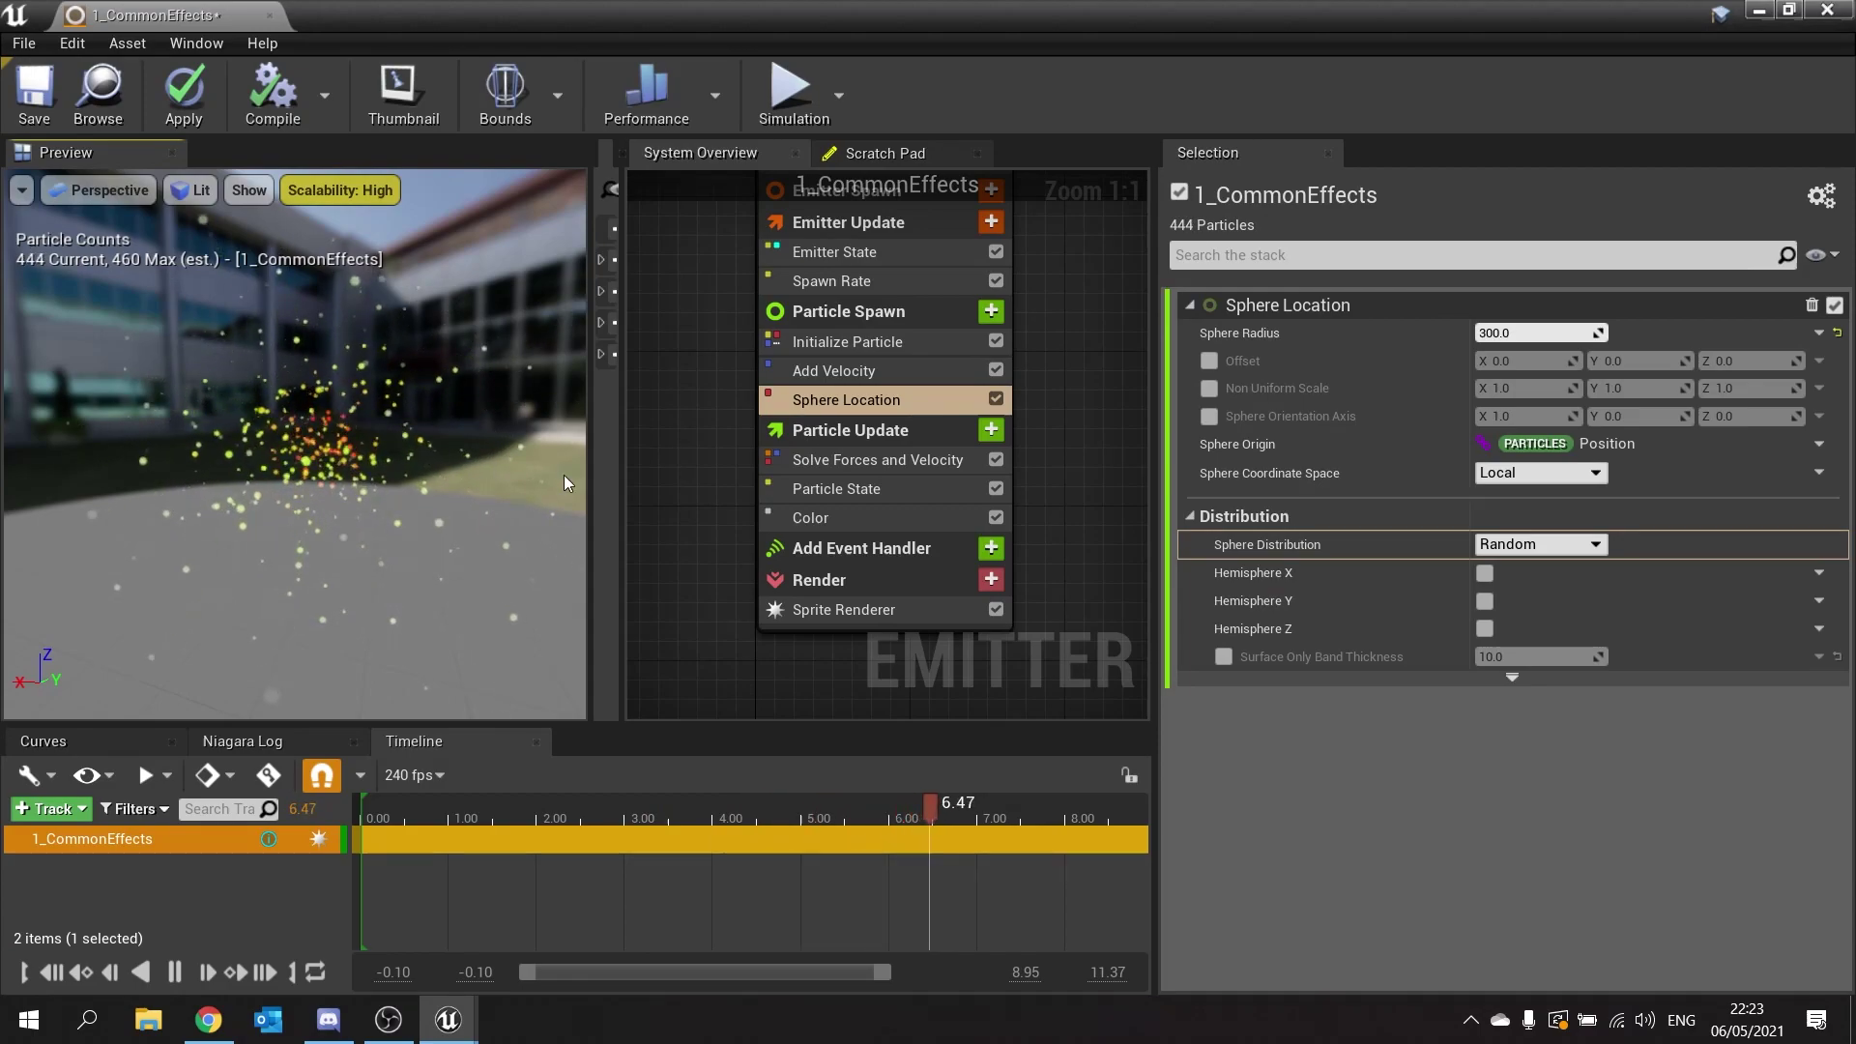
# Add Vortex Velocity to Particle Update via a 'vor' search and move it before Solve Forces and Velocity.
pyautogui.click(991, 429)
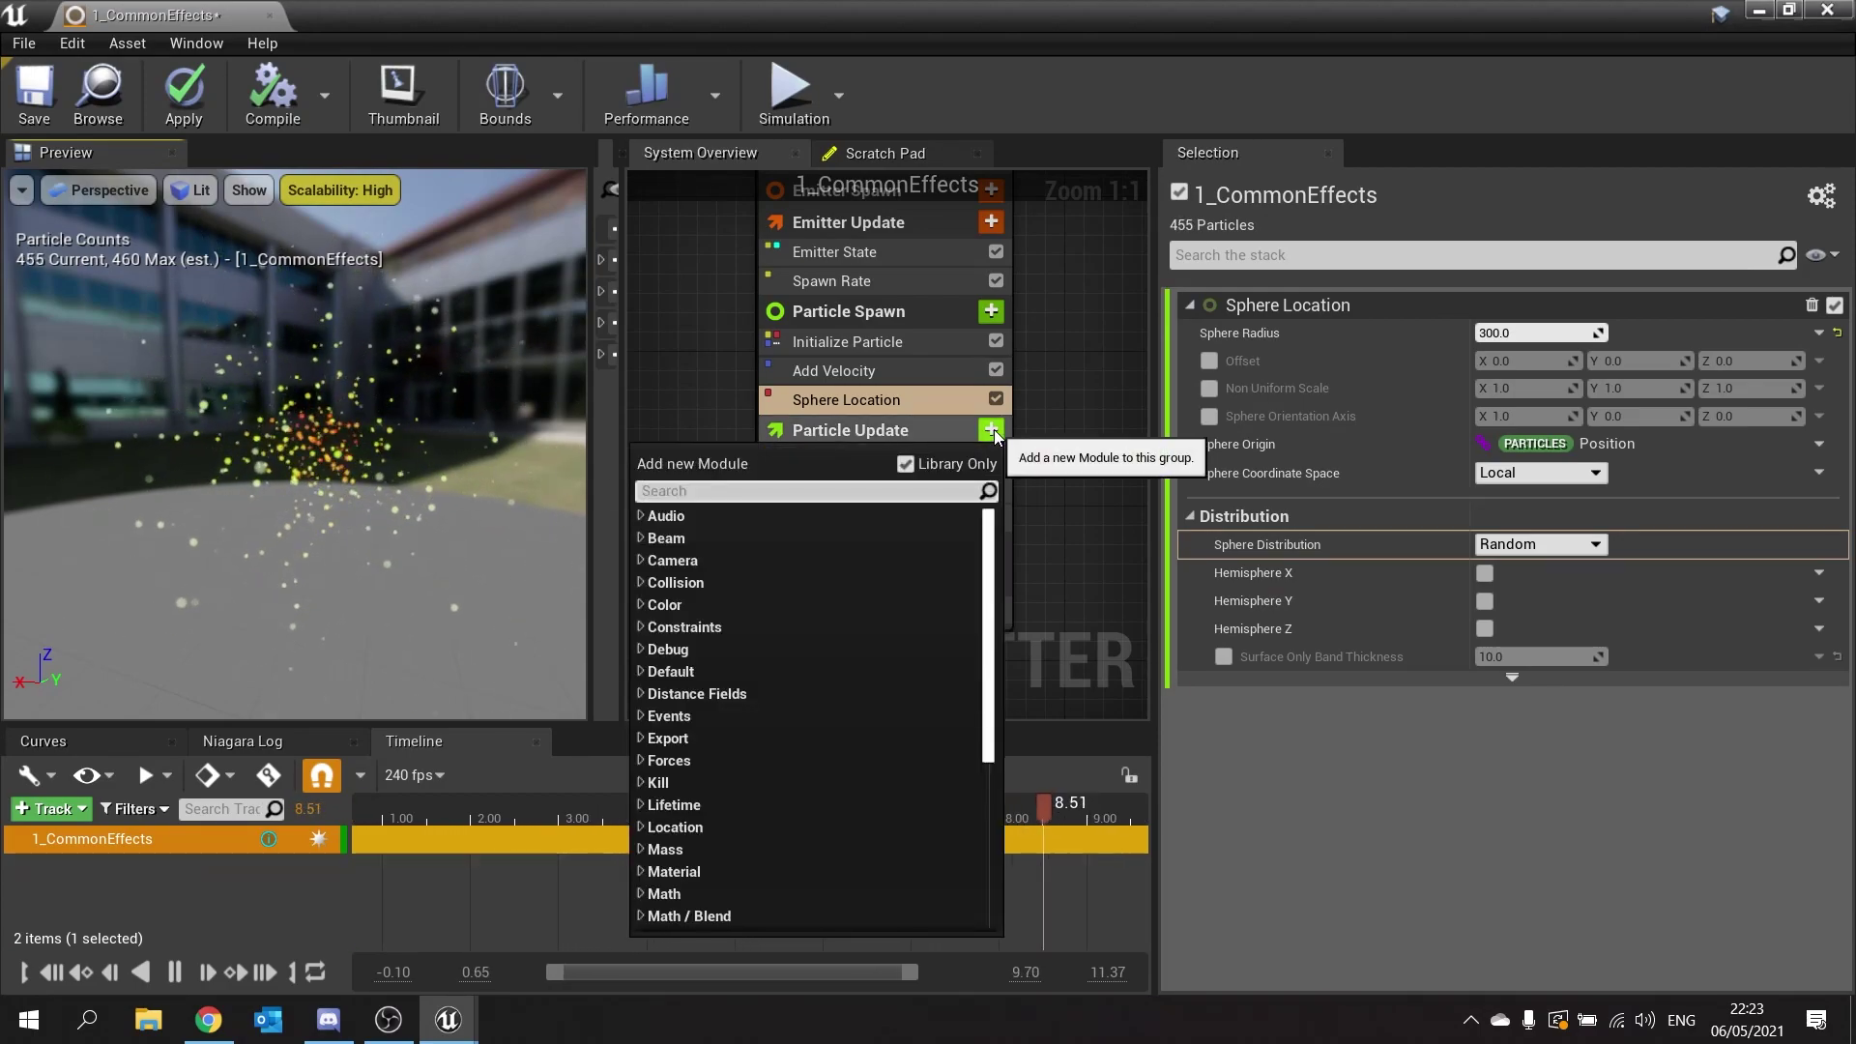
pyautogui.write('vor')
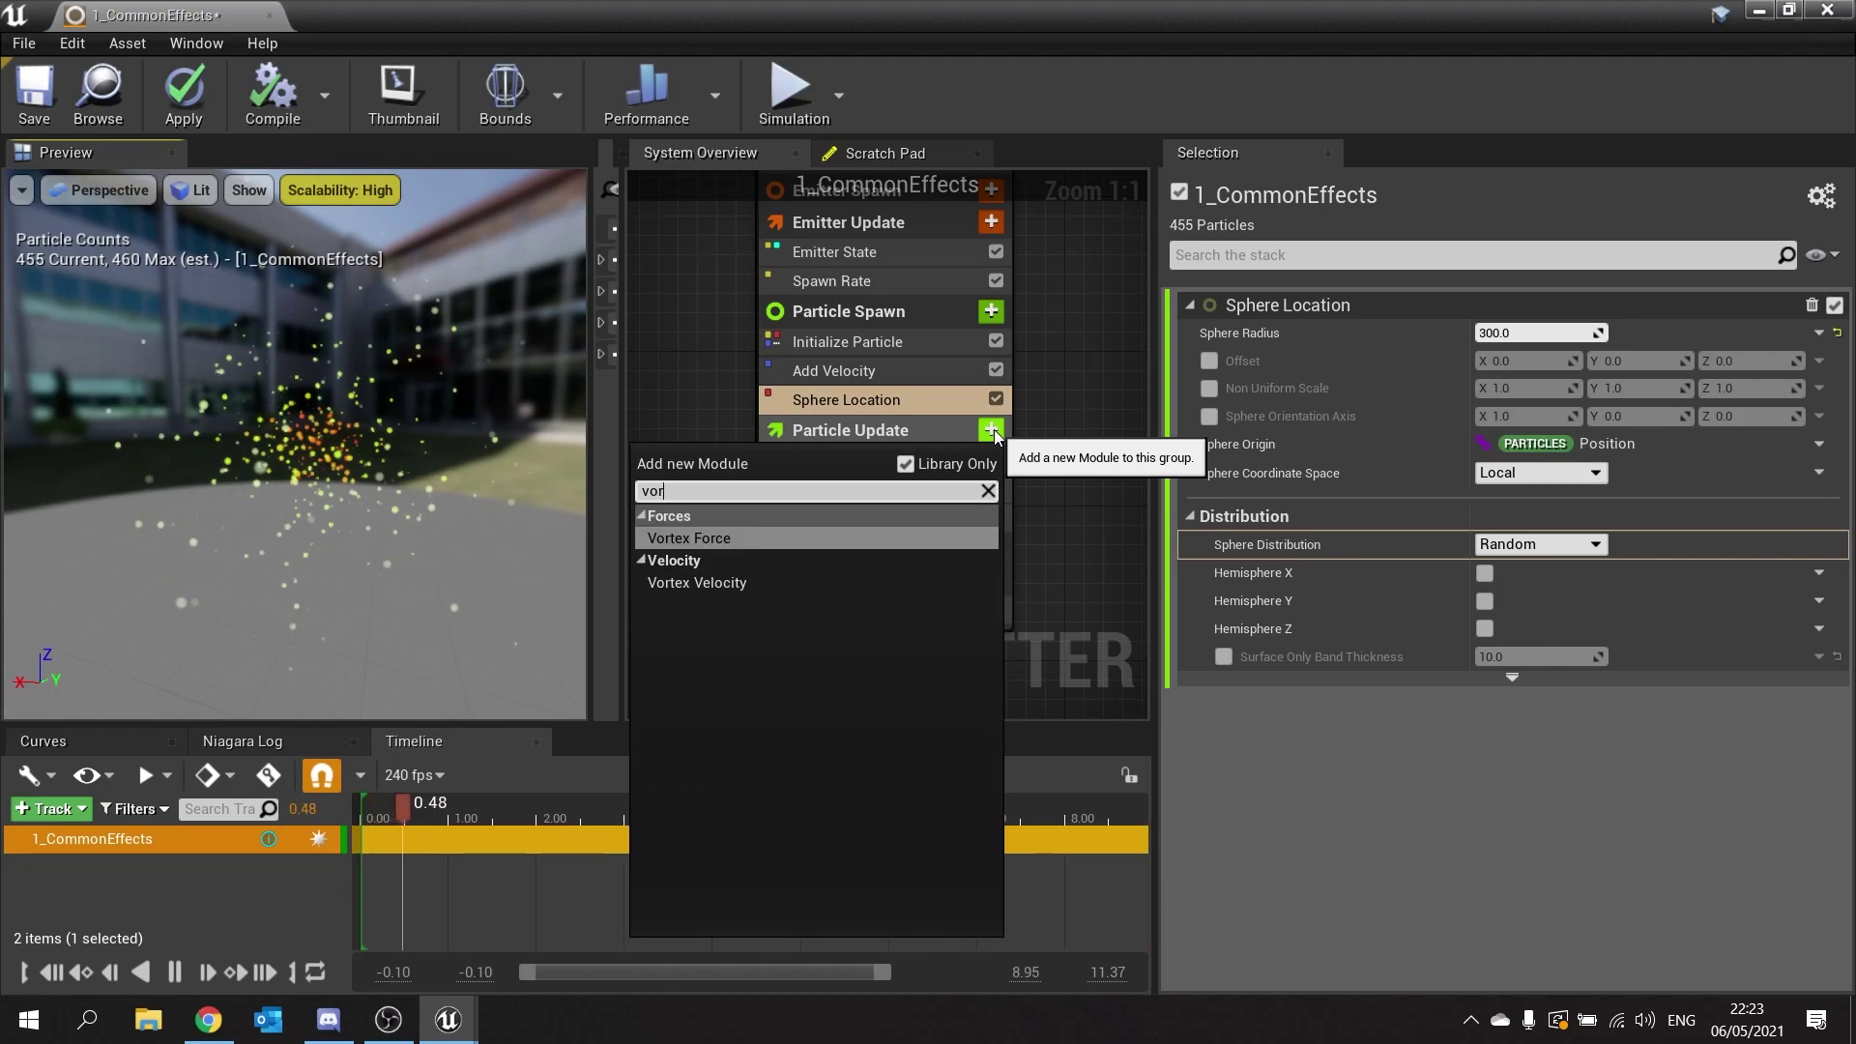
pyautogui.click(722, 583)
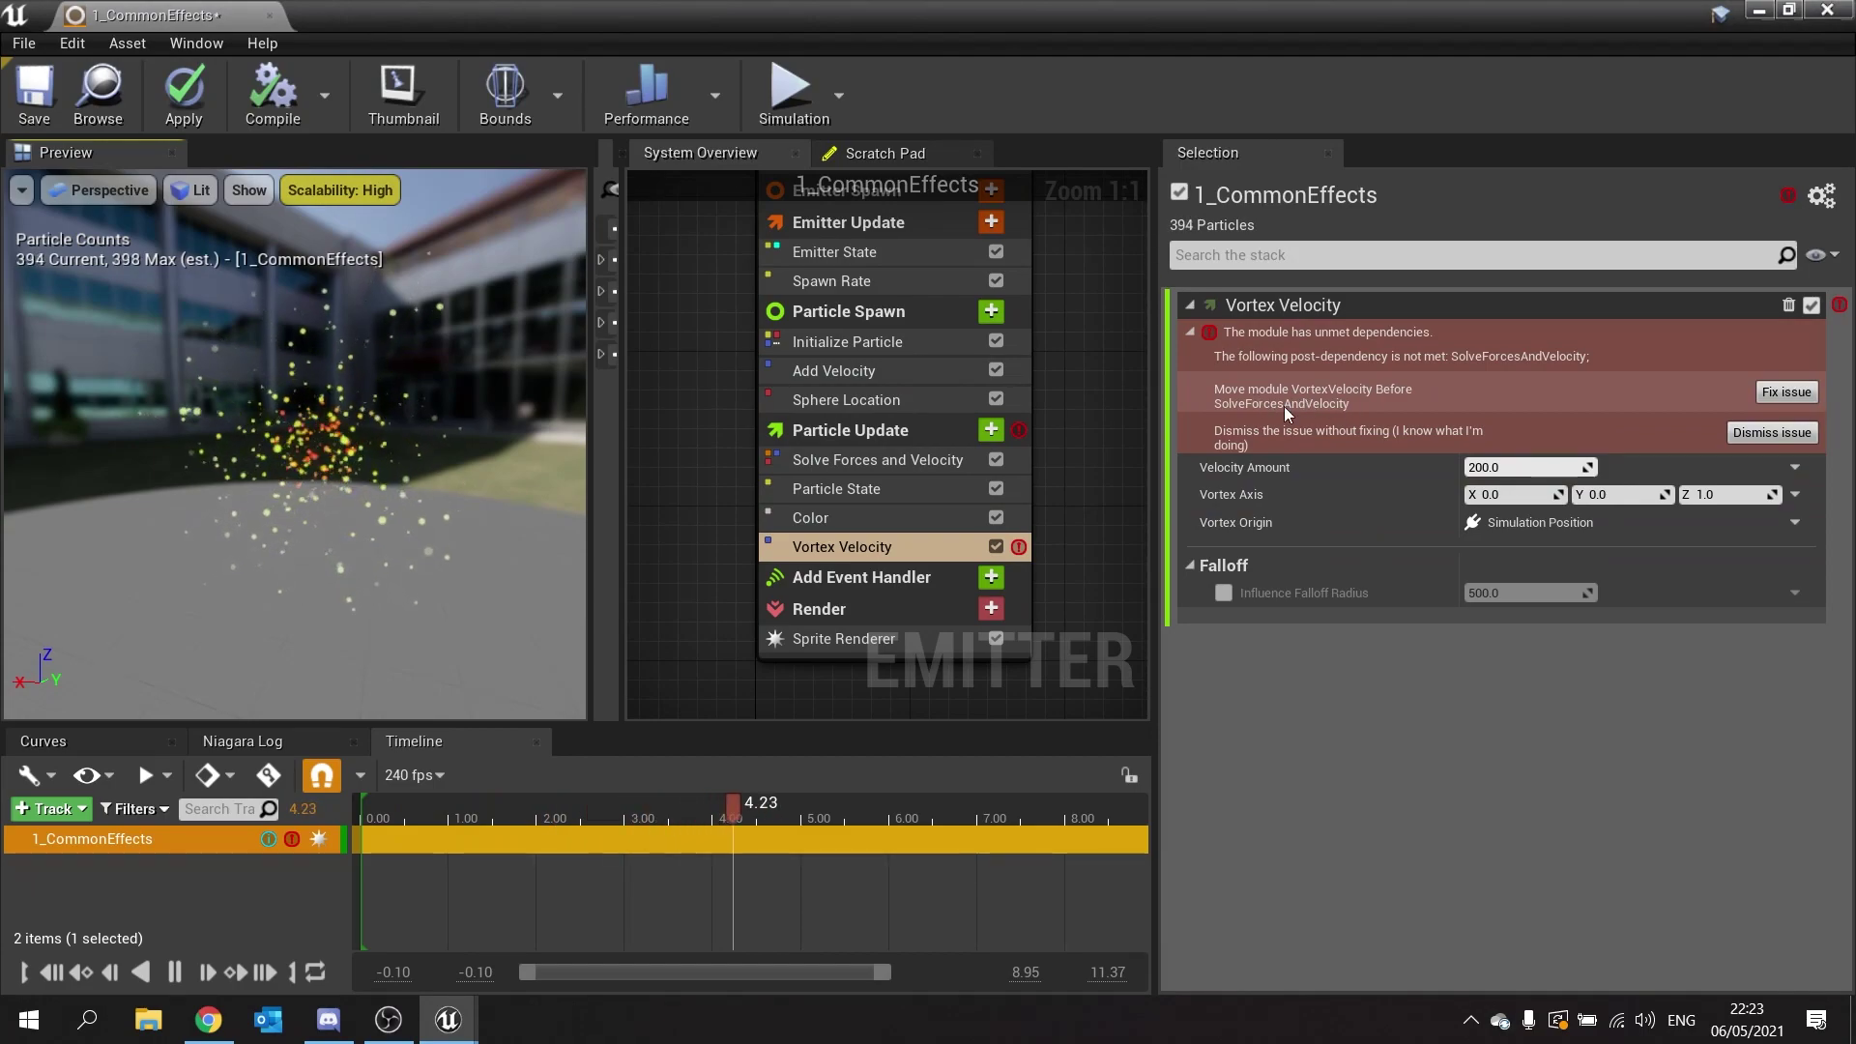
pyautogui.click(1794, 393)
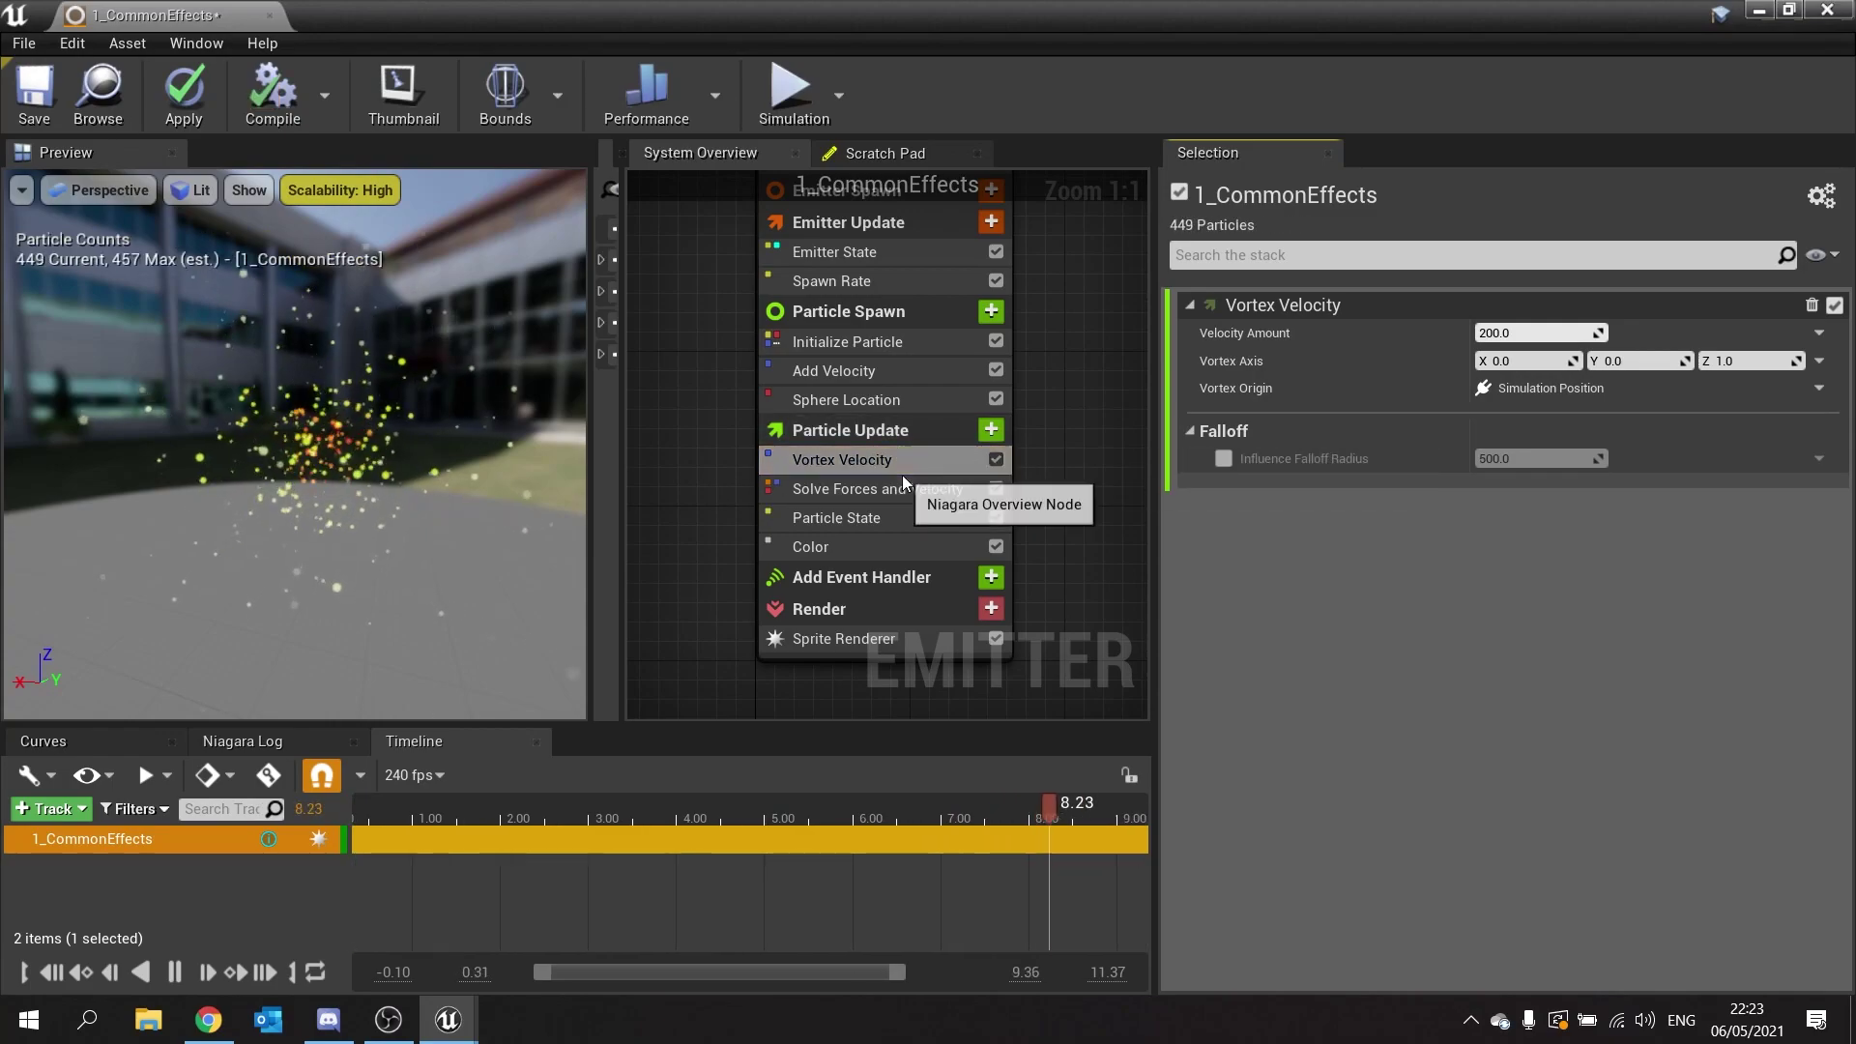
pyautogui.click(774, 468)
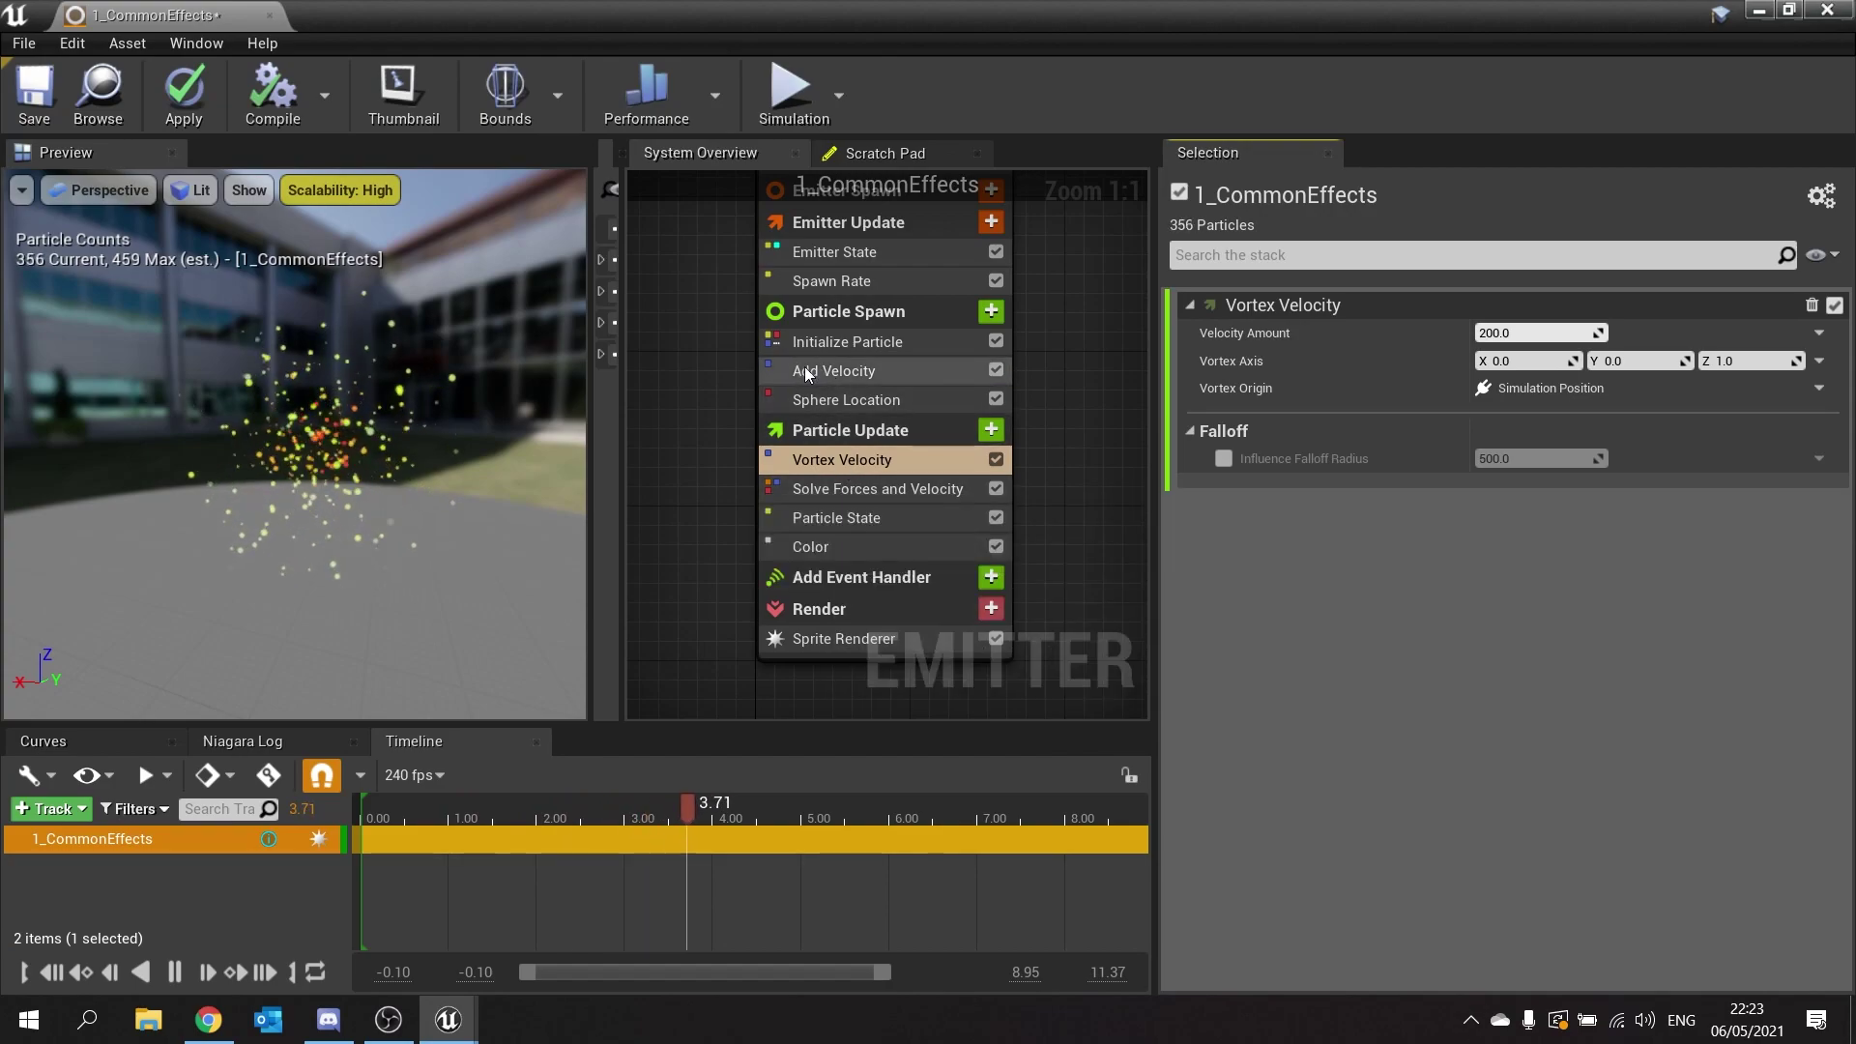
# Disable the Add Velocity module and check the preview.
pyautogui.click(995, 369)
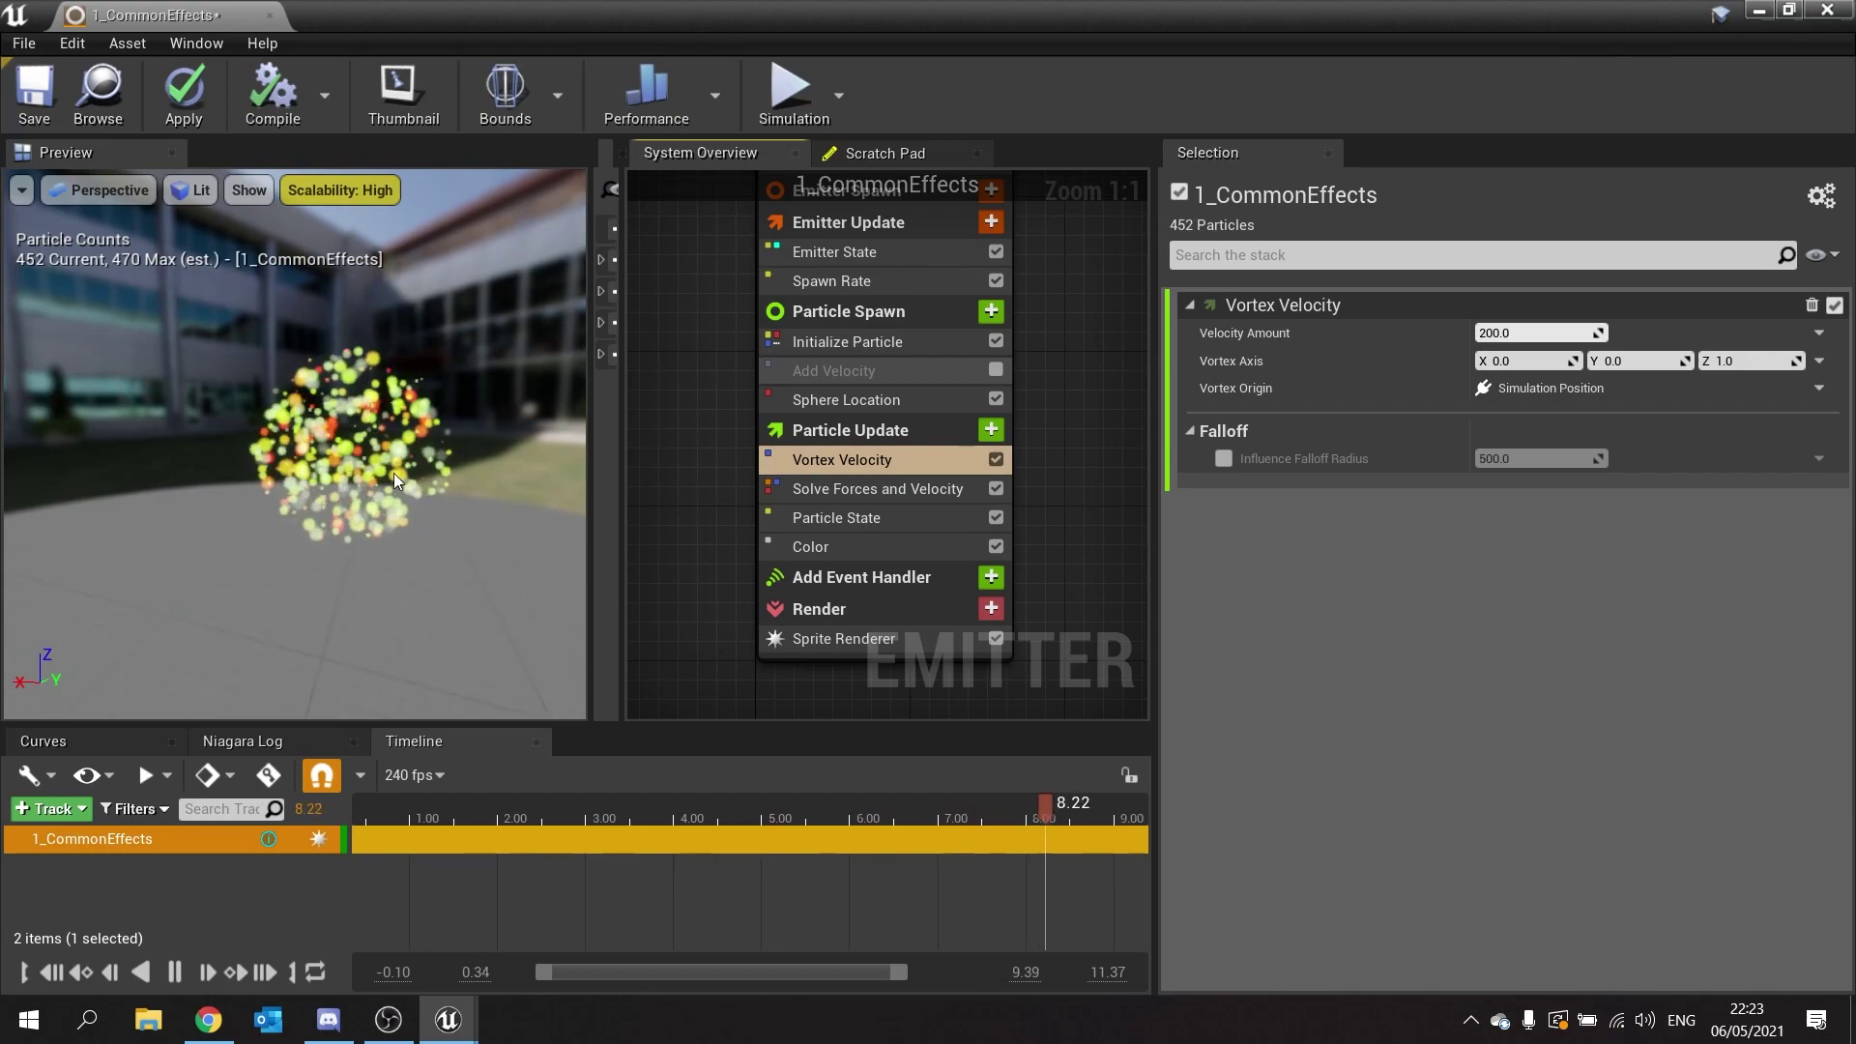
pyautogui.moveTo(393, 473)
pyautogui.mouseDown()
pyautogui.moveTo(522, 481)
pyautogui.moveTo(390, 507)
pyautogui.mouseUp()
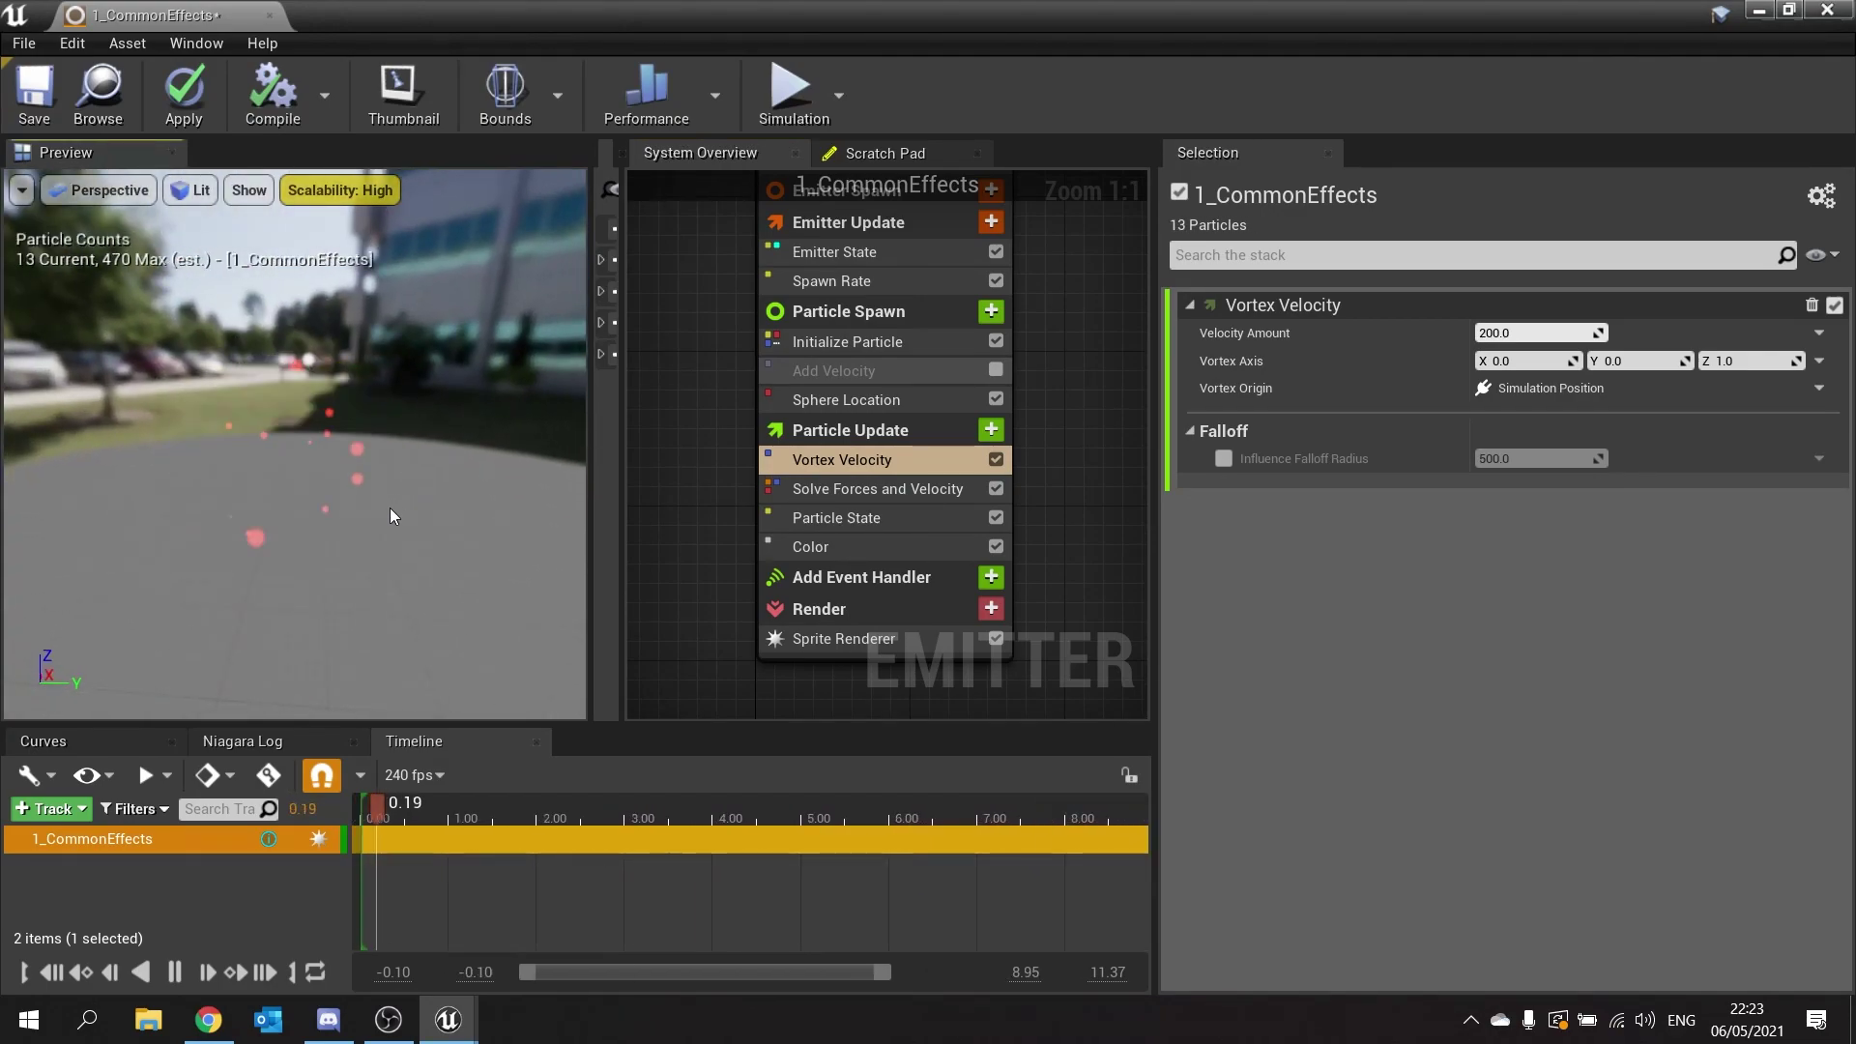
pyautogui.moveTo(269, 461); pyautogui.dragTo(323, 445)
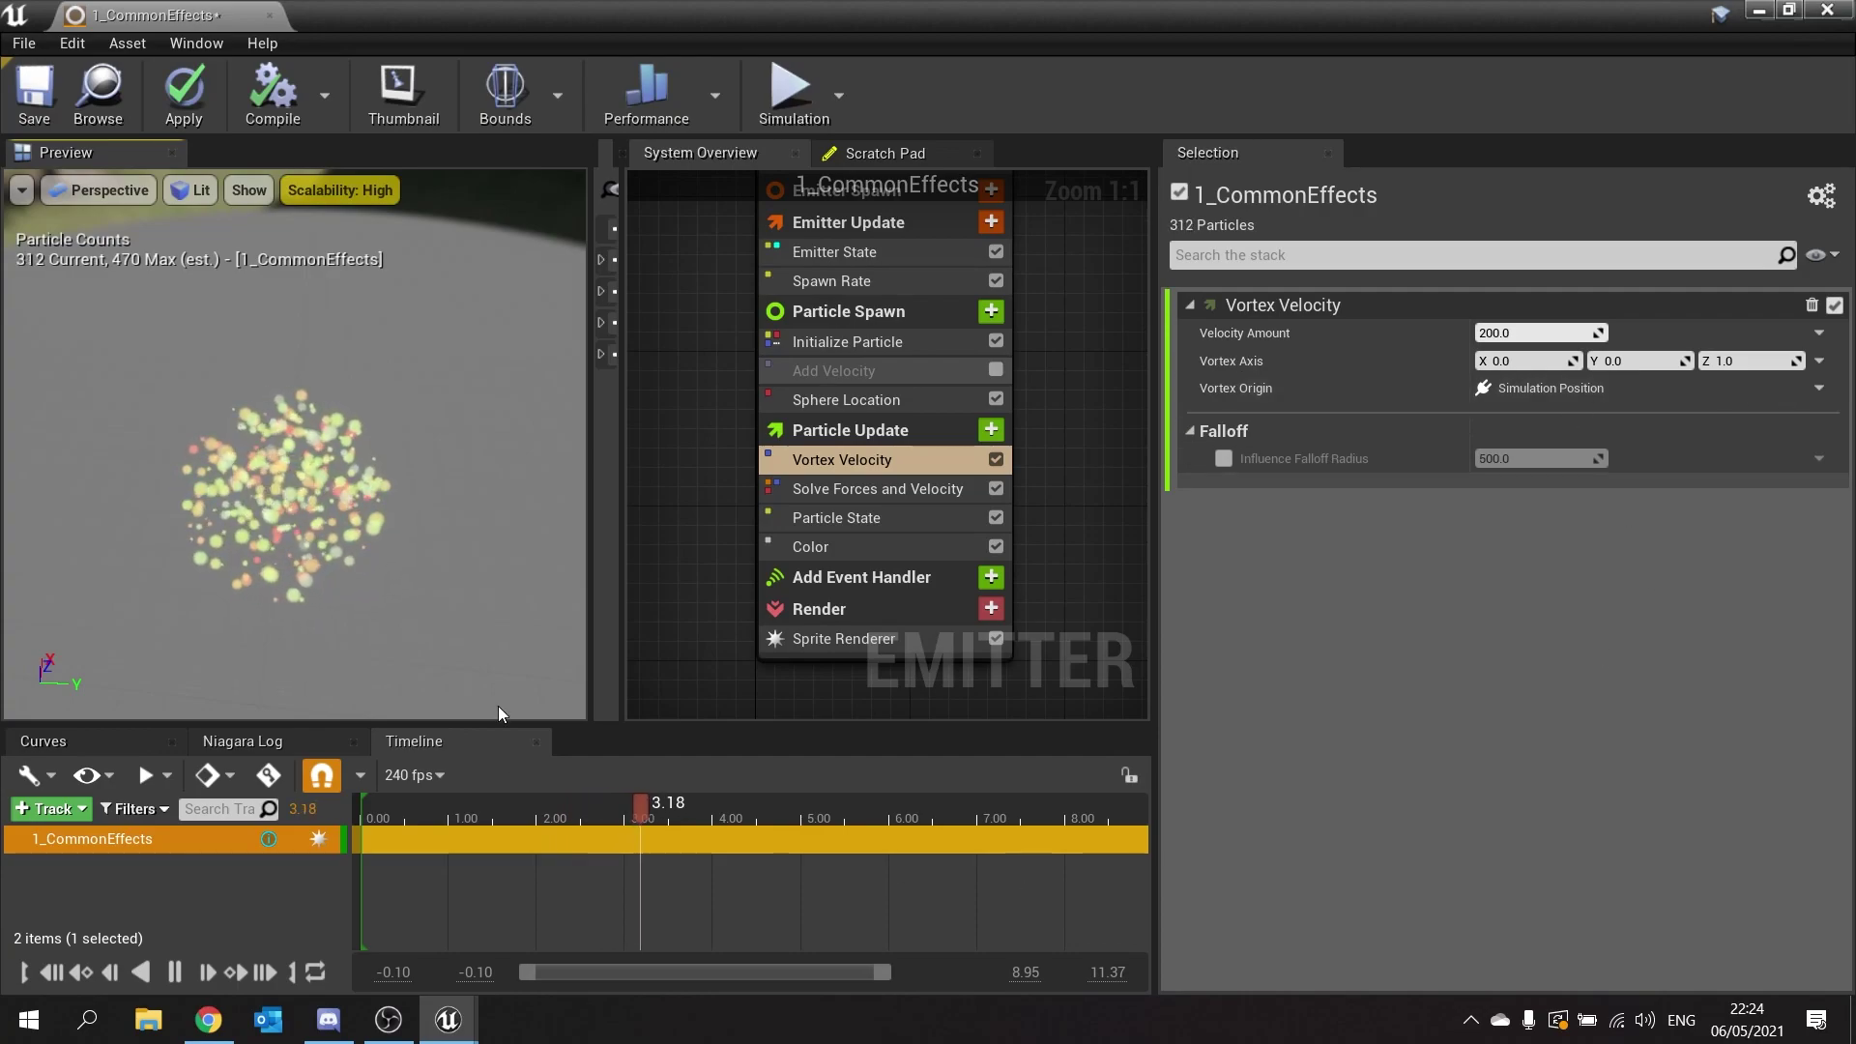
# Set the Vortex Axis to X 1.0, Z 0.0.
pyautogui.click(1532, 364)
pyautogui.write('1')
pyautogui.press('Tab')
pyautogui.press('Tab')
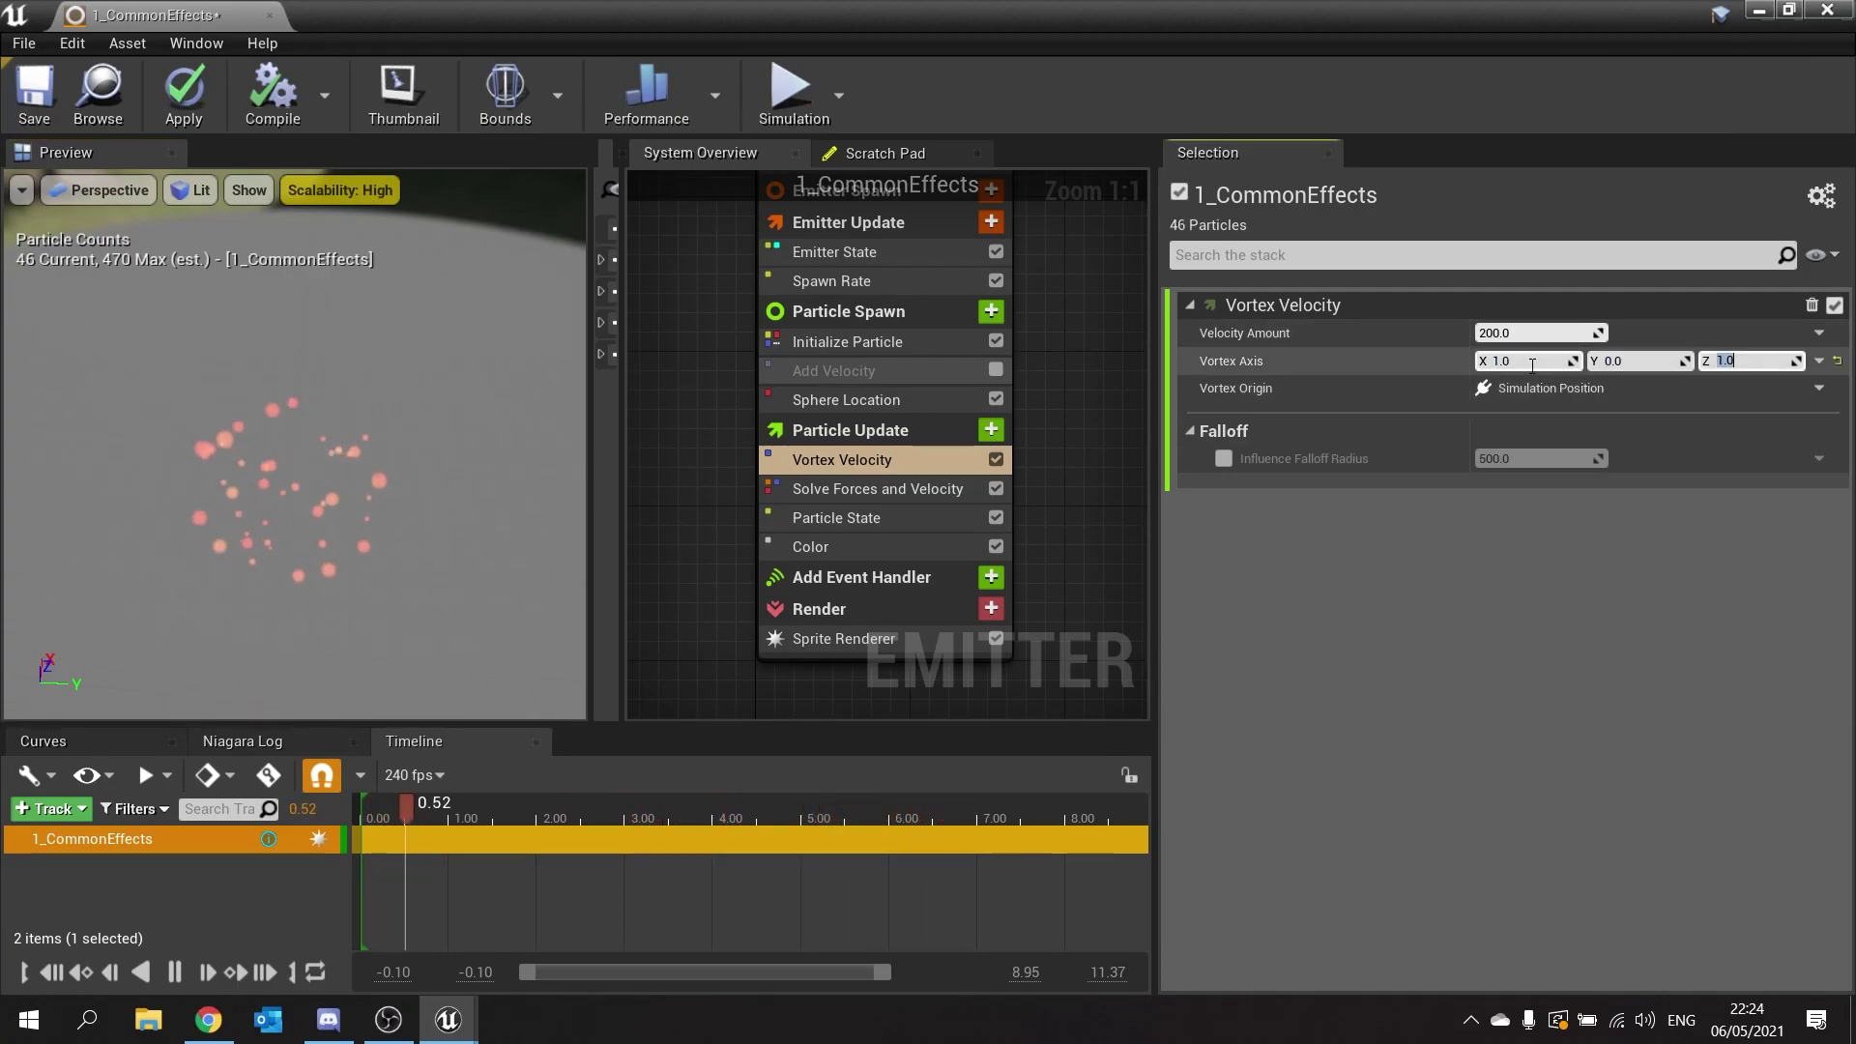
pyautogui.write('0')
pyautogui.press('Return')
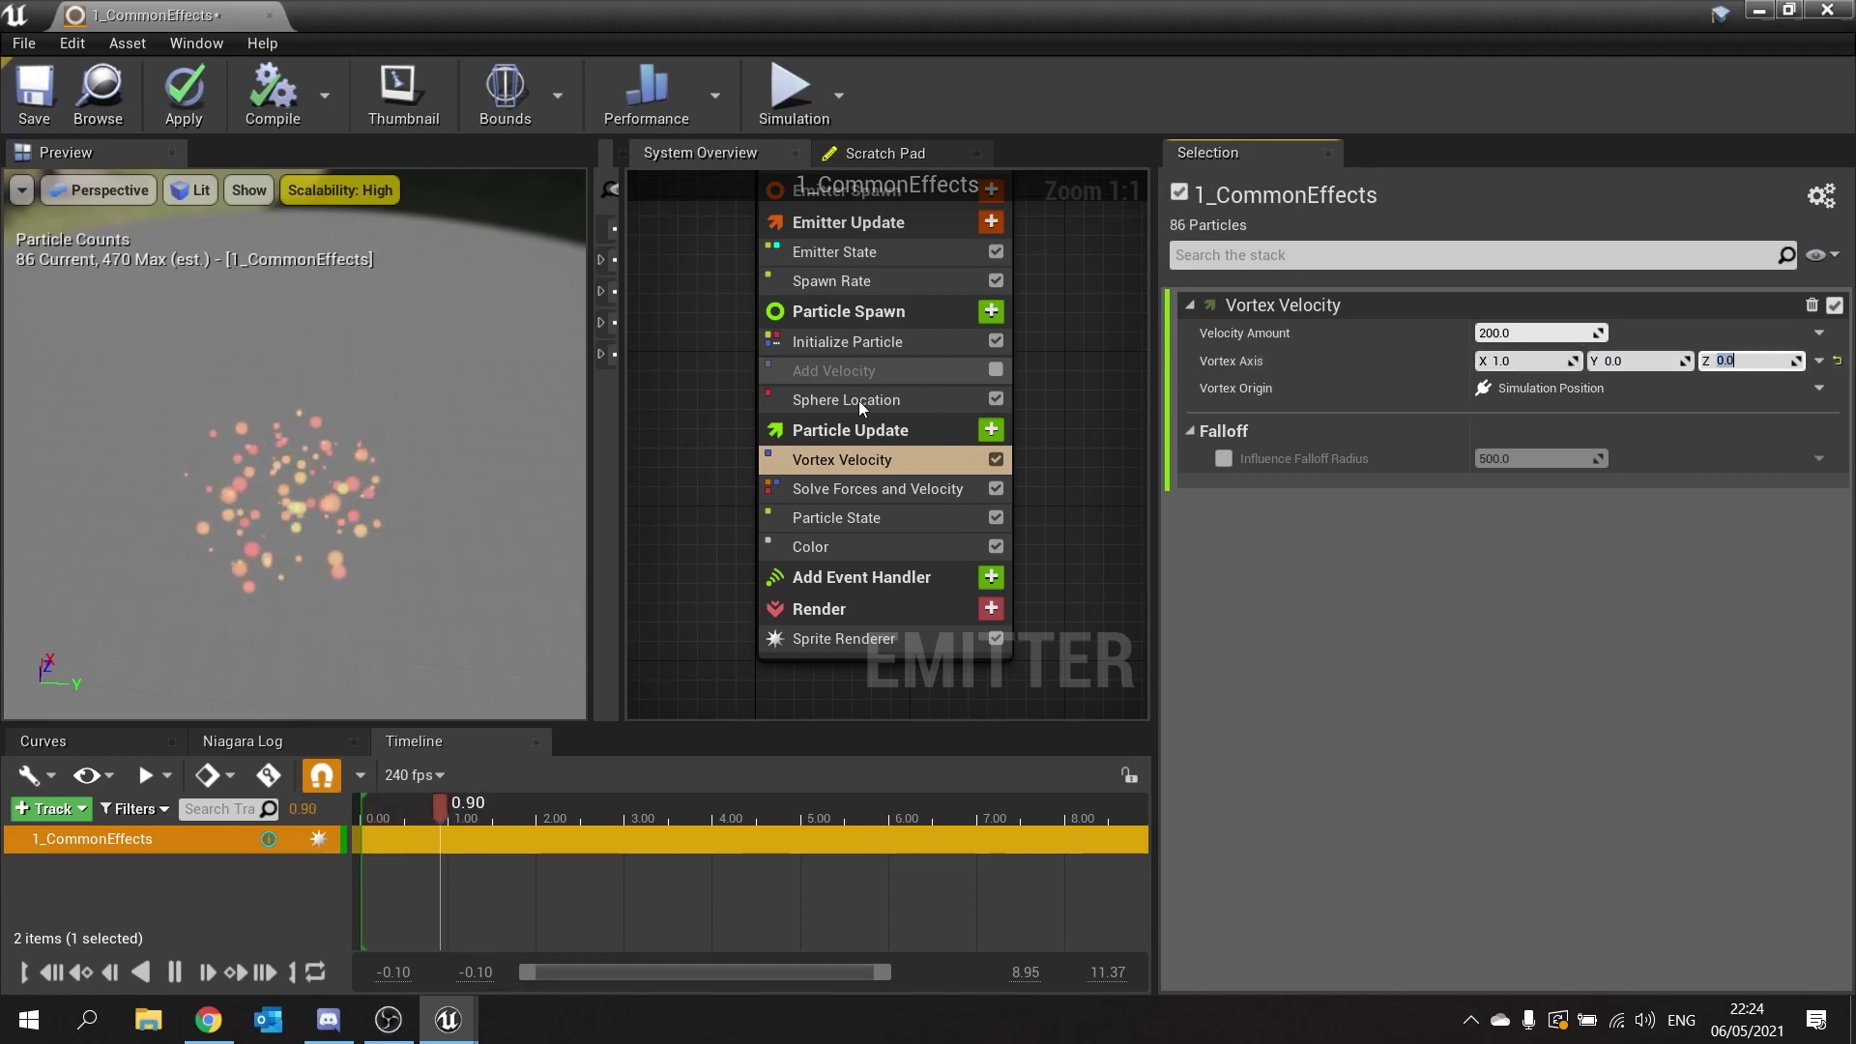
pyautogui.moveTo(367, 406); pyautogui.dragTo(385, 481)
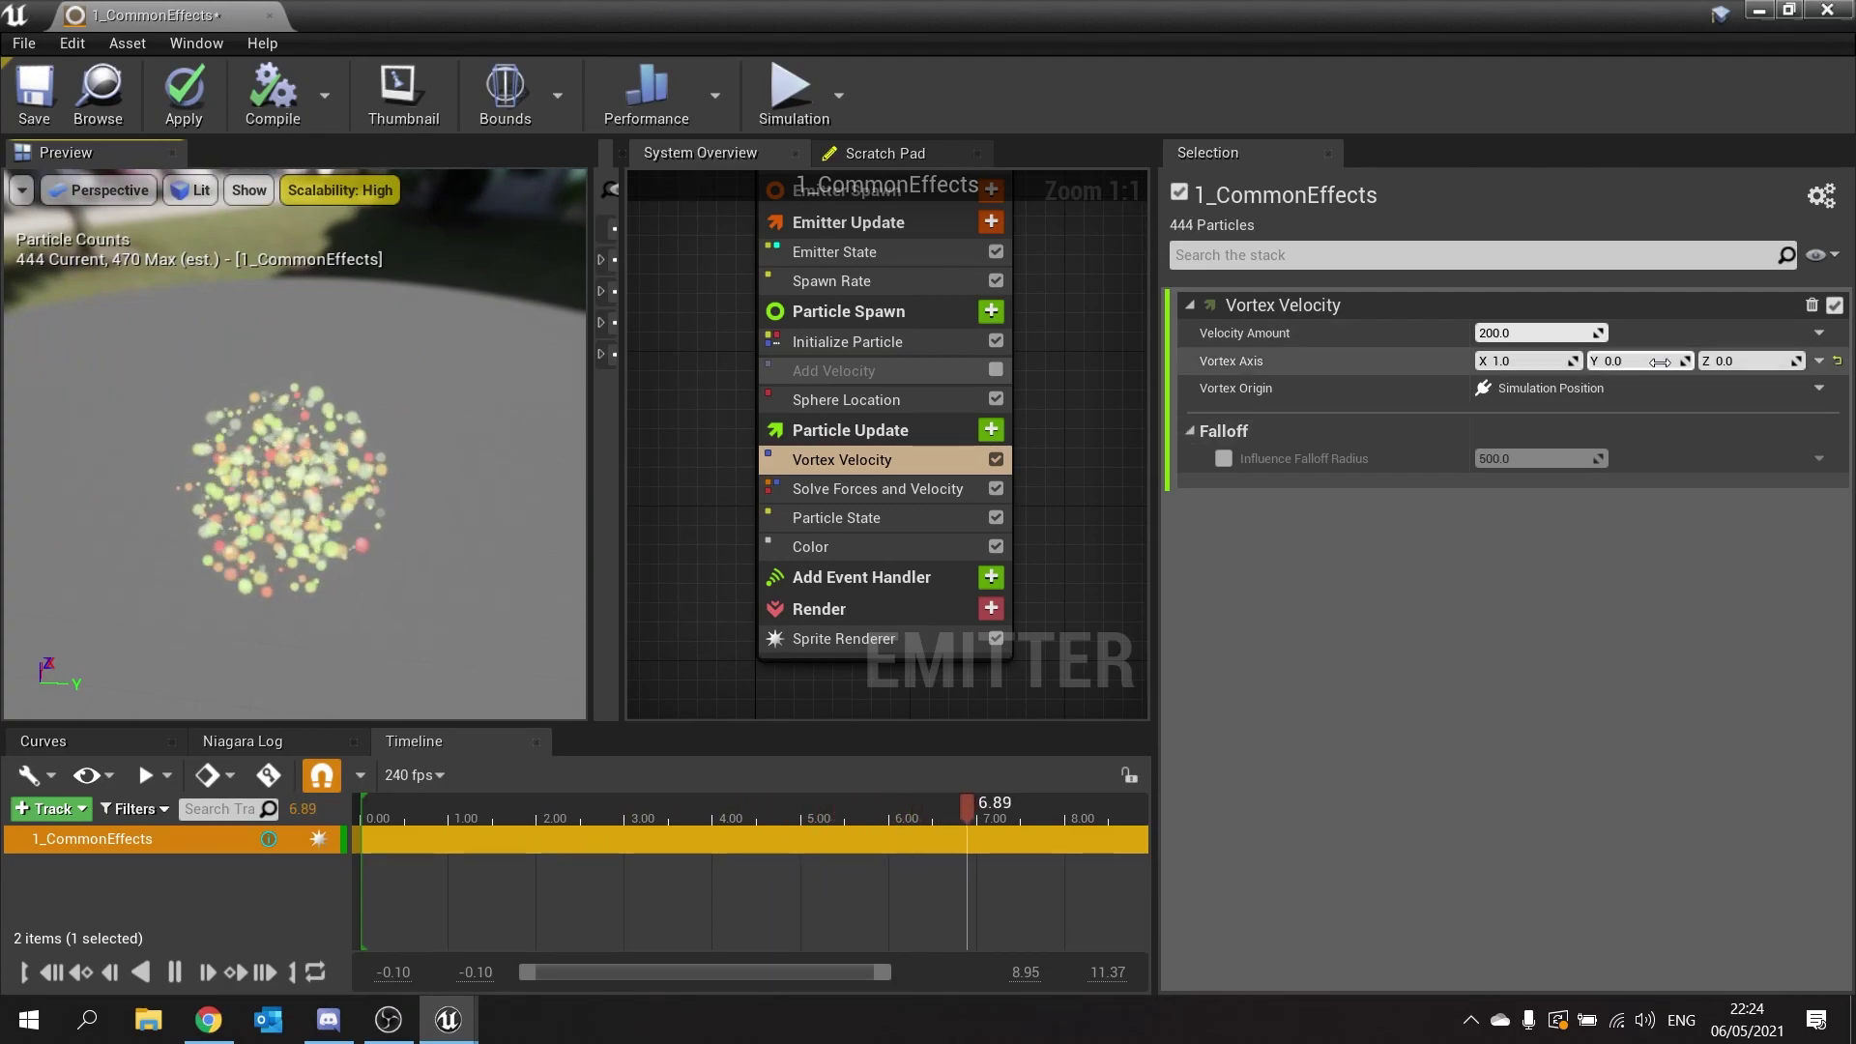
pyautogui.click(1507, 361)
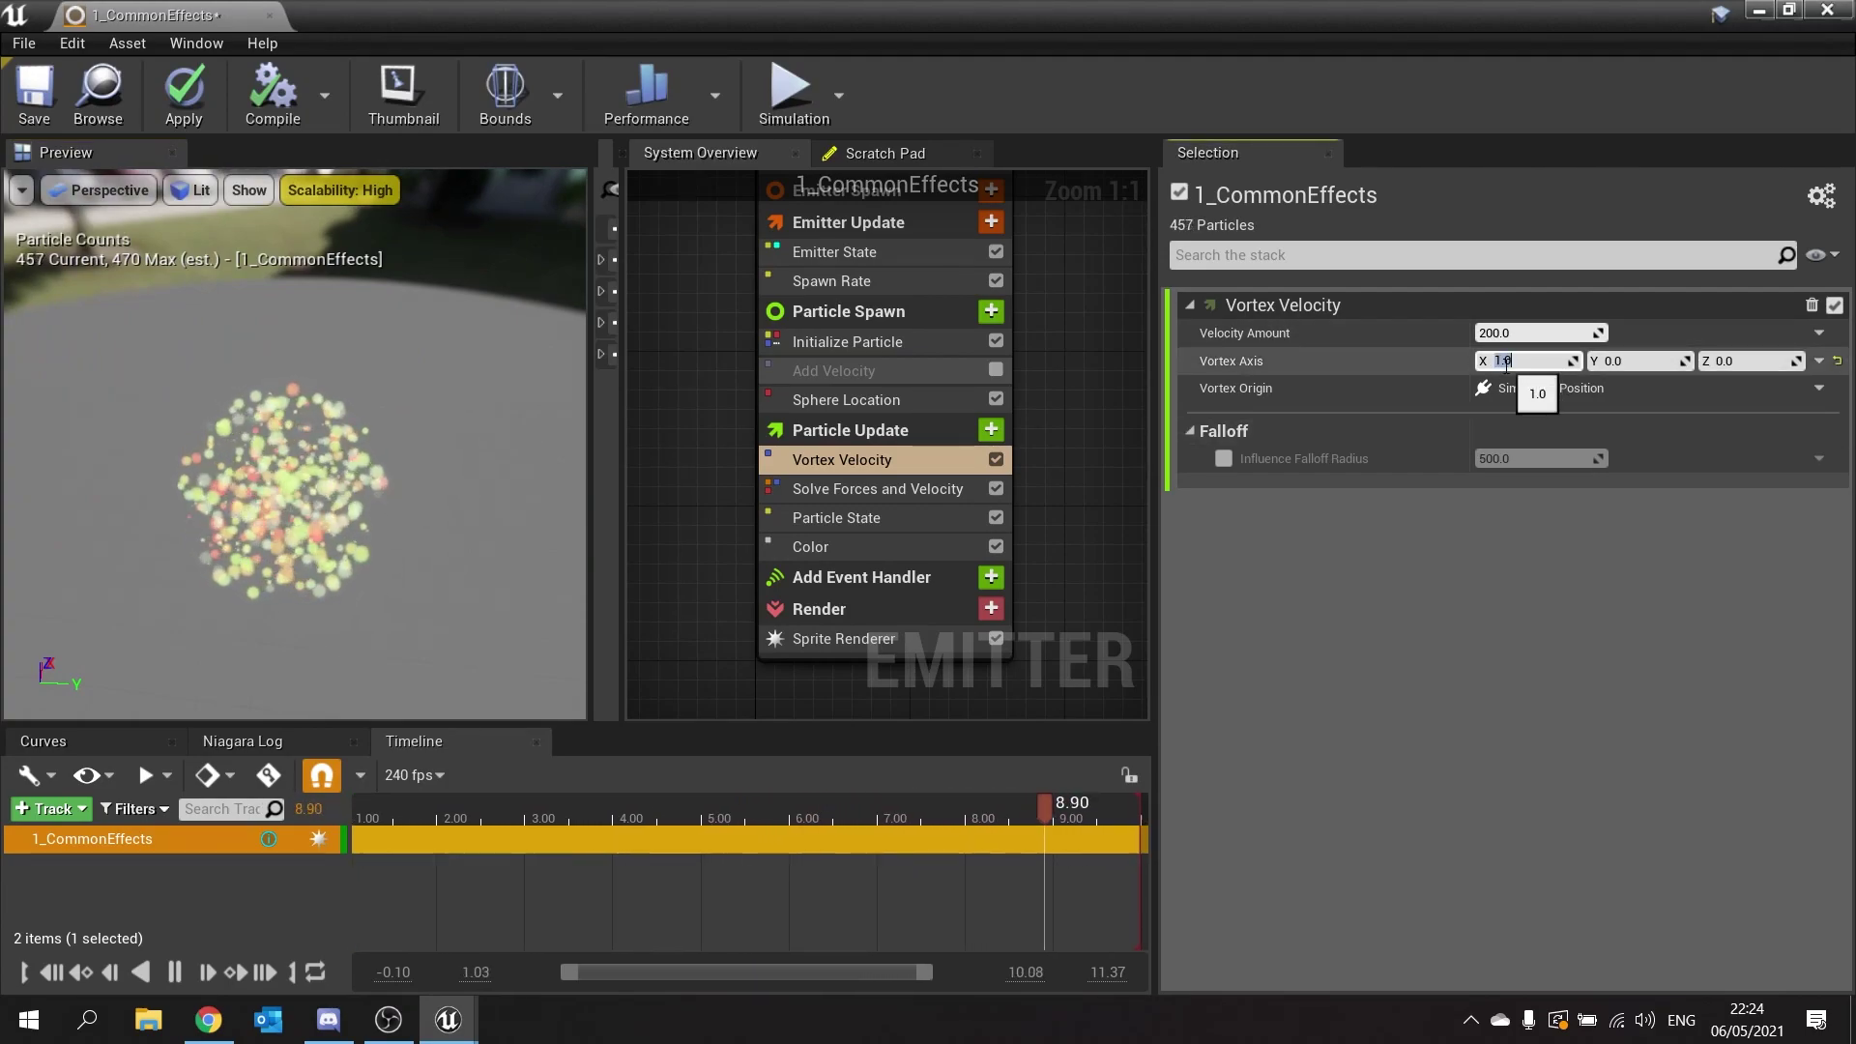
# Drive Vortex Velocity's Velocity Amount with Float from Curve on NormalizedAge, Scale Curve 300.0.
pyautogui.click(1820, 334)
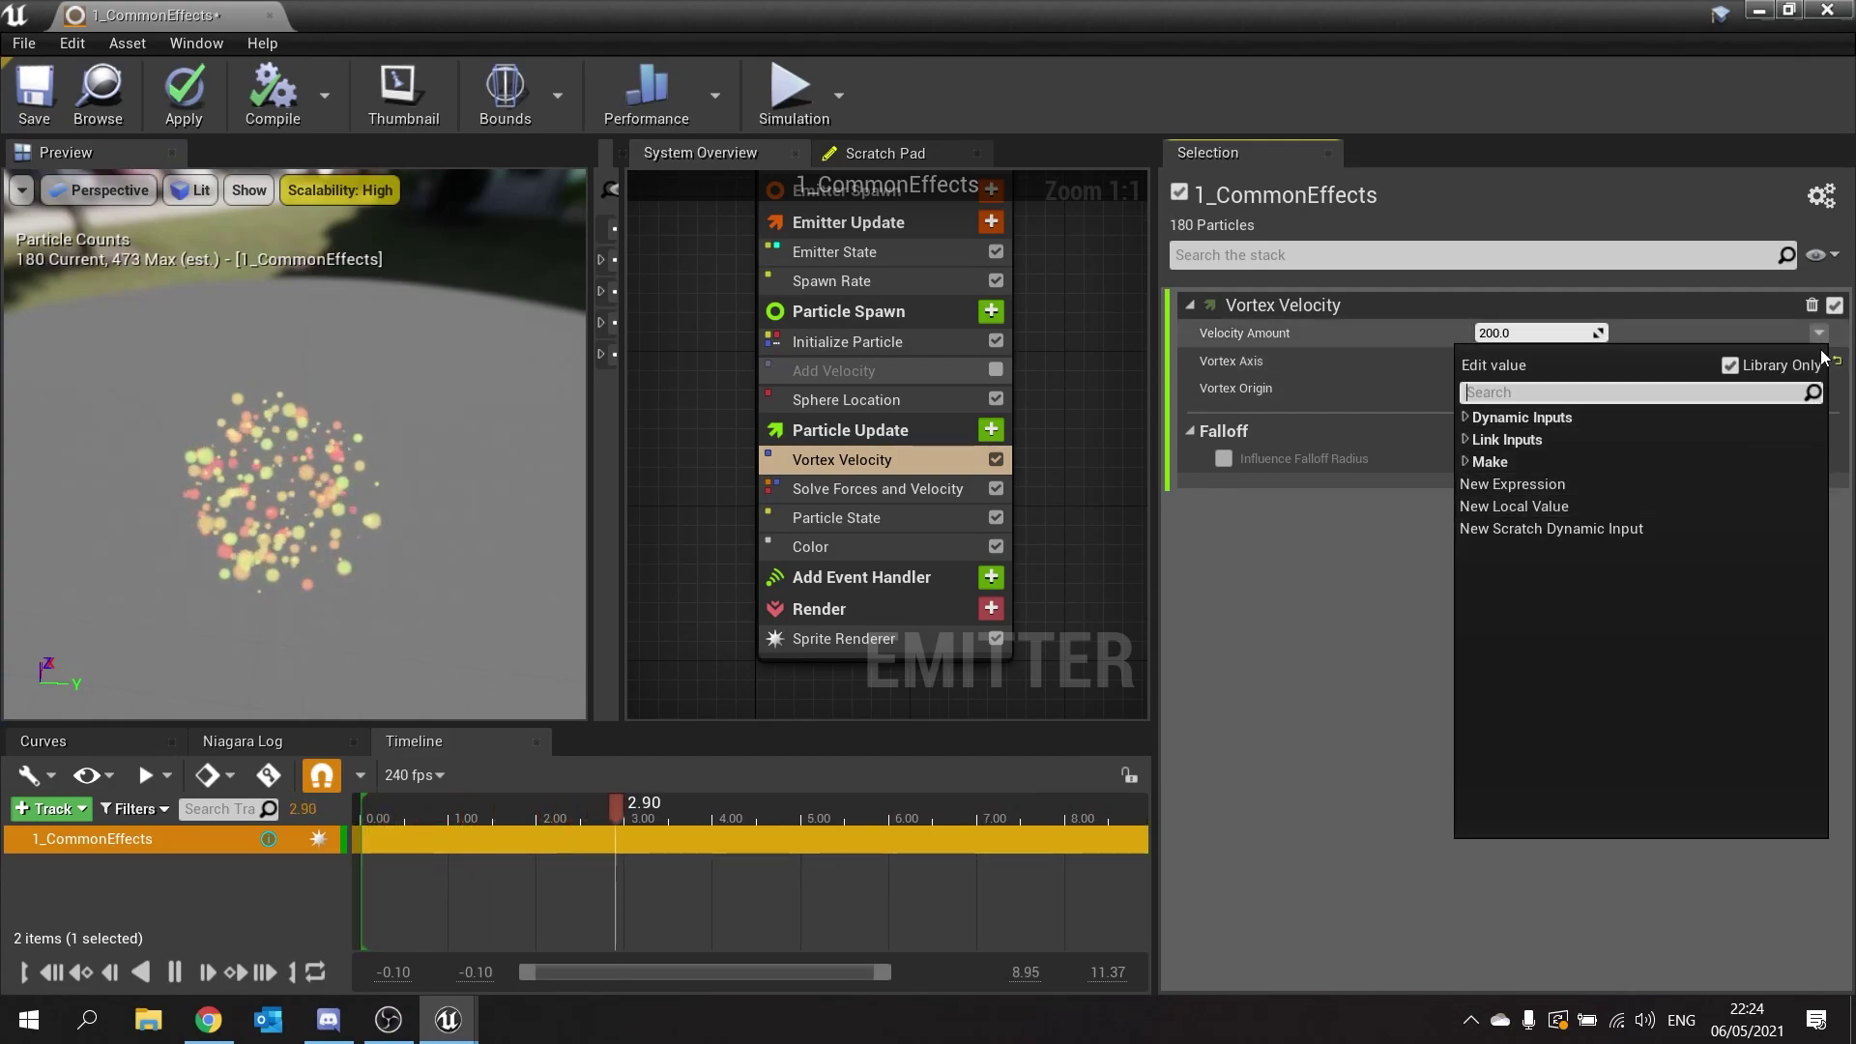
pyautogui.click(1820, 333)
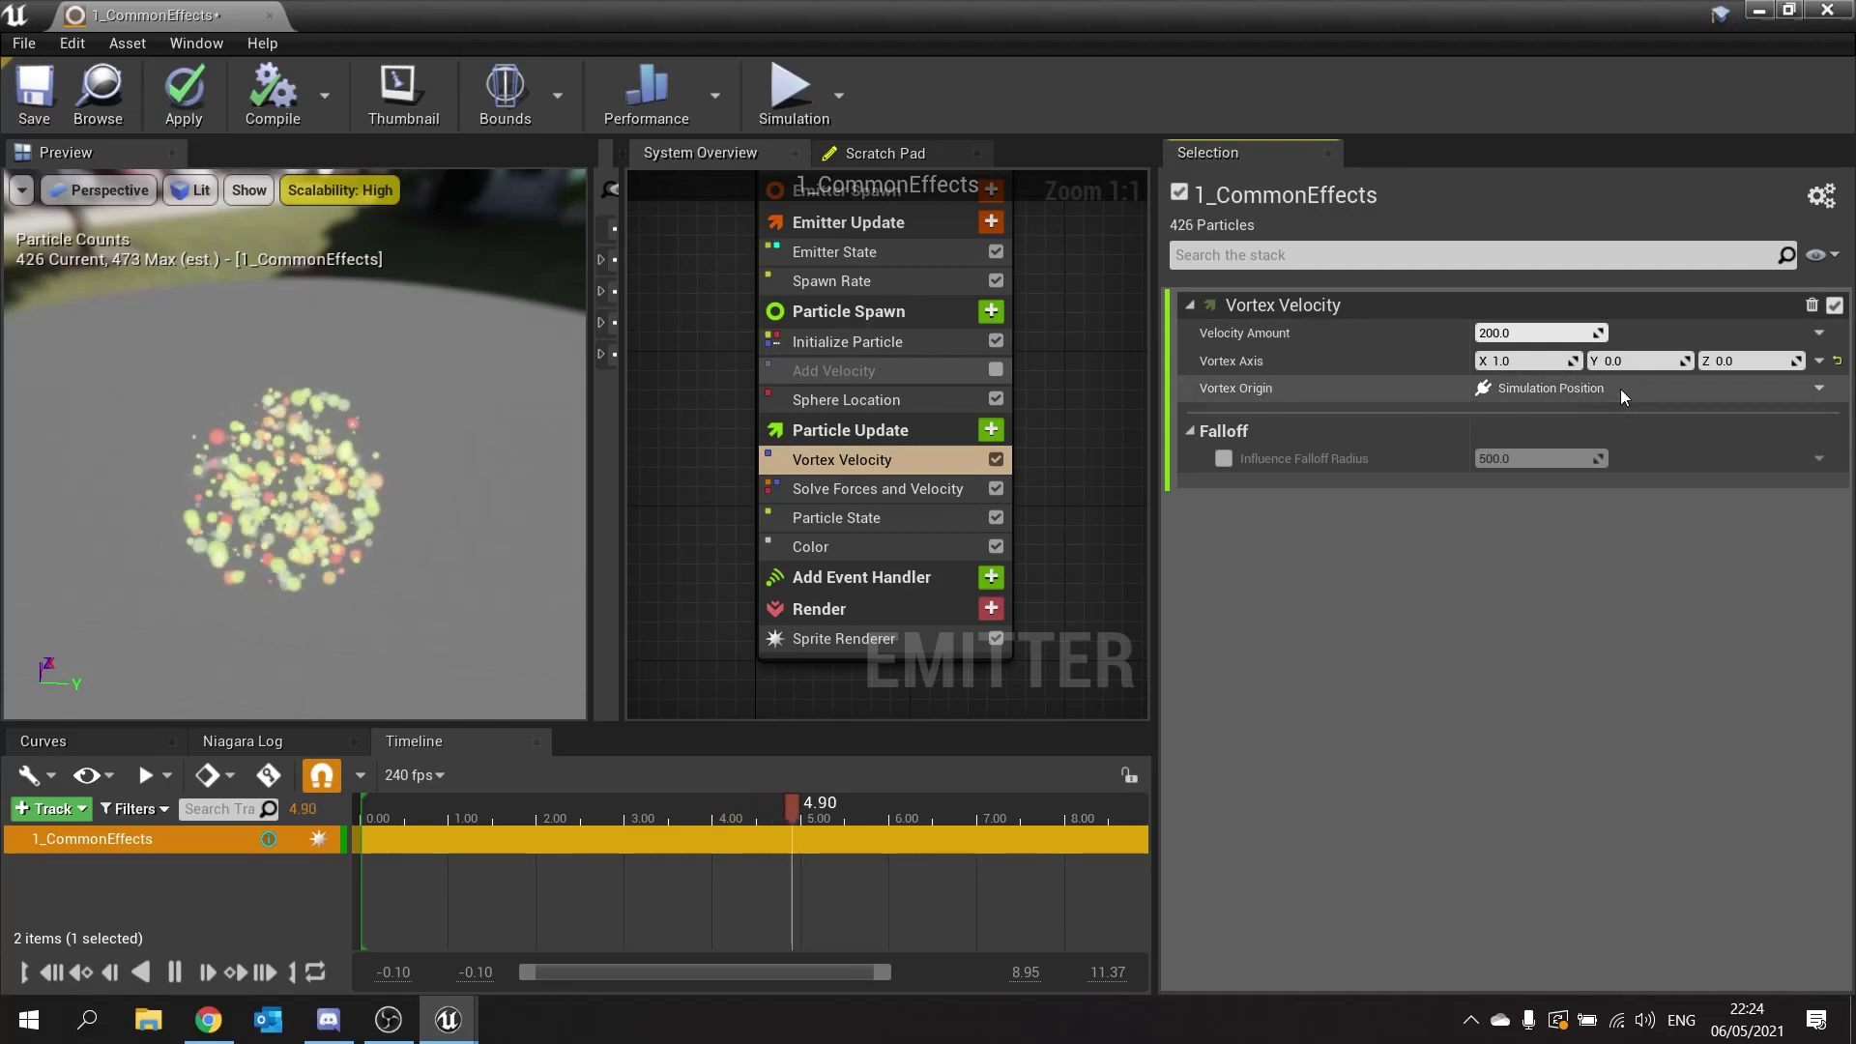
pyautogui.click(1816, 335)
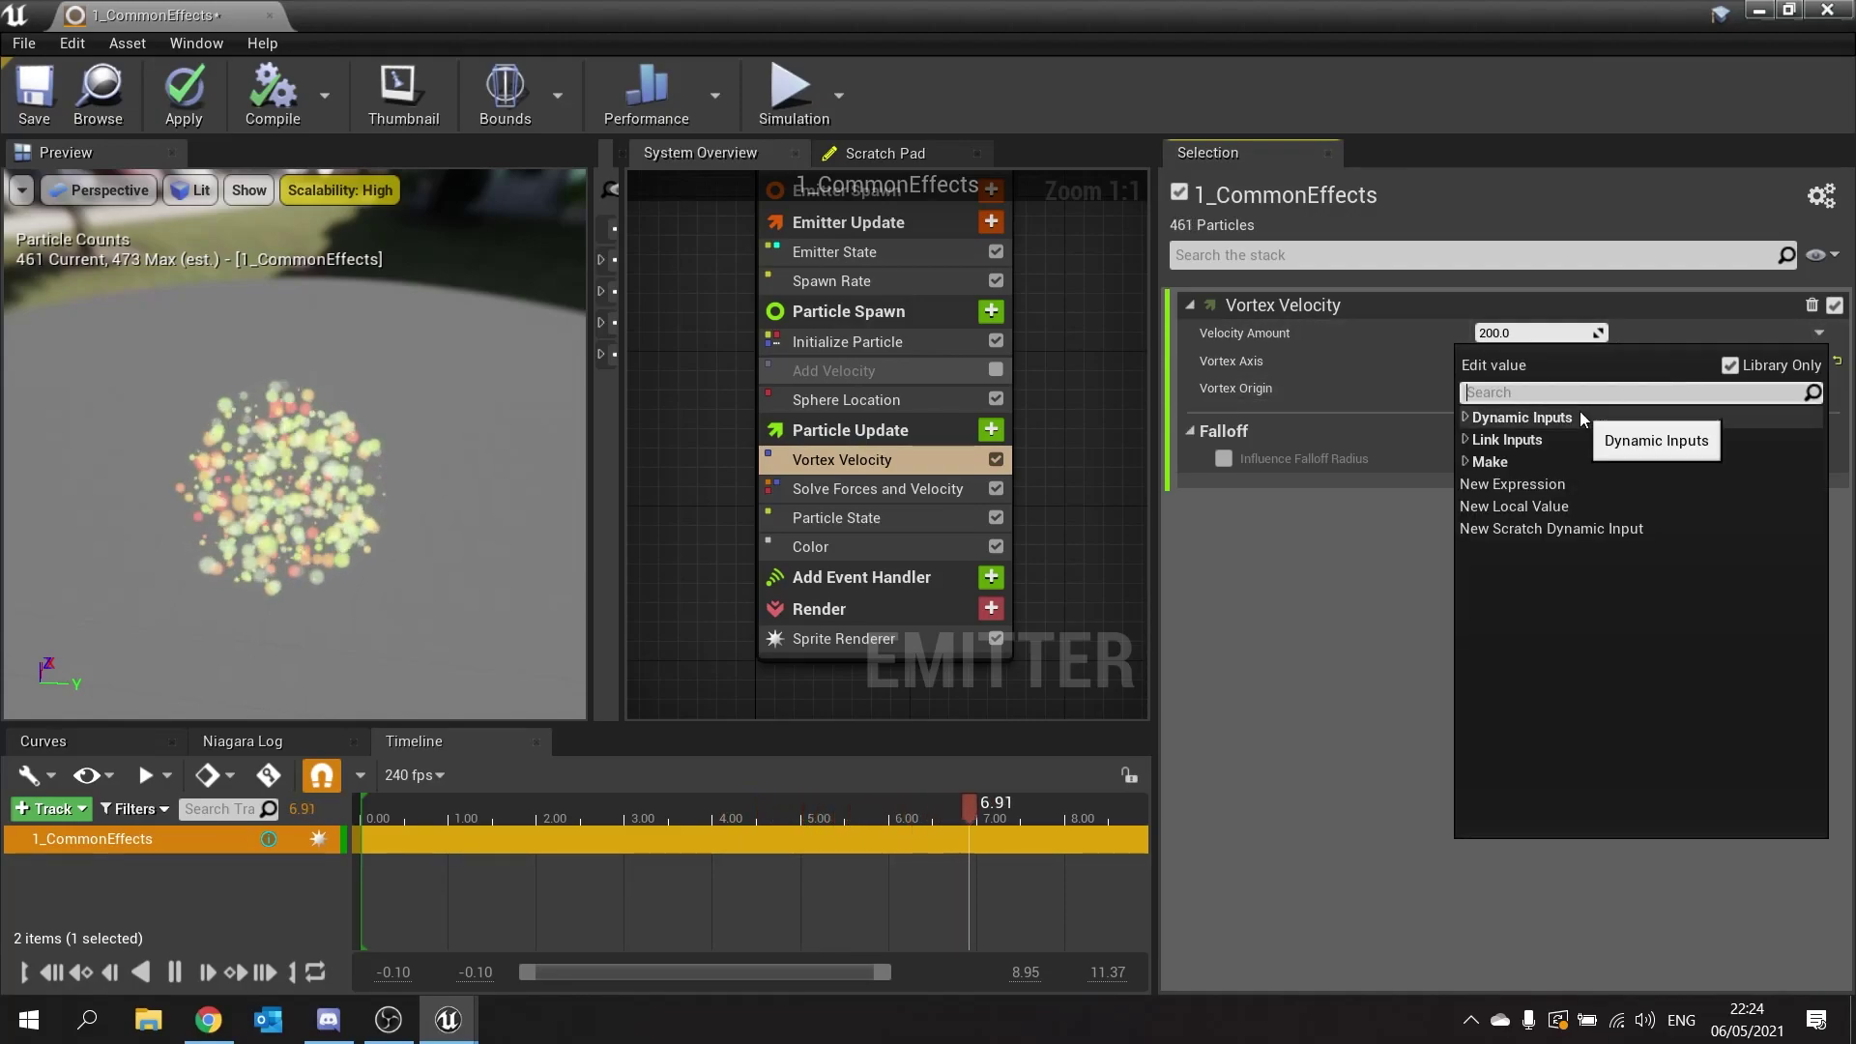
pyautogui.write('curve')
pyautogui.click(1569, 439)
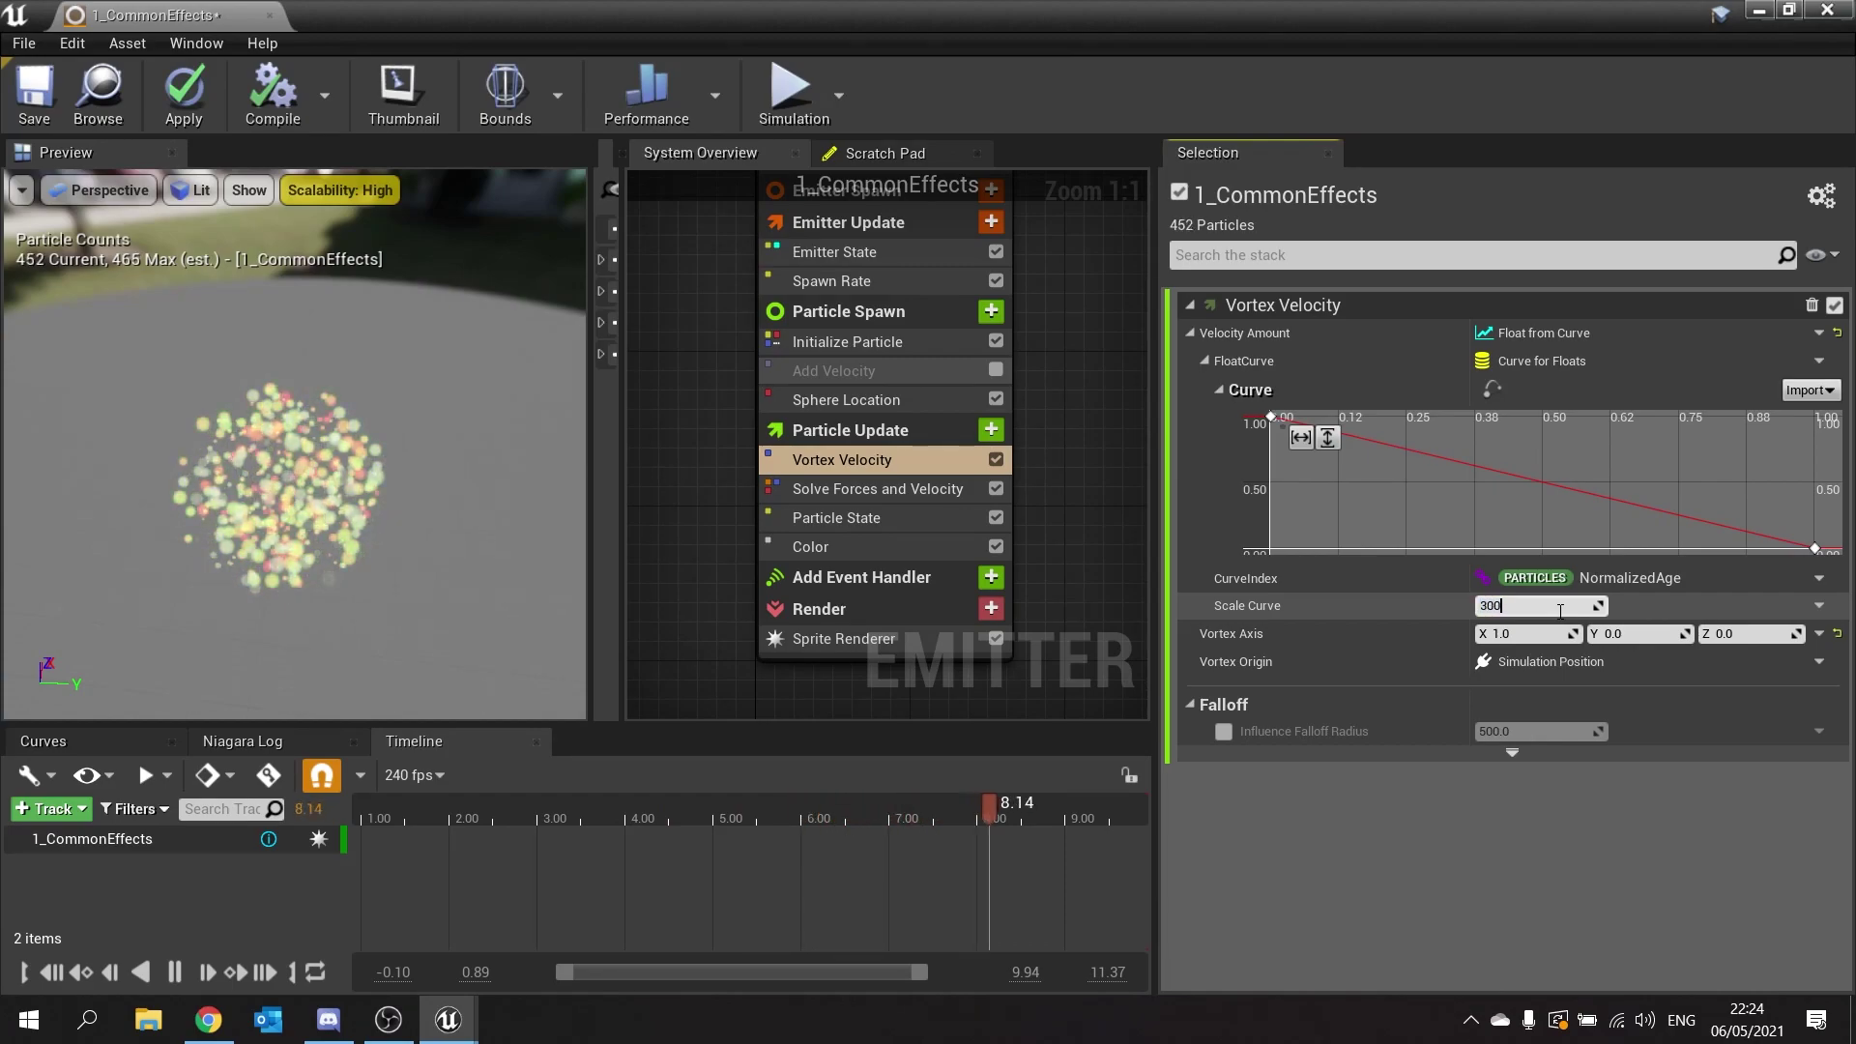
pyautogui.press('Return')
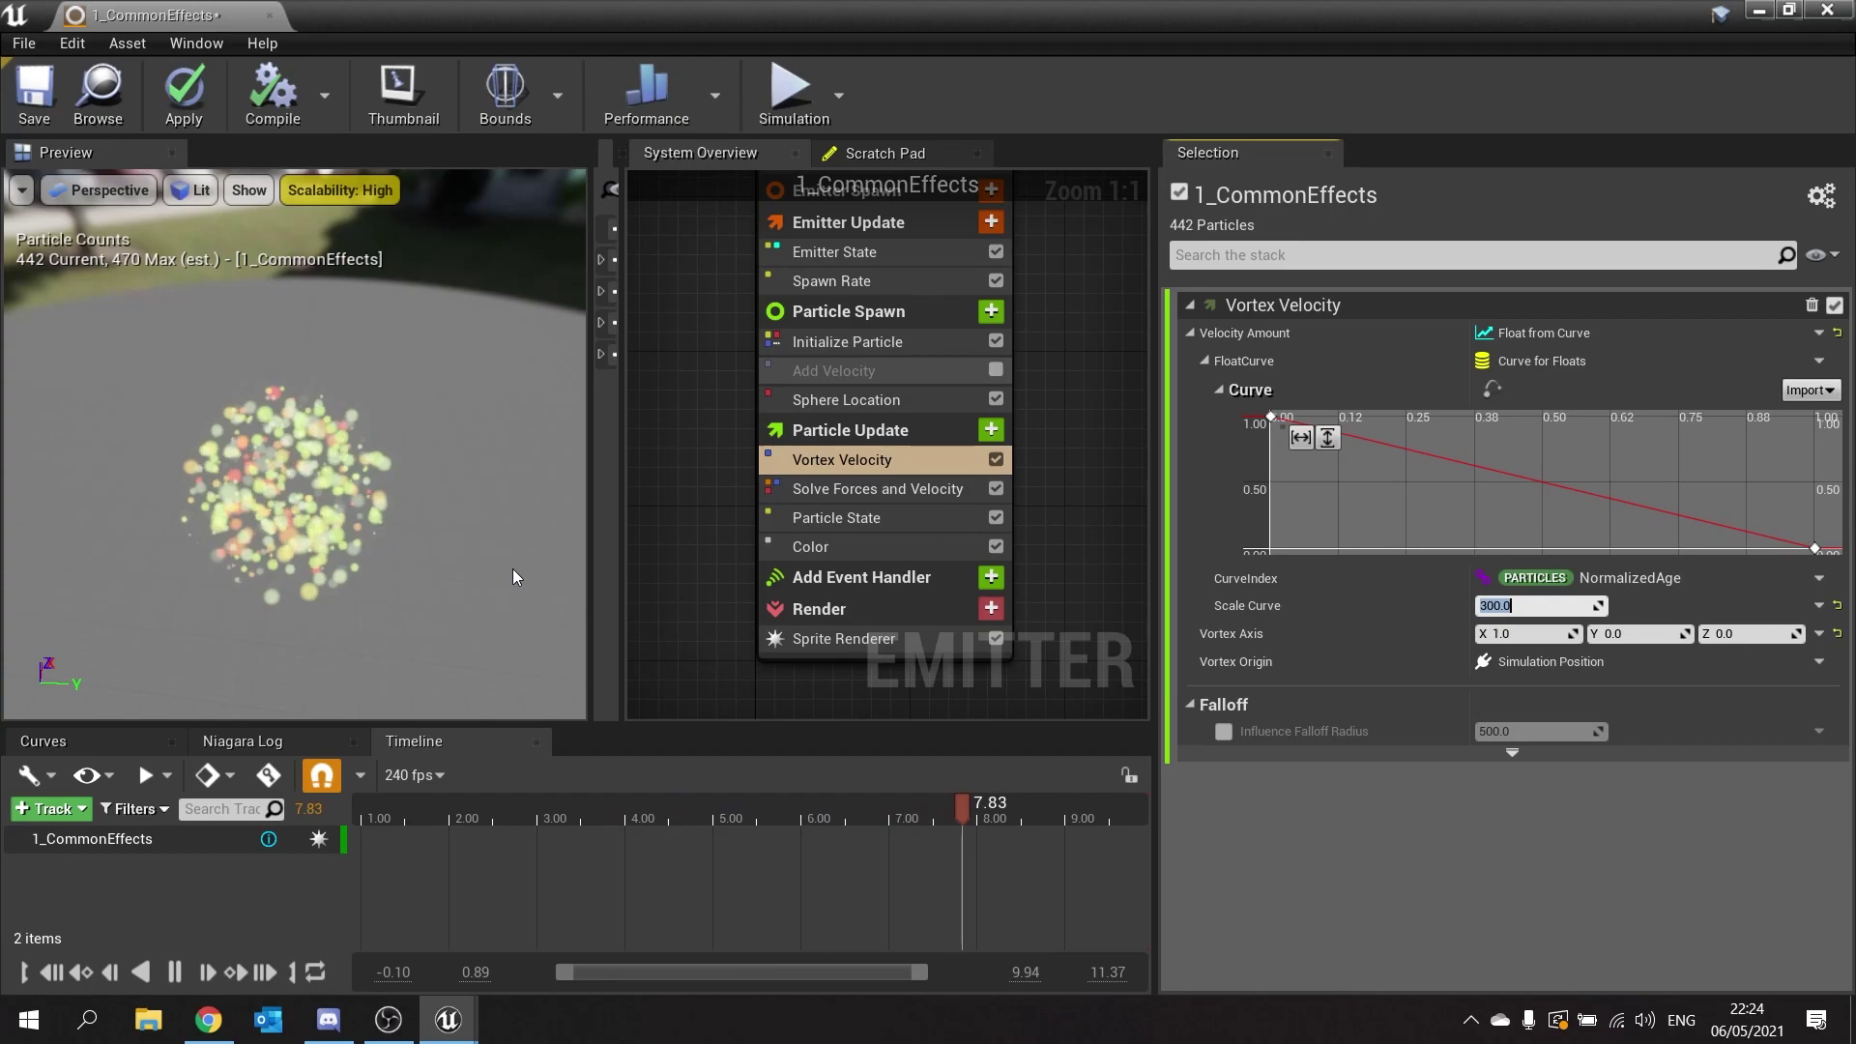
pyautogui.moveTo(474, 559); pyautogui.dragTo(335, 586)
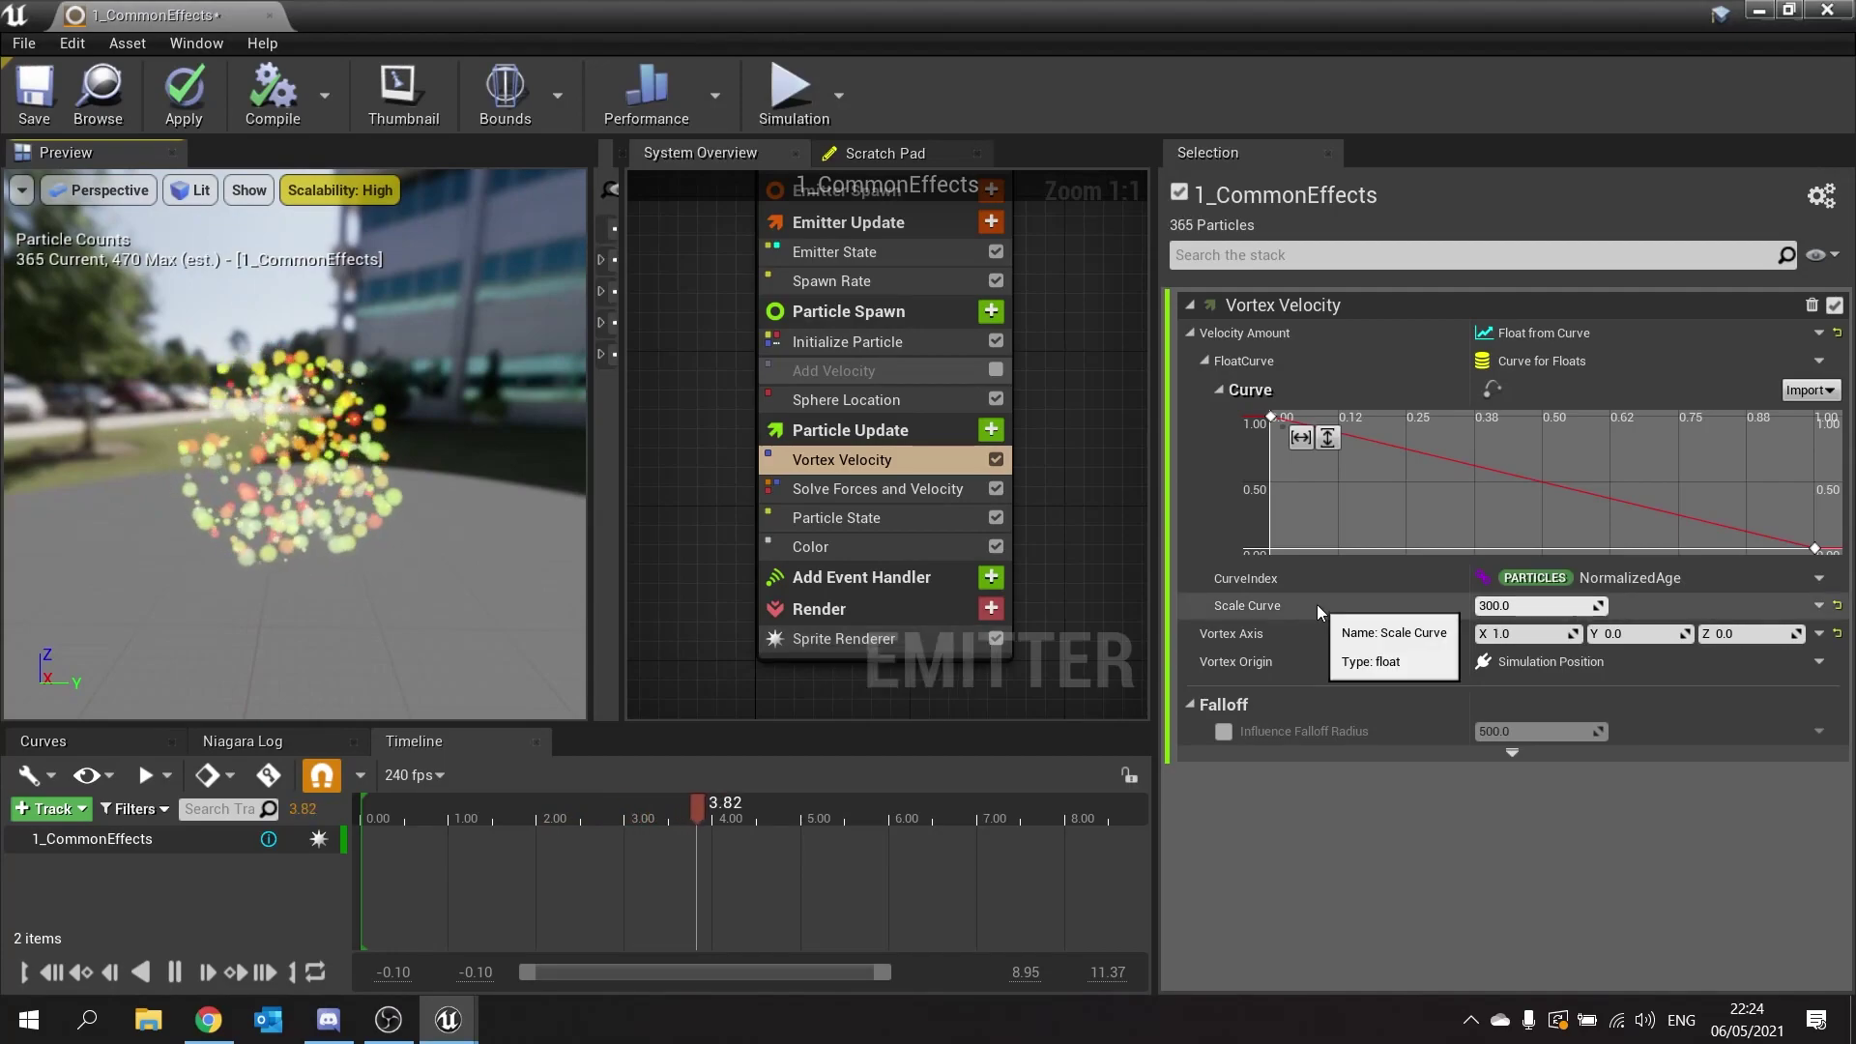
pyautogui.moveTo(1270, 422)
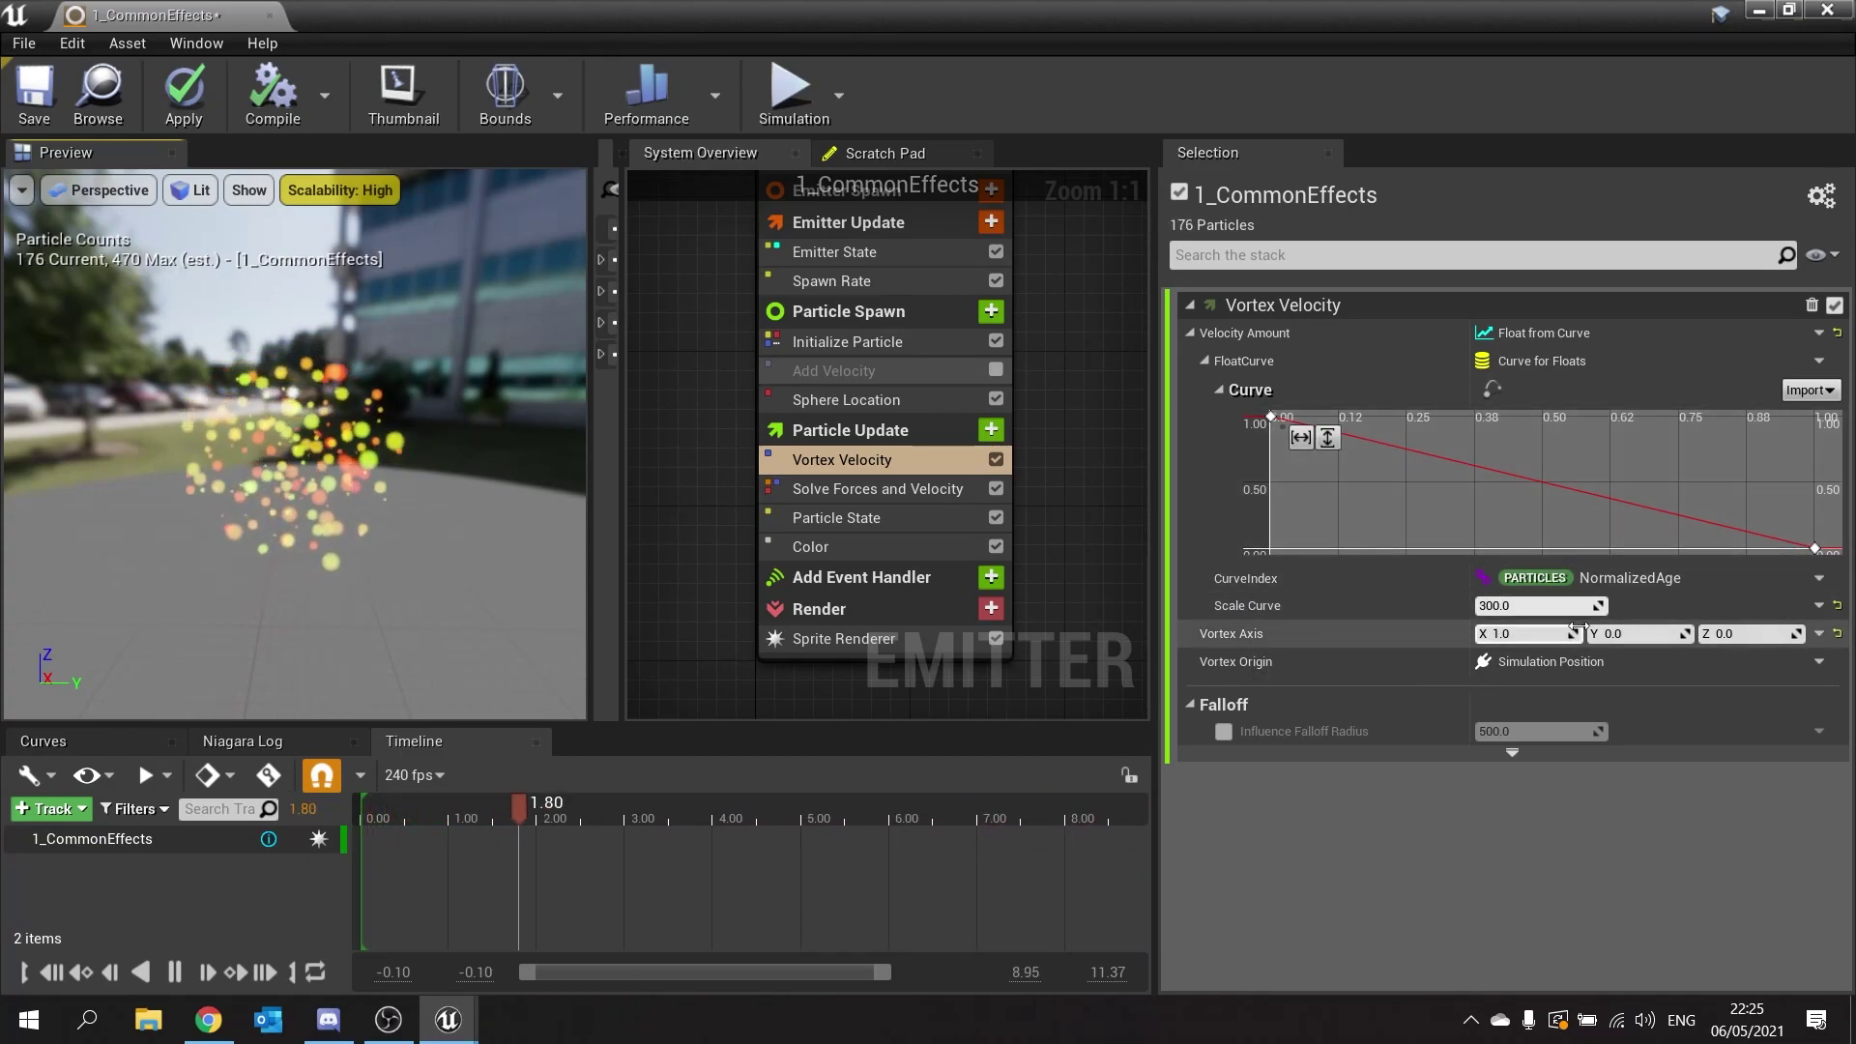
# Add two keys to the Velocity Amount curve forming a dip near 0.24 and a peak near 0.59, ending near 0.15.
pyautogui.rightClick(1417, 664)
pyautogui.click(1320, 453)
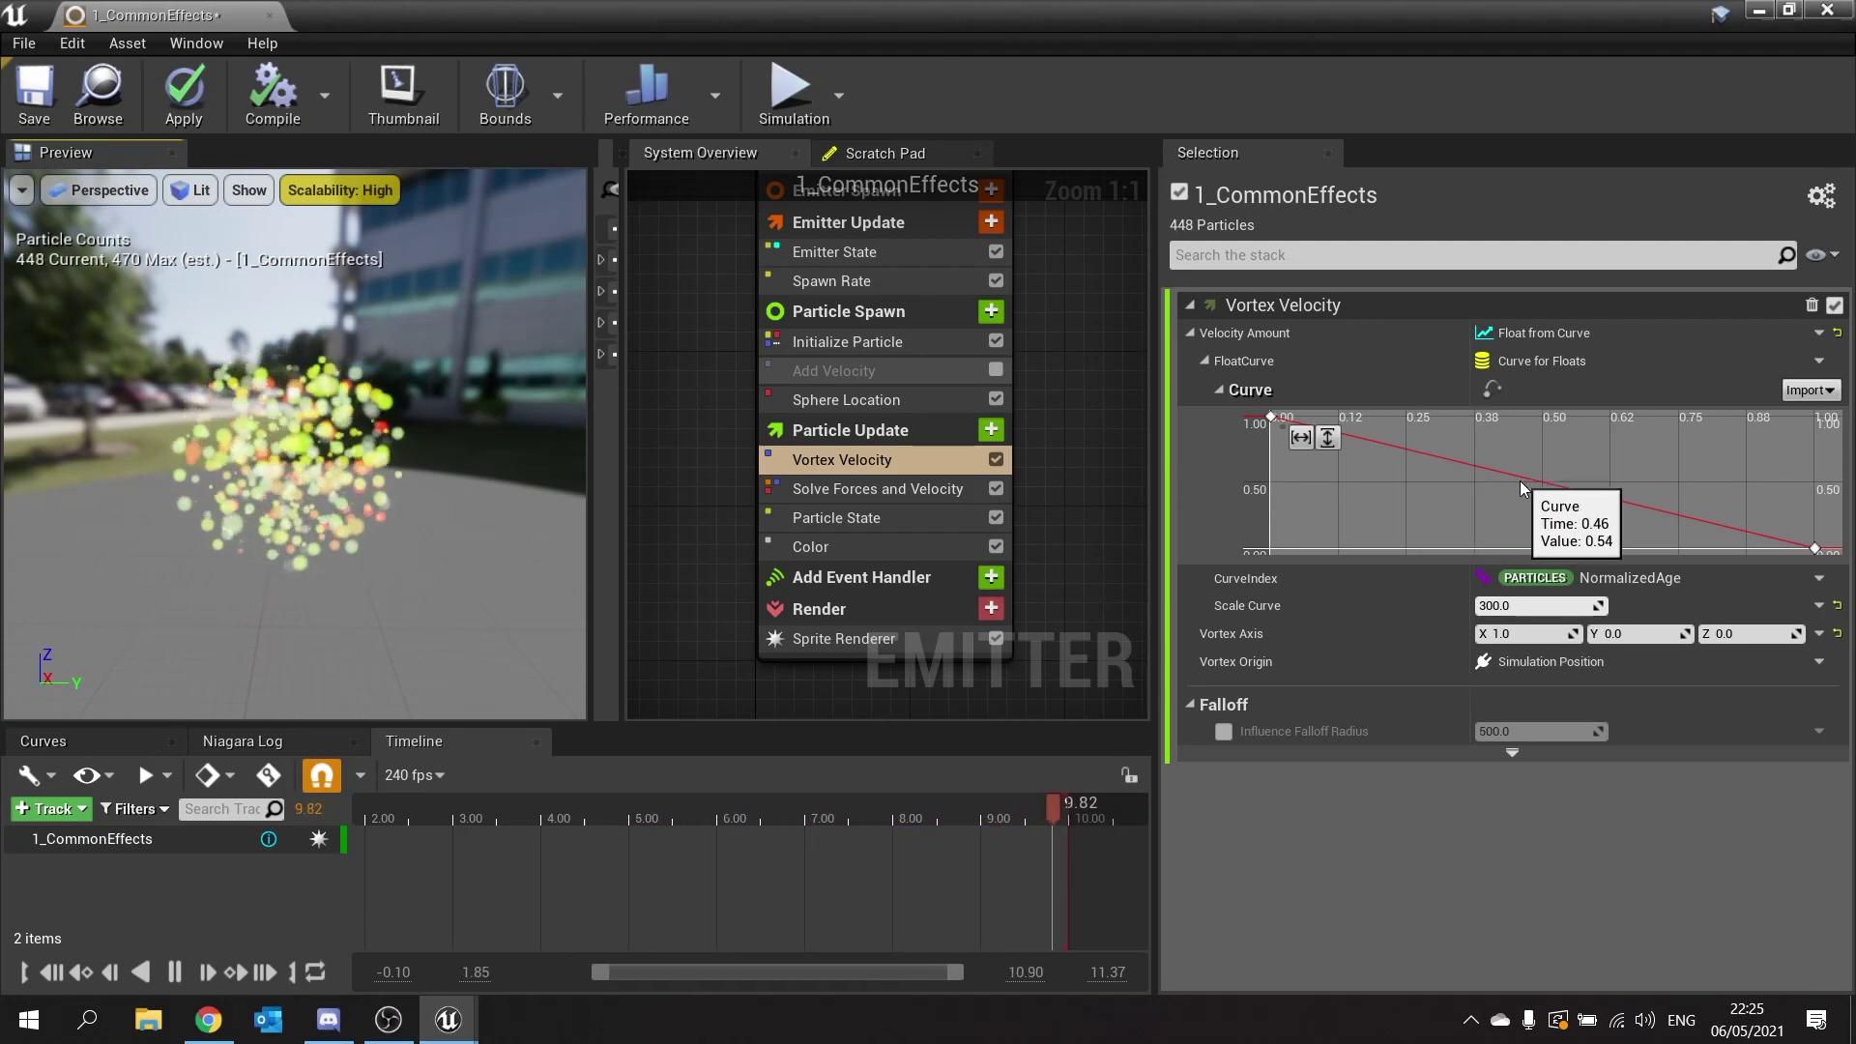
pyautogui.middleClick(1520, 476)
pyautogui.moveTo(1520, 477); pyautogui.dragTo(1444, 516)
pyautogui.middleClick(1632, 530)
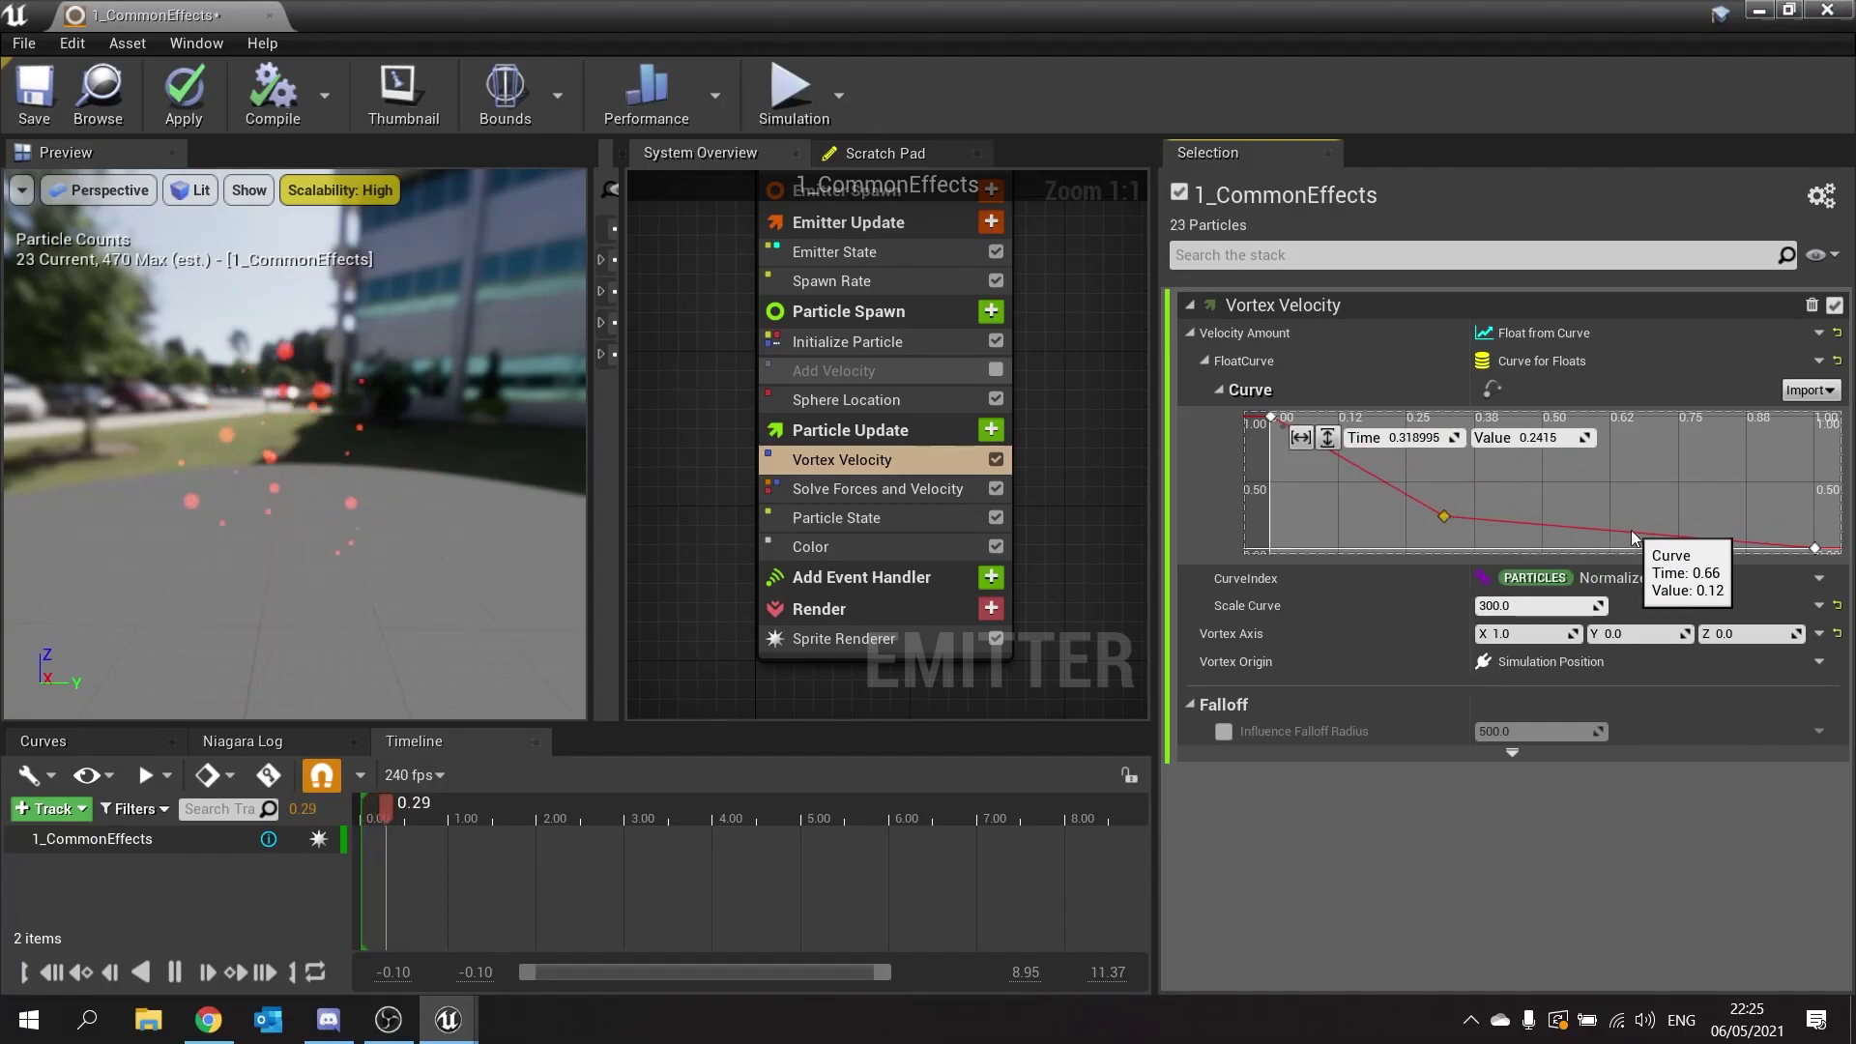
pyautogui.moveTo(1632, 530); pyautogui.dragTo(1639, 475)
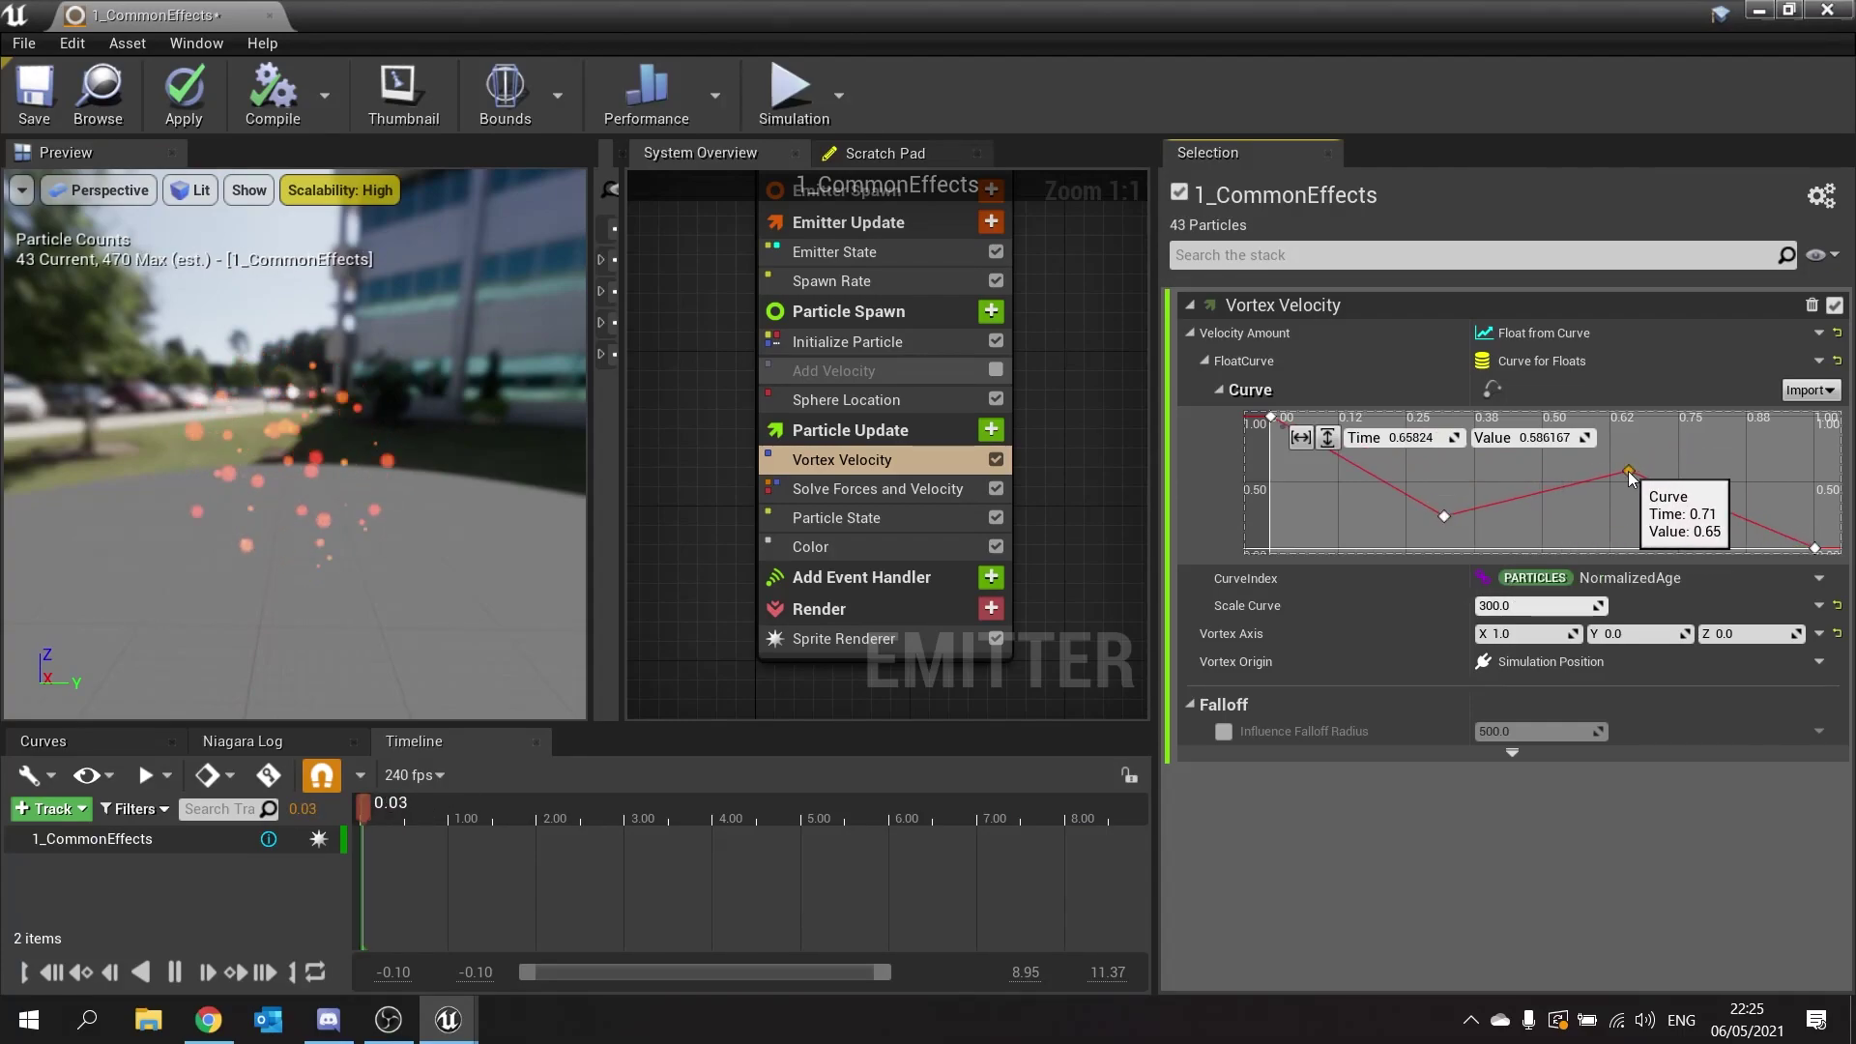
pyautogui.moveTo(1815, 547)
pyautogui.mouseDown()
pyautogui.moveTo(1806, 472)
pyautogui.moveTo(1812, 534)
pyautogui.mouseUp()
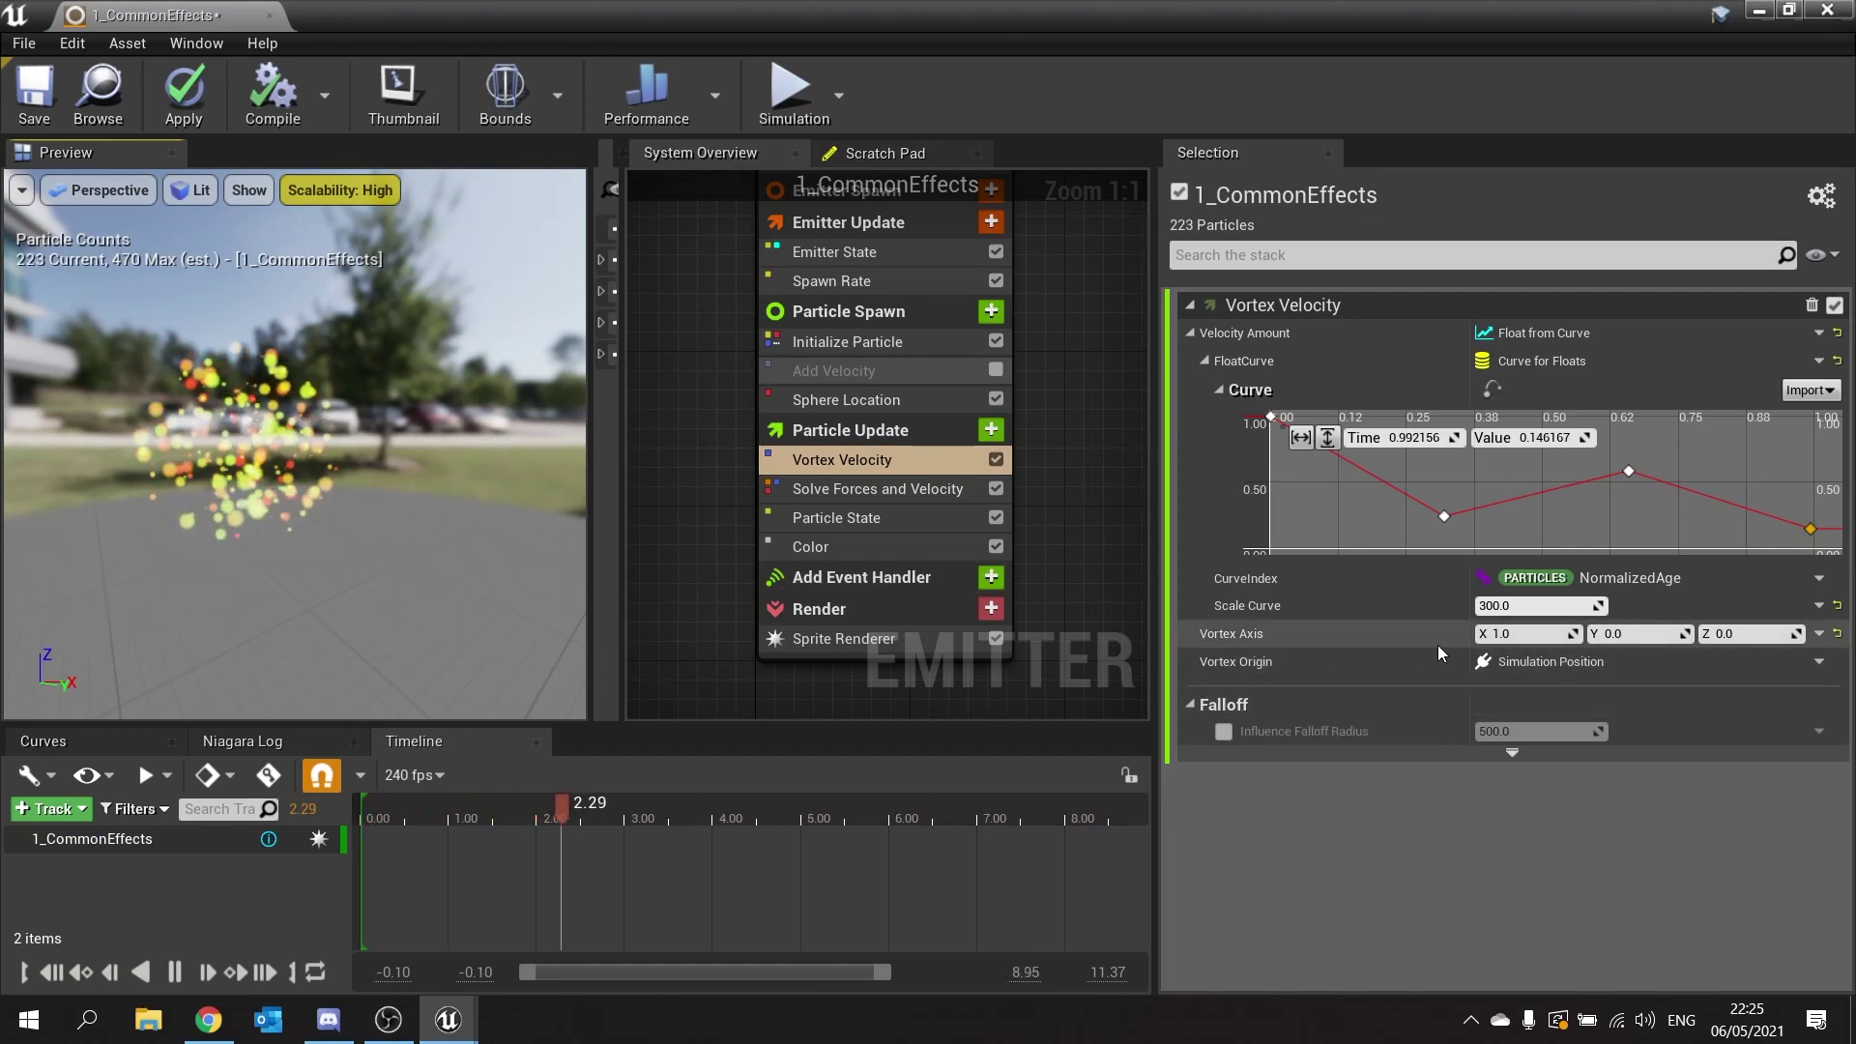
# Set Vortex Axis to a Random Vector and re-check the Add Velocity module.
pyautogui.click(1819, 633)
pyautogui.write('random')
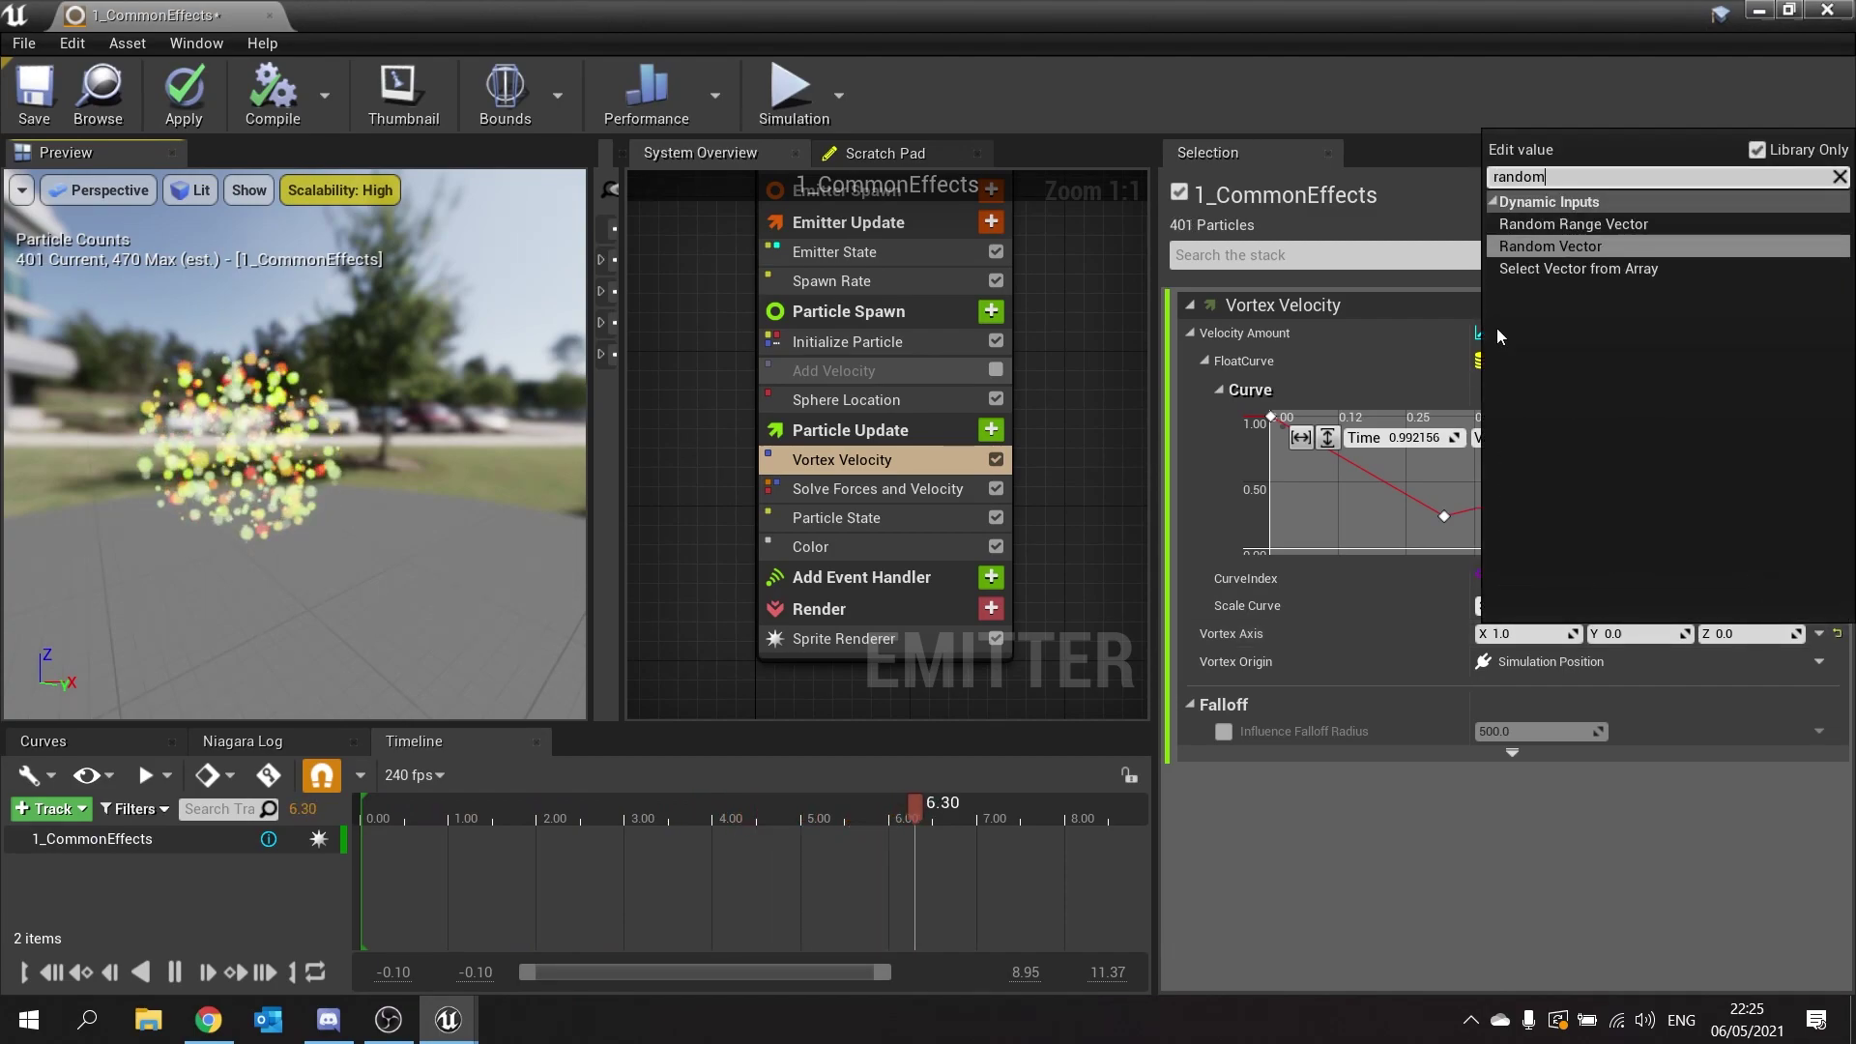
pyautogui.click(1523, 248)
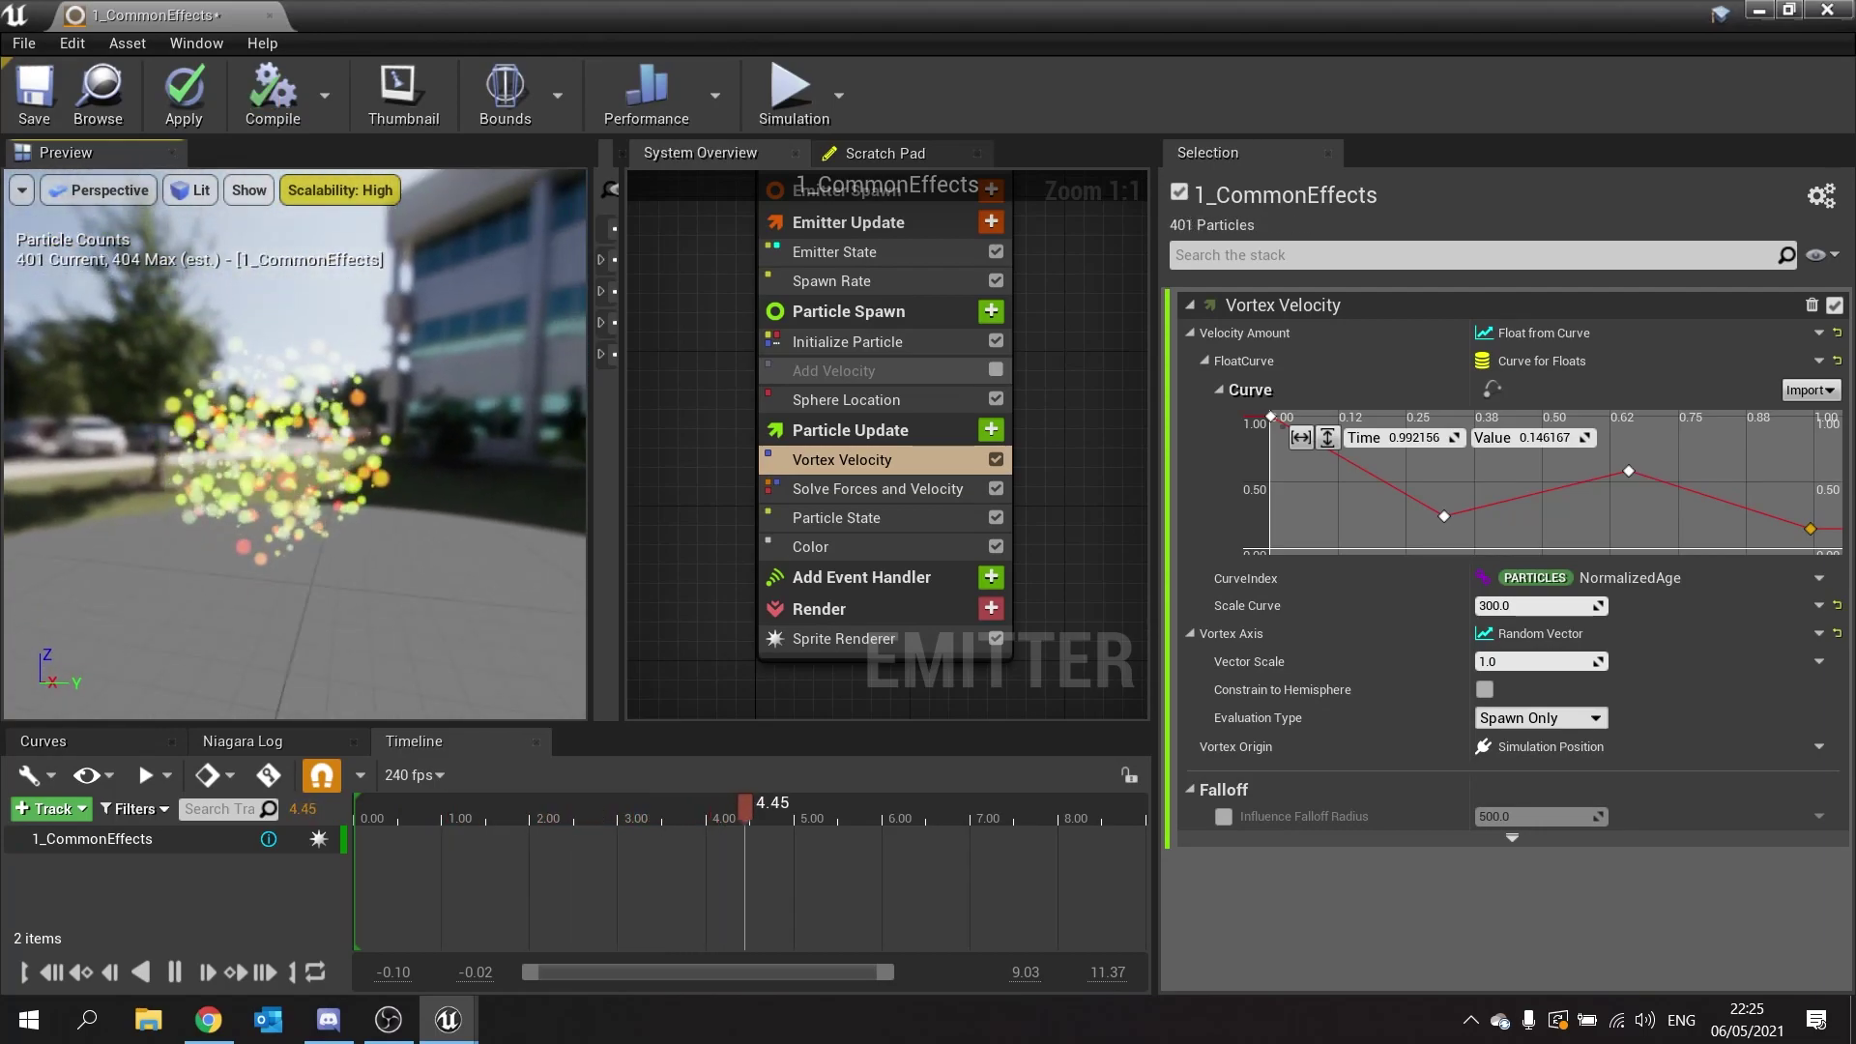
pyautogui.moveTo(397, 506); pyautogui.dragTo(397, 497)
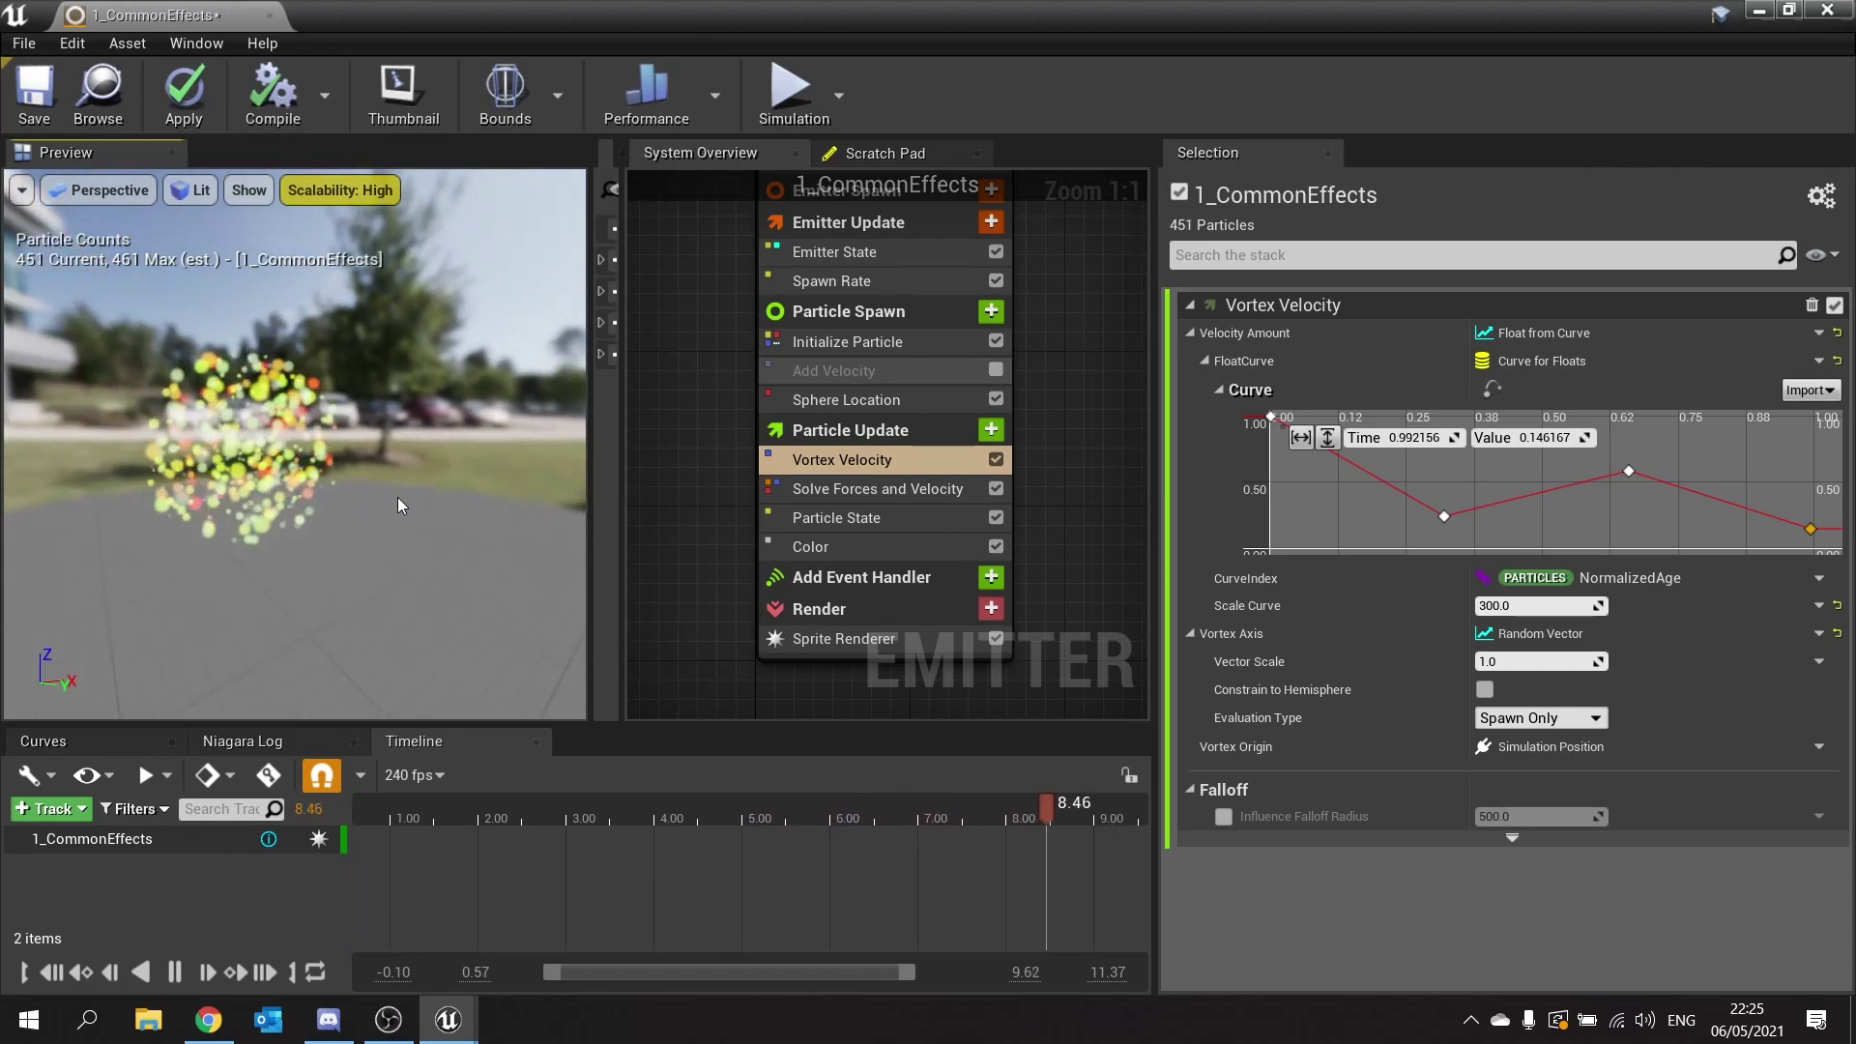
pyautogui.click(996, 370)
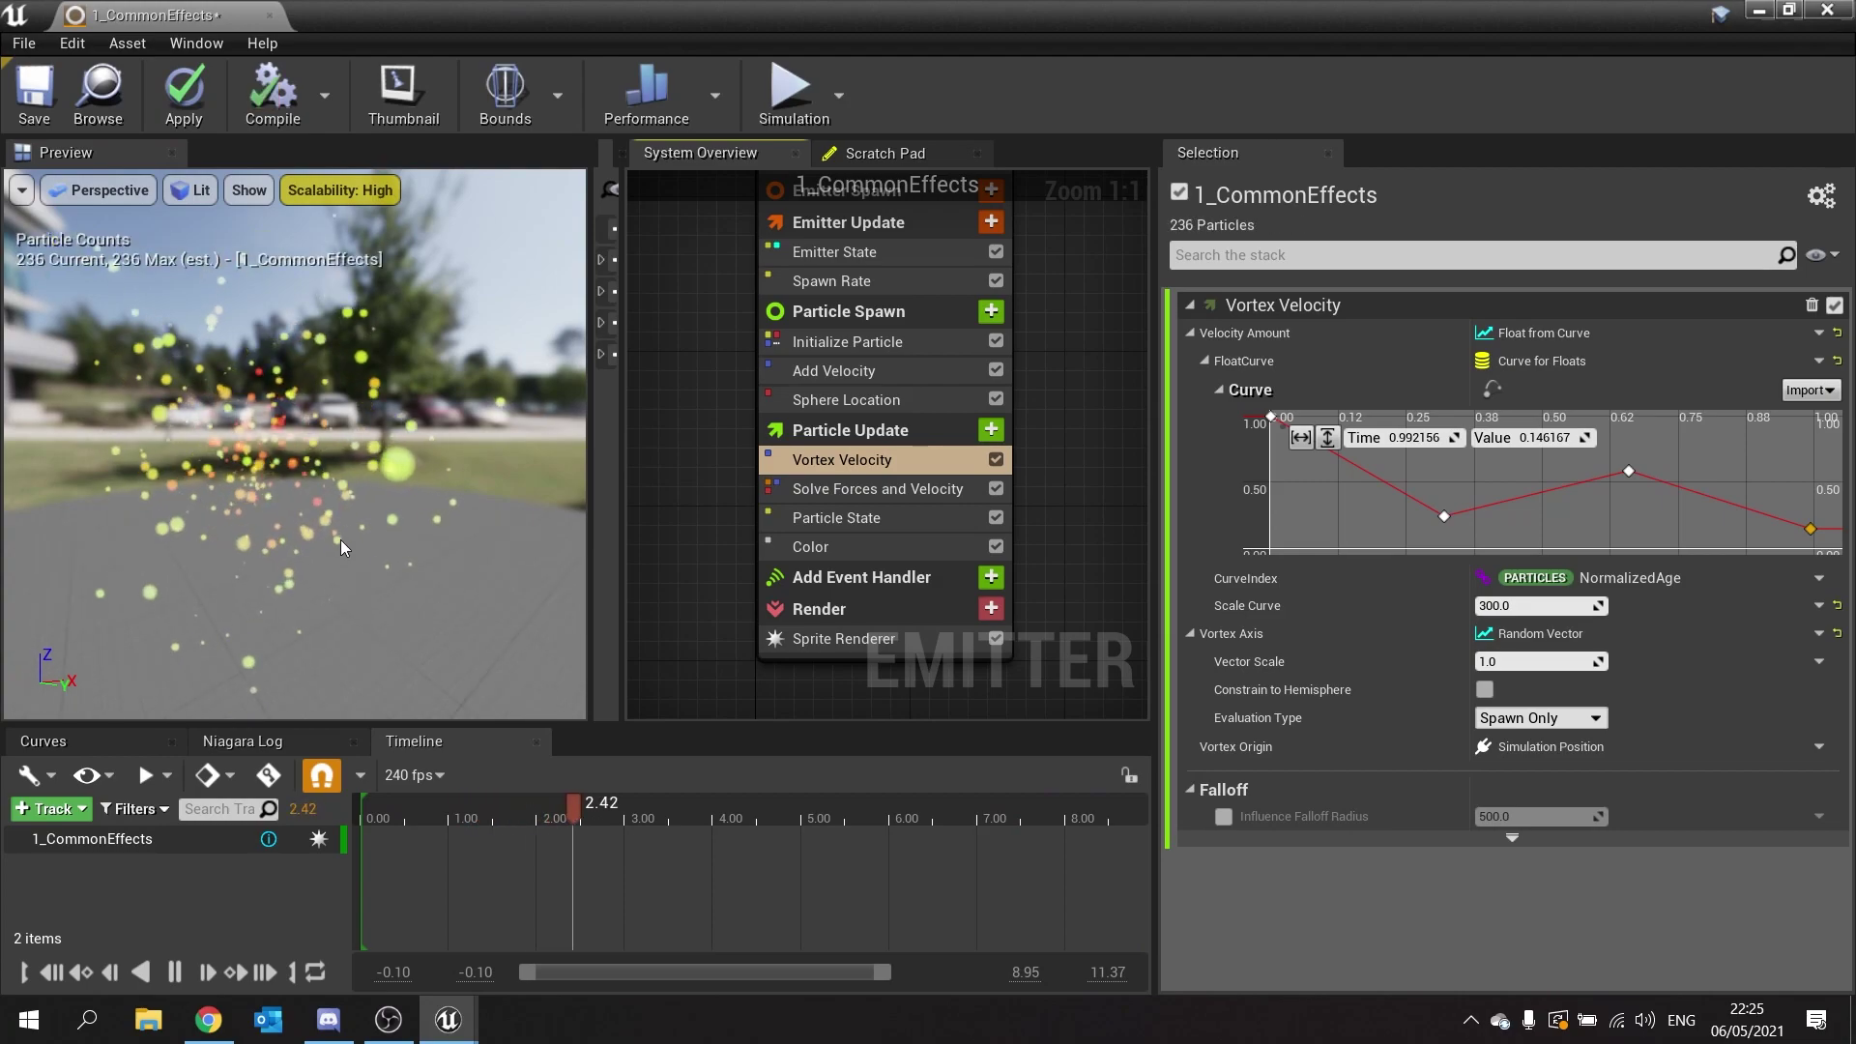
pyautogui.moveTo(340, 539)
pyautogui.mouseDown()
pyautogui.moveTo(341, 498)
pyautogui.moveTo(359, 526)
pyautogui.mouseUp()
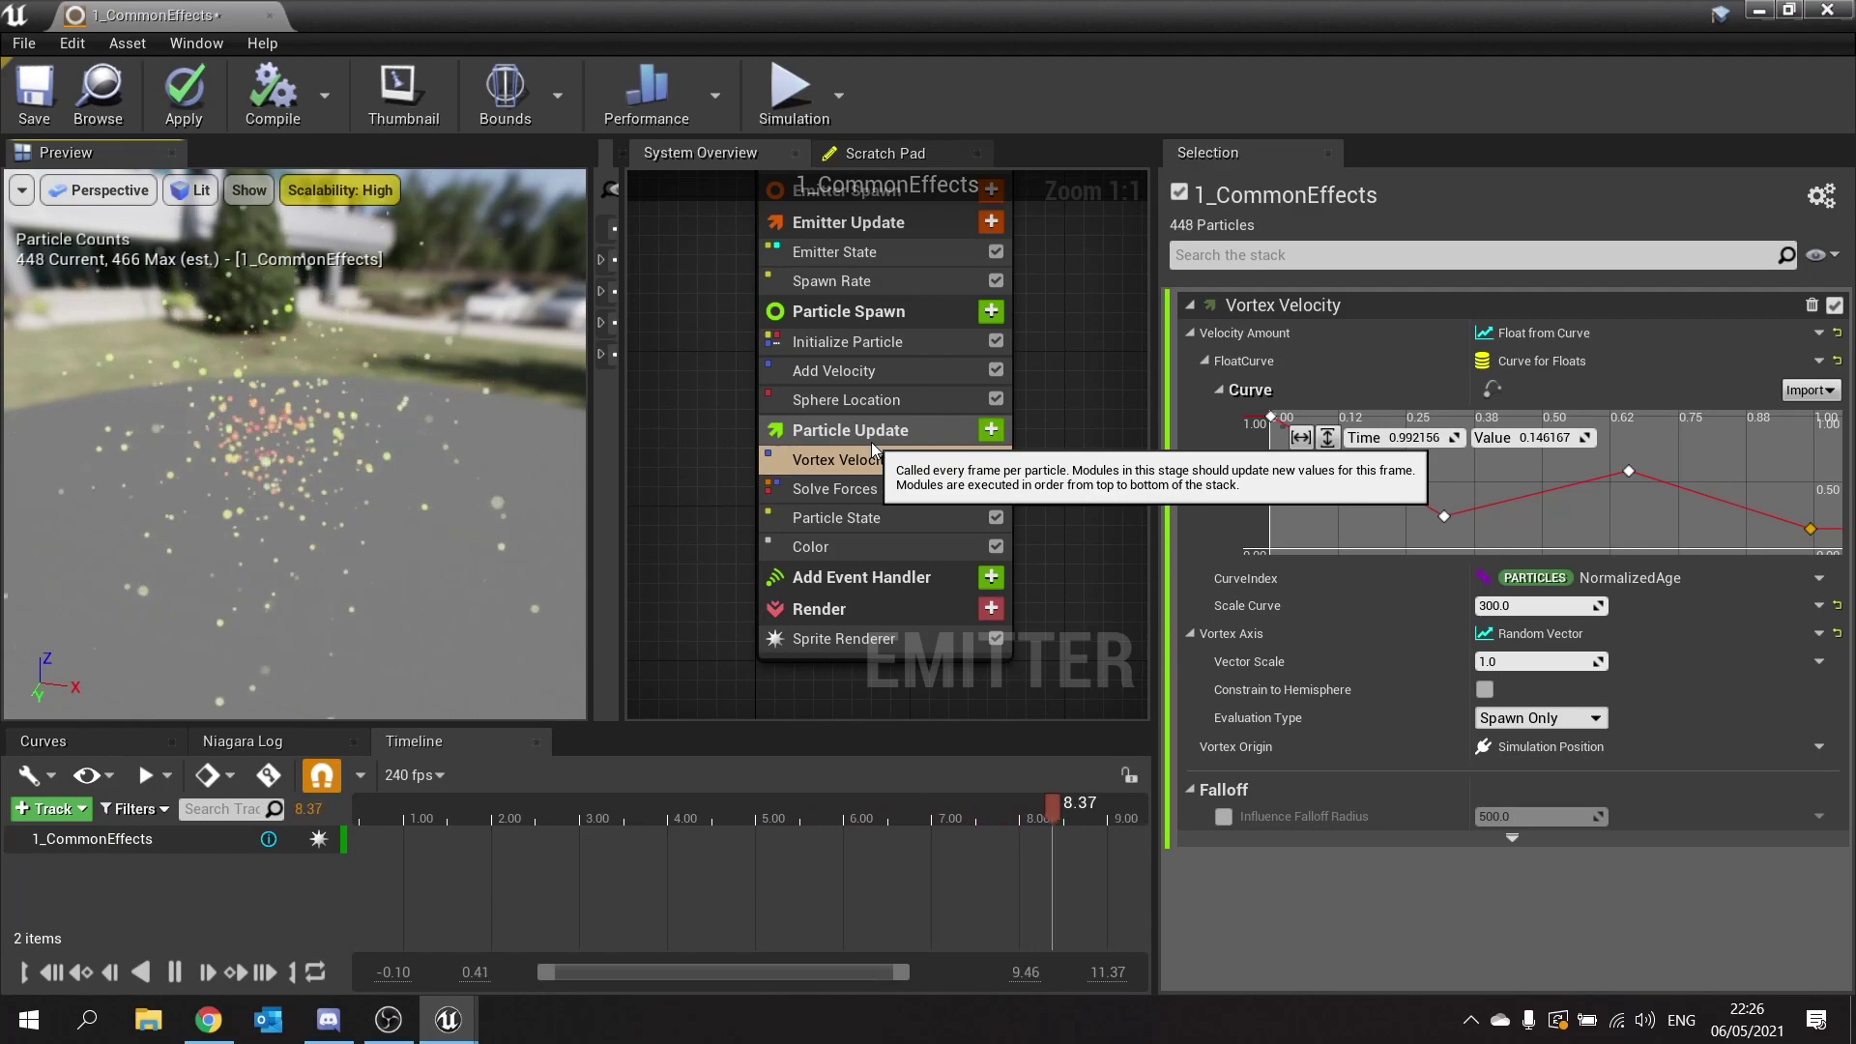
# Browse the Particle Update add-module list through categories like Forces, Kill and Lifetime.
pyautogui.click(991, 430)
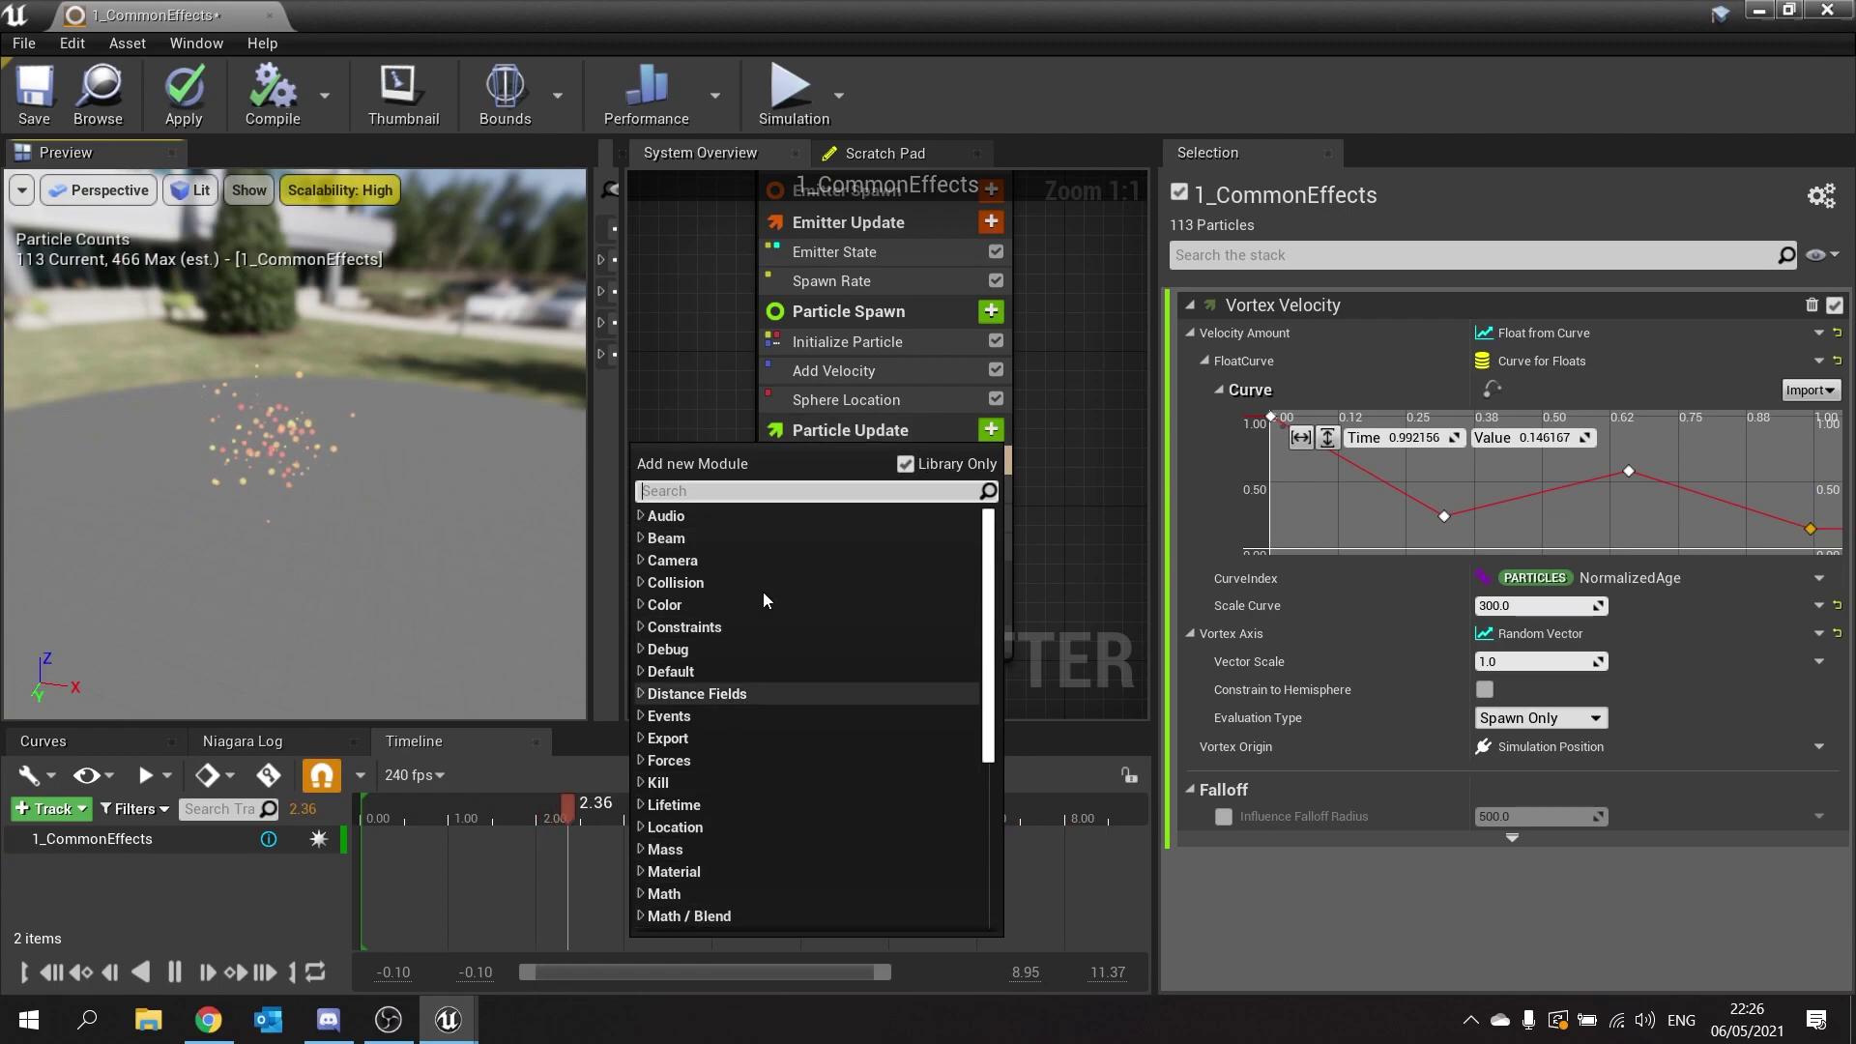
pyautogui.scroll(-4, 734, 774)
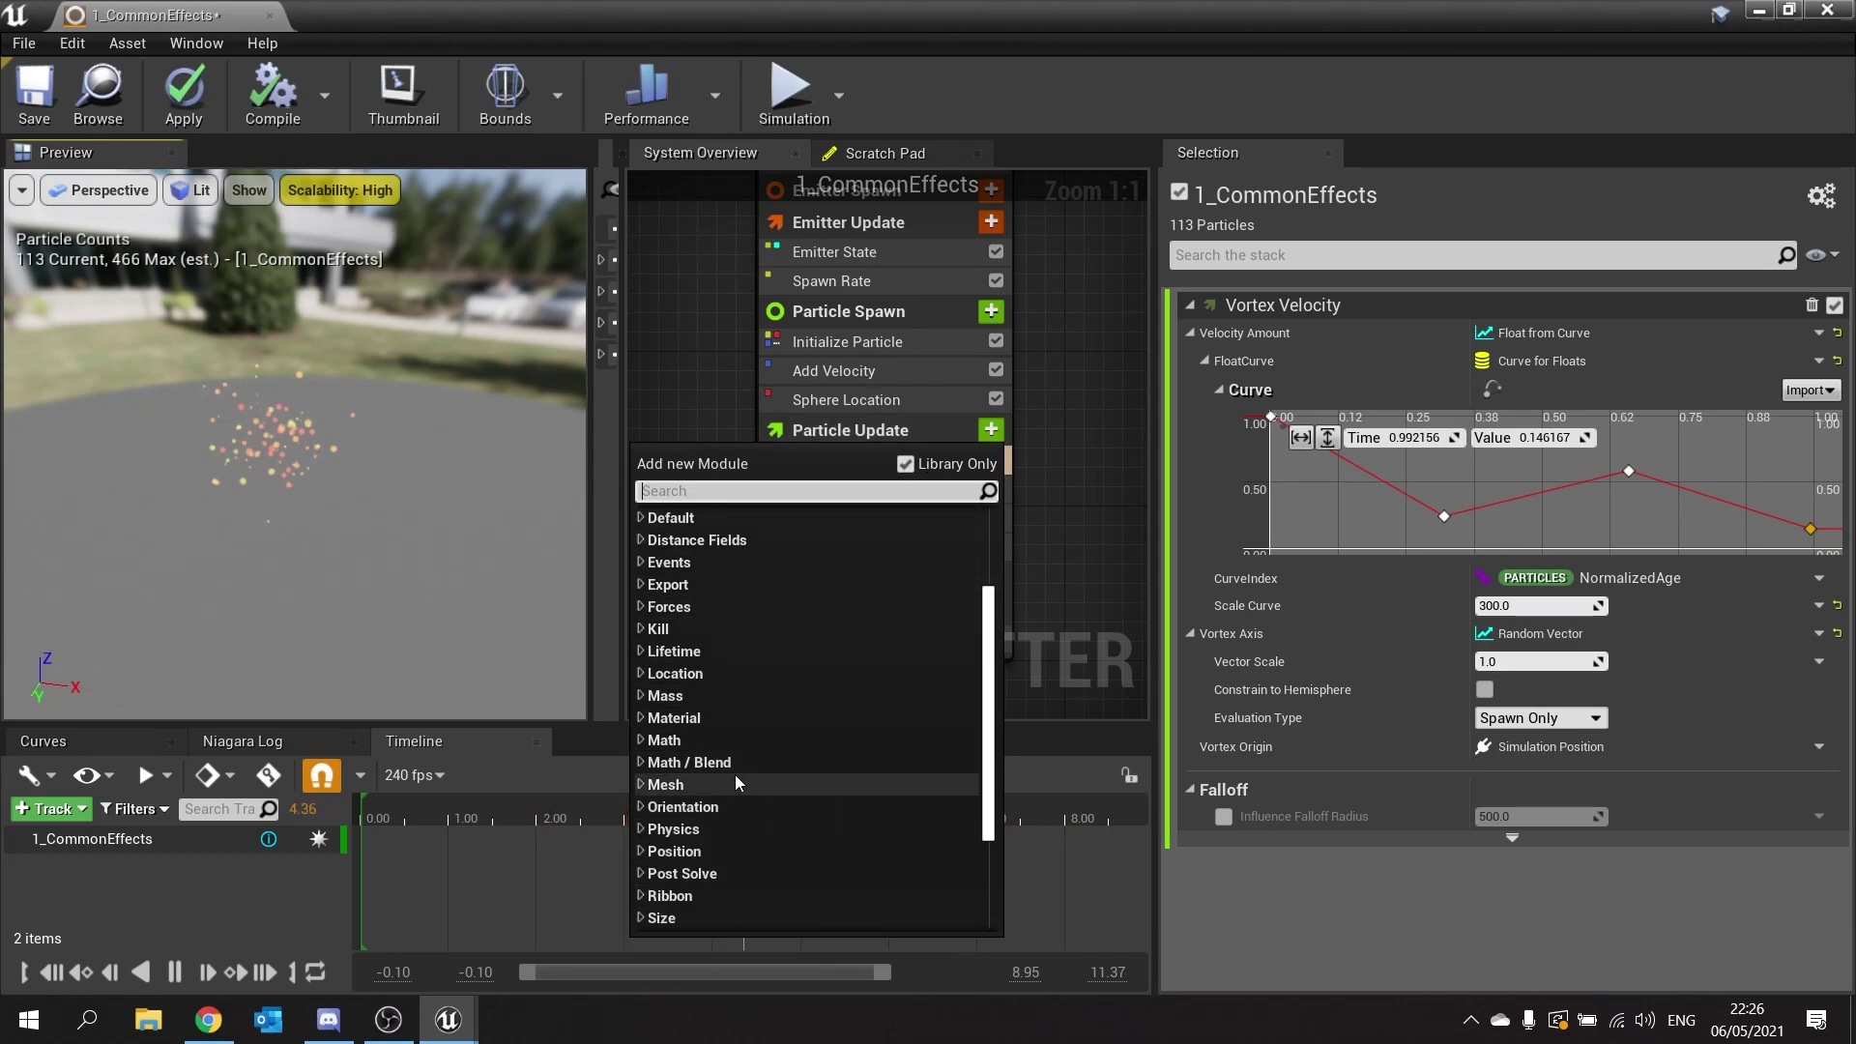
pyautogui.scroll(4, 735, 773)
pyautogui.scroll(-3, 731, 803)
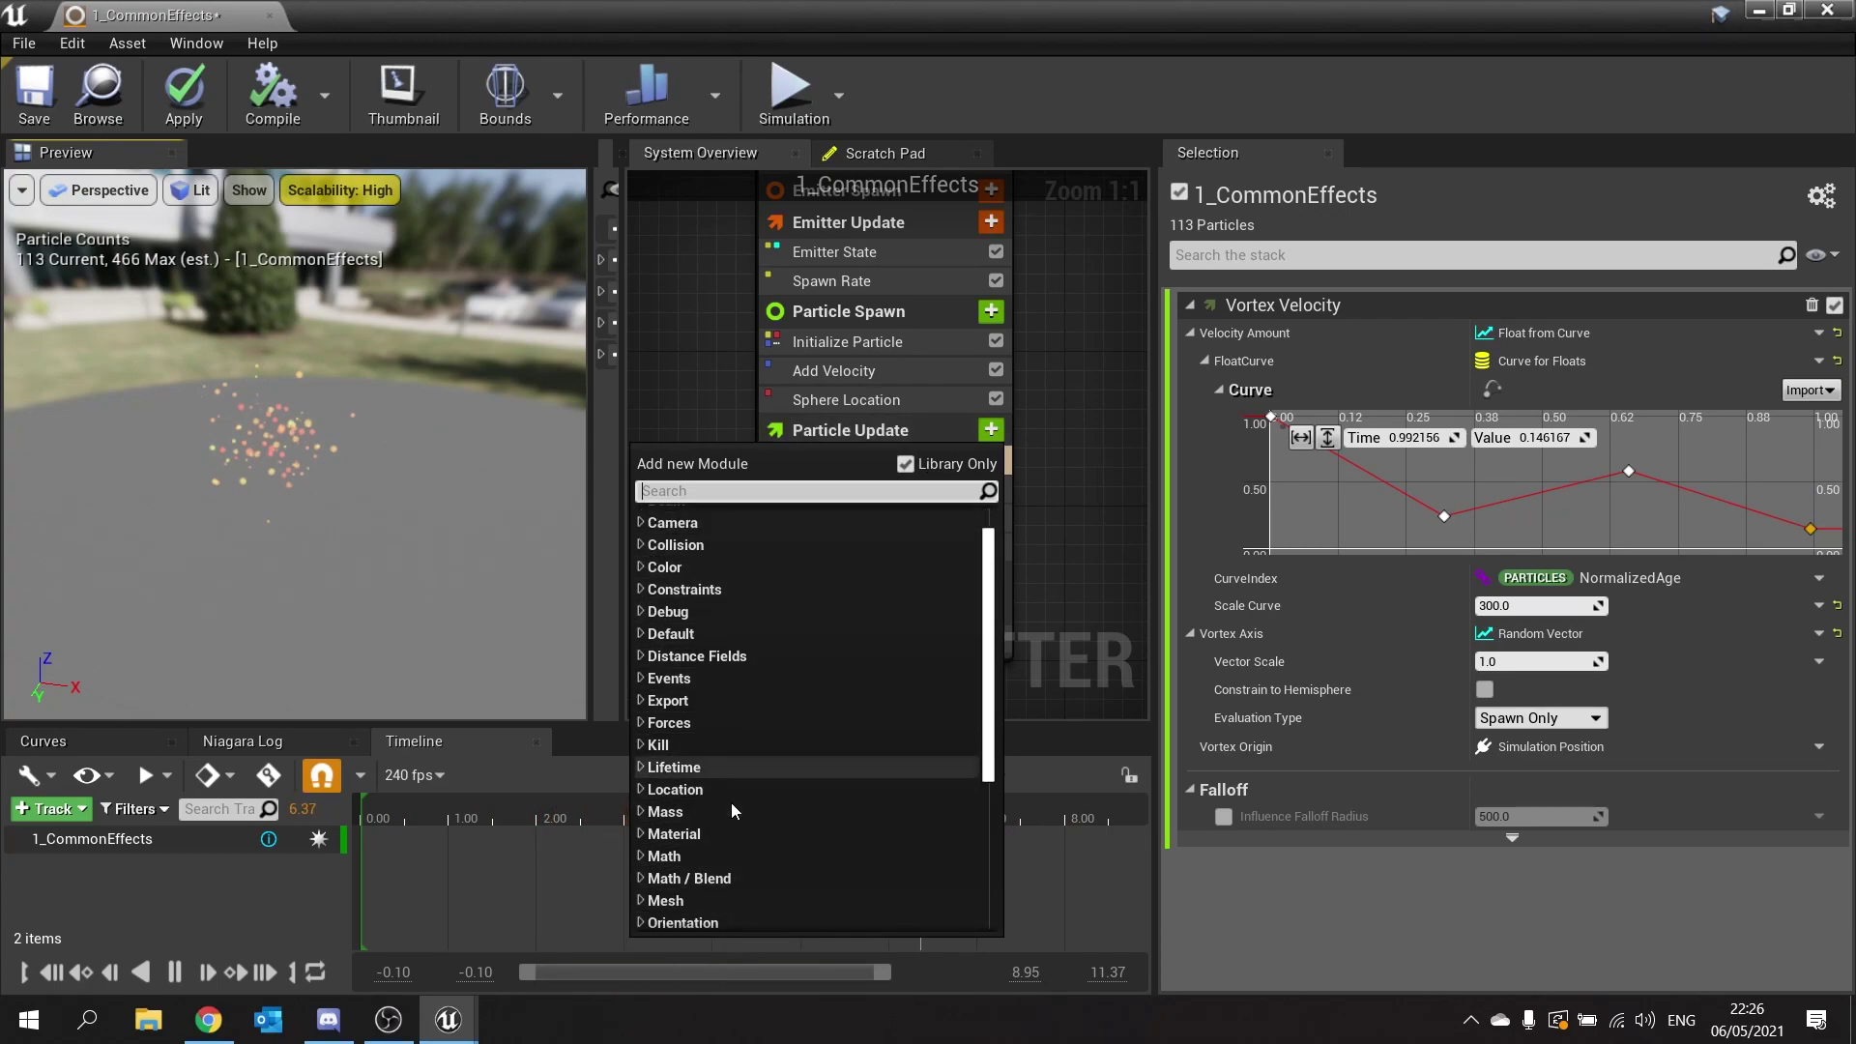